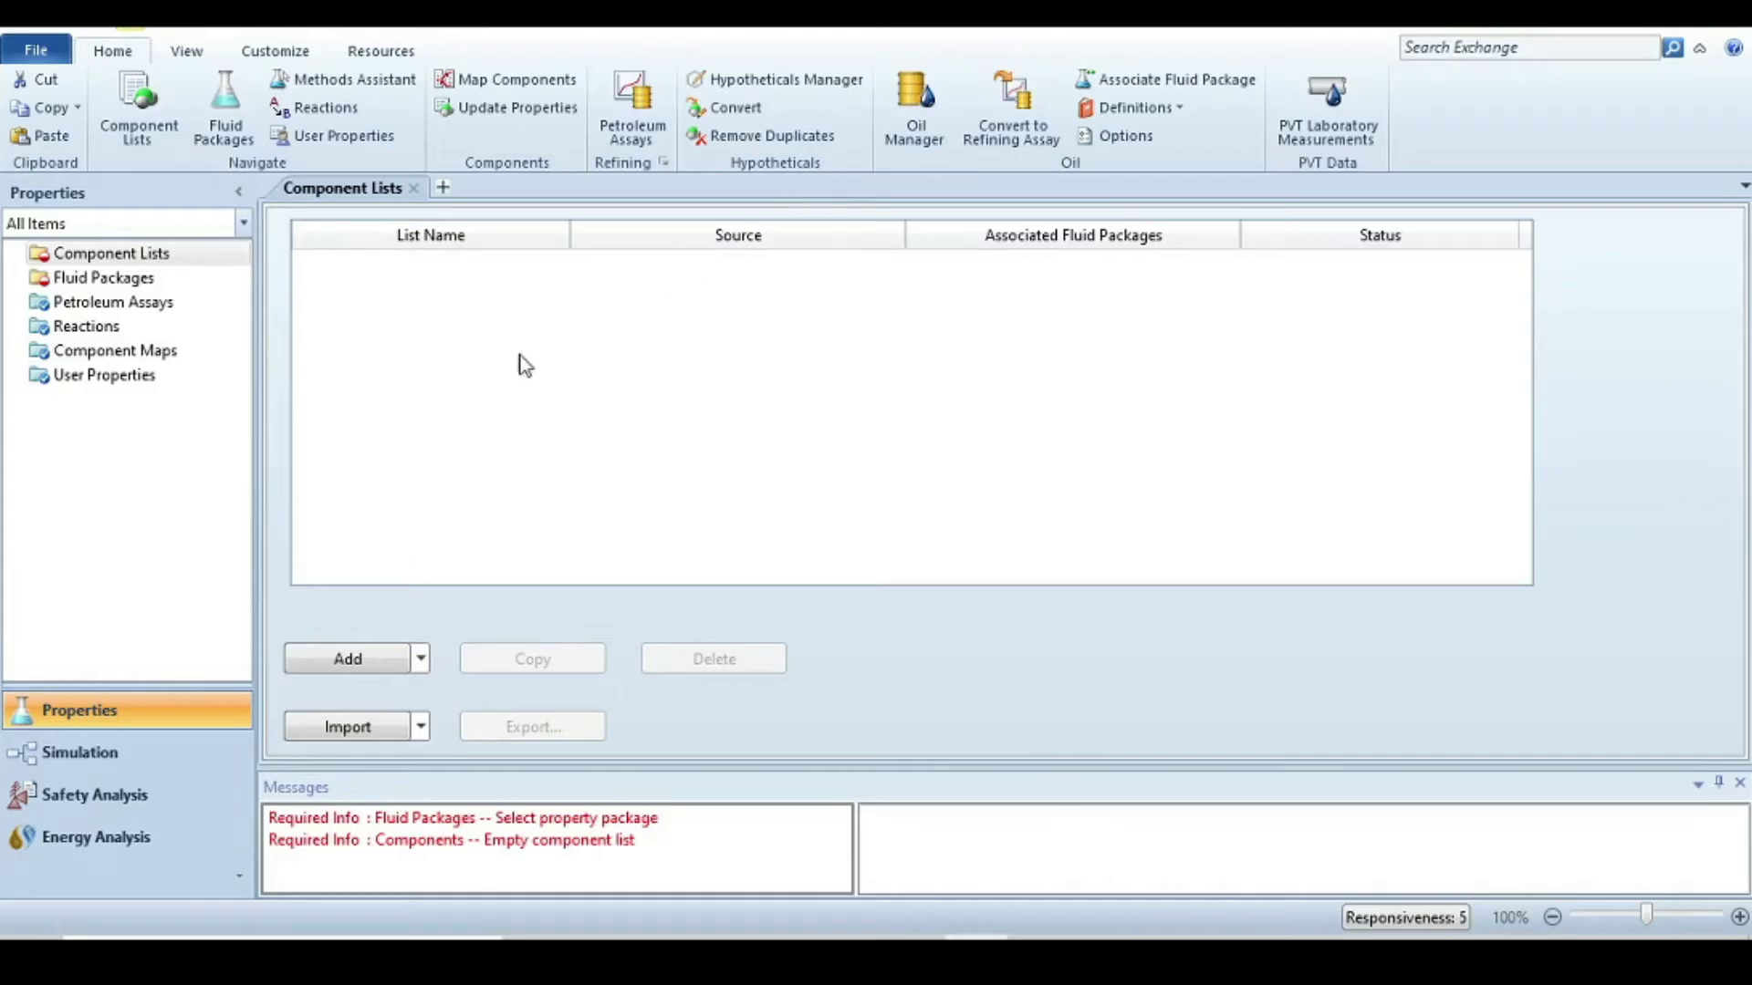
- Create a new component list from the HYSYS databank and add methane to it
{"action": "left_click", "coordinate": [342, 660]}
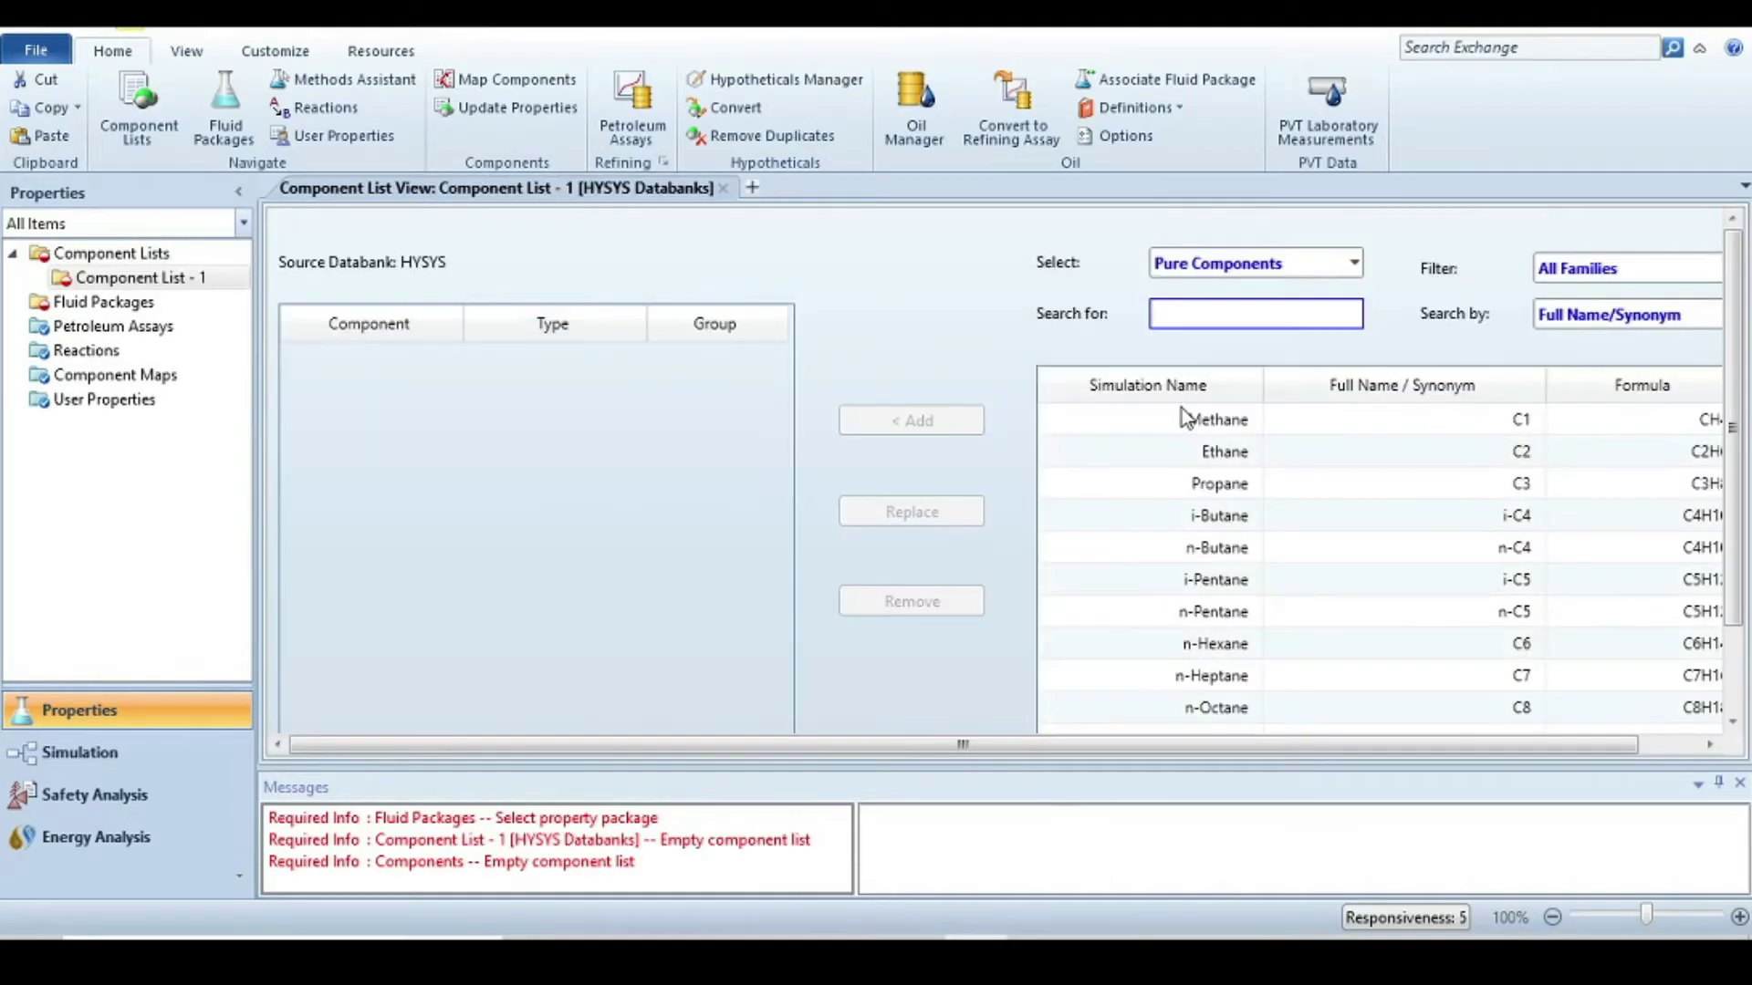
{"action": "left_click", "coordinate": [1184, 424]}
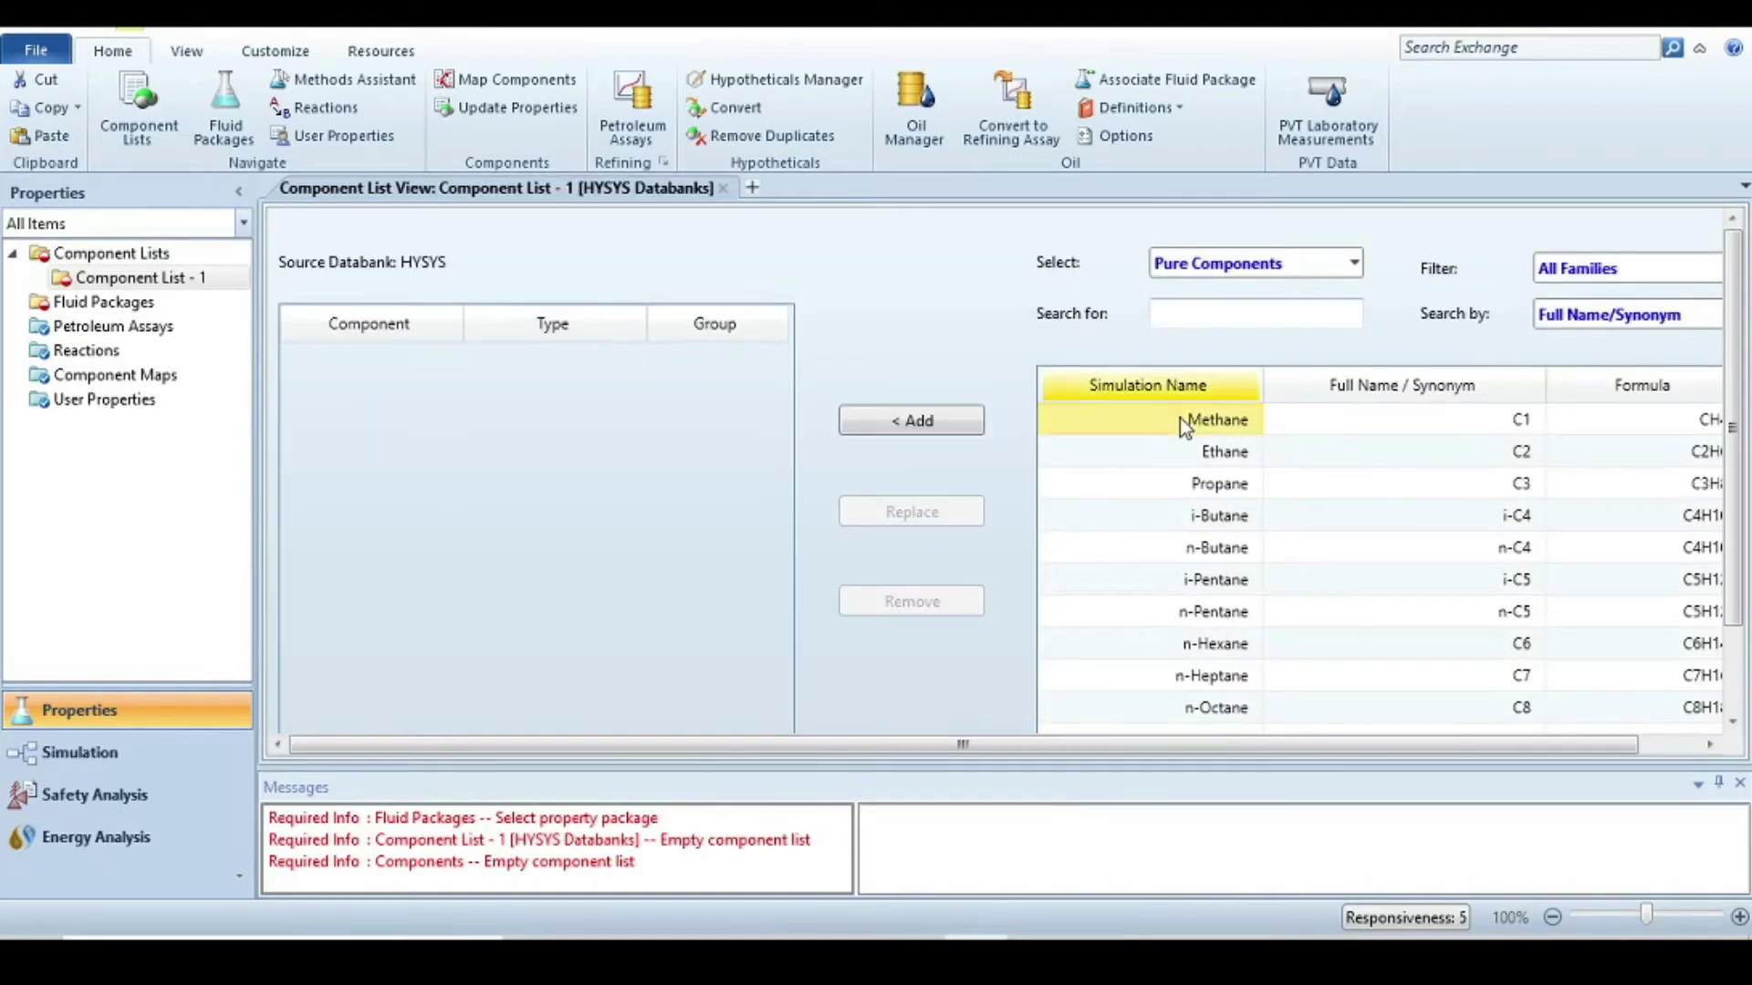
{"action": "left_click", "coordinate": [946, 423]}
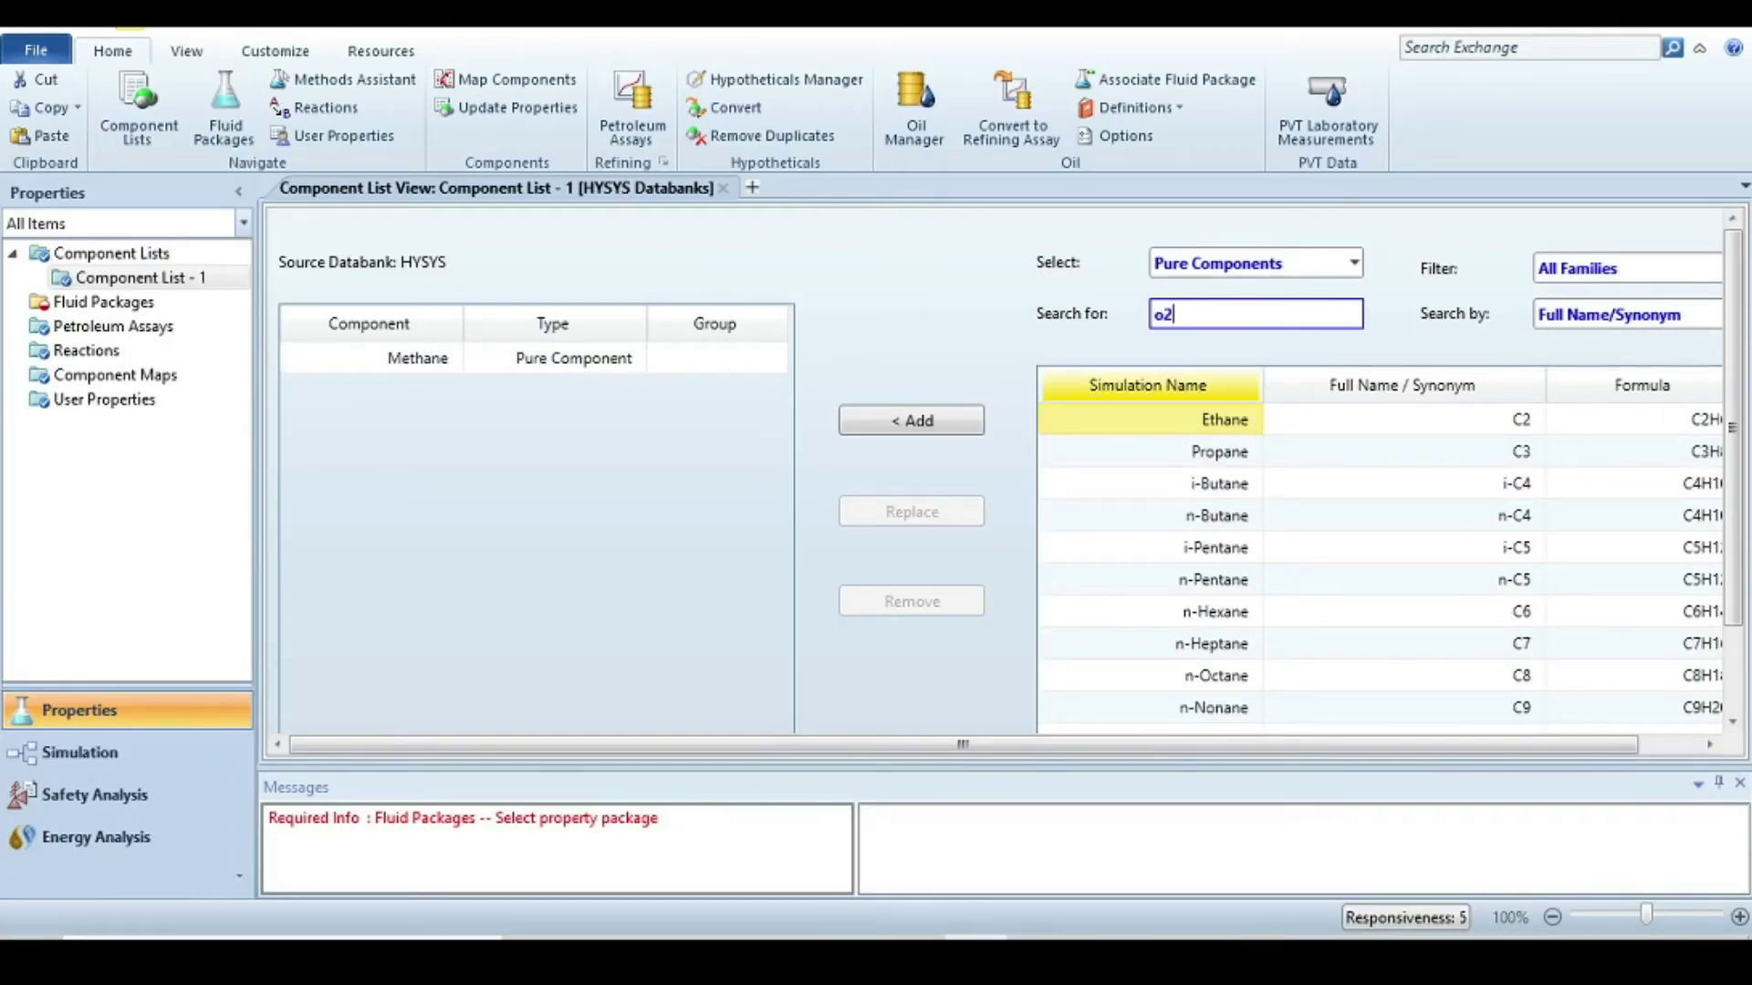
- Find oxygen and nitrogen in the pure components and add both to the component list
{"action": "key", "text": "BackSpace"}
{"action": "key", "text": "BackSpace"}
{"action": "key", "text": "Return"}
{"action": "type", "text": "ni"}
{"action": "key", "text": "BackSpace"}
{"action": "key", "text": "BackSpace"}
{"action": "key", "text": "Return"}
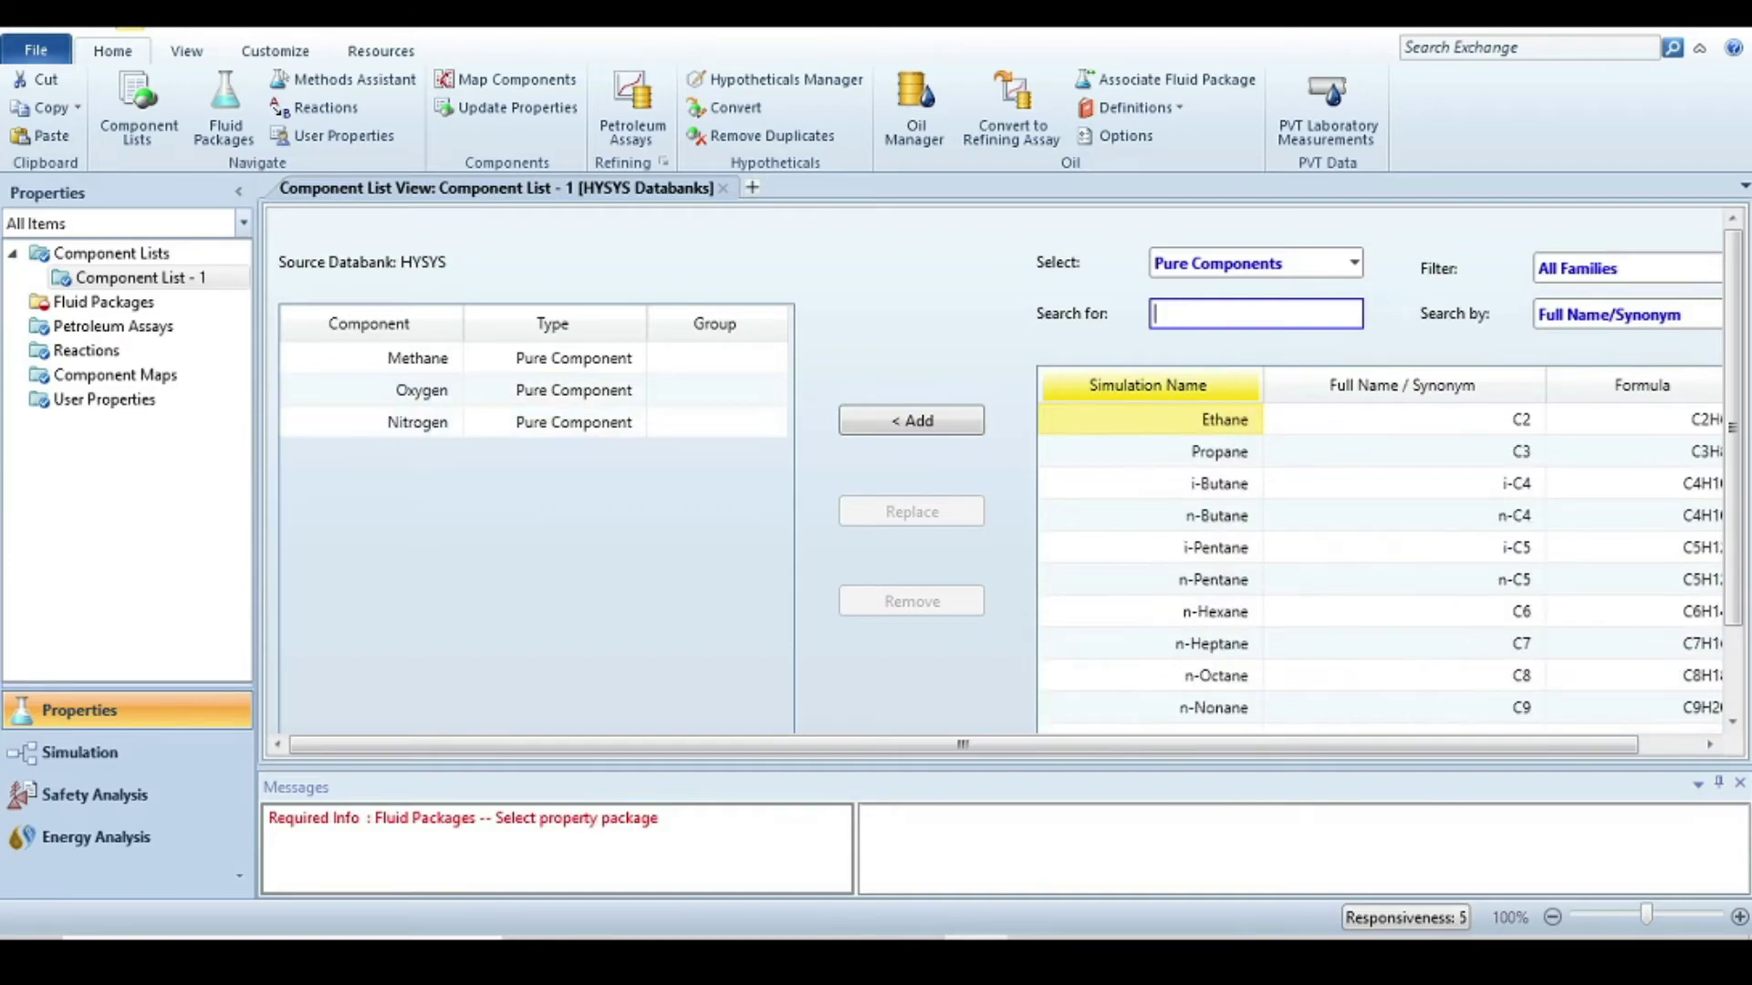
- Find CO2 and water in the pure components and add both to the component list
{"action": "type", "text": "co2"}
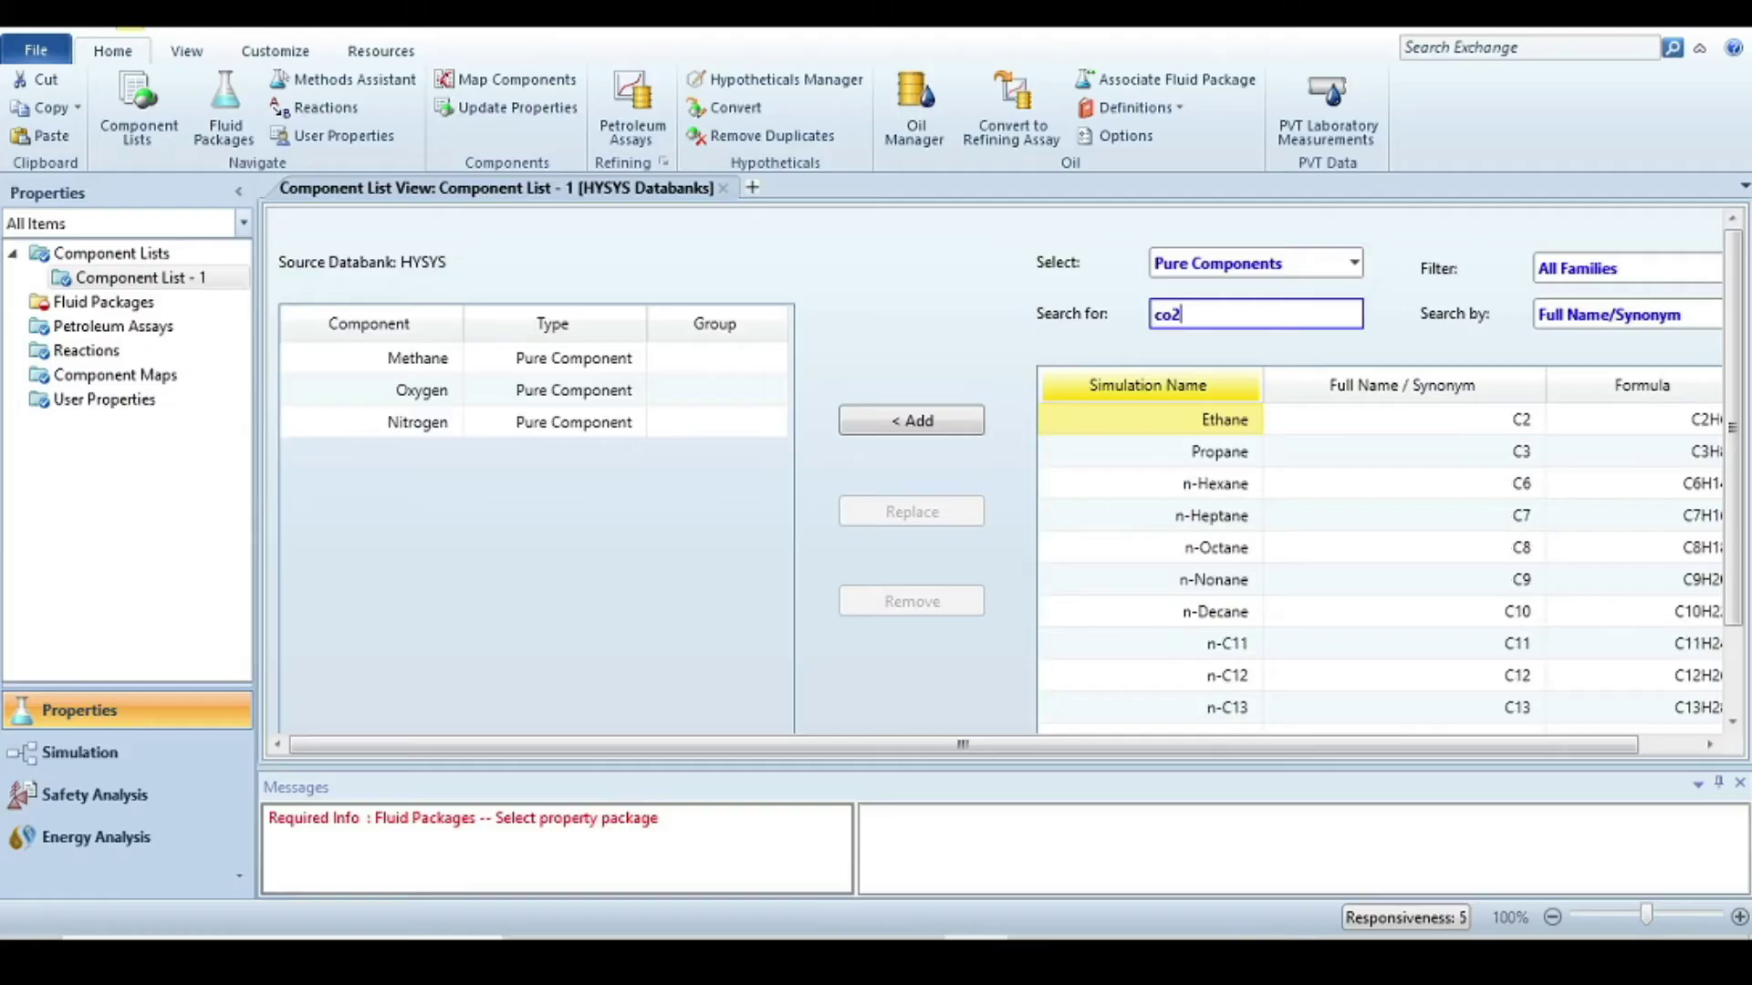
{"action": "key", "text": "BackSpace"}
{"action": "key", "text": "BackSpace"}
{"action": "key", "text": "BackSpace"}
{"action": "key", "text": "Return"}
{"action": "type", "text": "w"}
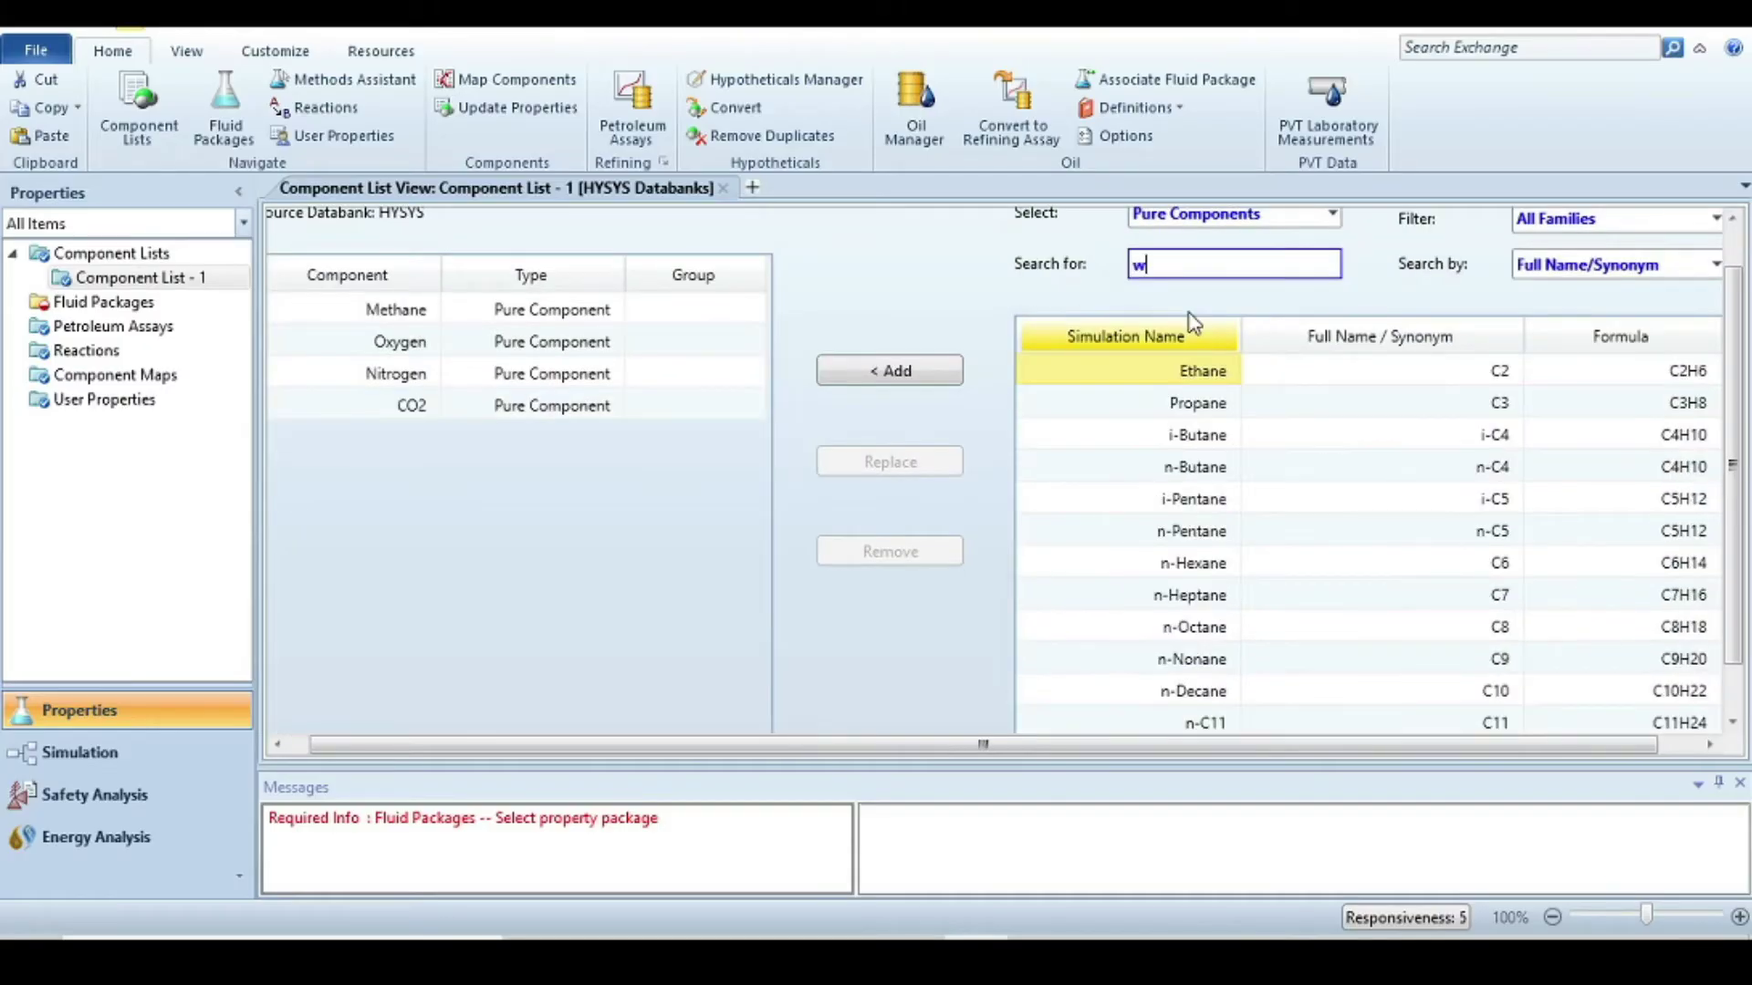
{"action": "type", "text": "ater"}
{"action": "key", "text": "Return"}
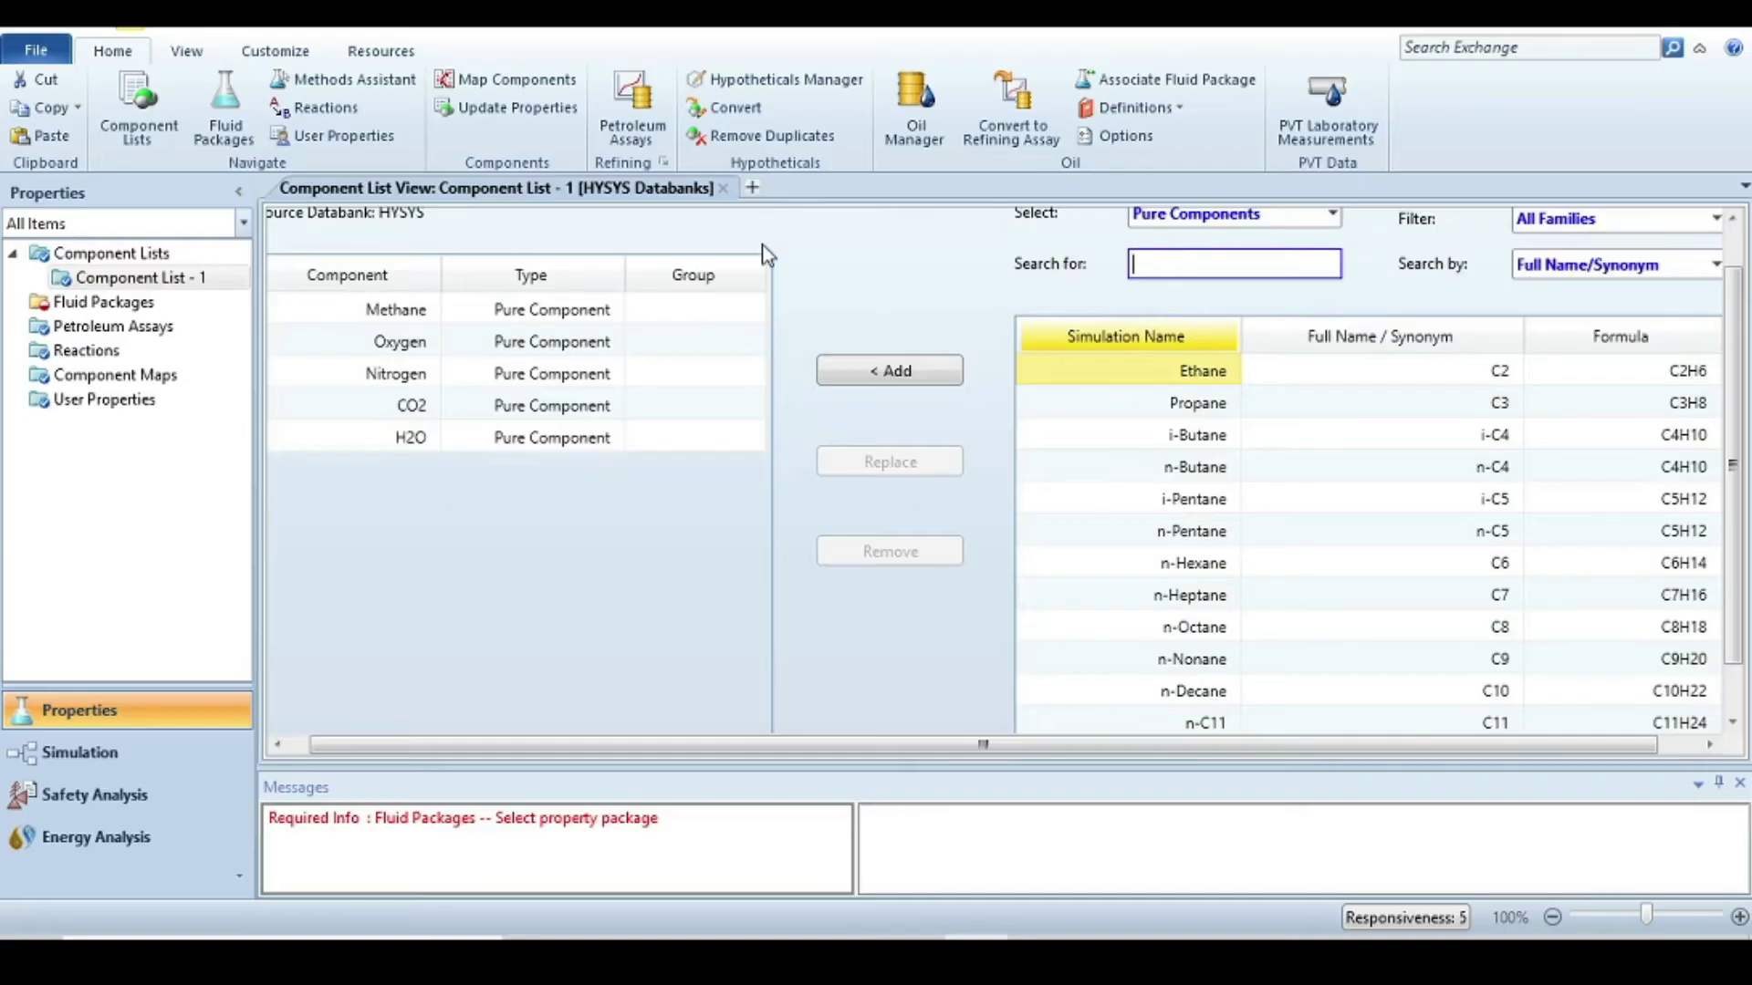
- Create a fluid package for the component list and choose Peng-Robinson as its property package
{"action": "left_click", "coordinate": [84, 306]}
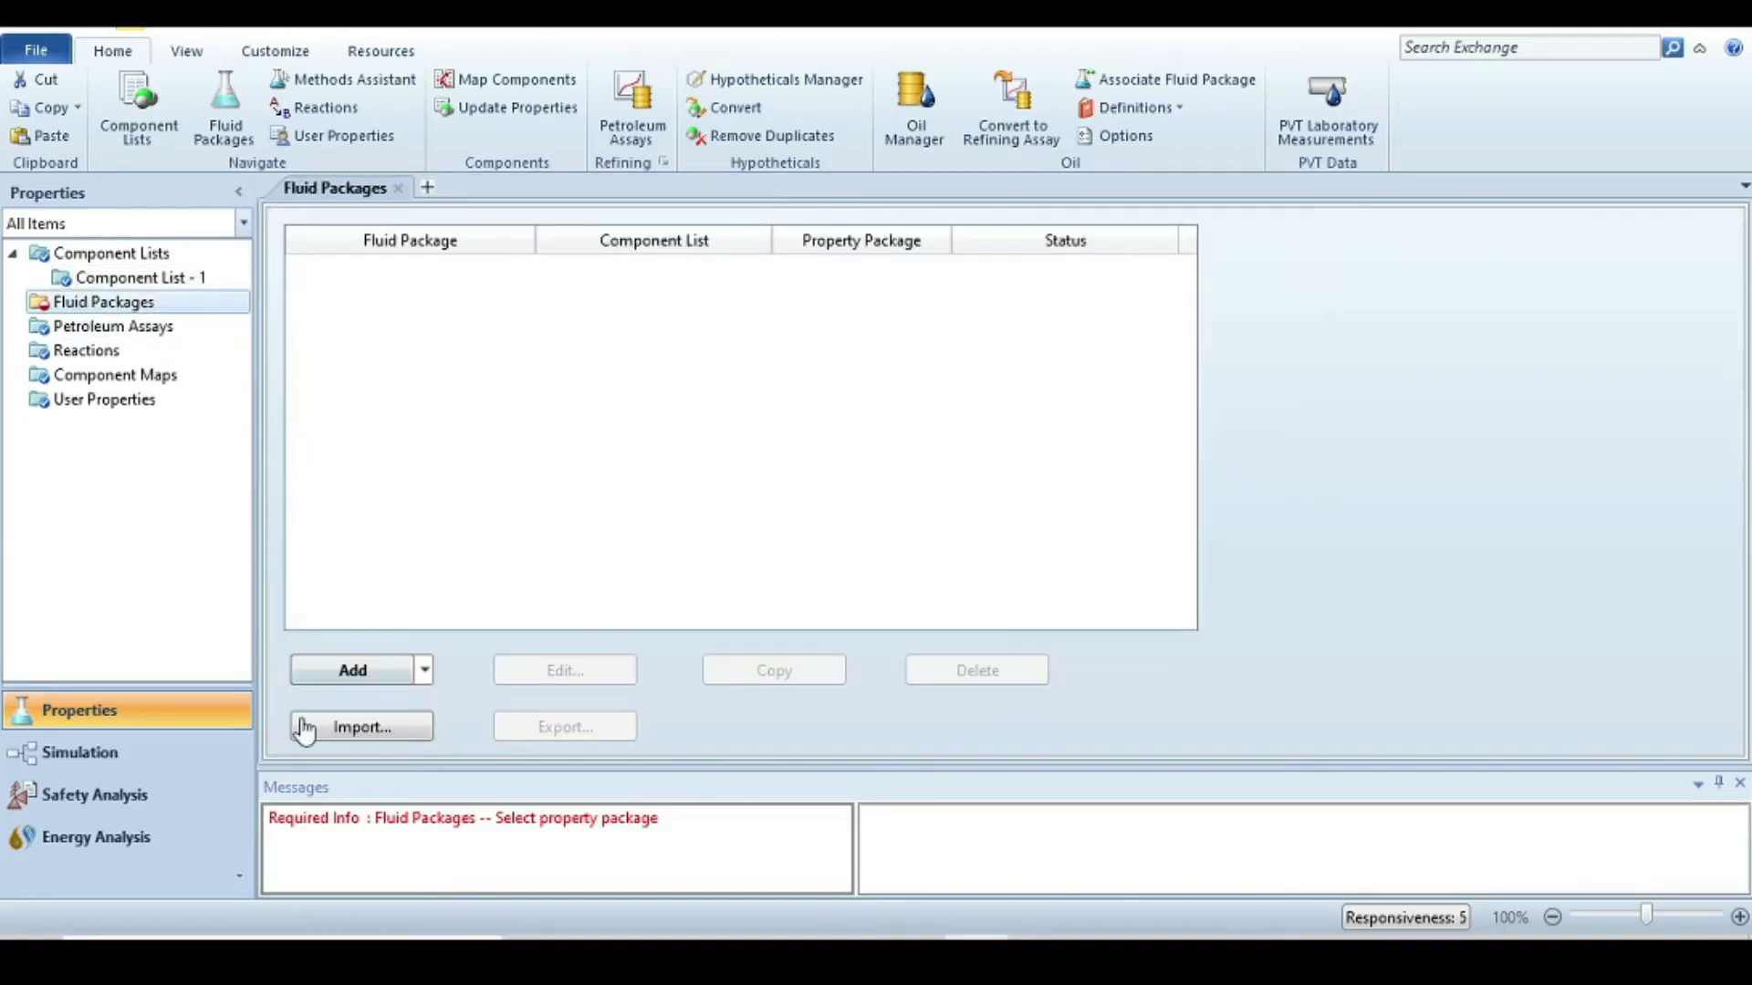
{"action": "left_click", "coordinate": [352, 671]}
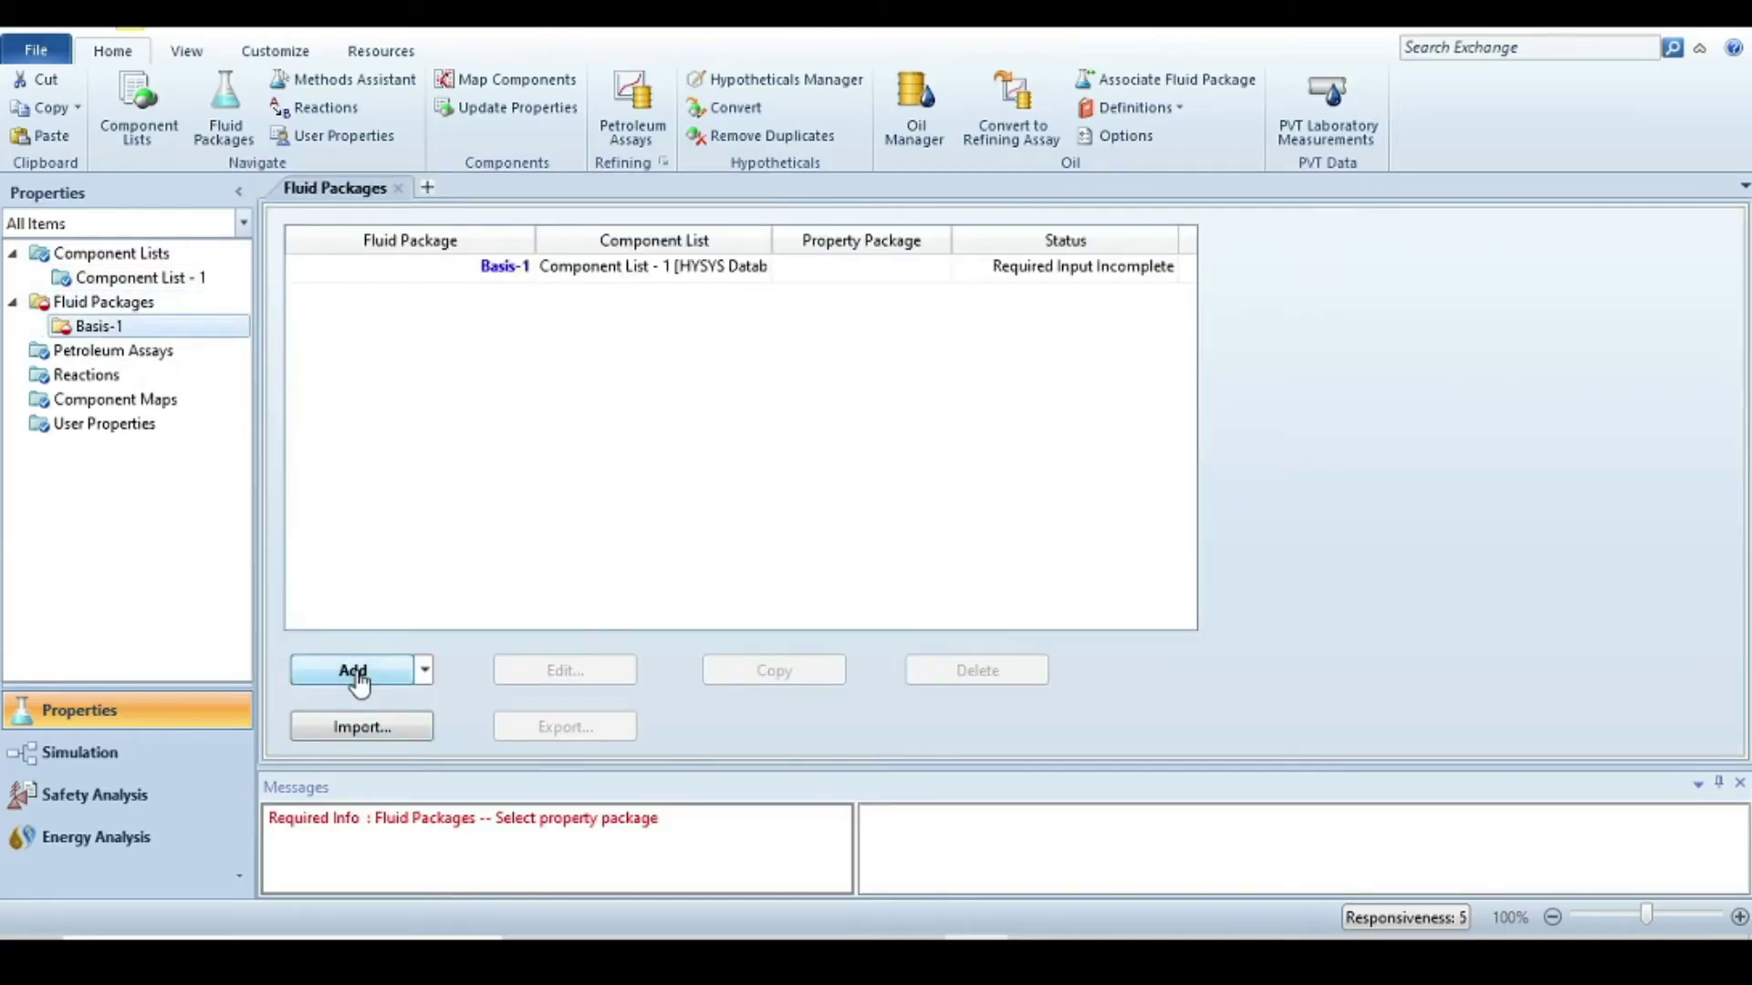
{"action": "double_click", "coordinate": [543, 274]}
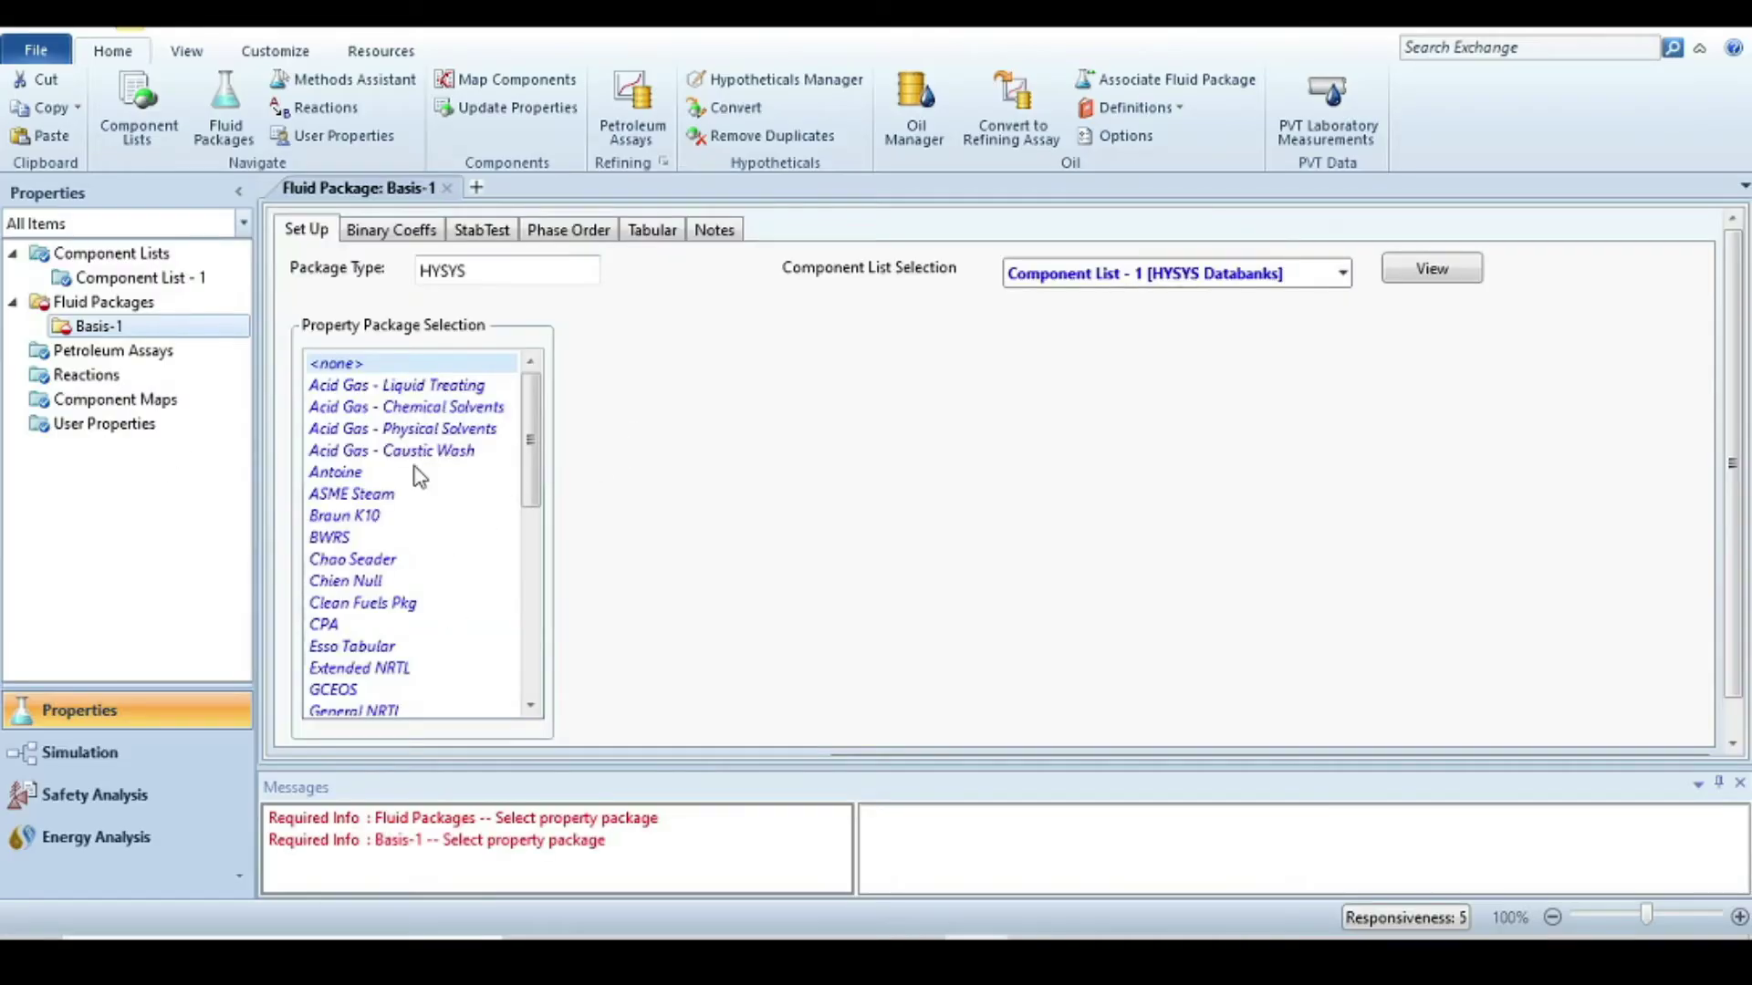
{"action": "scroll", "coordinate": [420, 479], "scroll_direction": "down", "scroll_amount": 3}
{"action": "scroll", "coordinate": [444, 606], "scroll_direction": "down", "scroll_amount": 1}
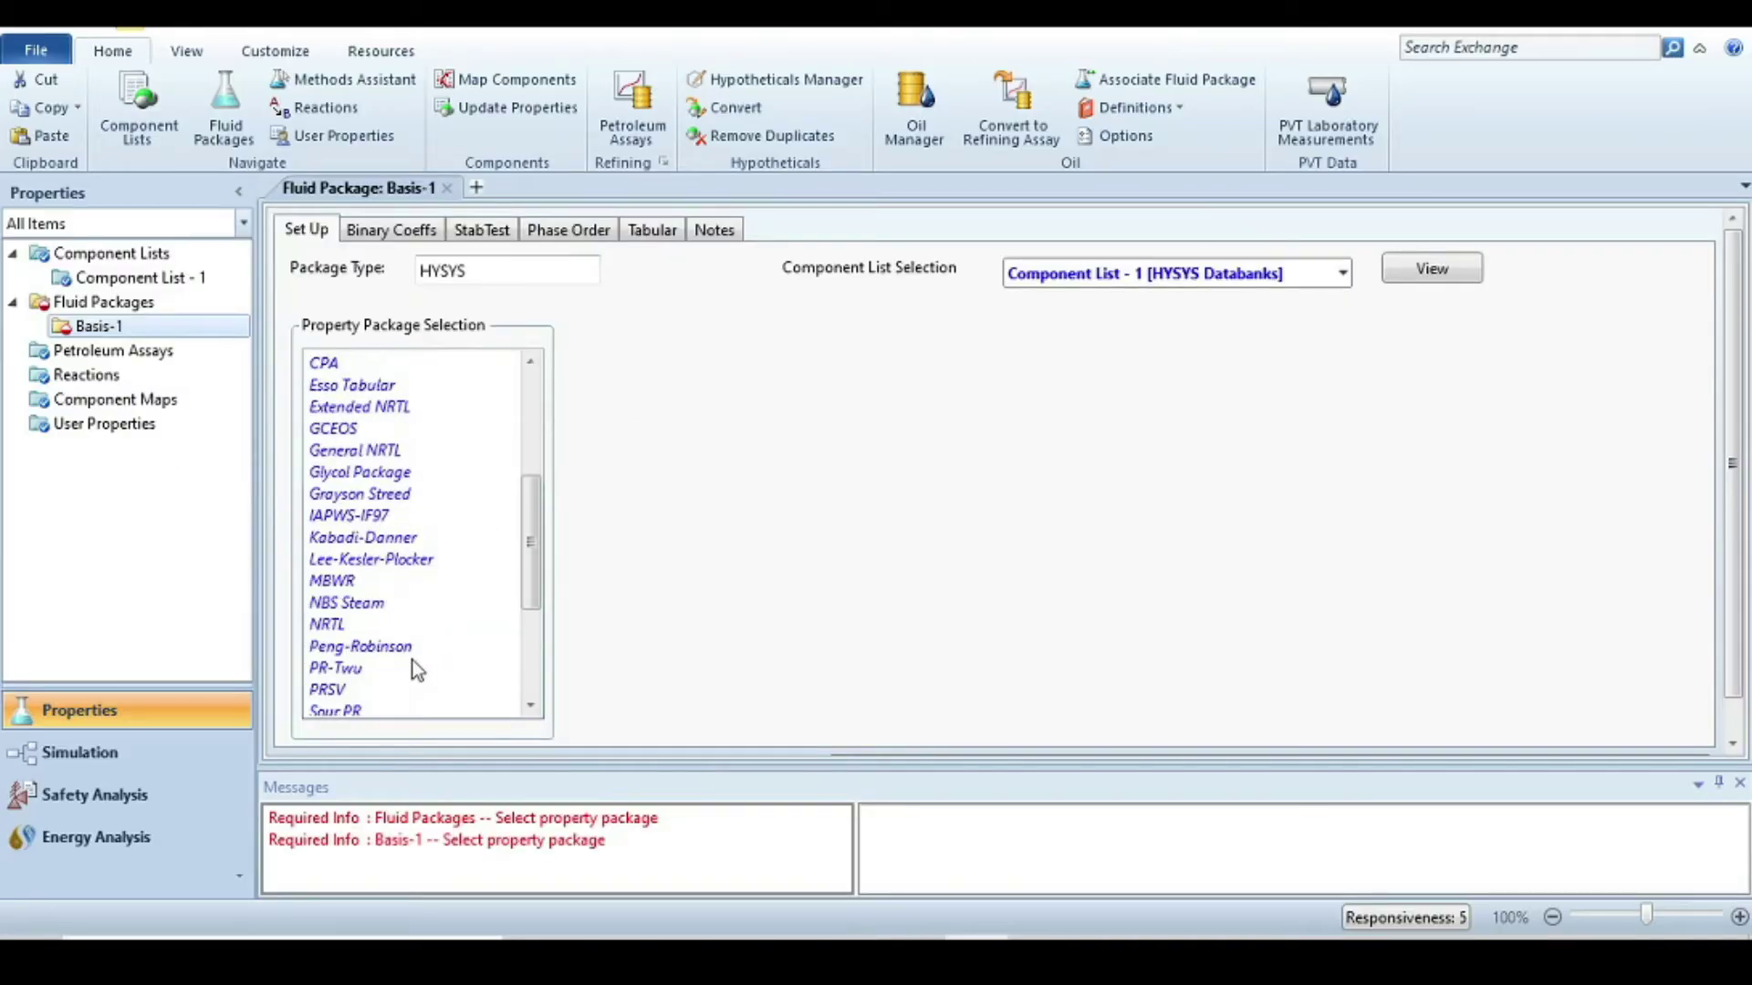
{"action": "left_click", "coordinate": [388, 646]}
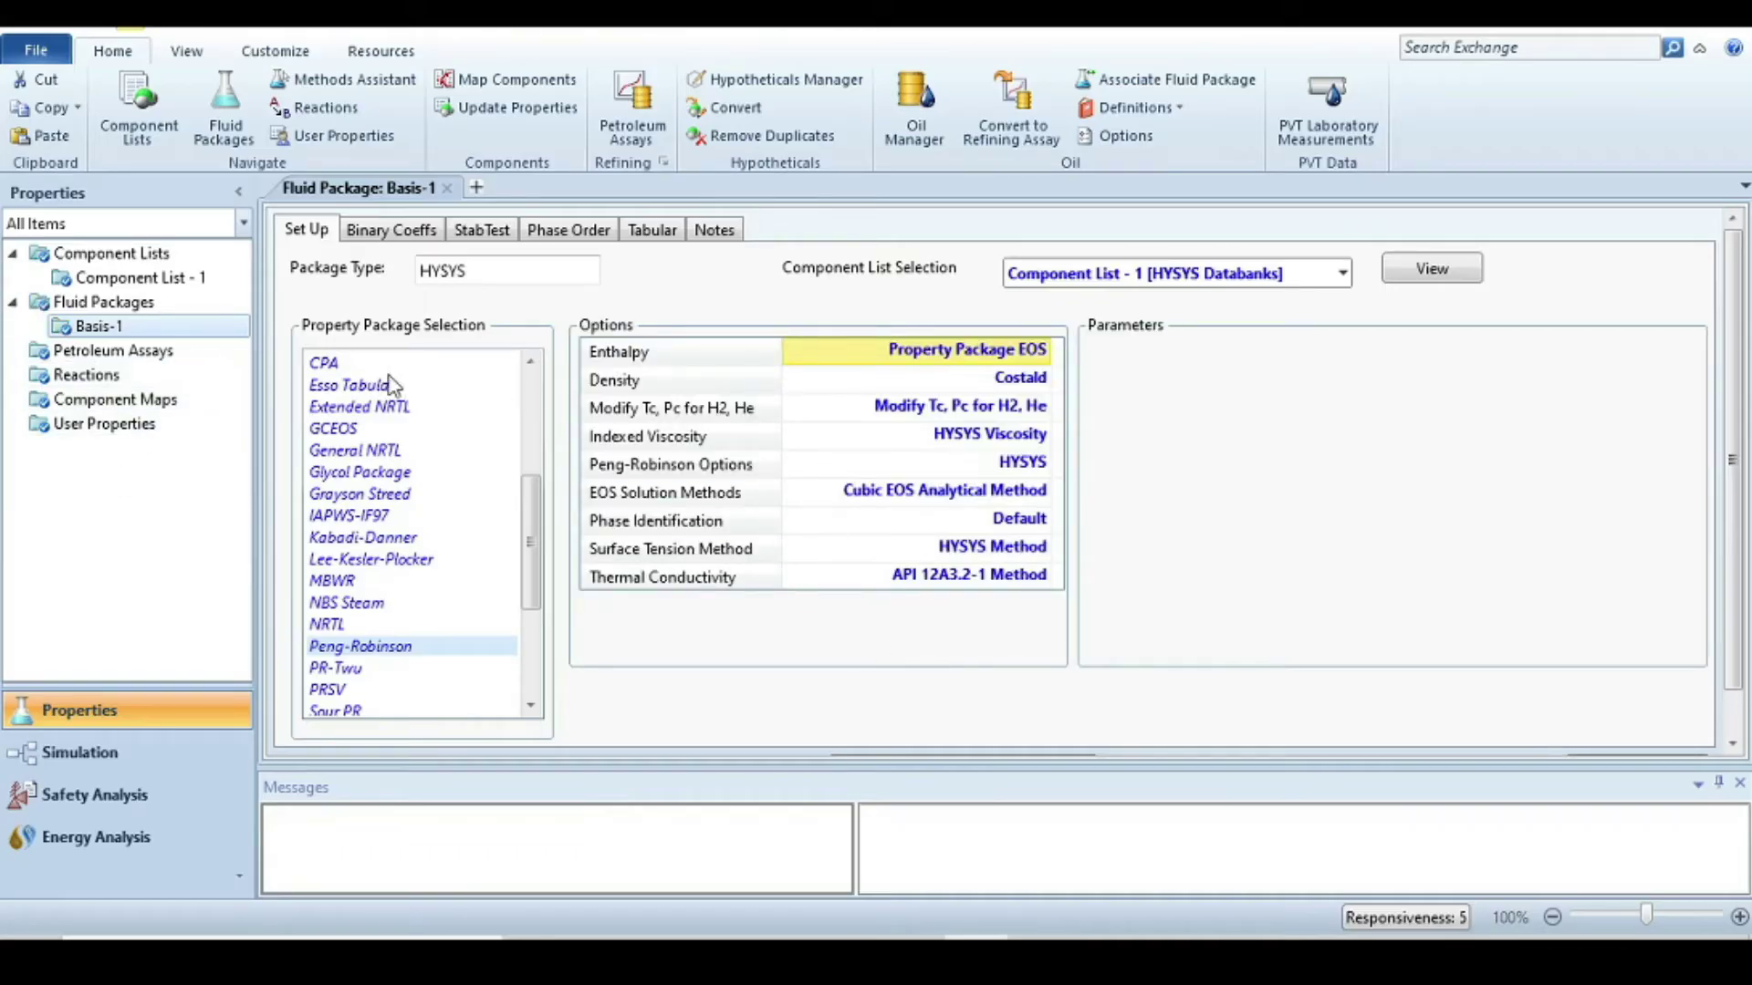
- Create a new reaction set and add a HYSYS conversion reaction to it
{"action": "left_click", "coordinate": [89, 381]}
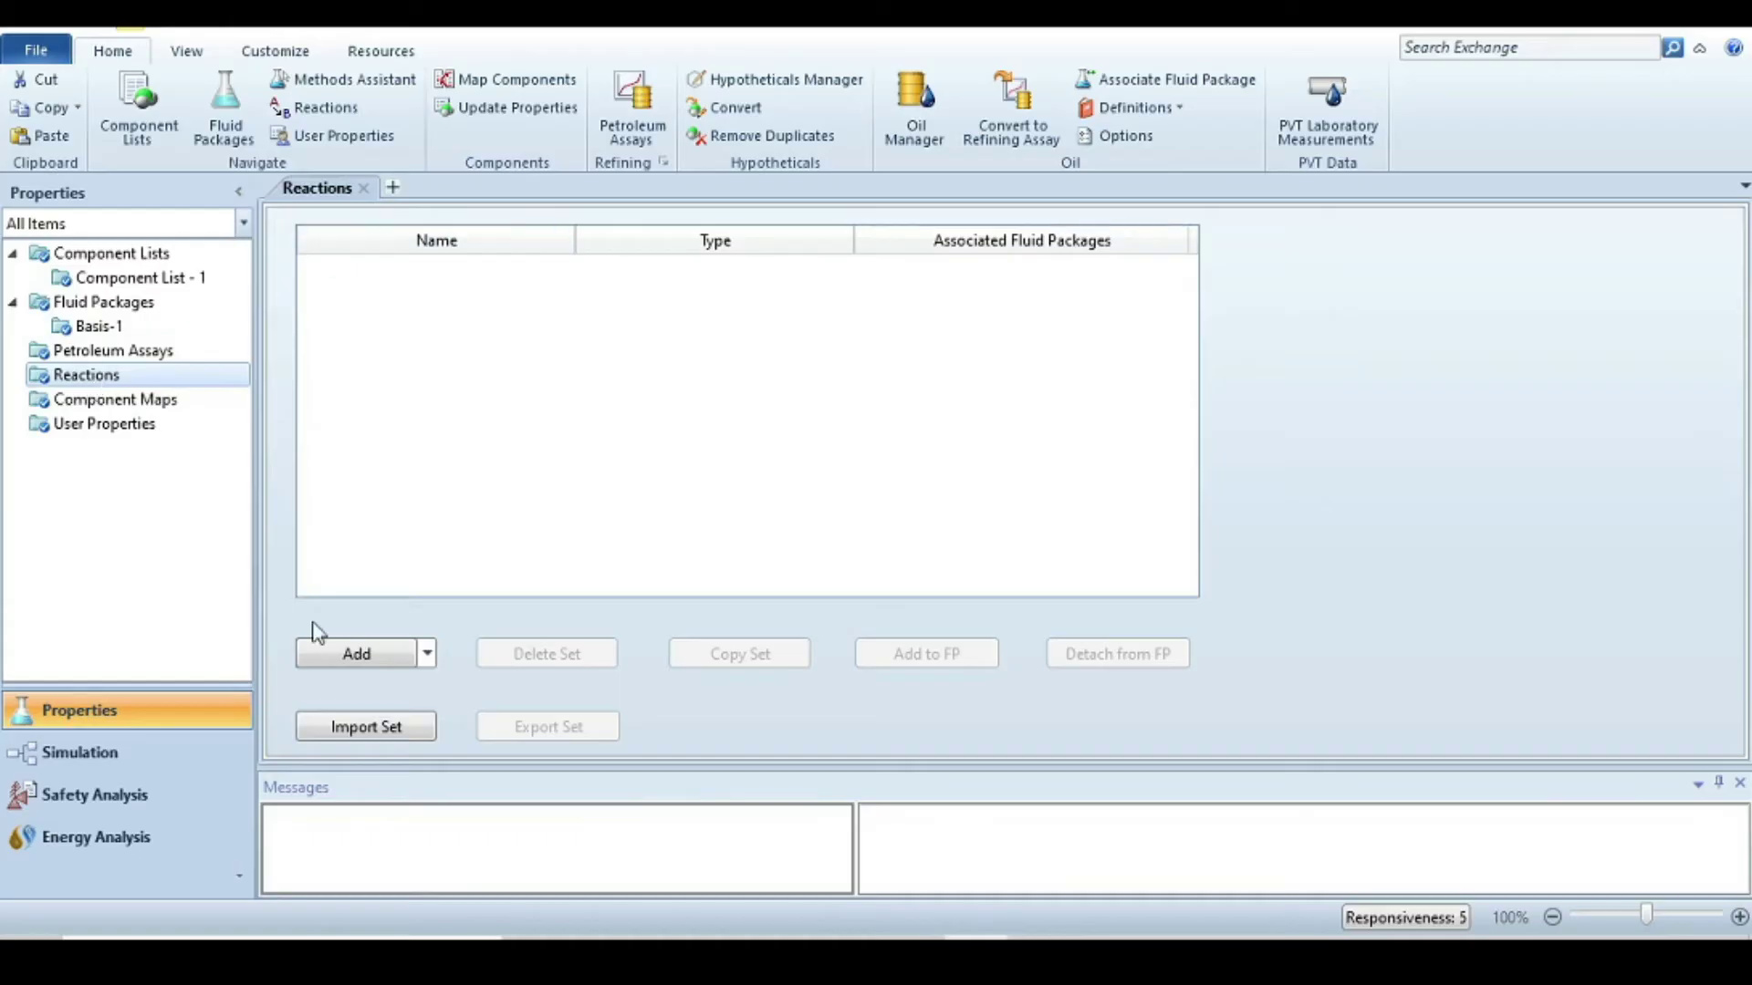
{"action": "left_click", "coordinate": [362, 660]}
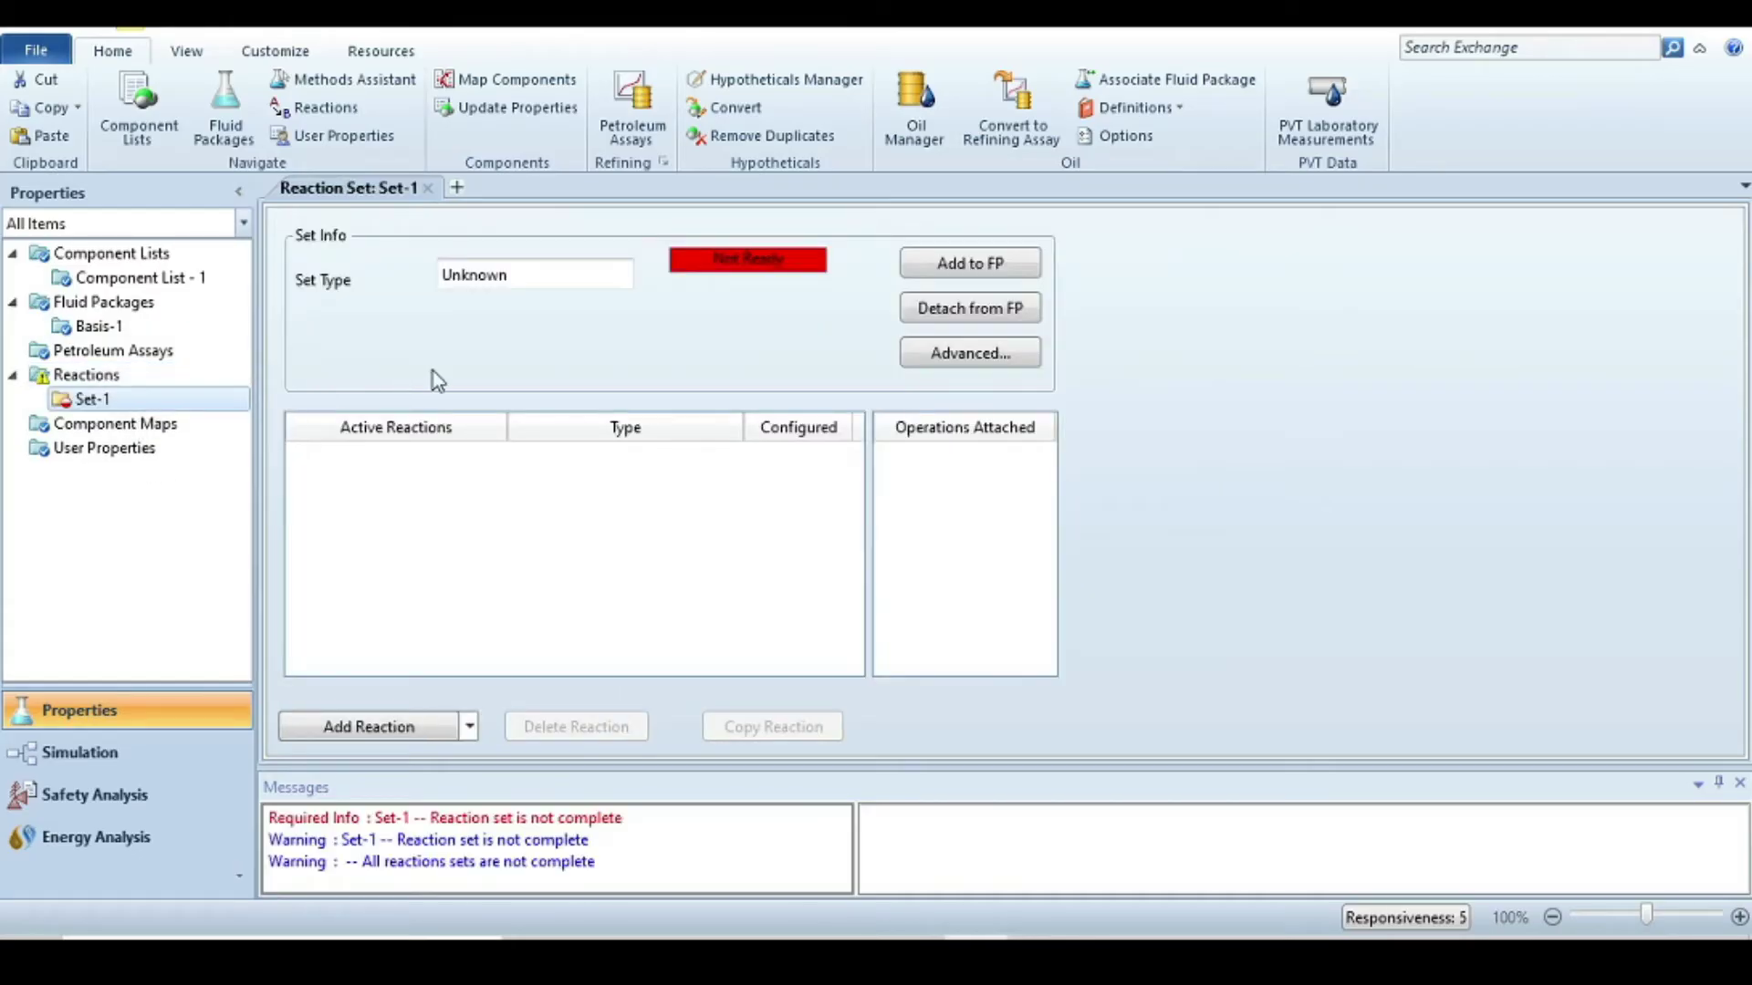
{"action": "left_click", "coordinate": [370, 728]}
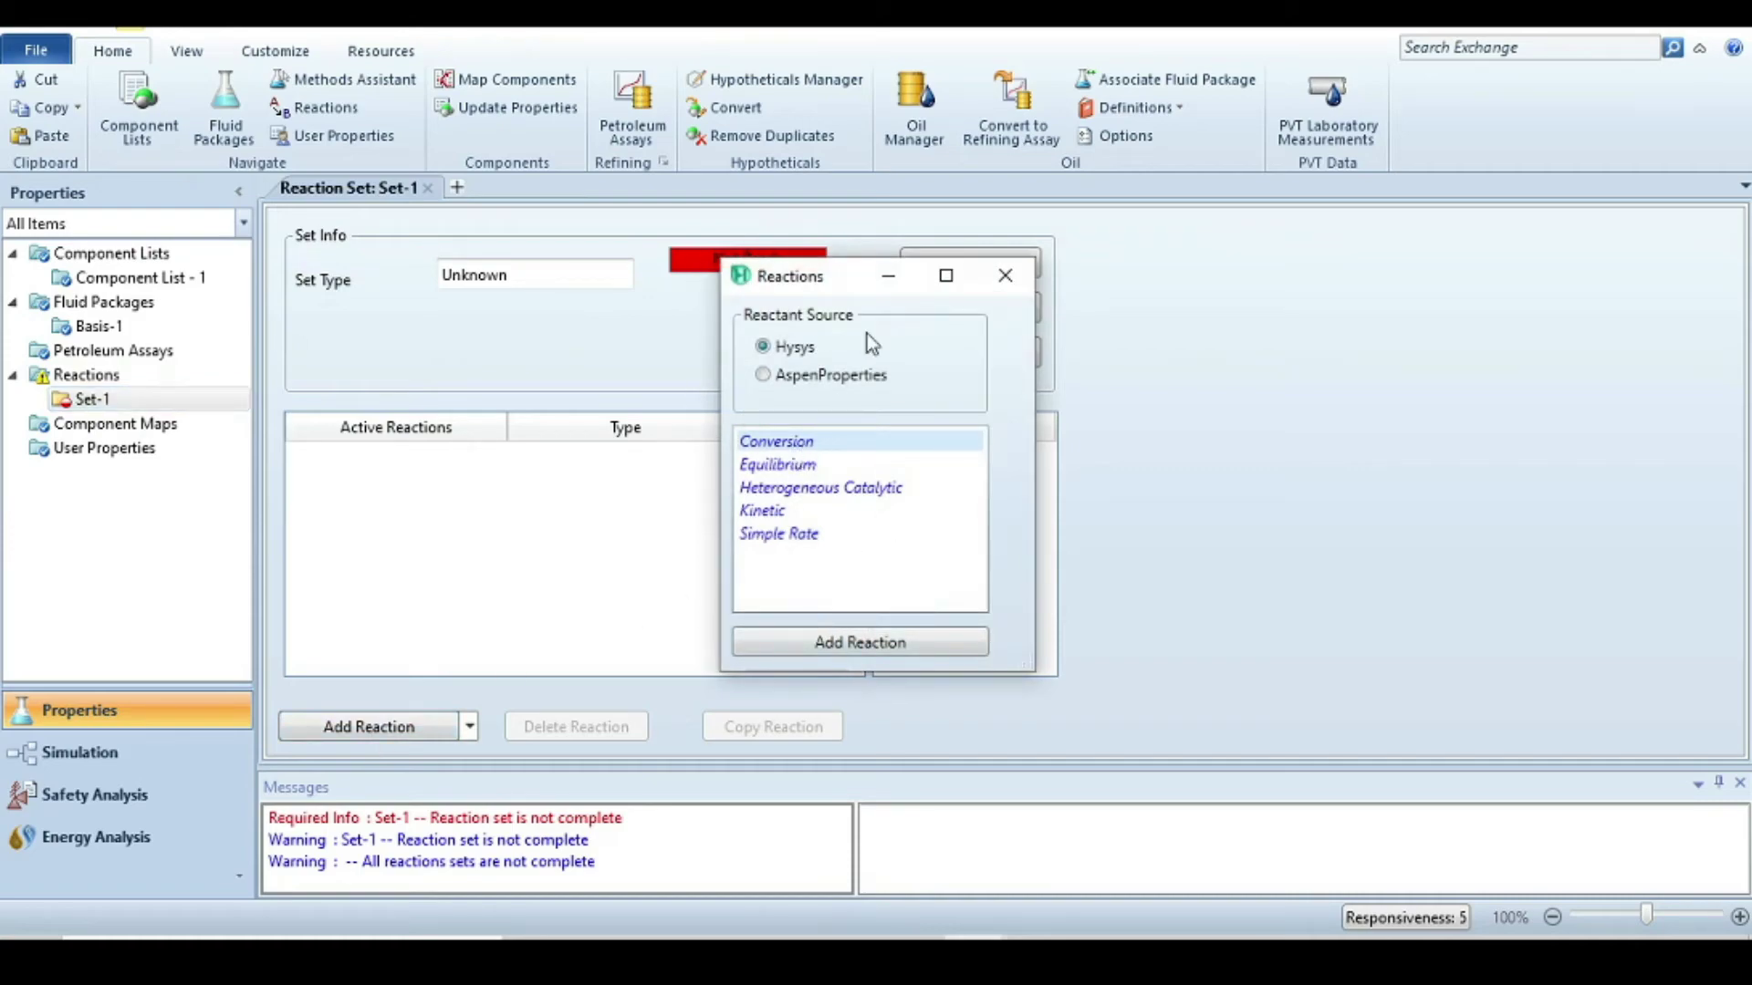
{"action": "left_click", "coordinate": [802, 643]}
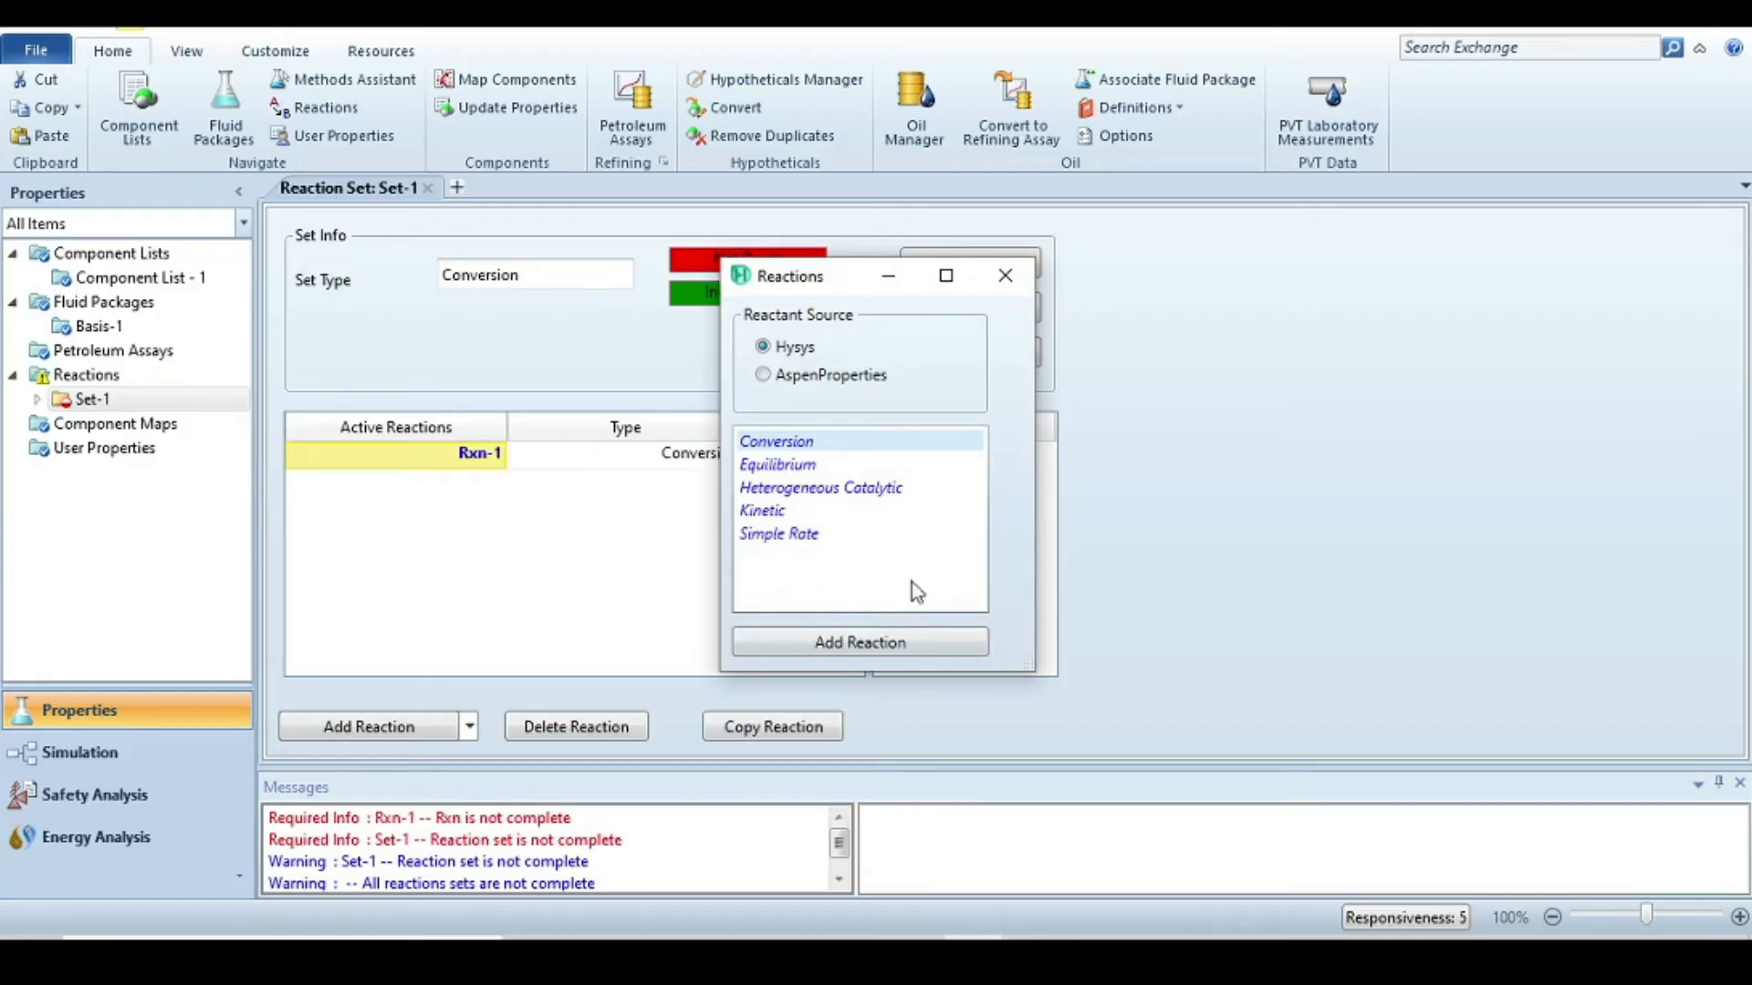
{"action": "left_click", "coordinate": [1005, 274]}
- Open the conversion reaction and add methane, CO2, oxygen and H2O to its stoichiometry
{"action": "double_click", "coordinate": [485, 458]}
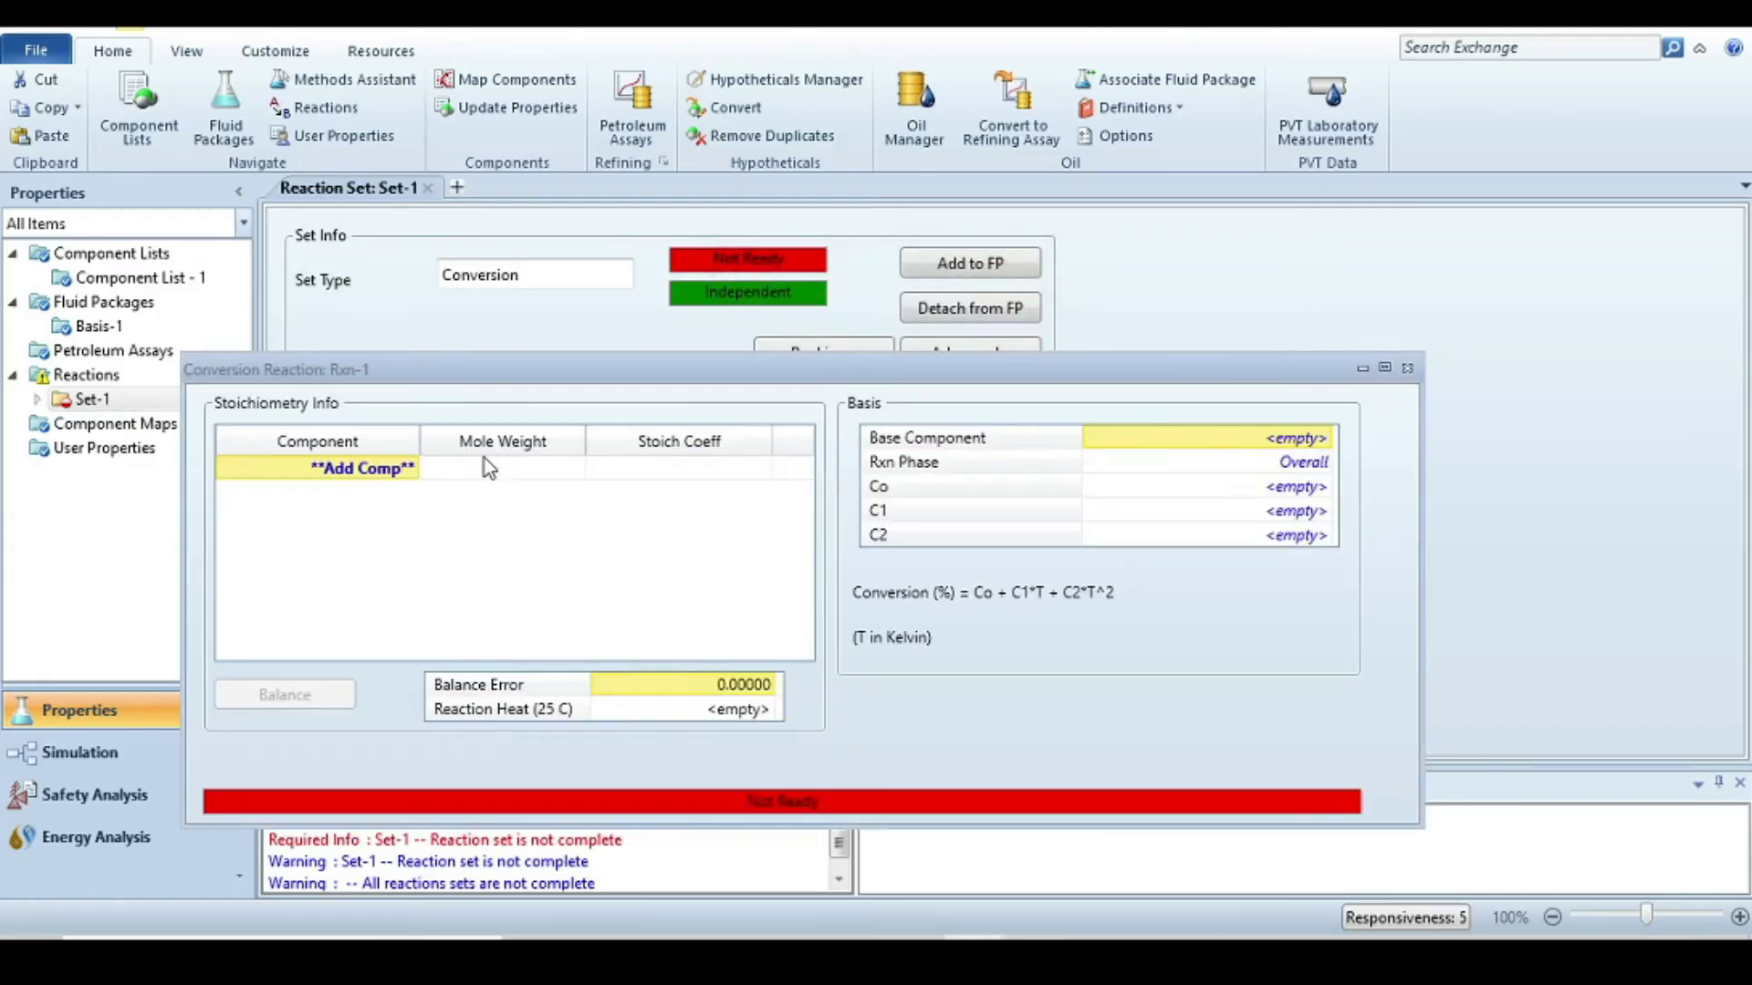
{"action": "left_click", "coordinate": [412, 469]}
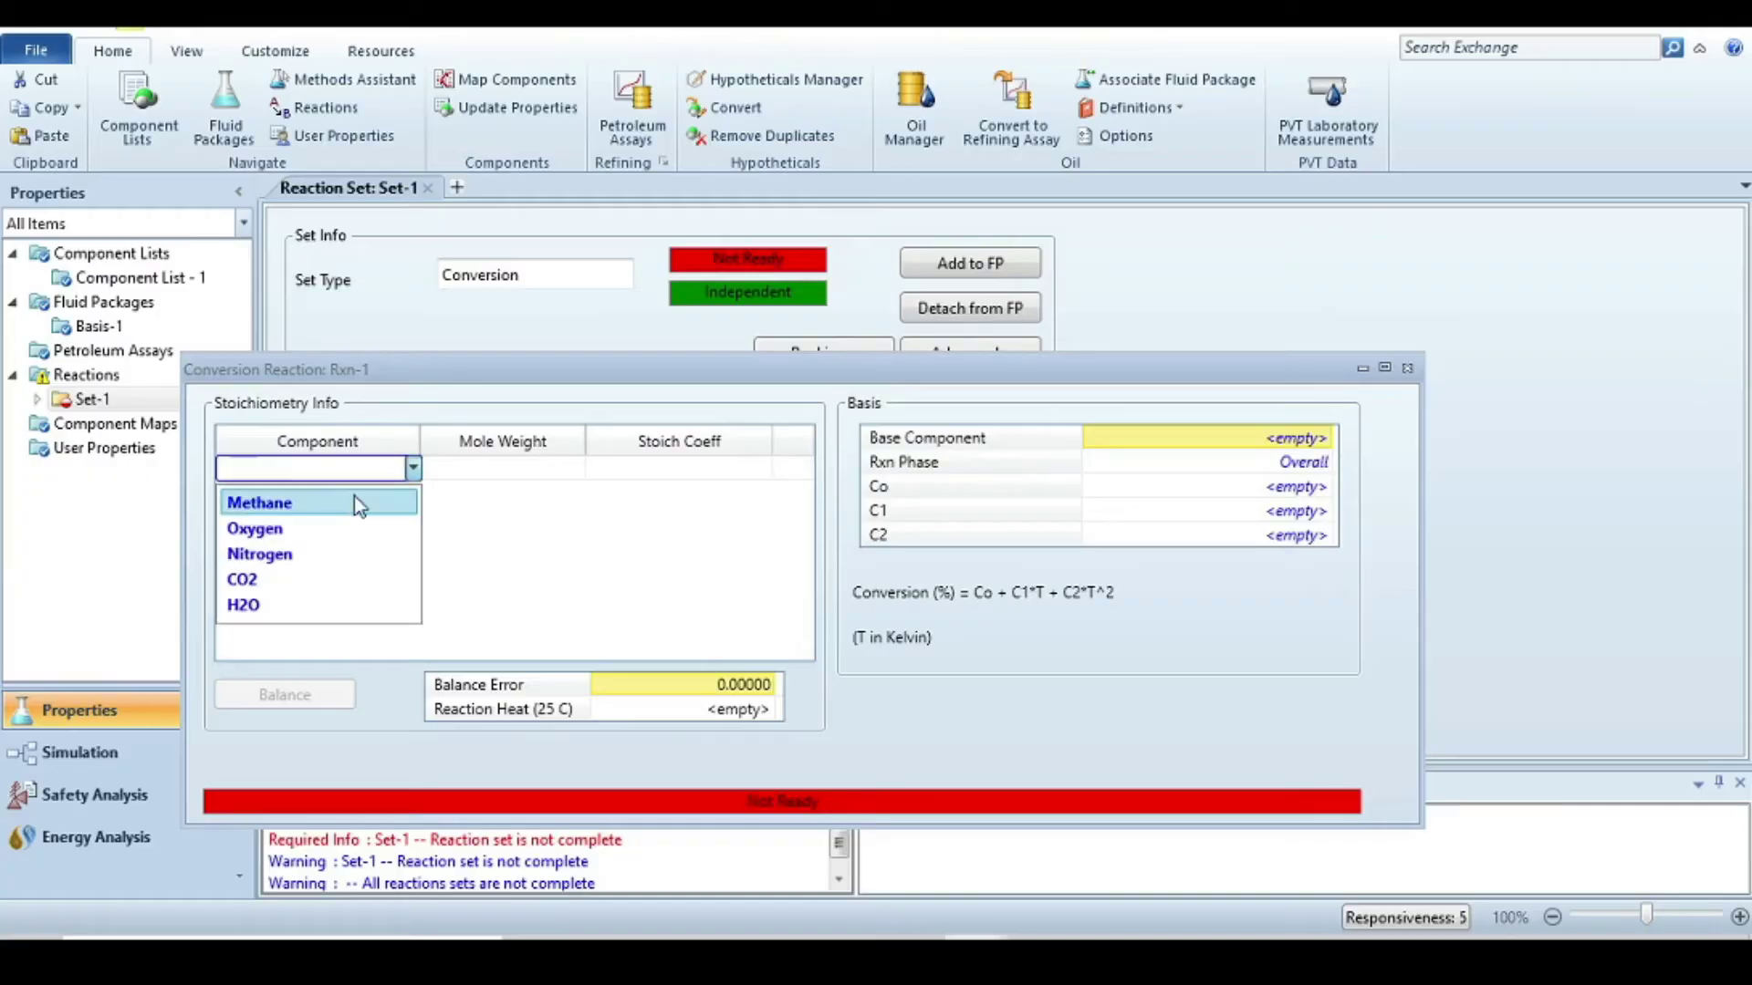
{"action": "left_click", "coordinate": [341, 506]}
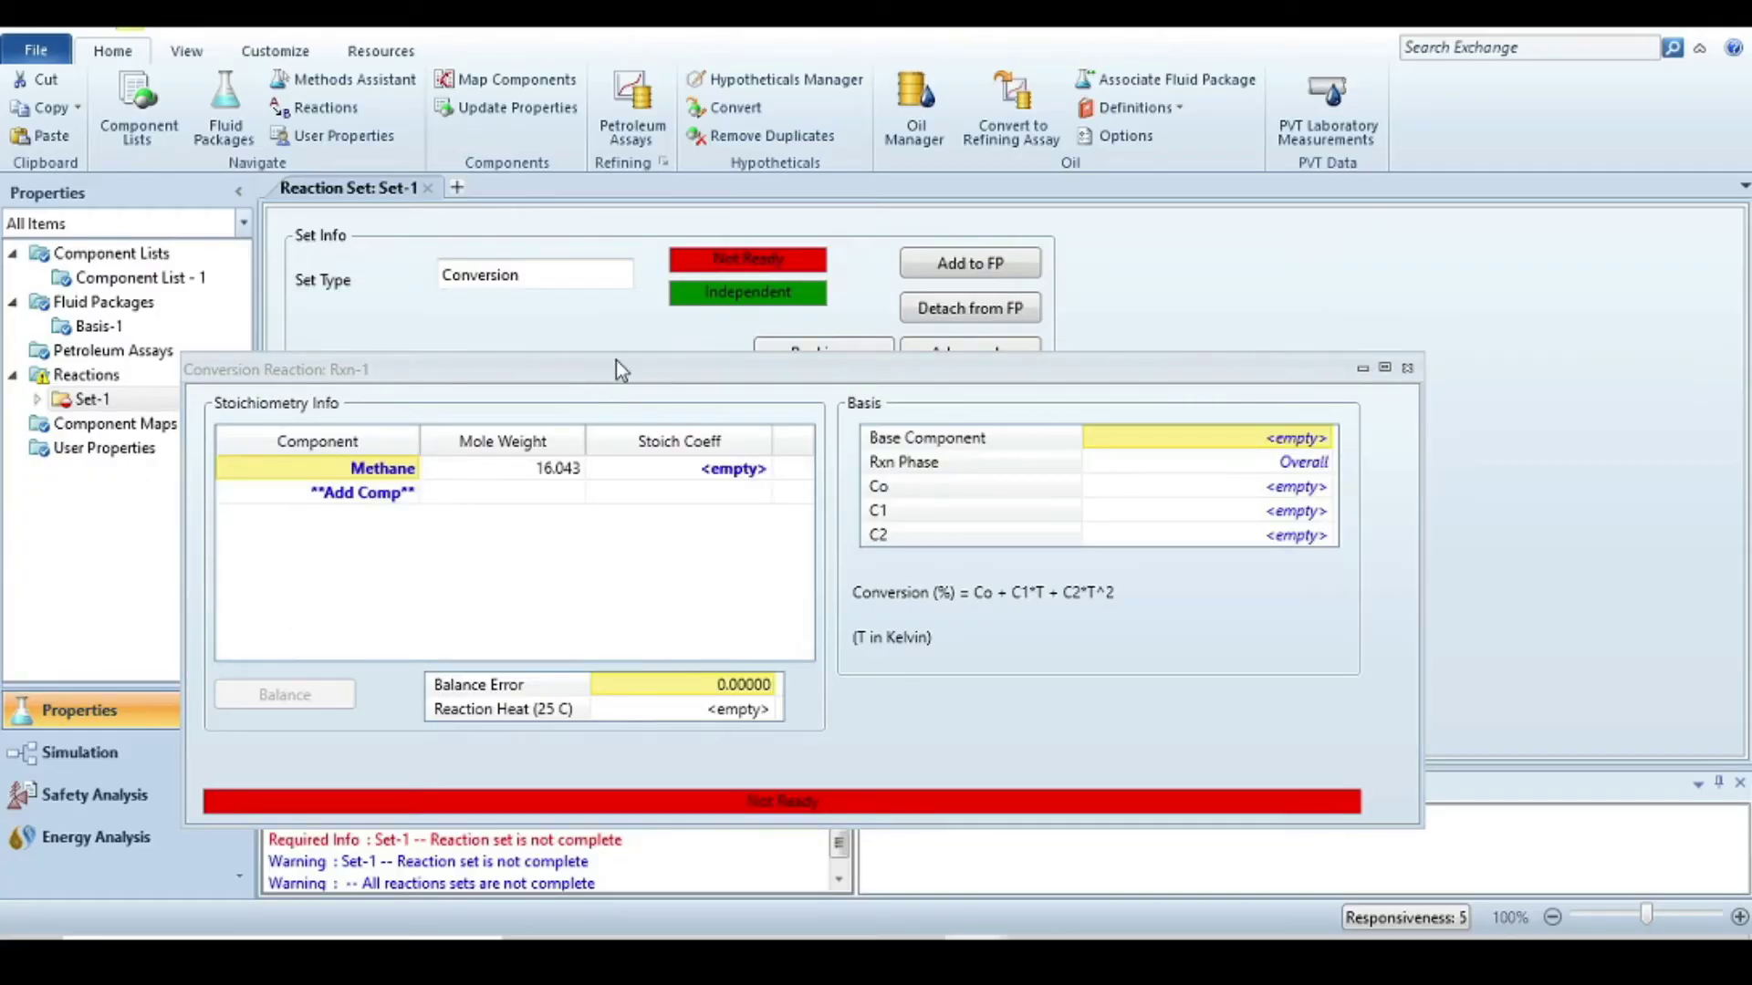
{"action": "left_click_drag", "start_coordinate": [616, 359], "coordinate": [616, 265]}
{"action": "left_click", "coordinate": [458, 375]}
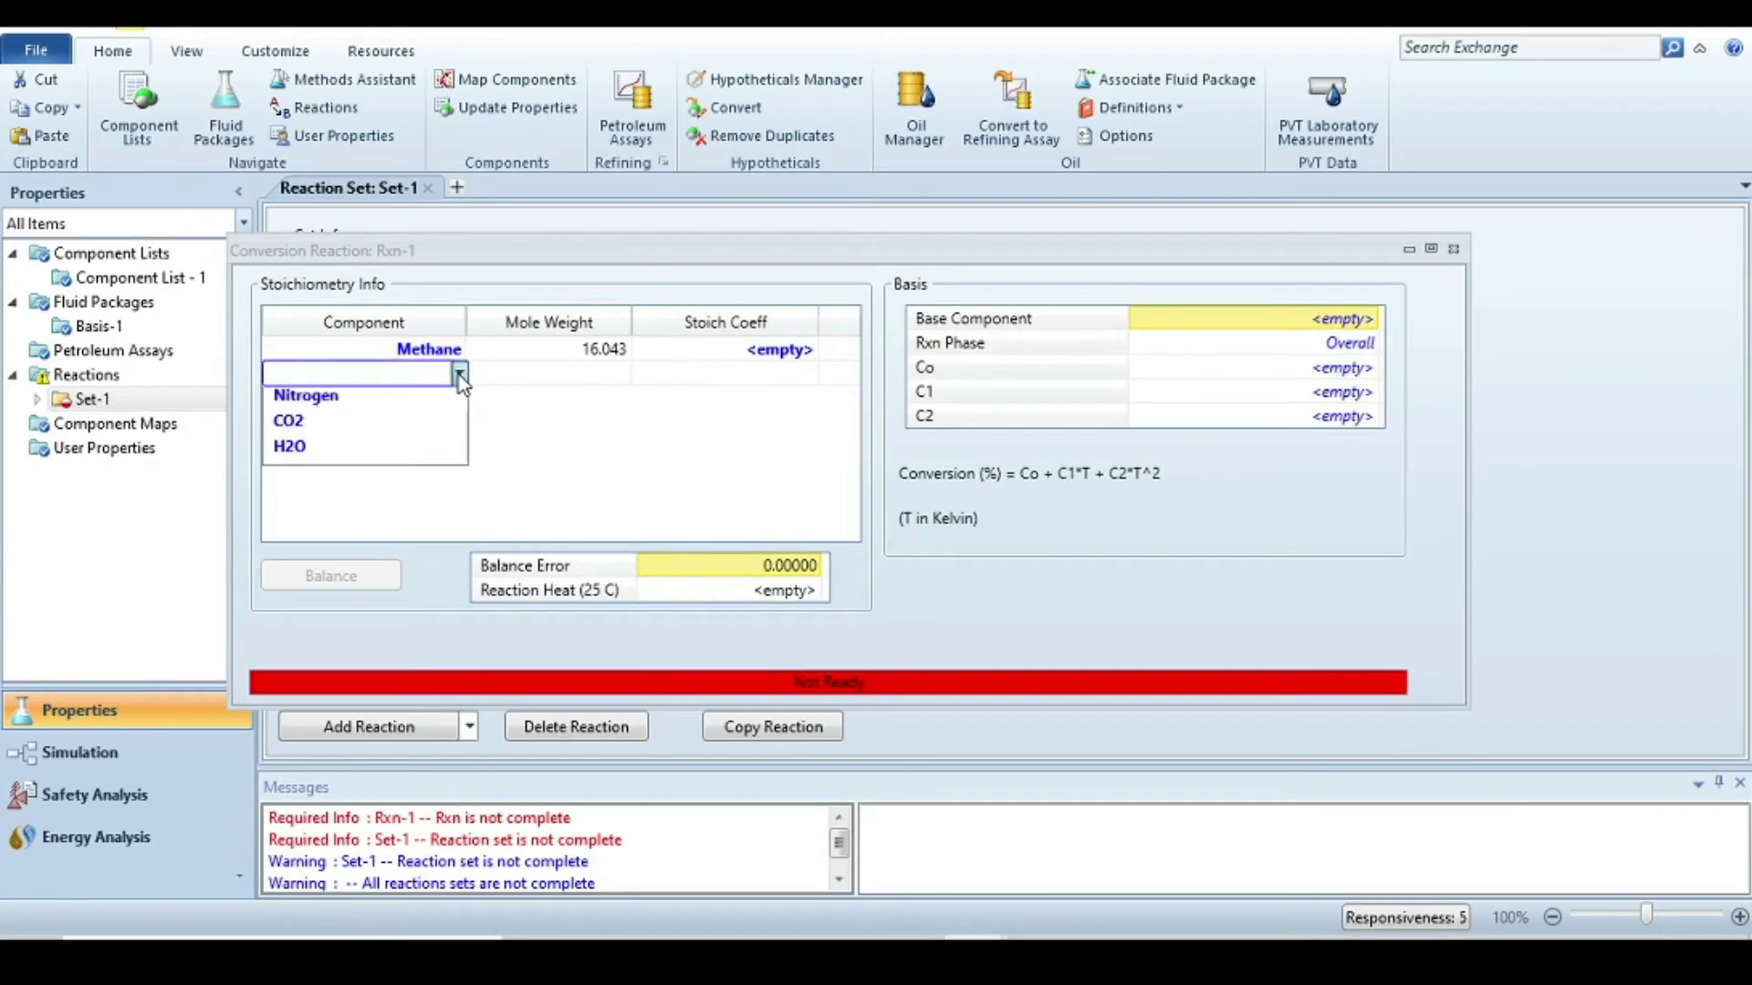
{"action": "left_click", "coordinate": [388, 465]}
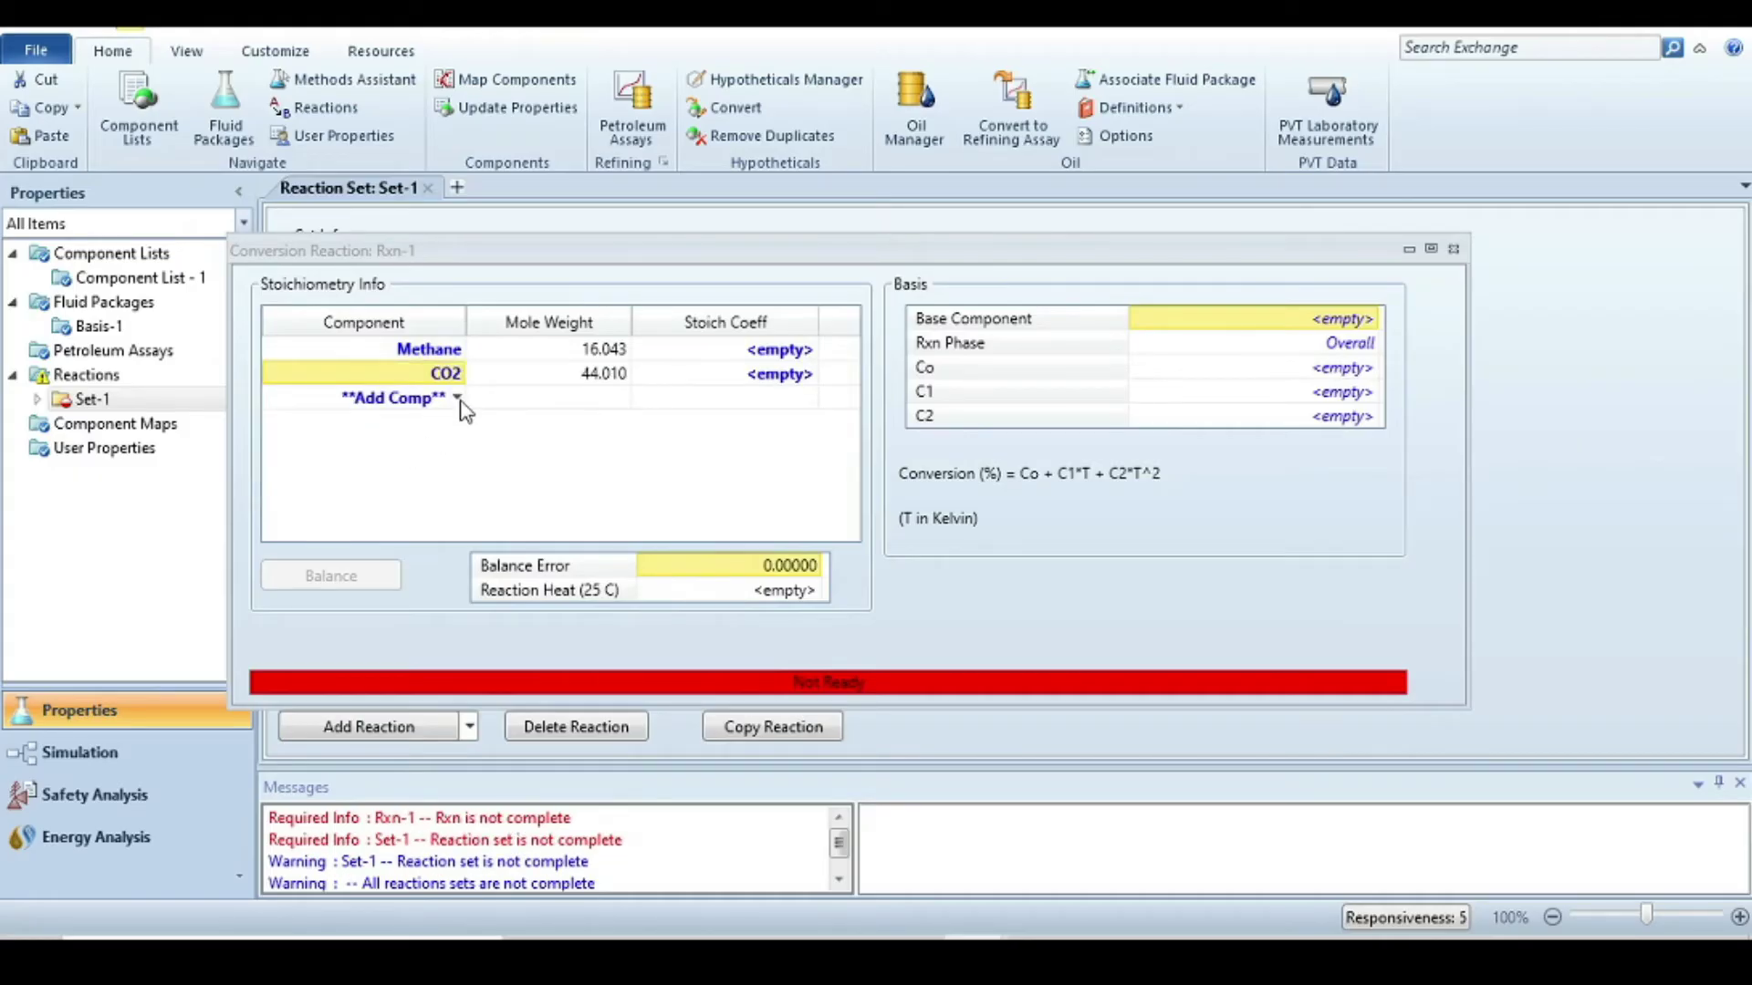
{"action": "left_click", "coordinate": [458, 399]}
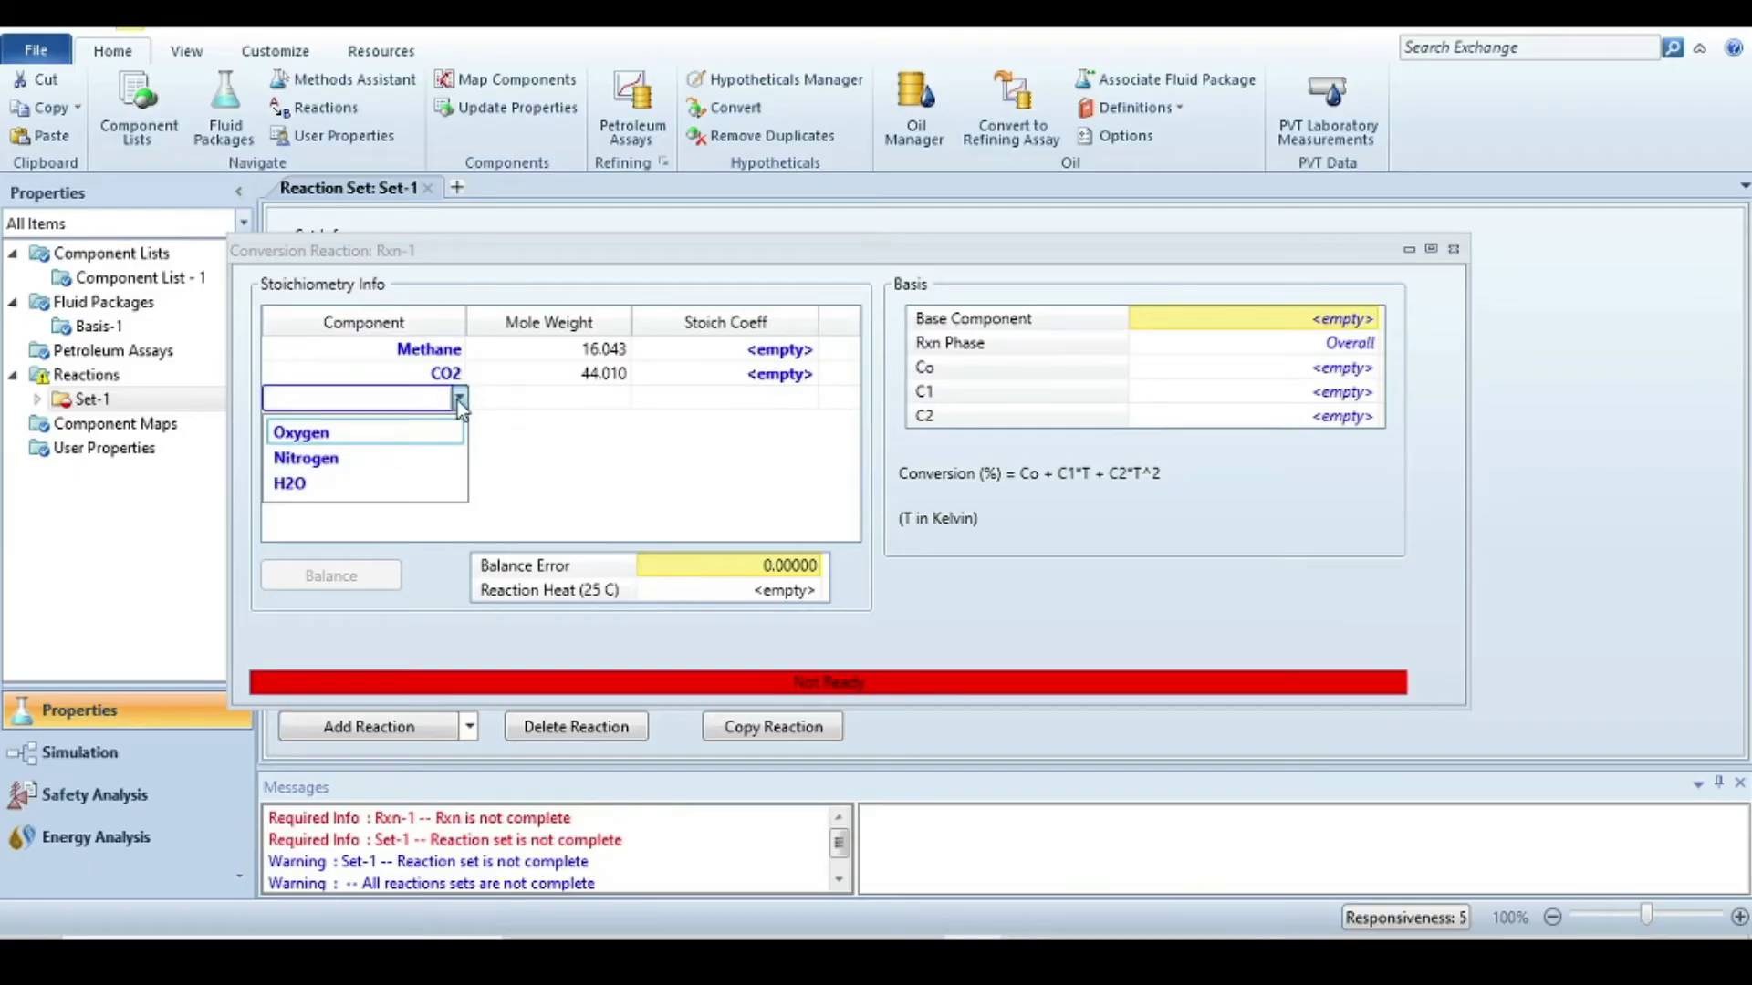
{"action": "left_click", "coordinate": [425, 434]}
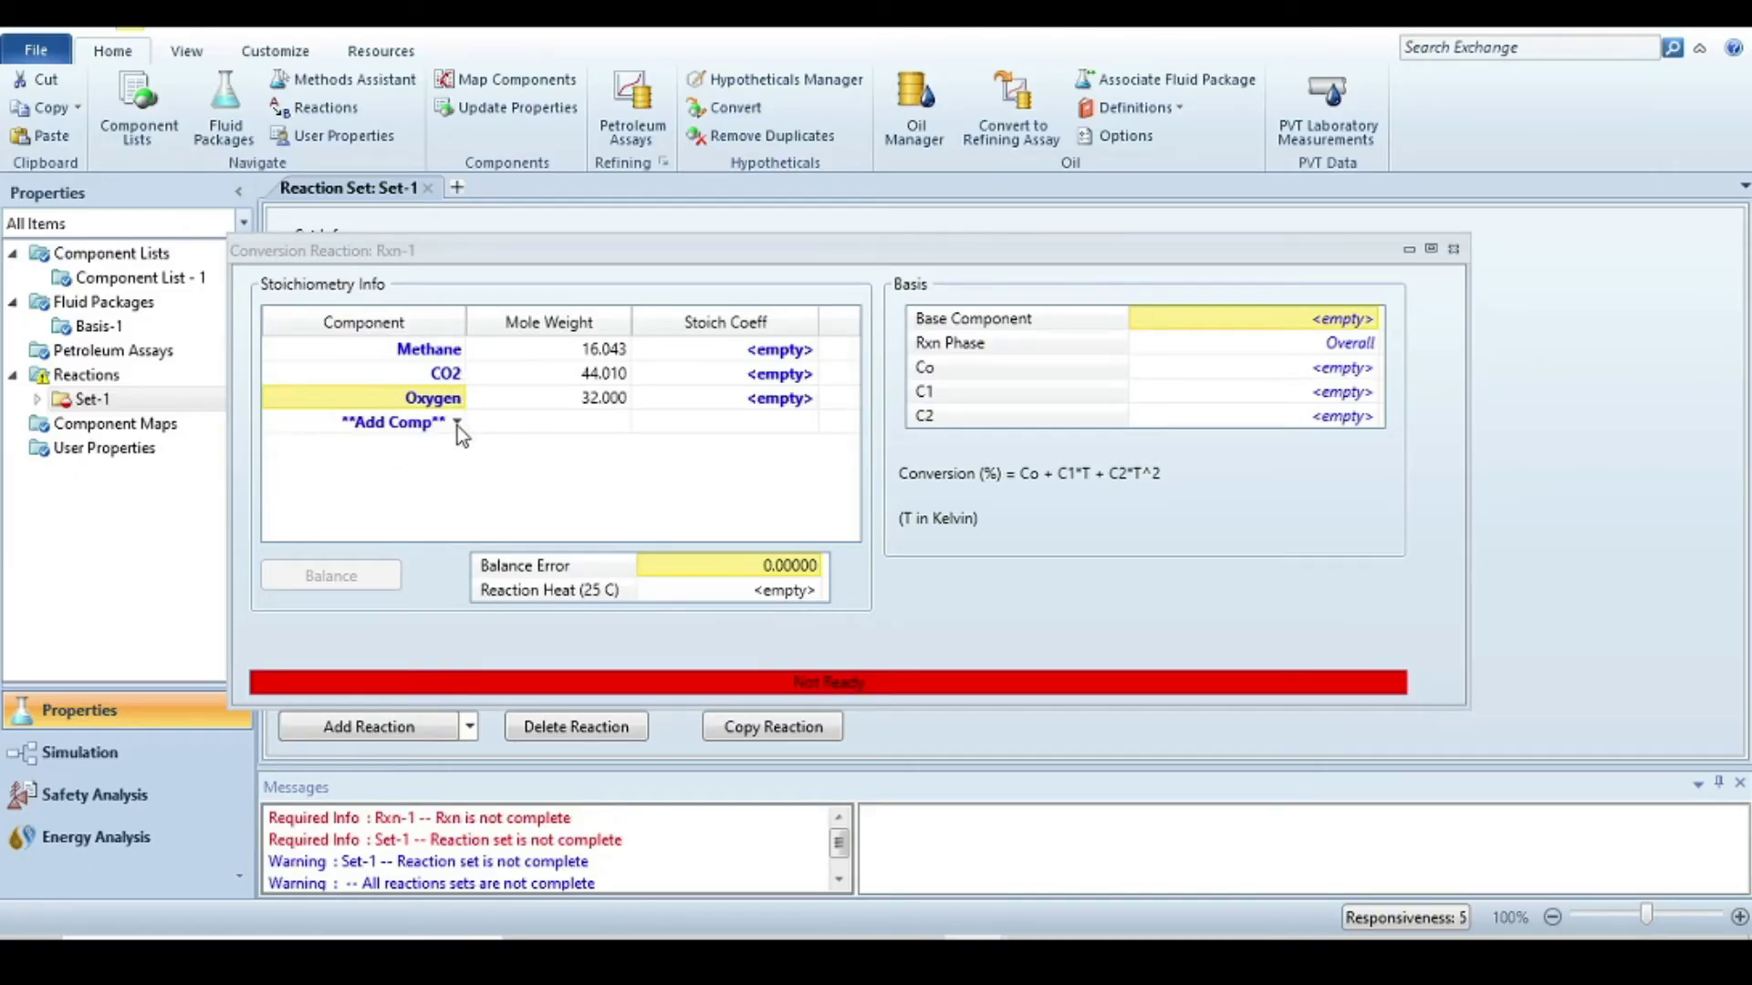
{"action": "left_click", "coordinate": [457, 425]}
{"action": "left_click", "coordinate": [404, 501]}
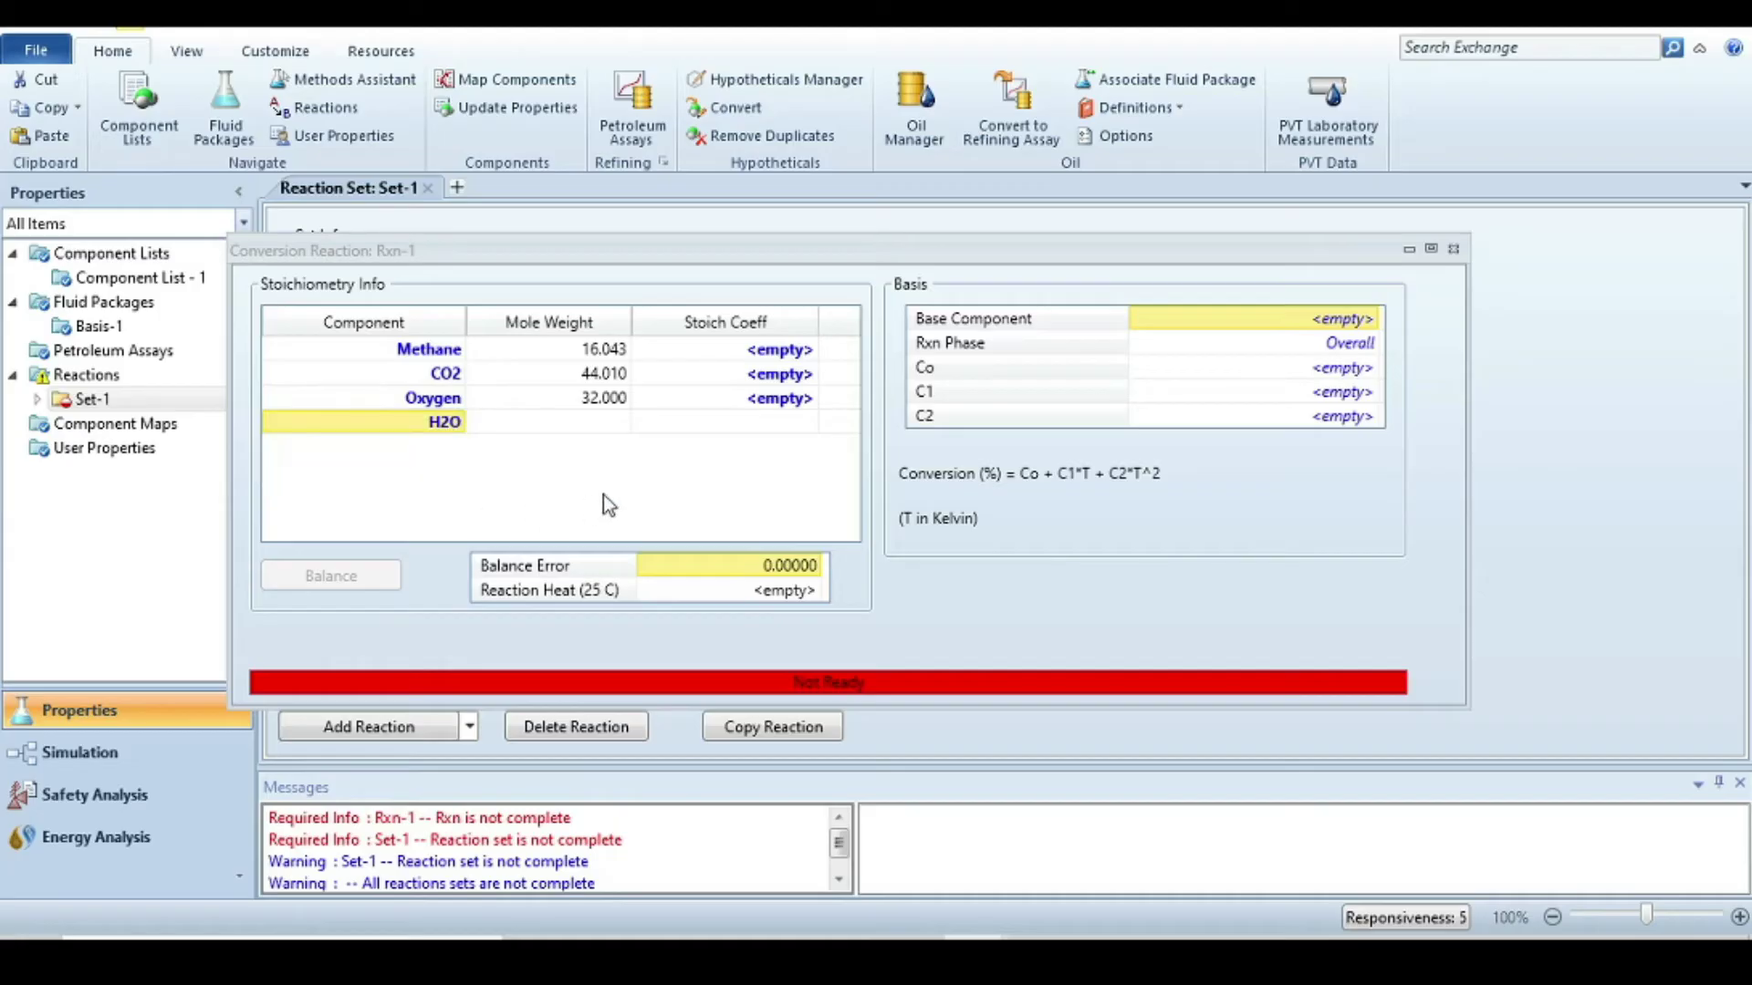
- Set the stoichiometric coefficients to -1 for methane, 1 for CO2, -2 for oxygen and 2 for H2O
{"action": "left_click", "coordinate": [776, 350]}
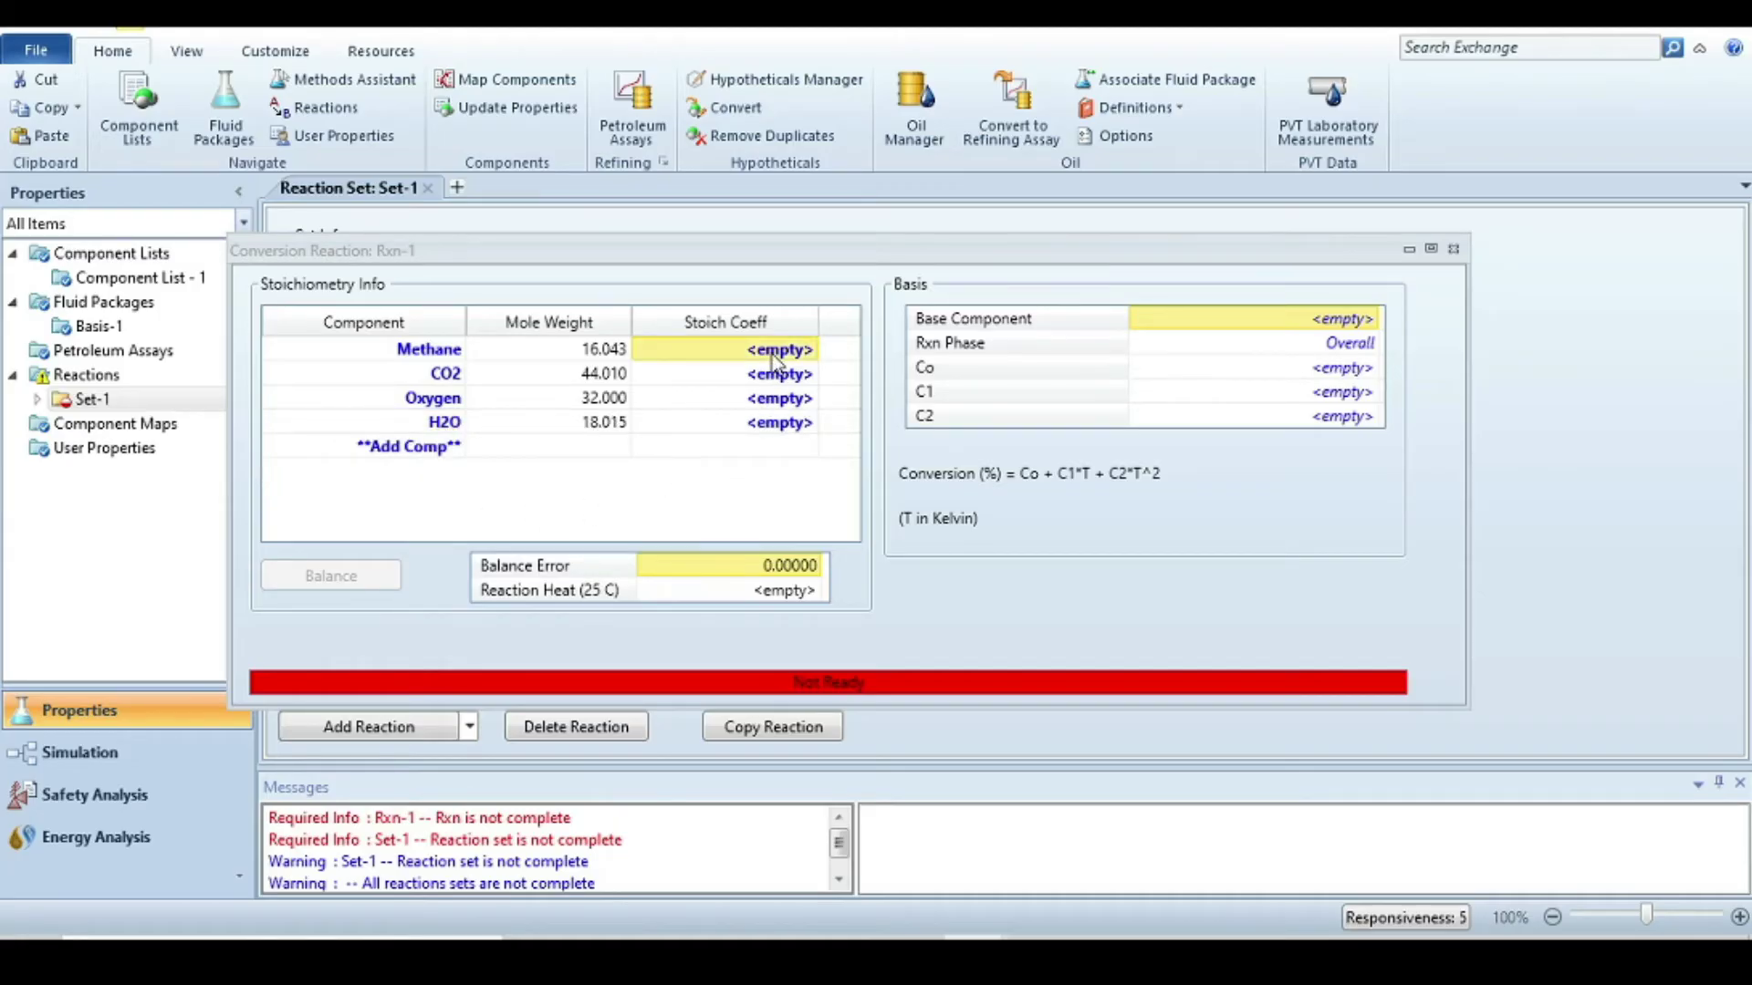
{"action": "type", "text": "-"}
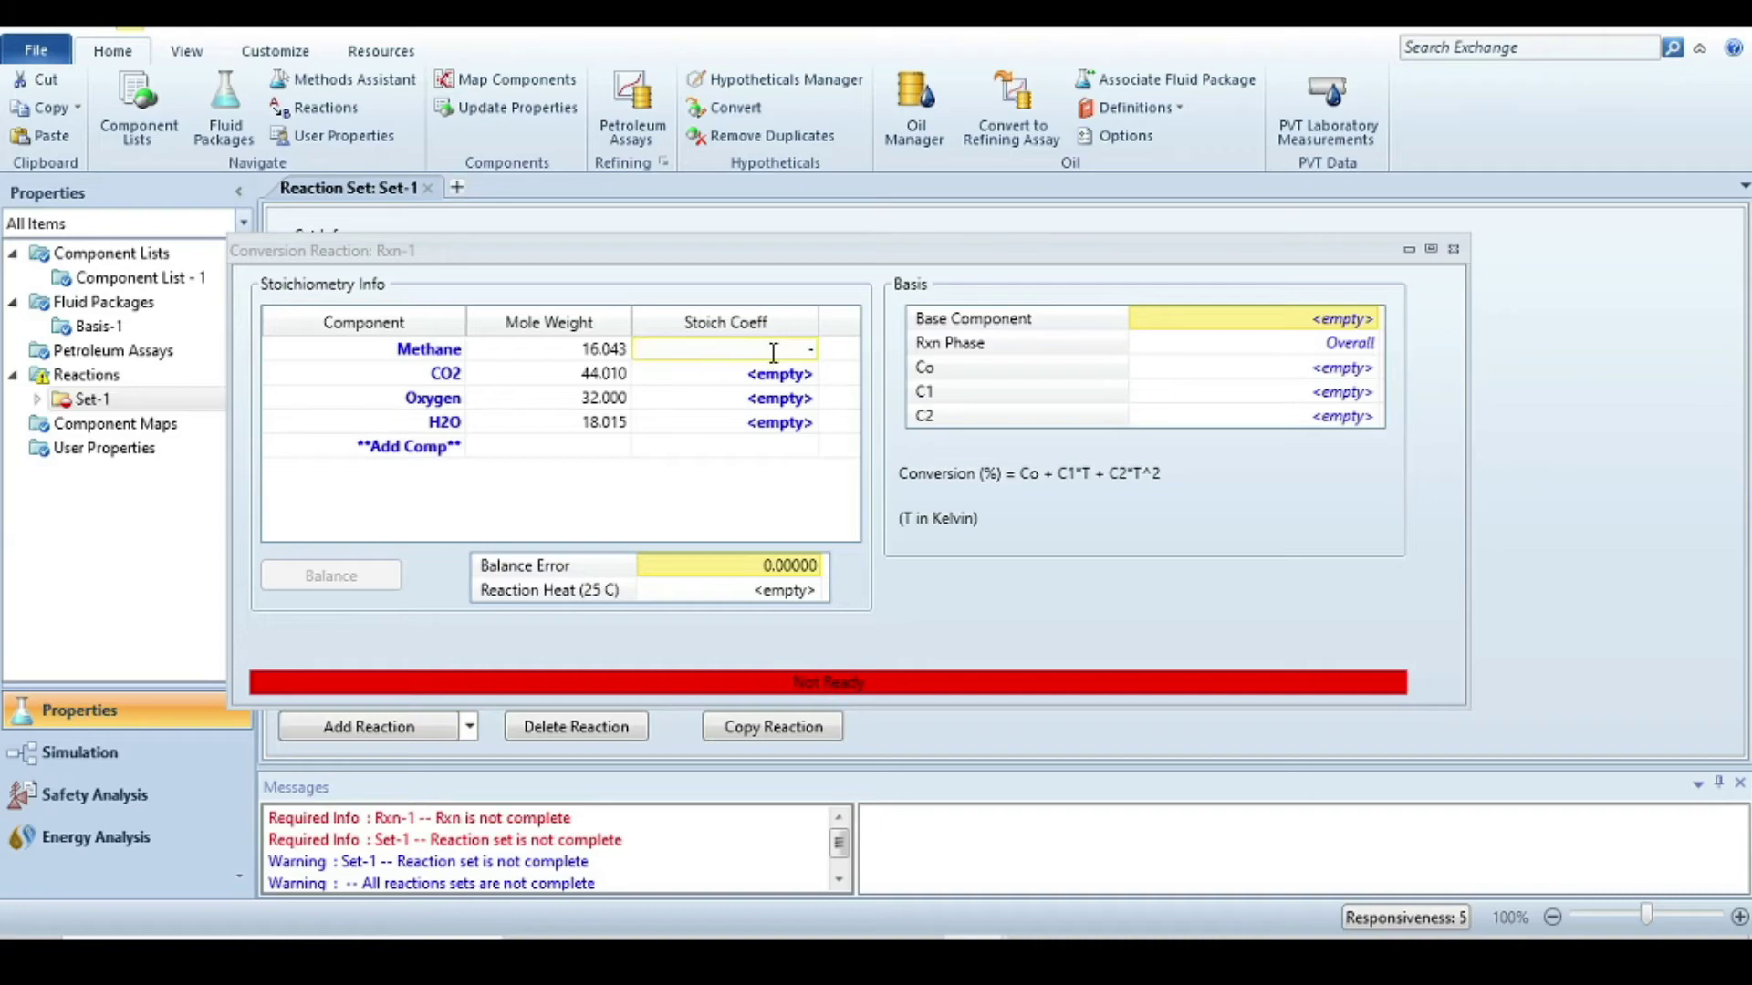
{"action": "type", "text": "1"}
{"action": "key", "text": "Return"}
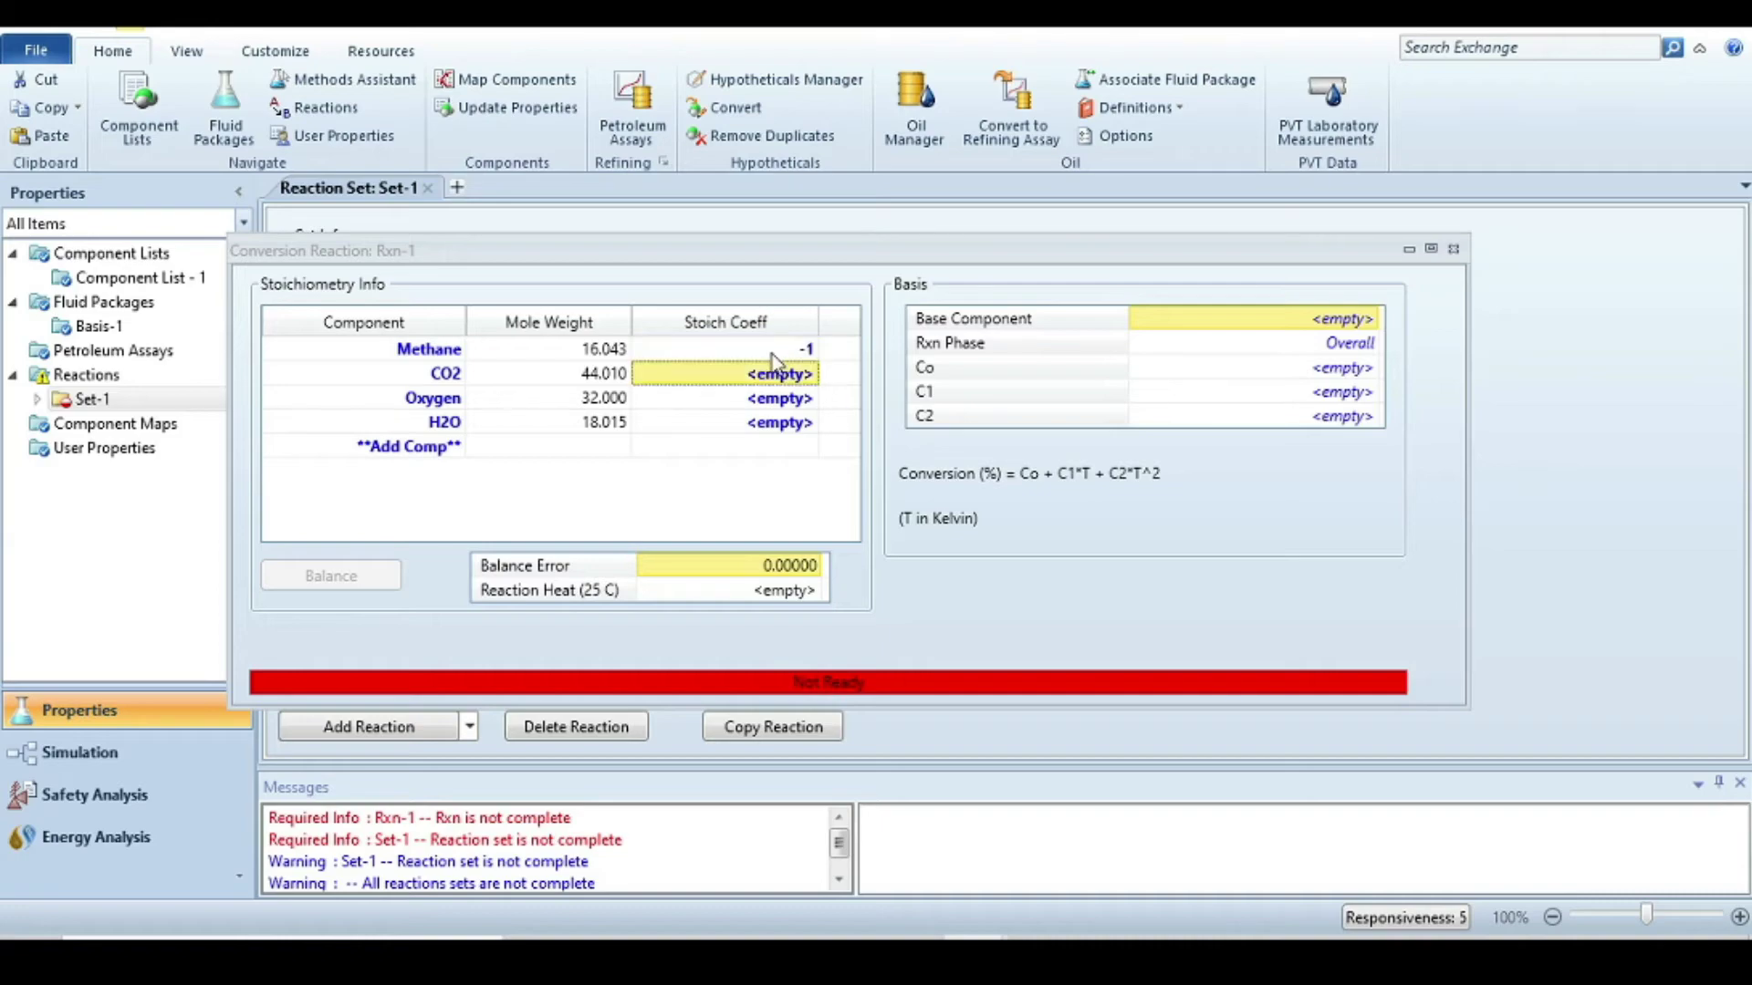
{"action": "type", "text": "1"}
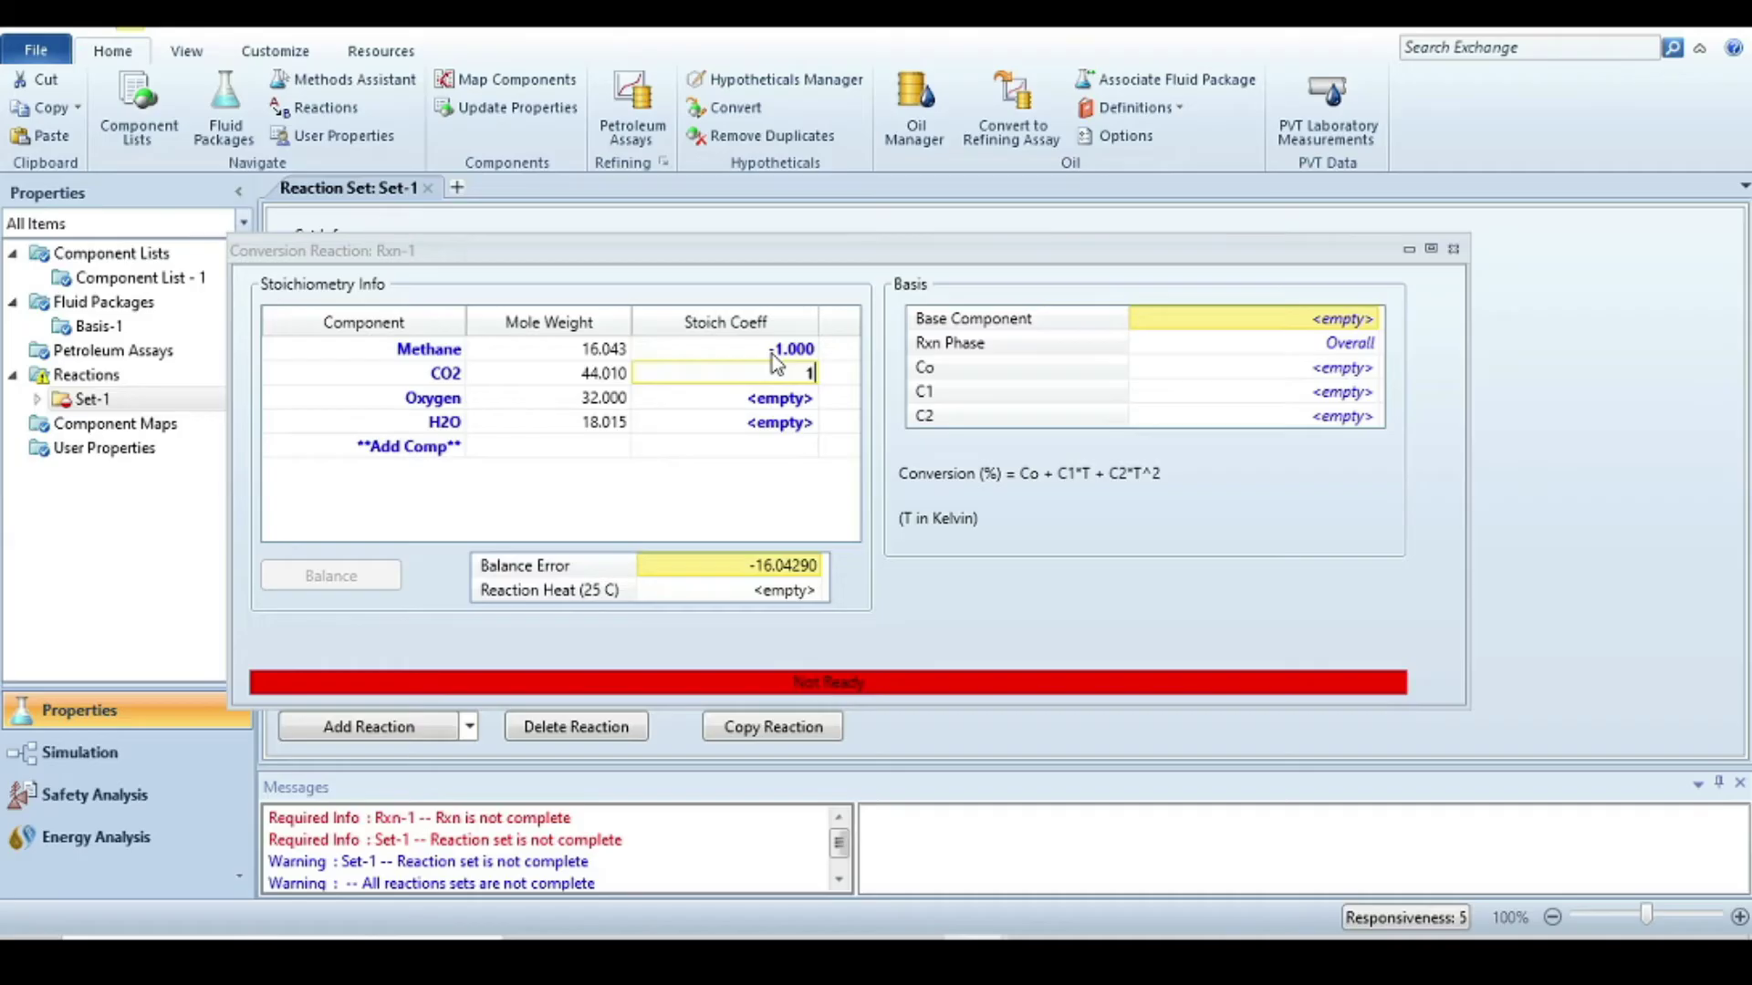
{"action": "key", "text": "Return"}
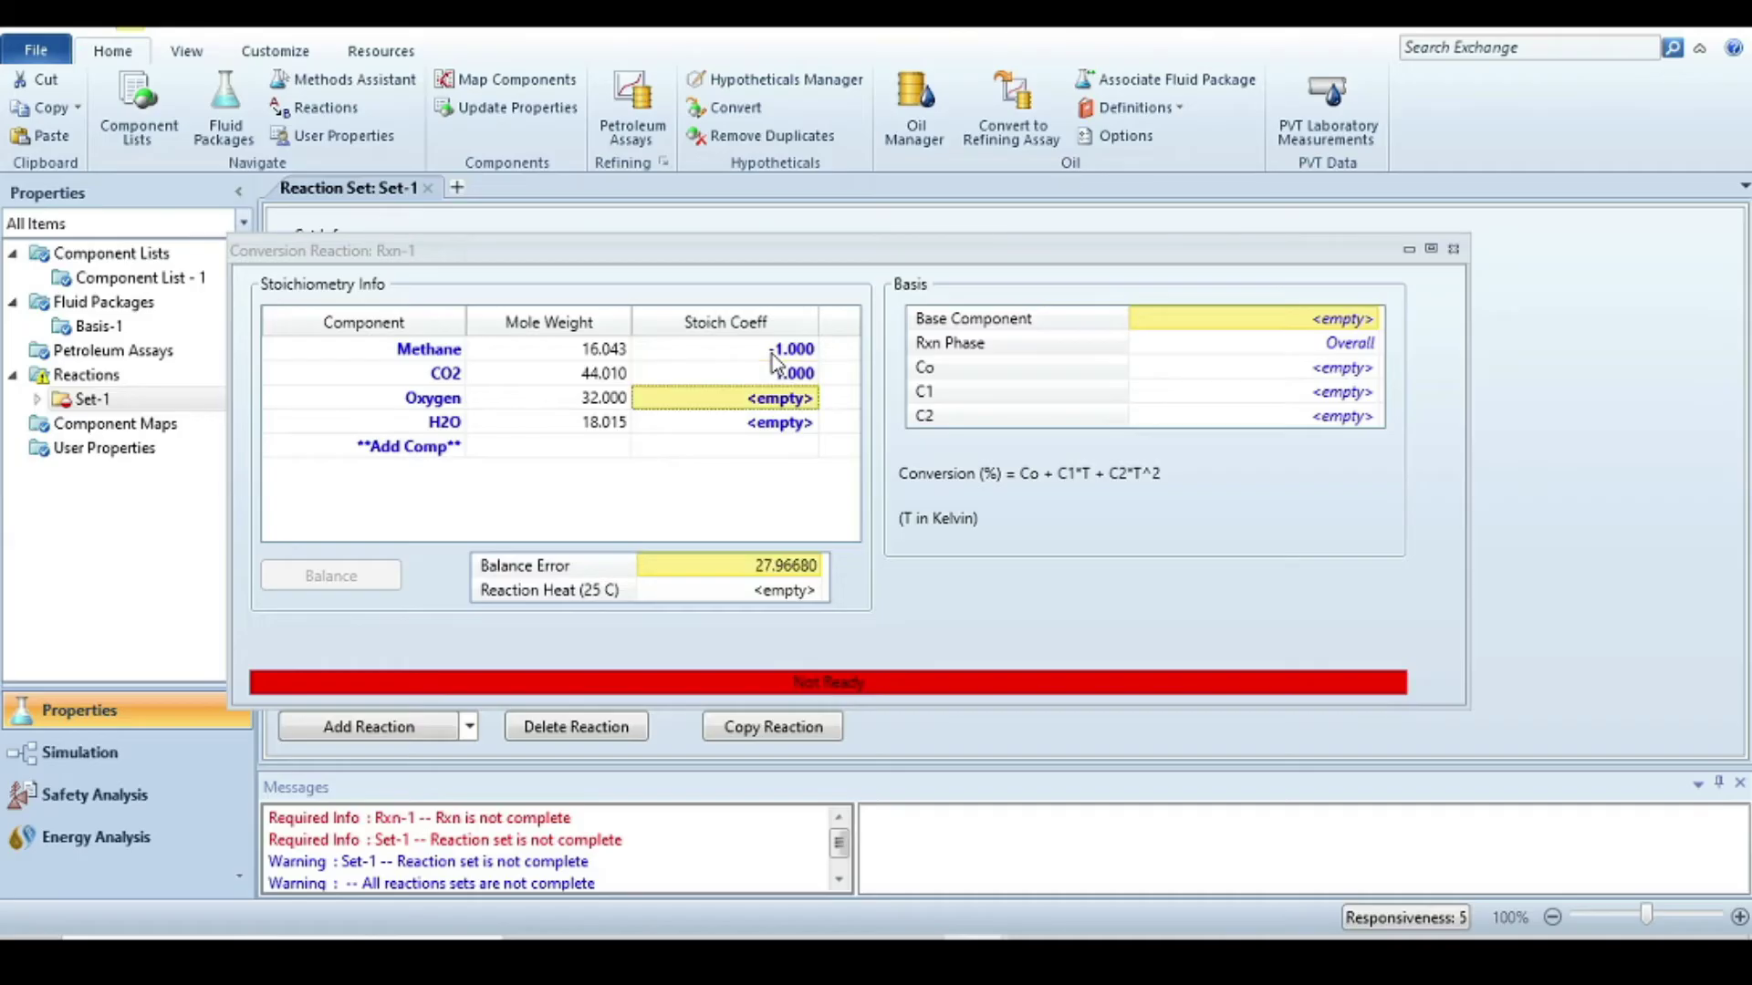
{"action": "type", "text": "-2"}
{"action": "key", "text": "Return"}
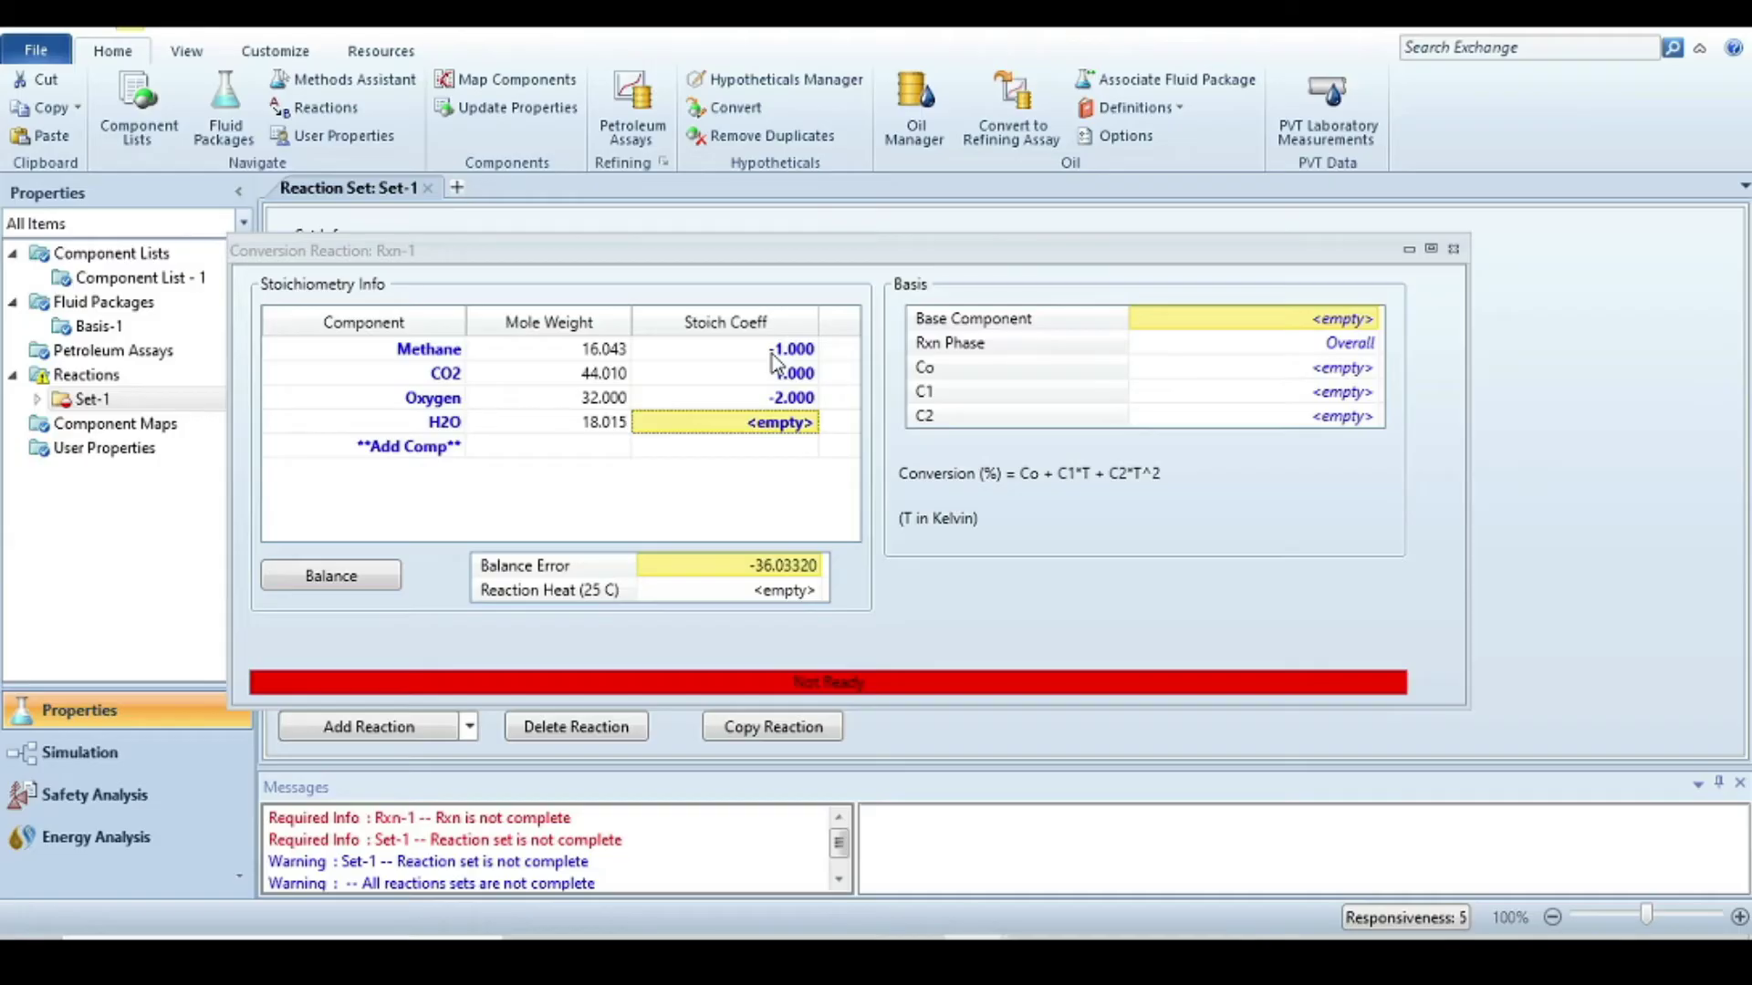
{"action": "type", "text": "2"}
{"action": "key", "text": "Return"}
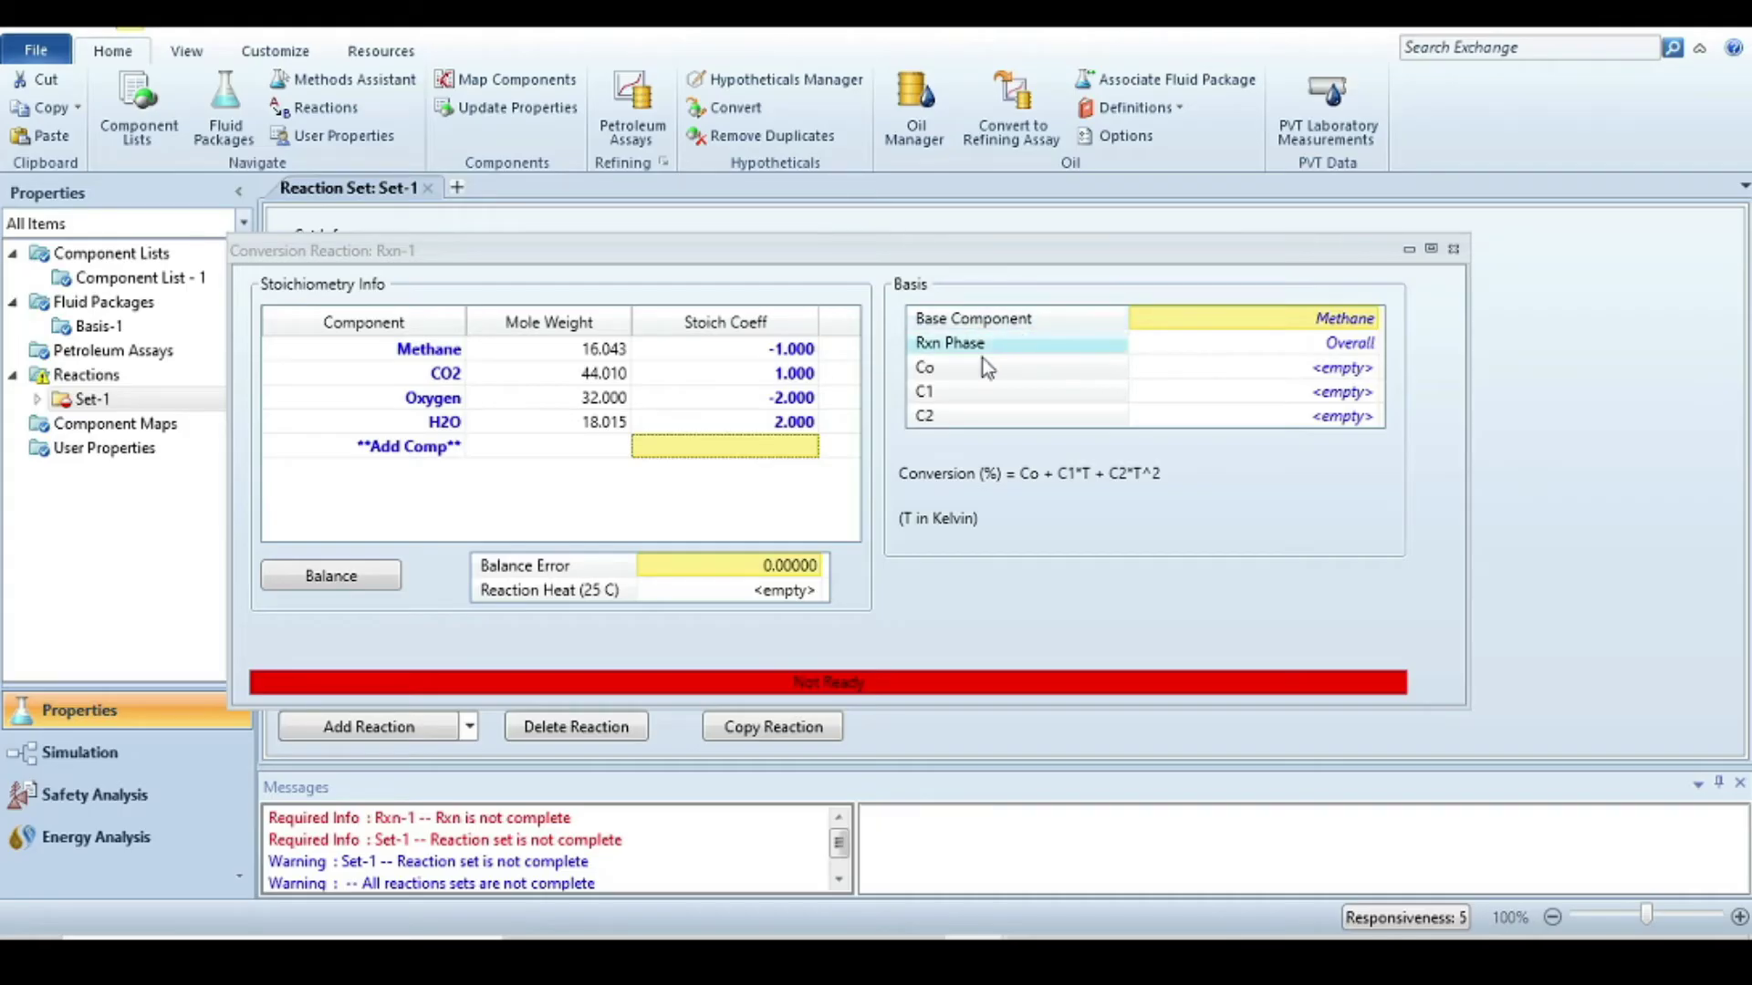
- Set the reaction's Co conversion coefficient to 100 and close the reaction's window
{"action": "left_click", "coordinate": [1323, 369]}
{"action": "type", "text": "100"}
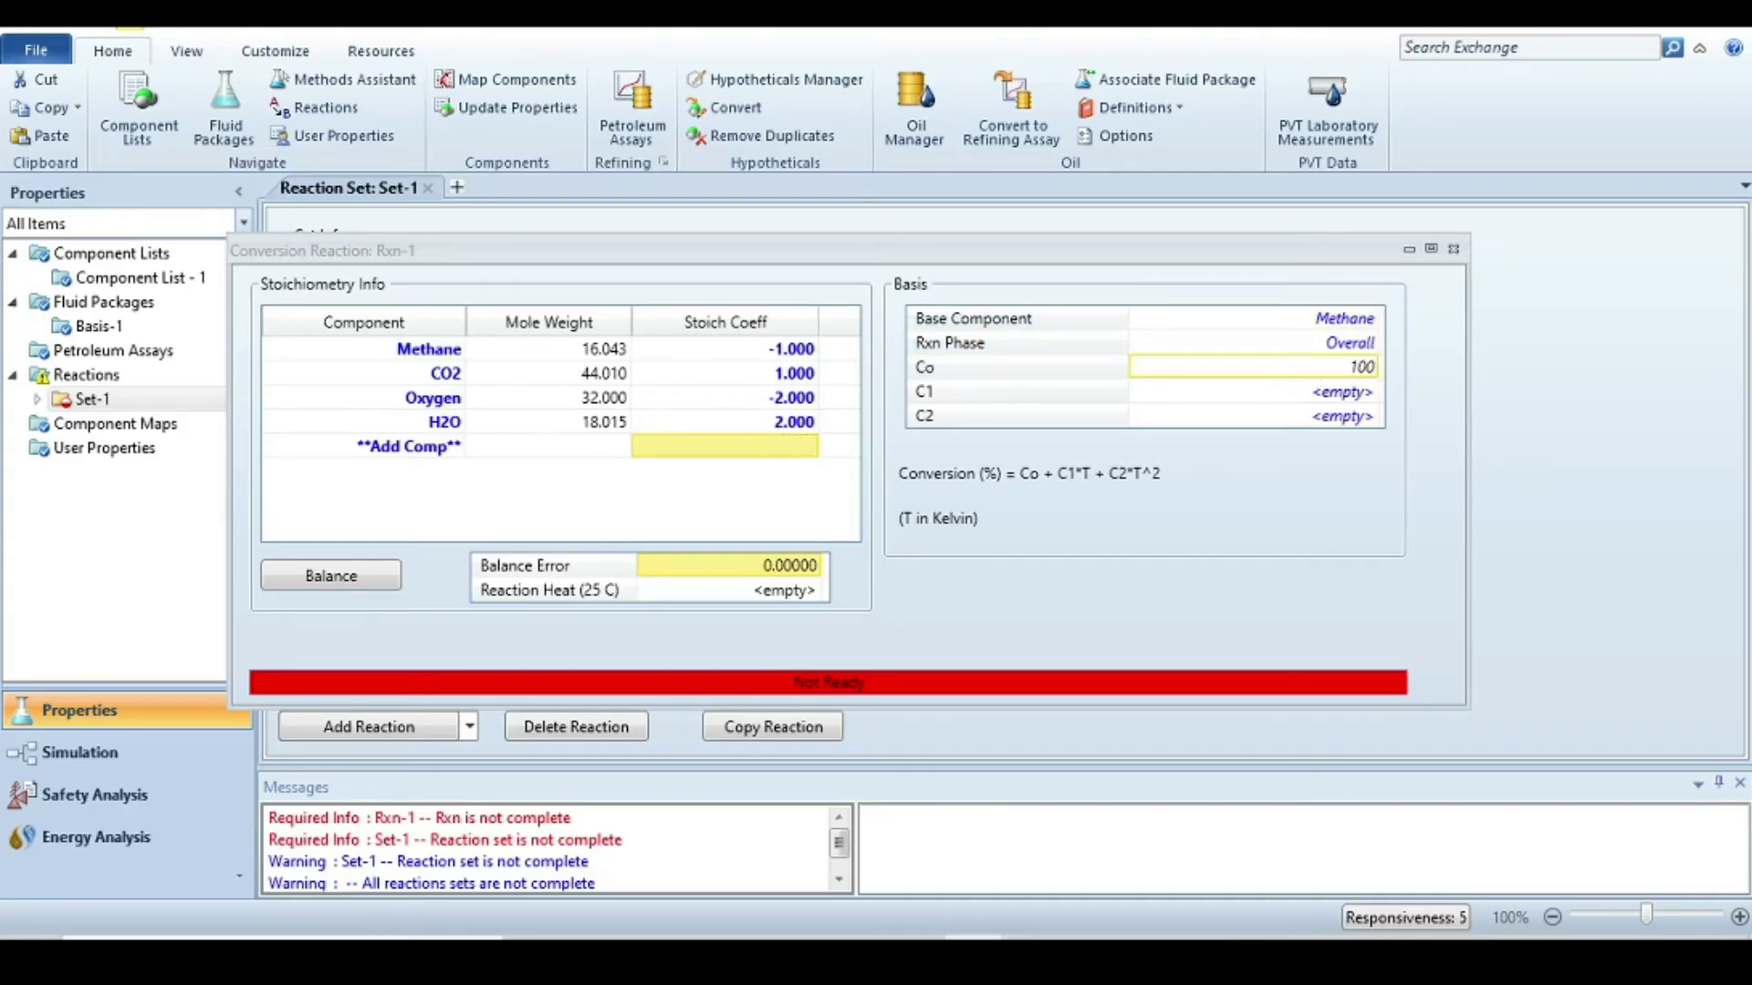
{"action": "key", "text": "Return"}
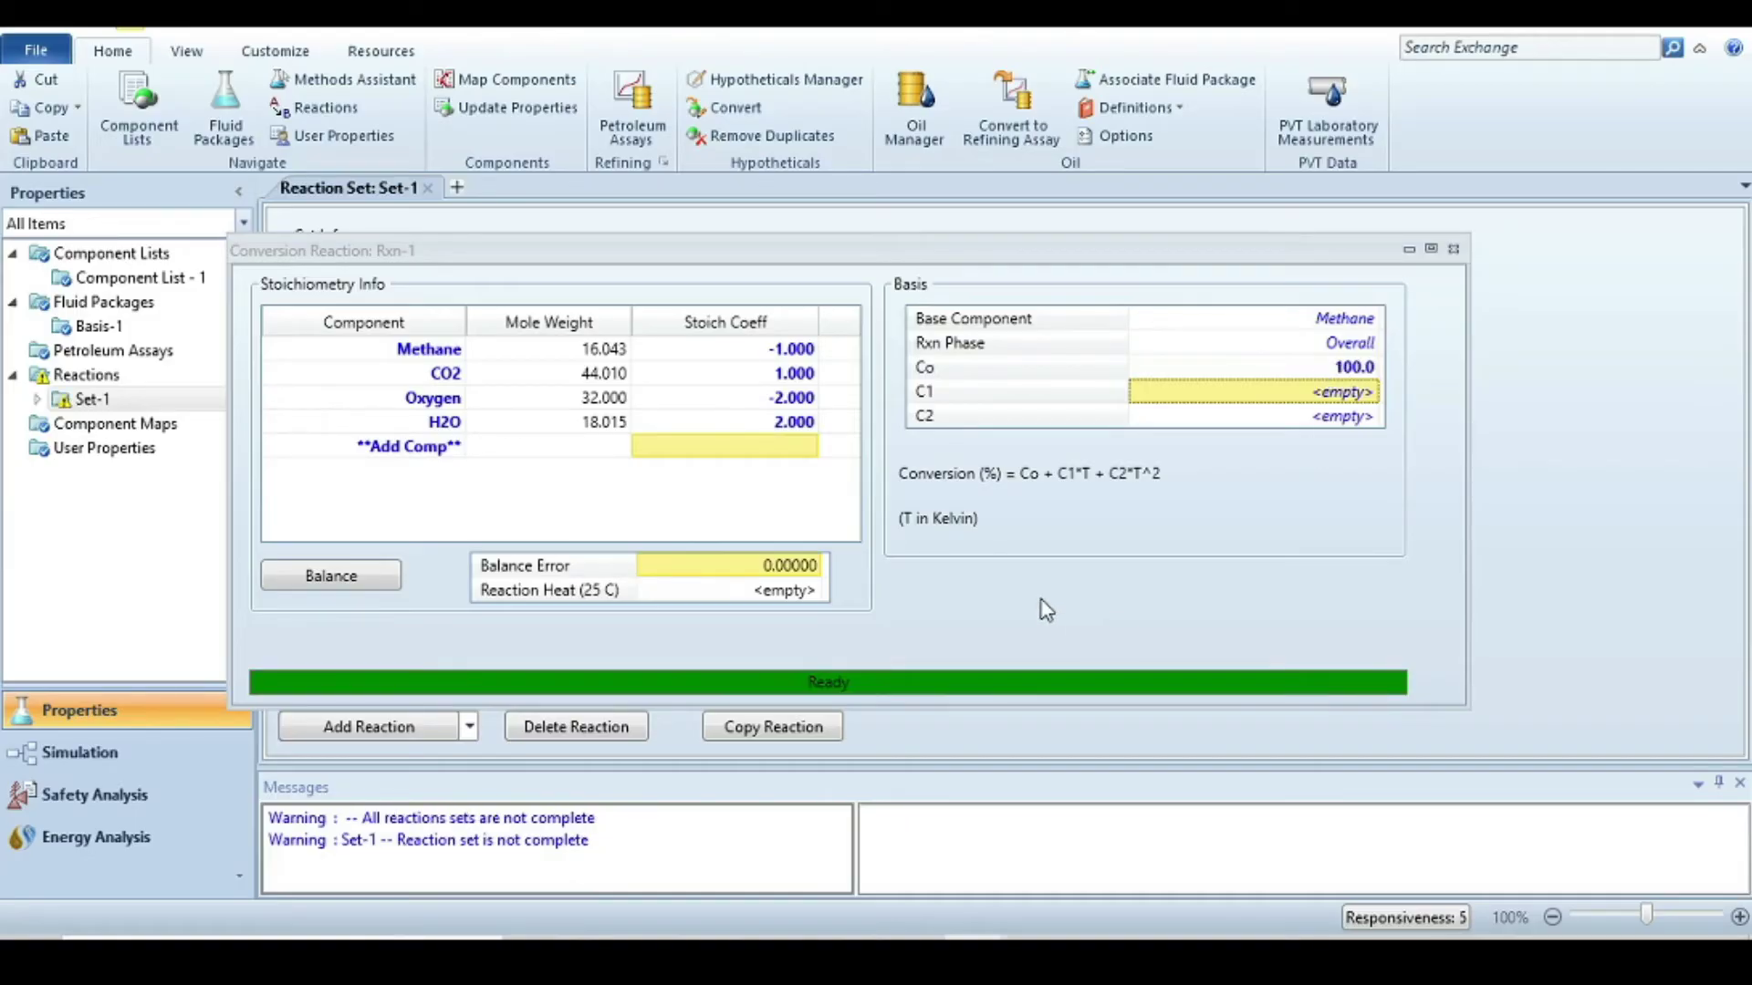
{"action": "left_click", "coordinate": [1452, 250]}
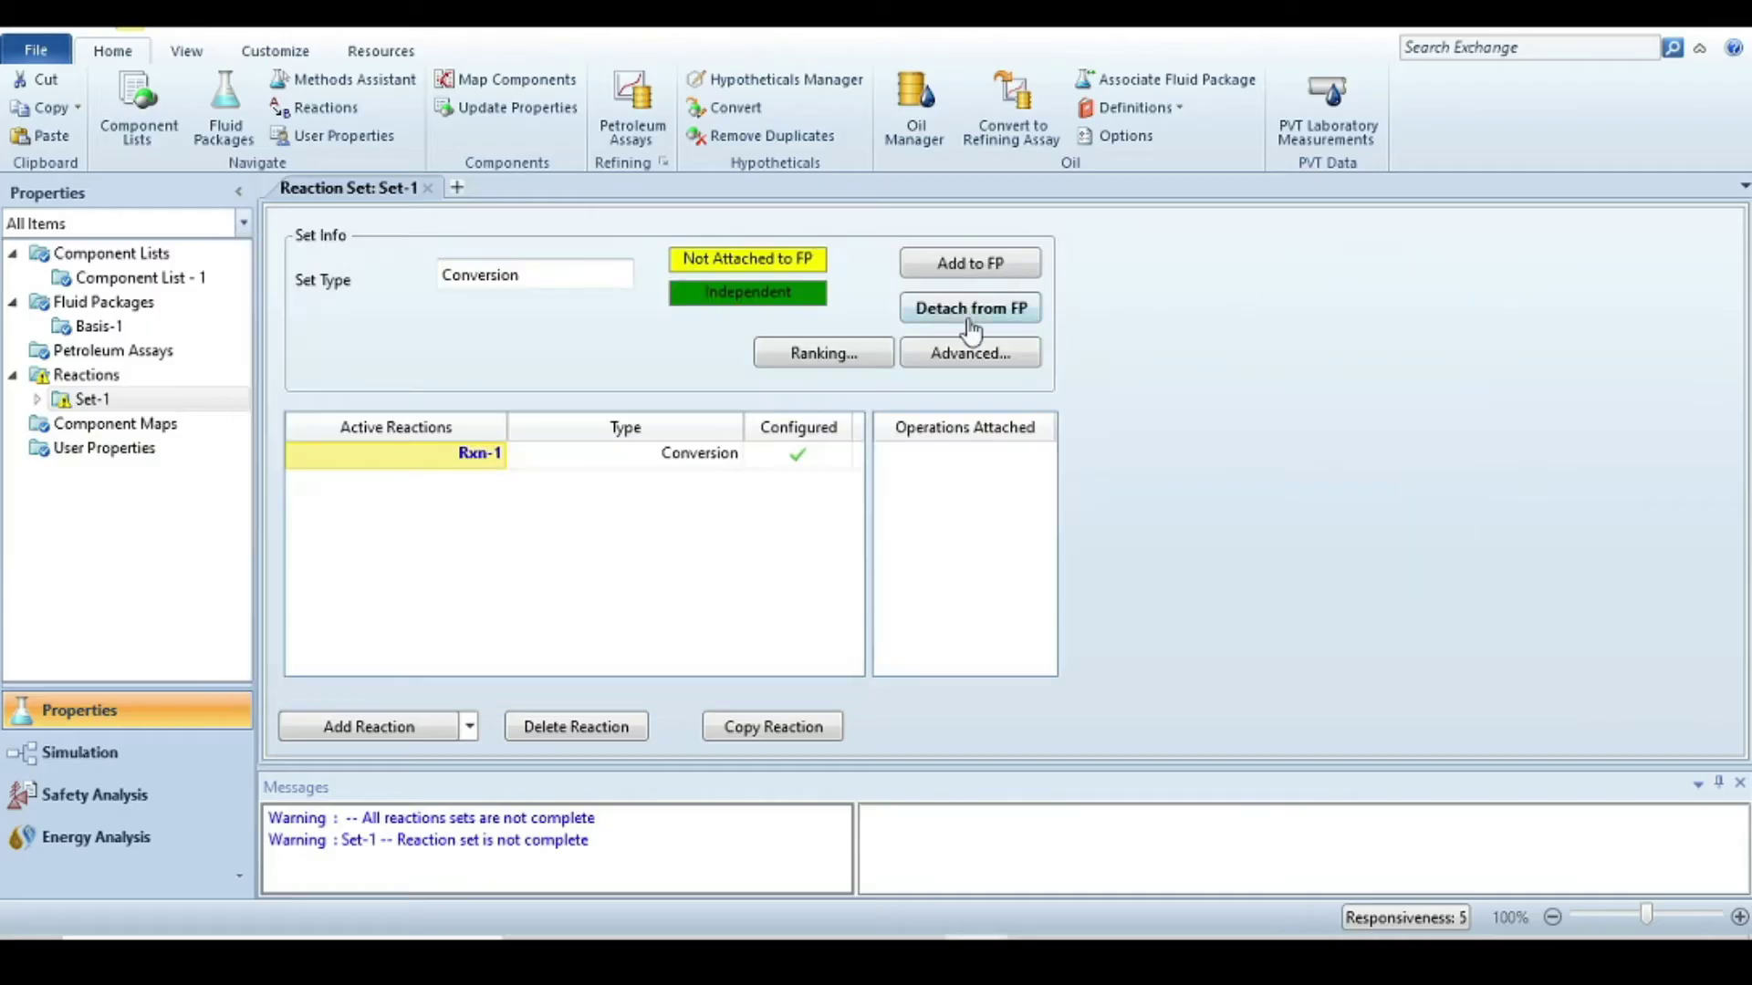
- Add the reaction set to the Basis-1 fluid package and review the conversion reaction's balance error and reaction heat
{"action": "left_click", "coordinate": [931, 268]}
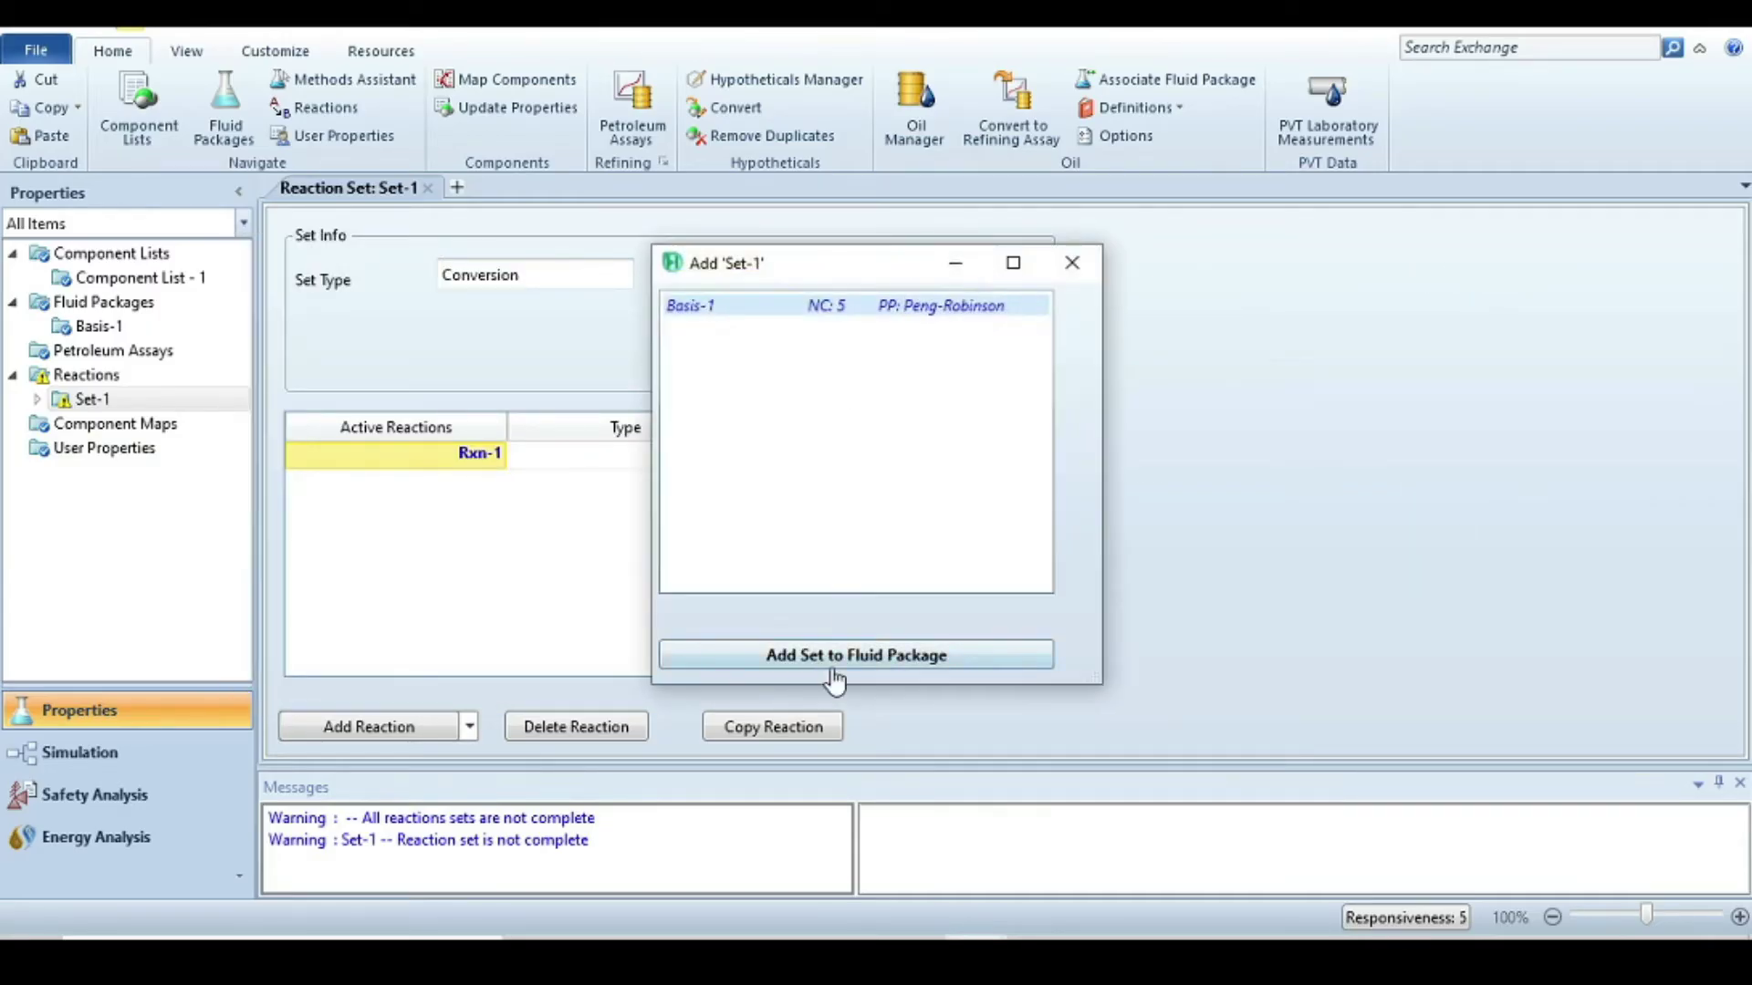
{"action": "left_click", "coordinate": [833, 680]}
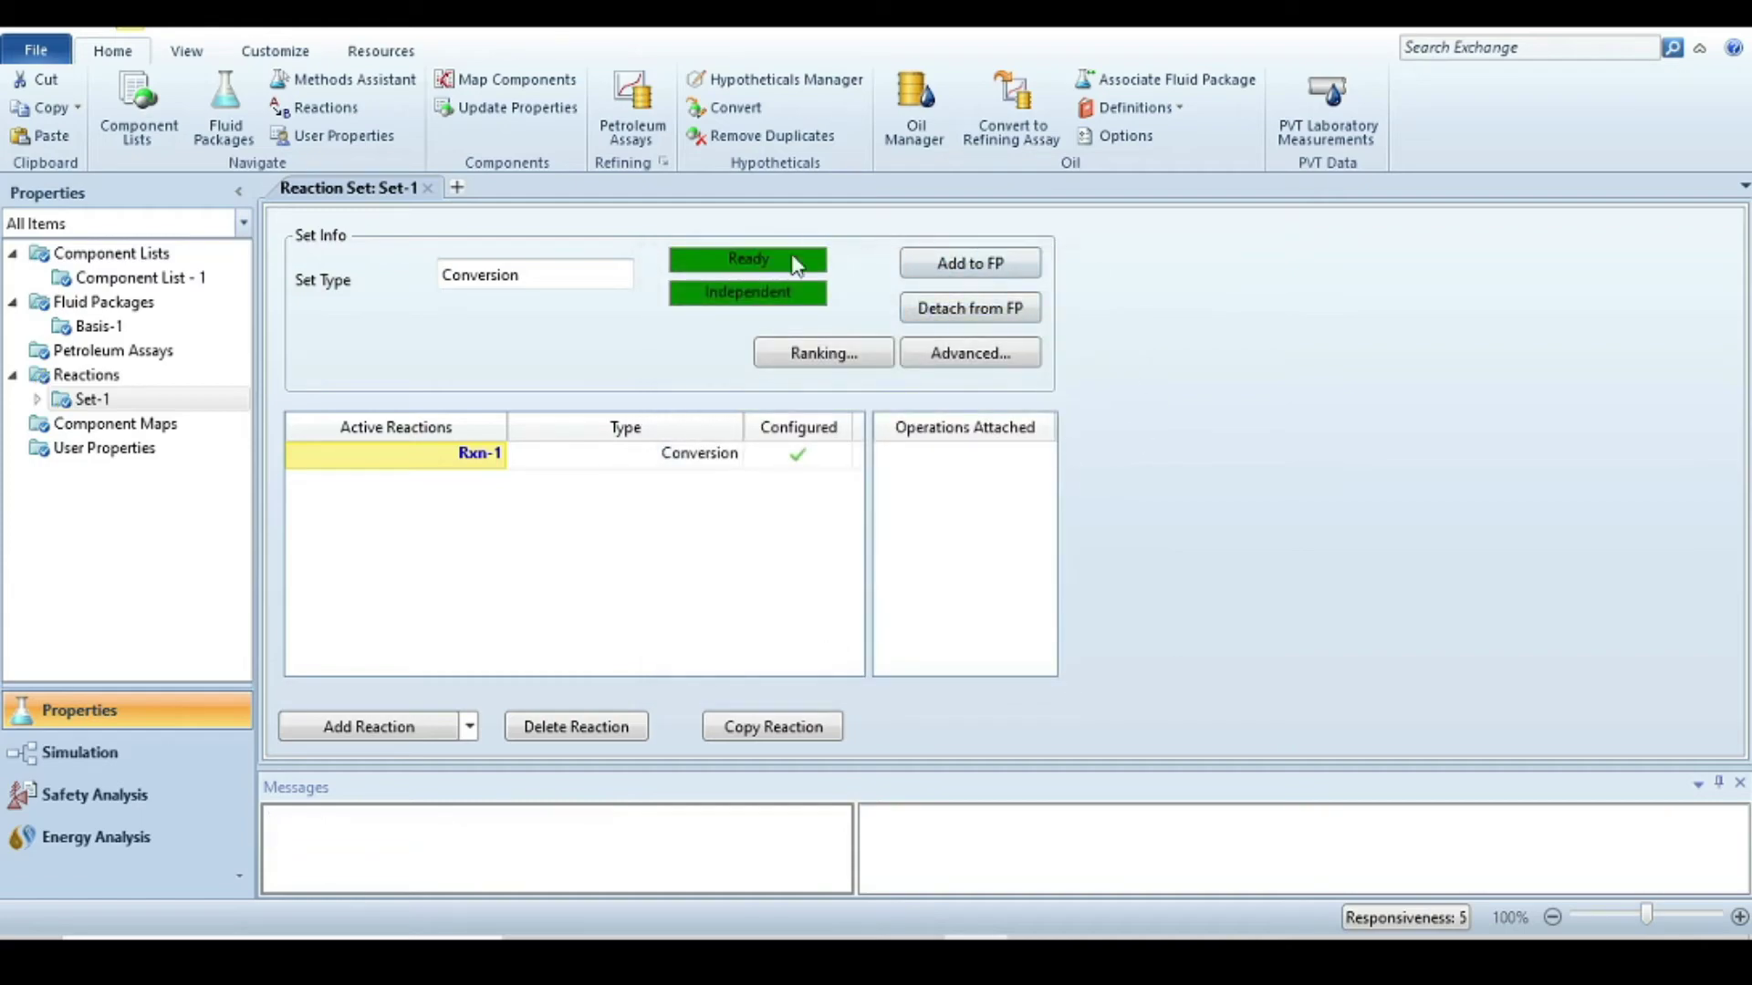
{"action": "double_click", "coordinate": [461, 454]}
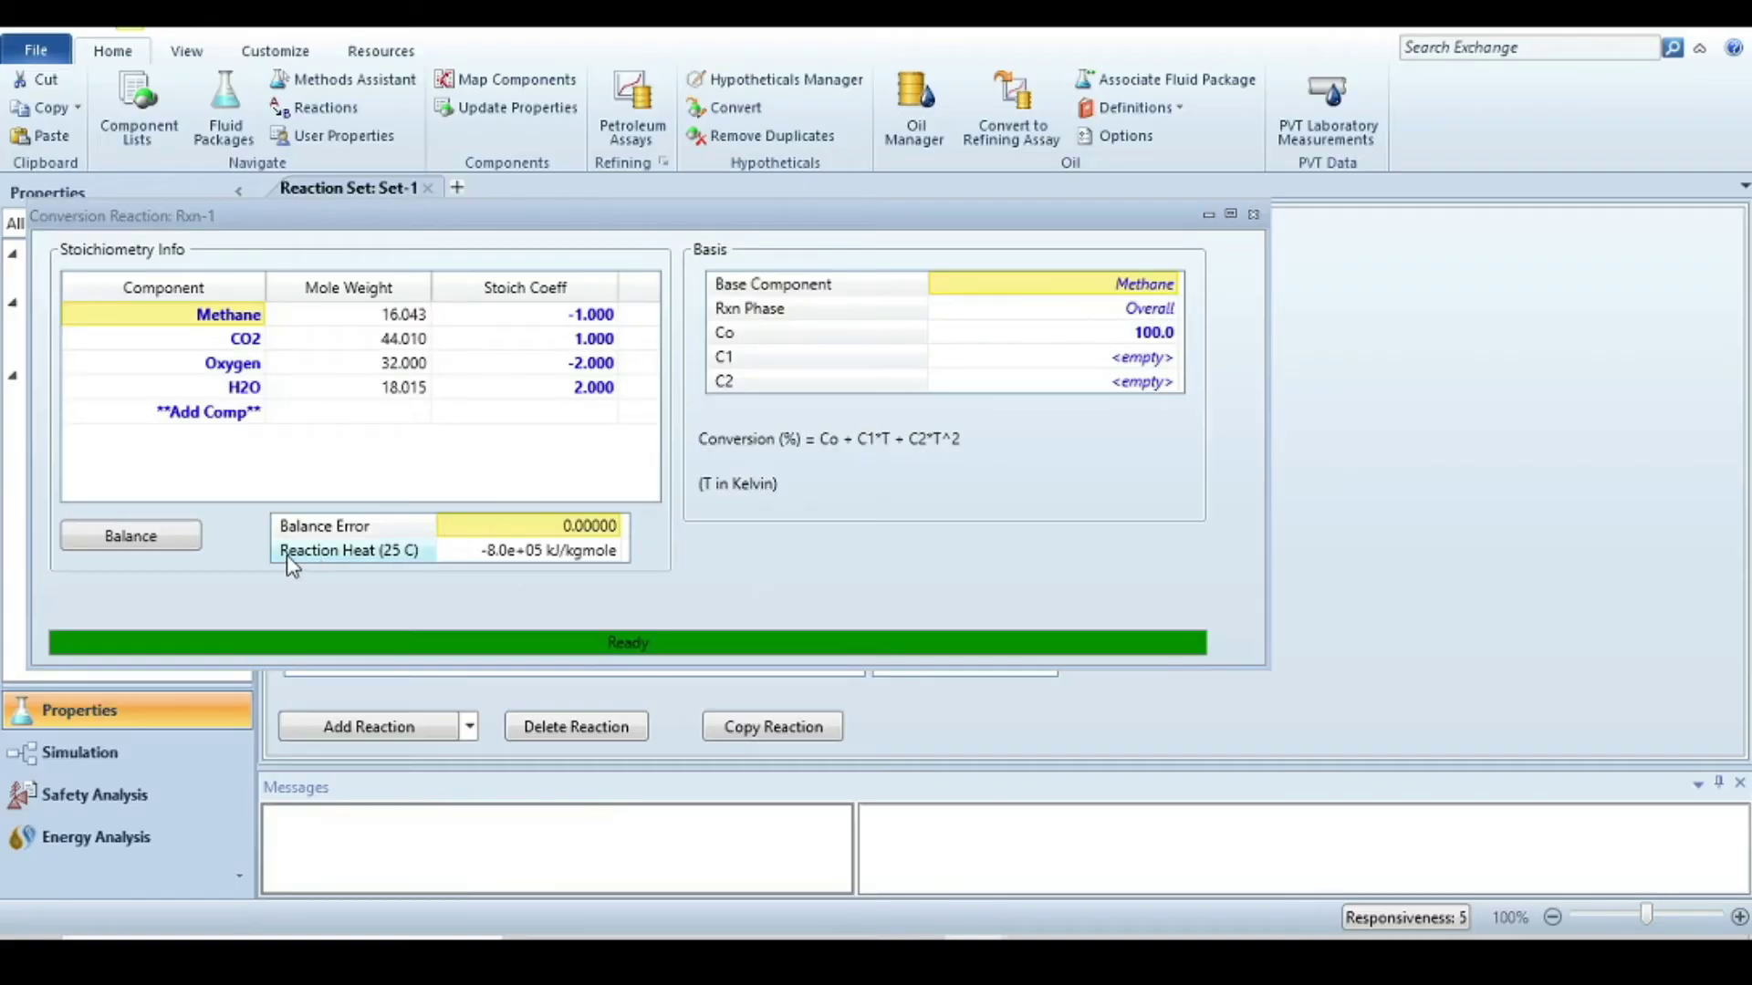
{"action": "mouse_move", "coordinate": [617, 556]}
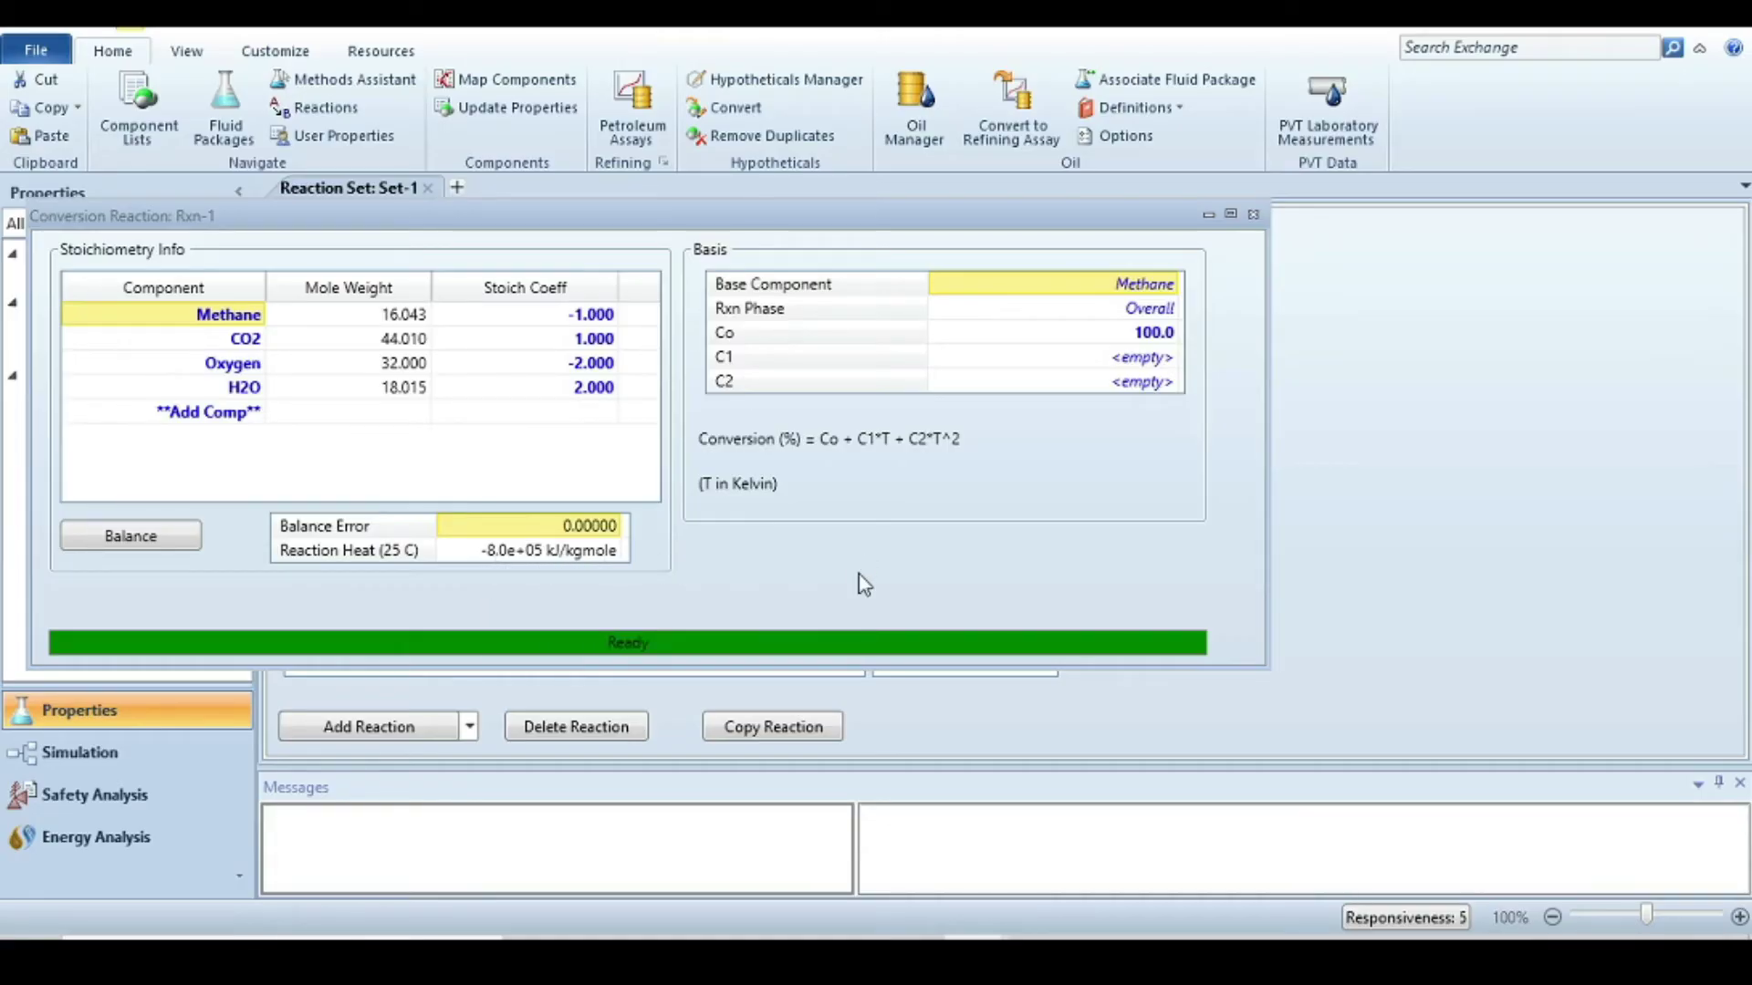
{"action": "left_click", "coordinate": [1253, 215]}
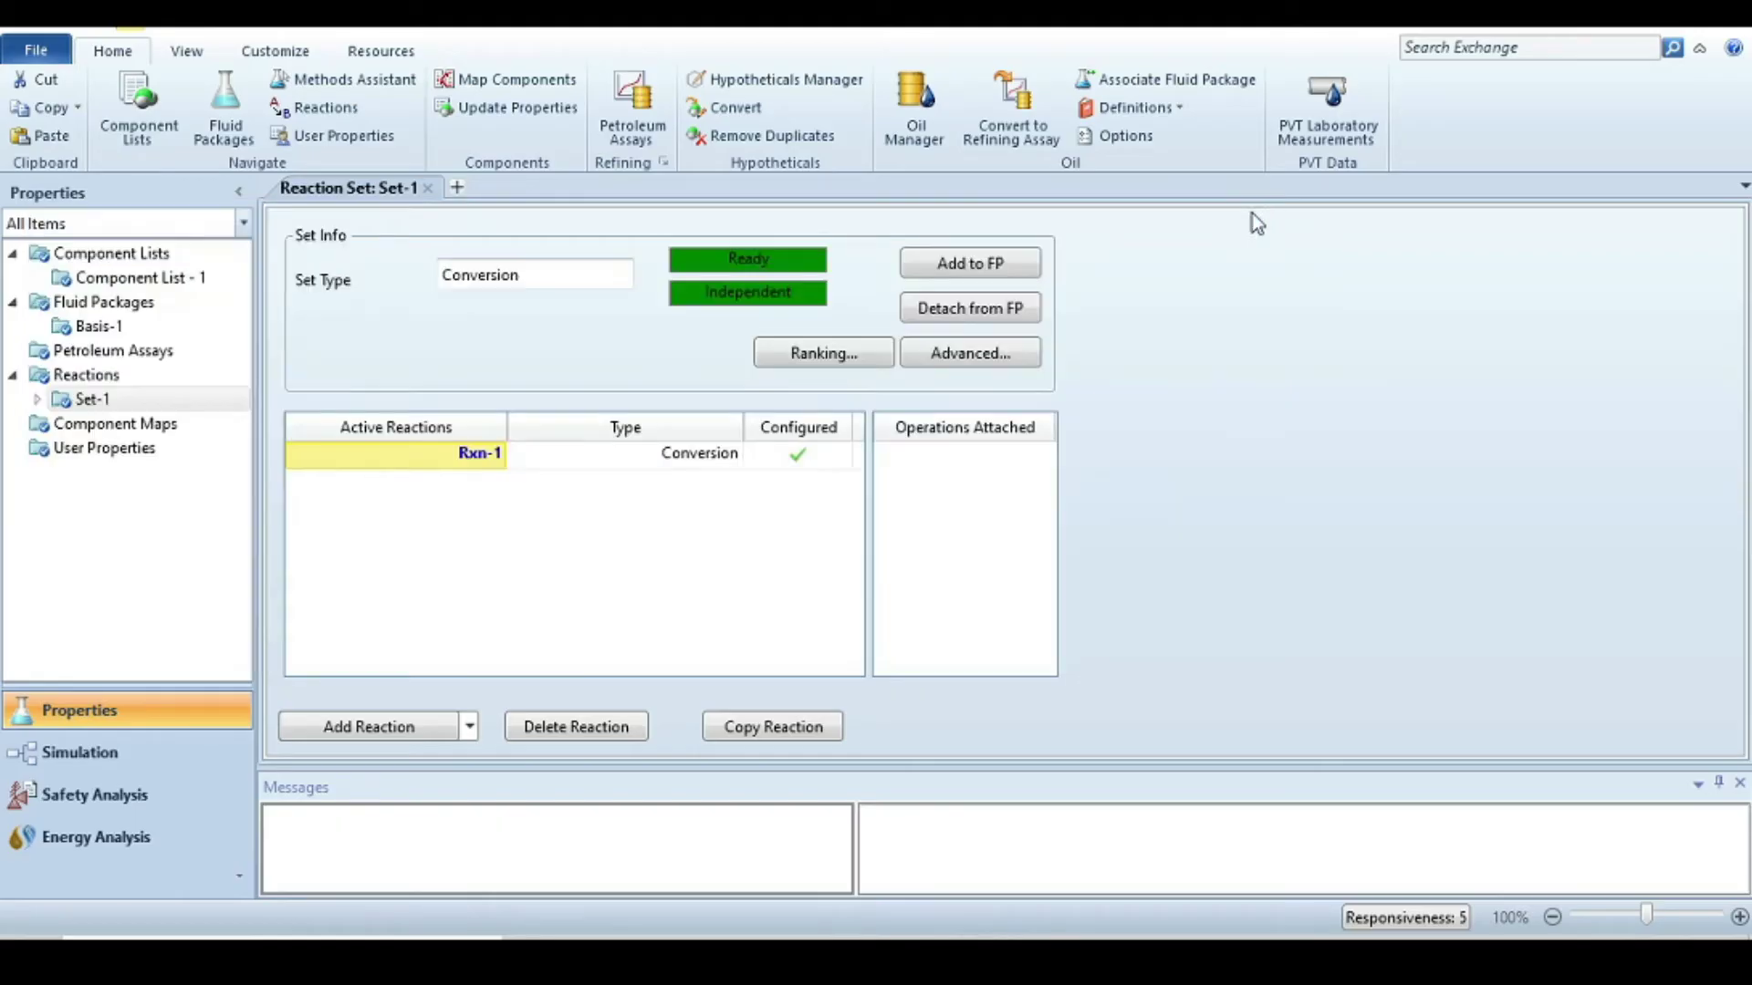
- Place two material streams, a control valve and a Gibbs reactor on the simulation flowsheet
{"action": "left_click", "coordinate": [96, 748]}
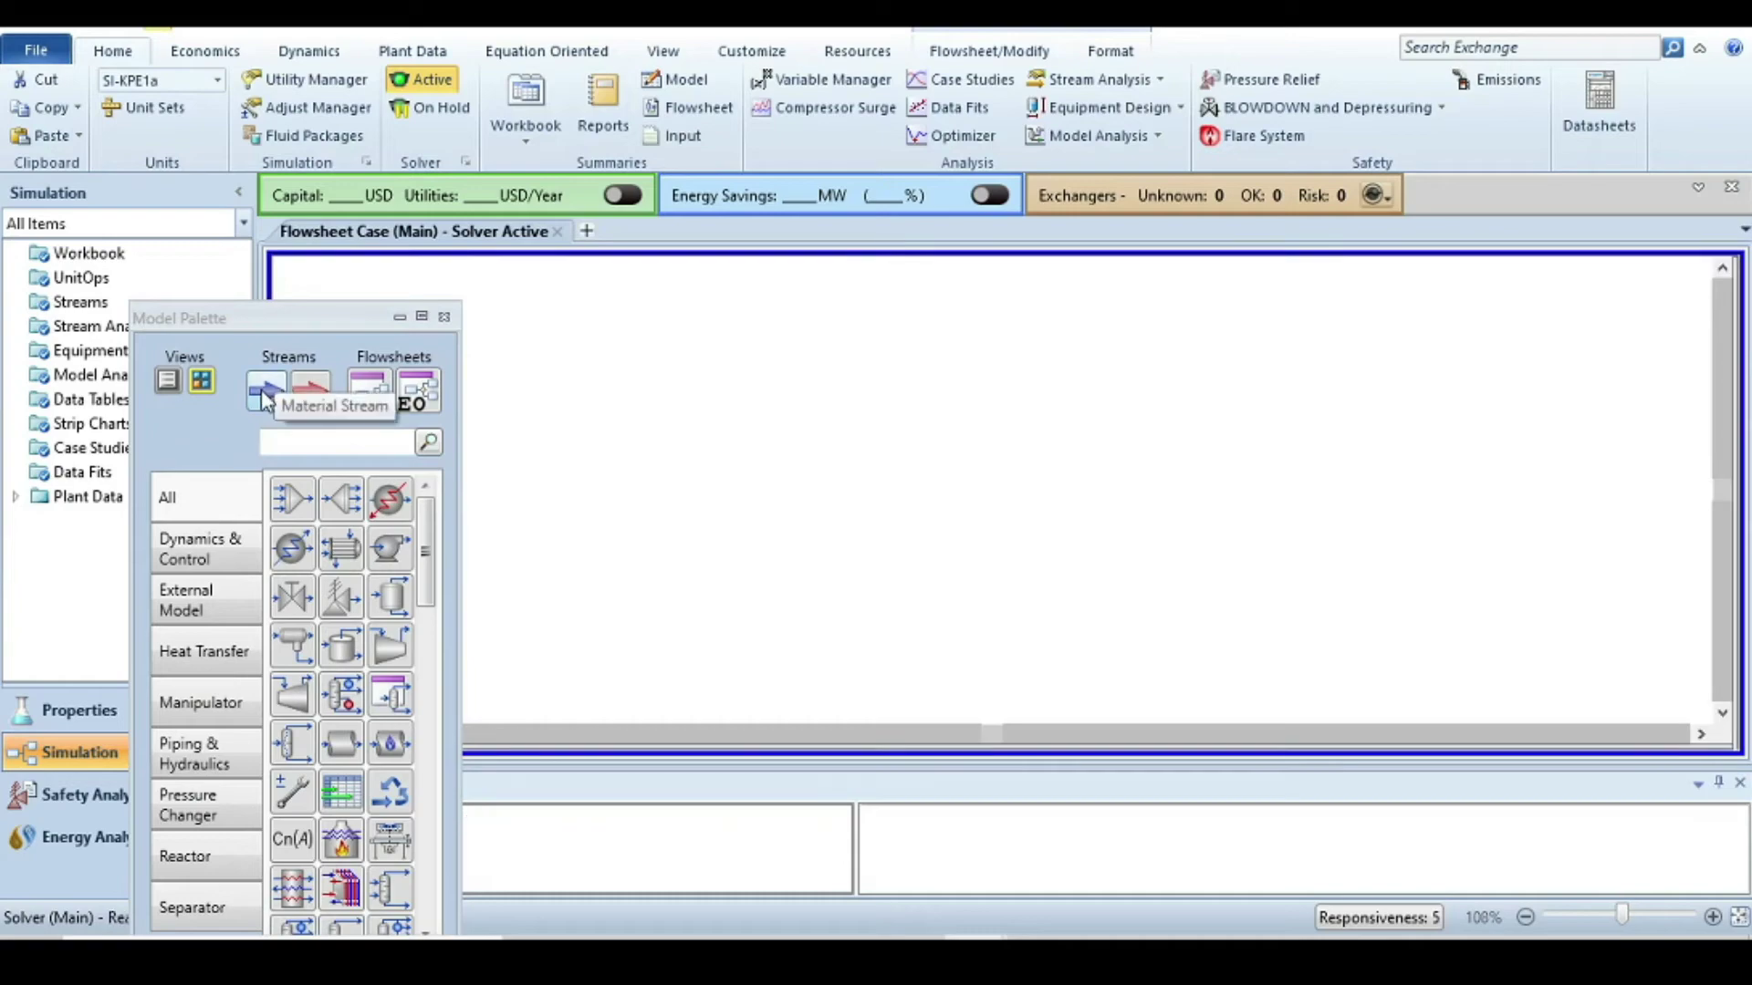
{"action": "left_click_drag", "start_coordinate": [263, 399], "coordinate": [704, 388]}
{"action": "left_click_drag", "start_coordinate": [265, 393], "coordinate": [689, 559]}
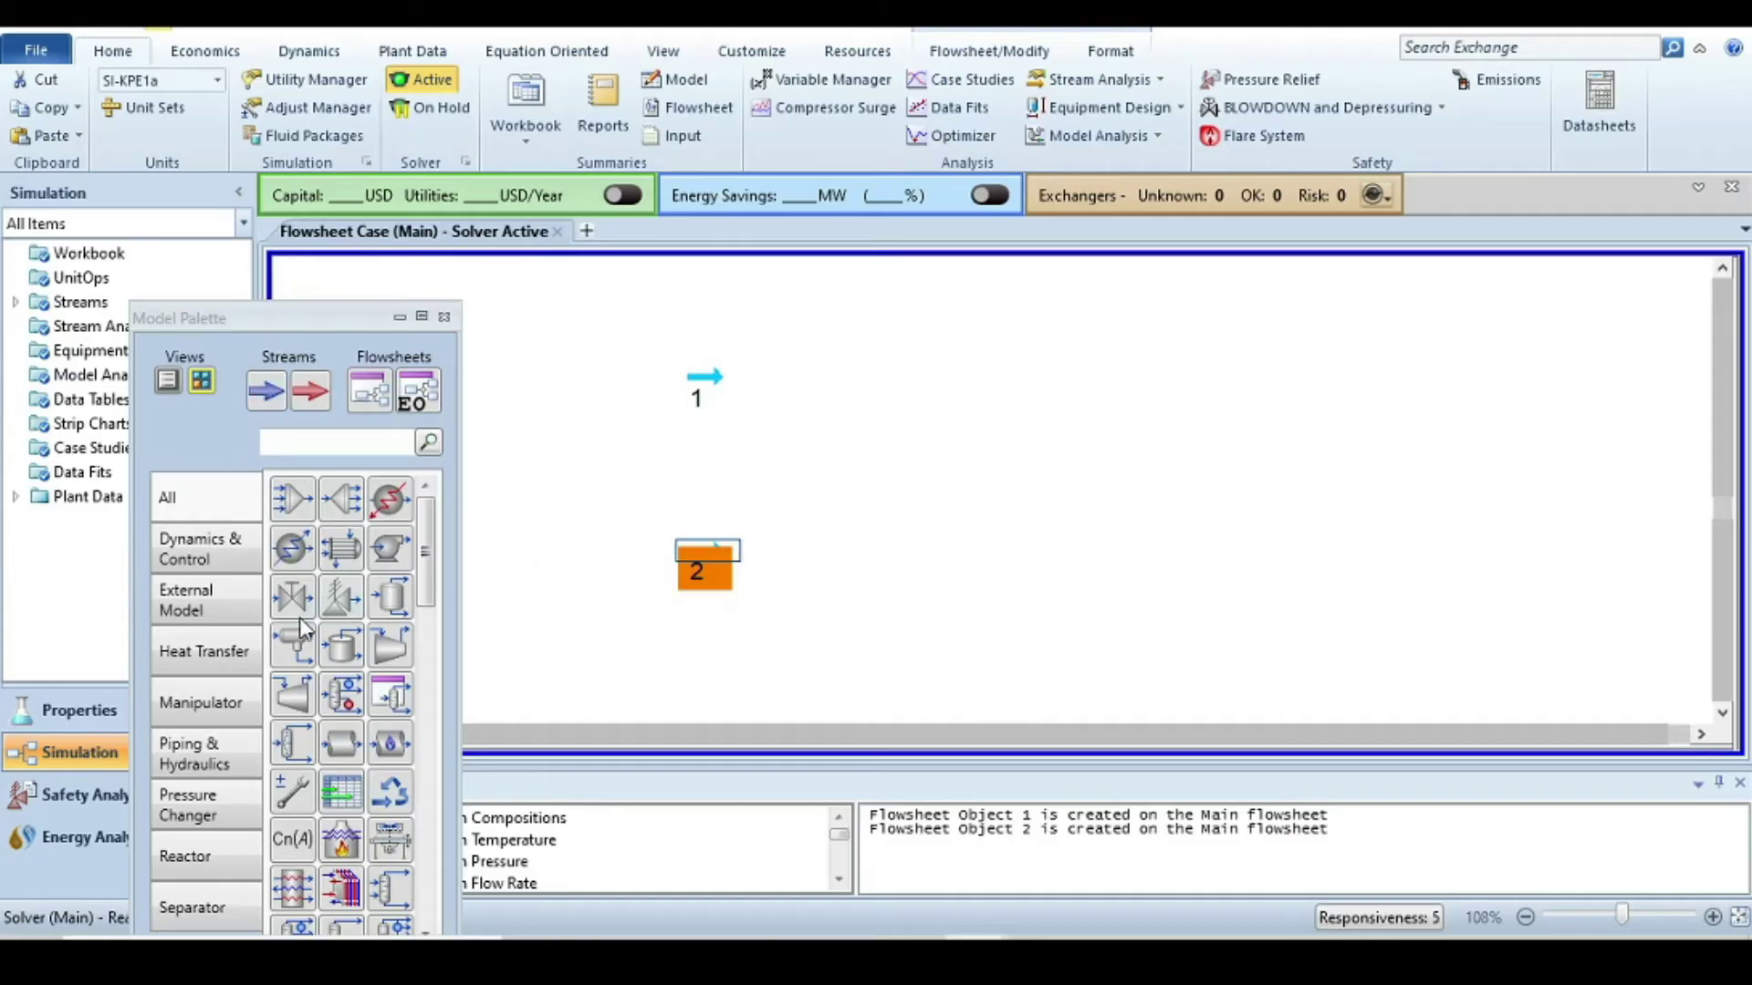
{"action": "left_click_drag", "start_coordinate": [293, 598], "coordinate": [866, 410]}
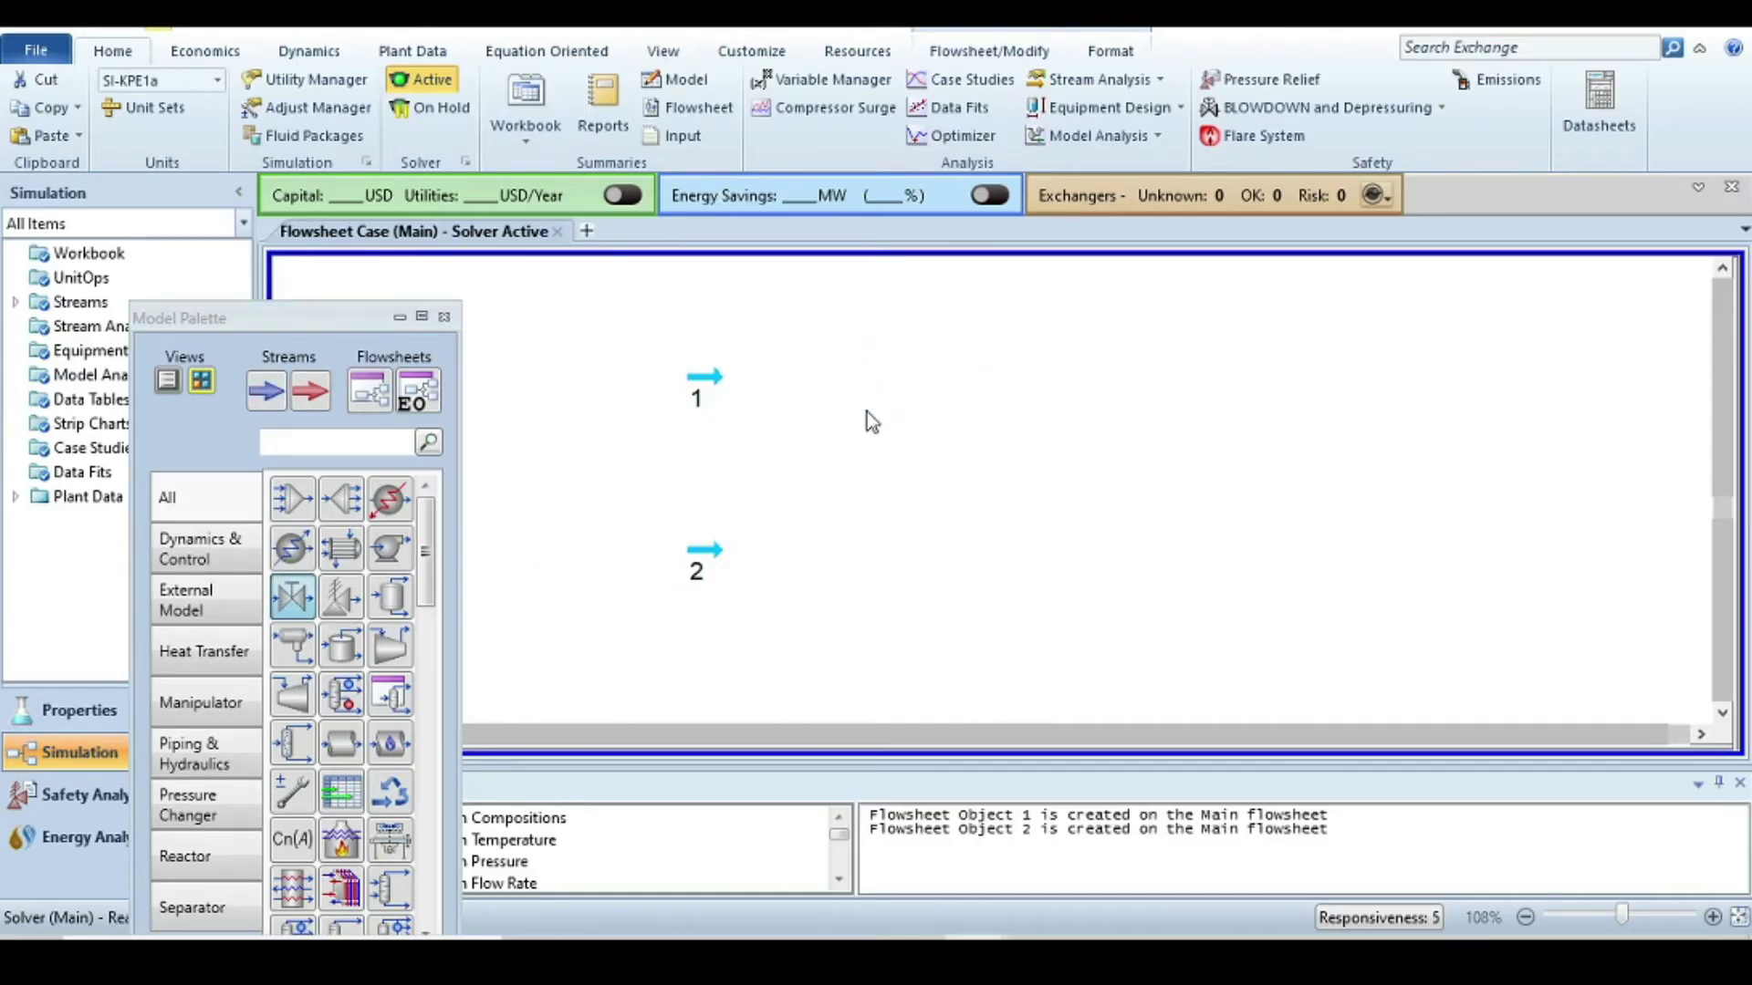
{"action": "left_click", "coordinate": [193, 848]}
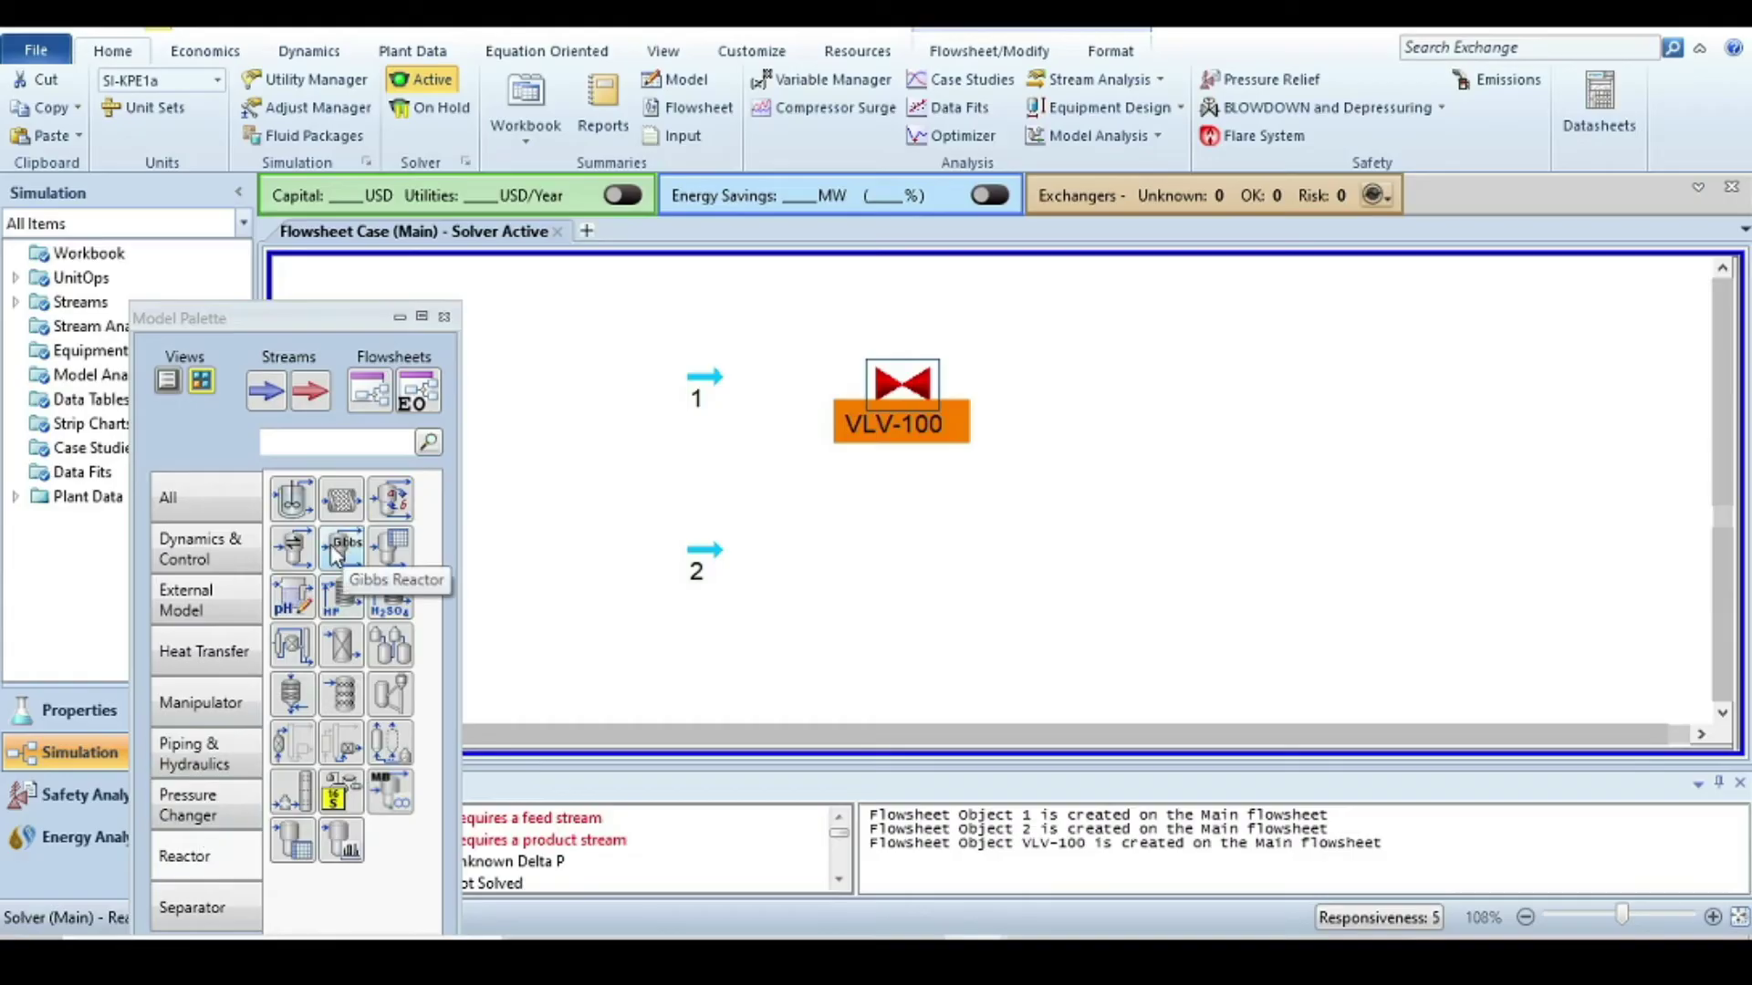
{"action": "left_click_drag", "start_coordinate": [338, 552], "coordinate": [1115, 552]}
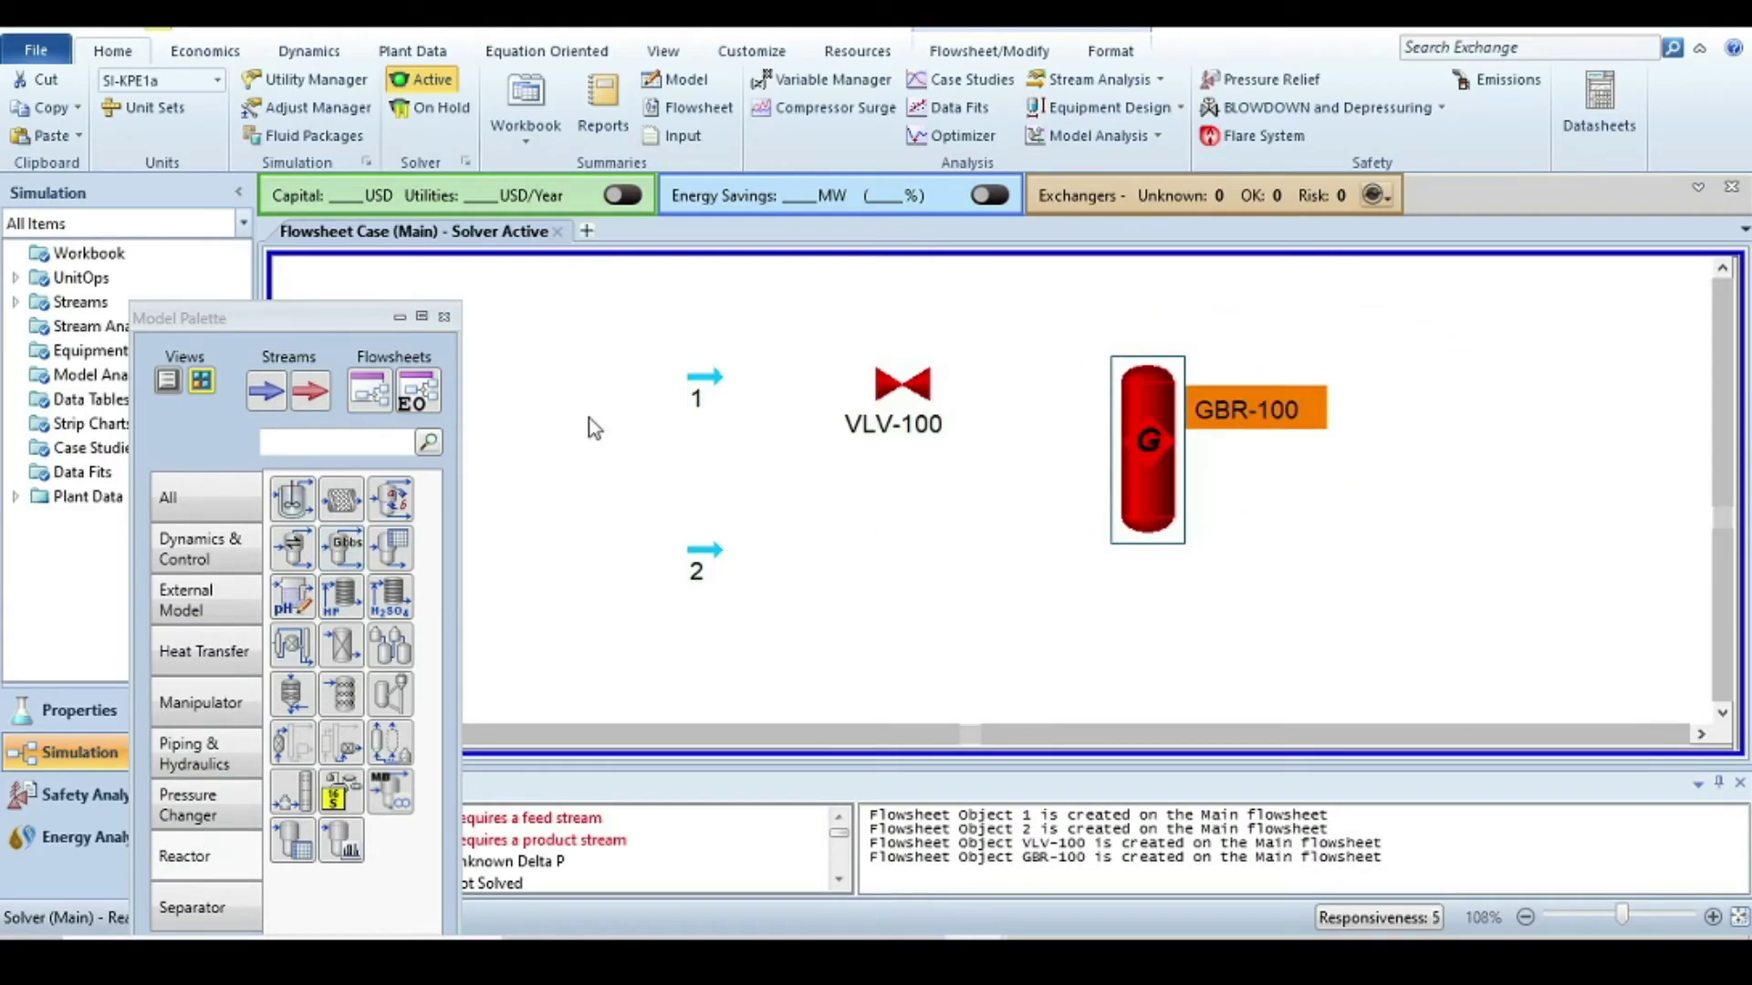
{"action": "left_click", "coordinate": [444, 317]}
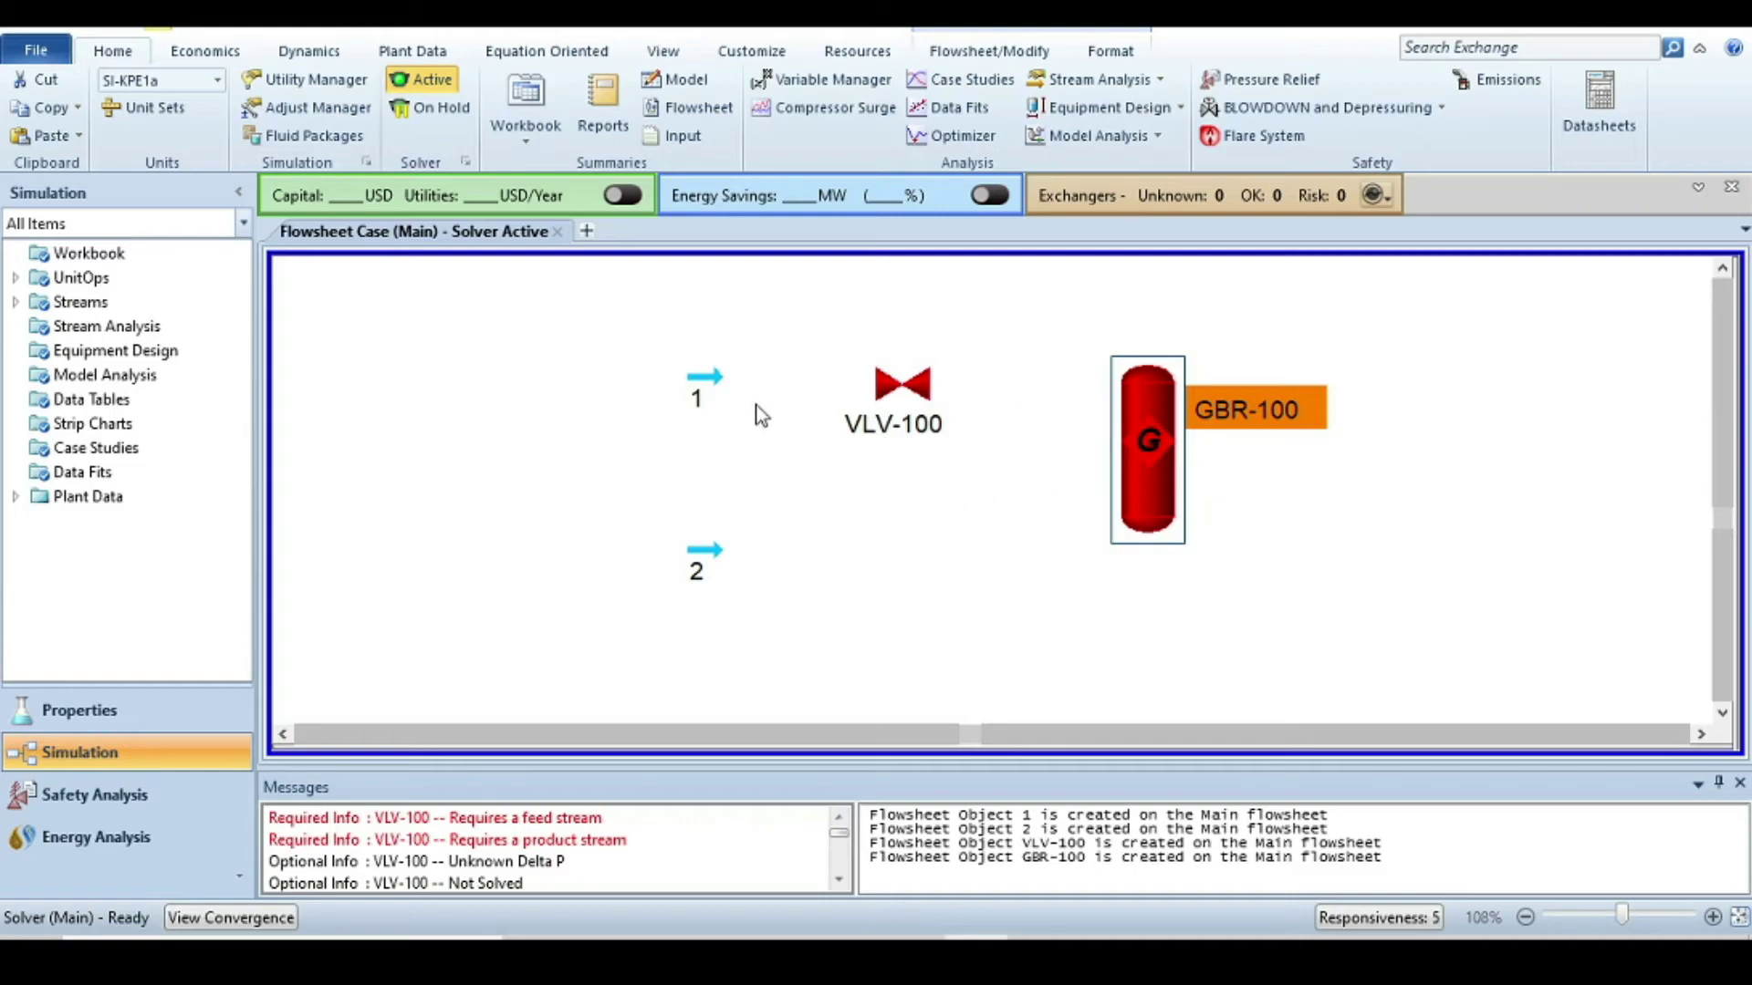
- Rename material stream 1, the upper one on the flowsheet, as Methane
{"action": "double_click", "coordinate": [706, 377]}
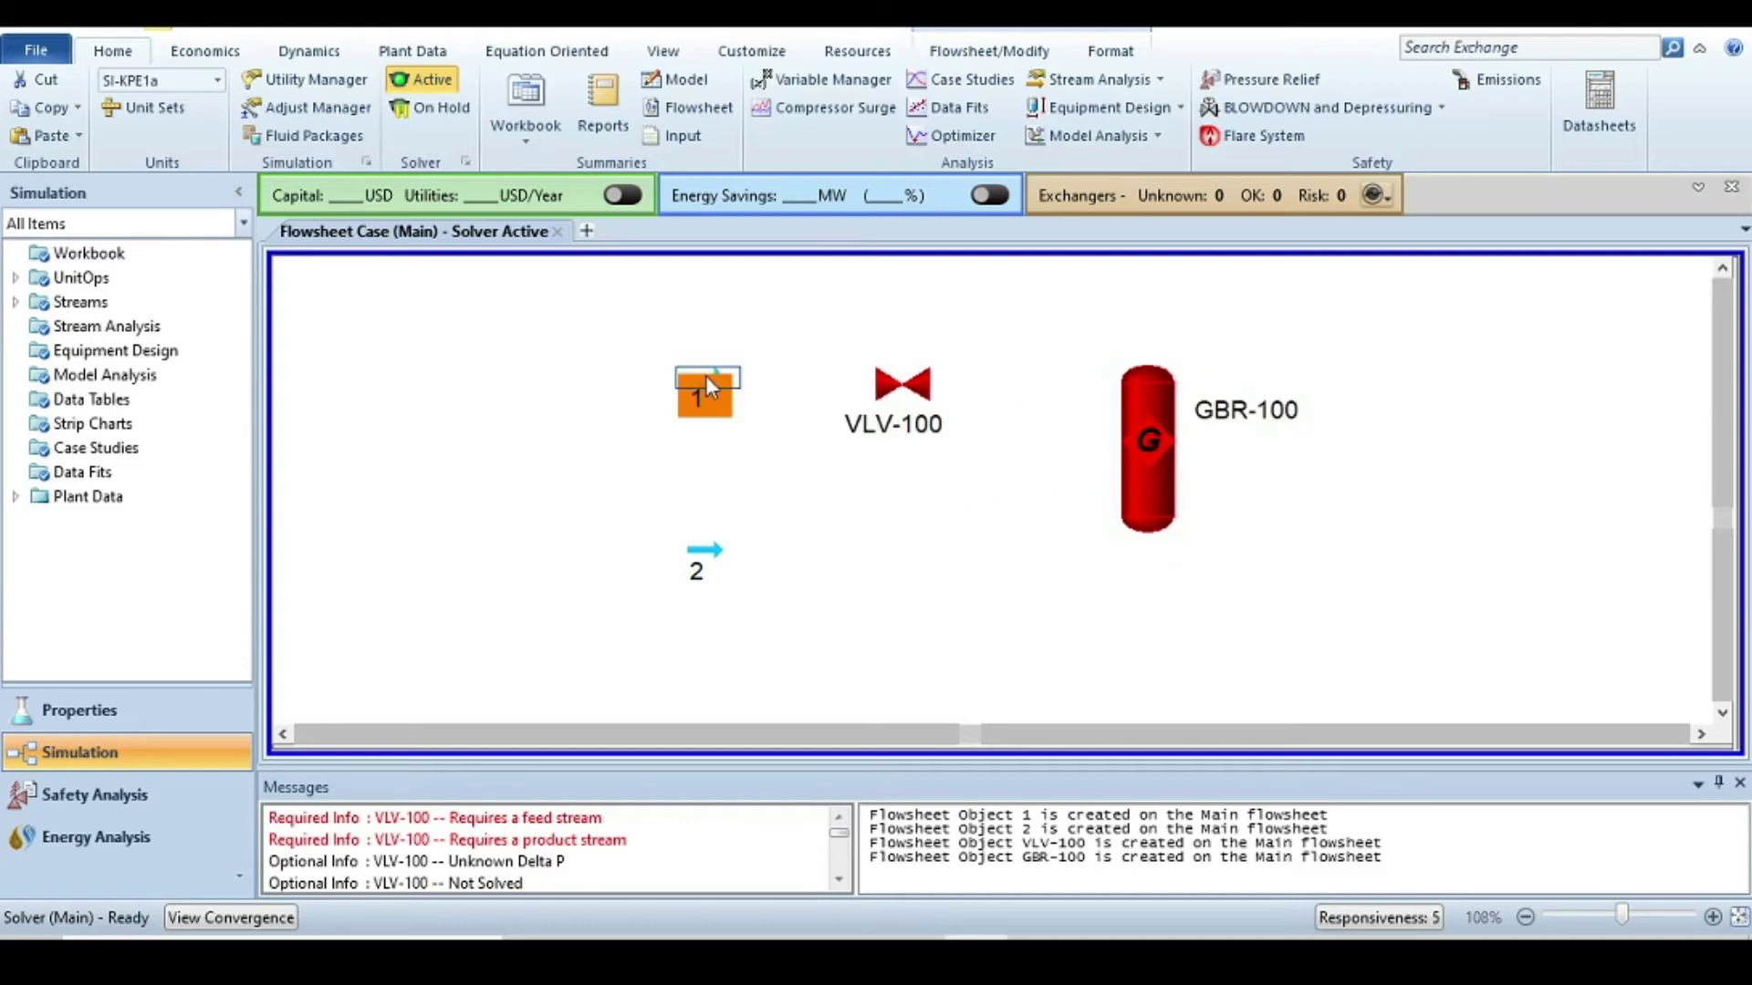
{"action": "scroll", "coordinate": [720, 469], "scroll_direction": "up", "scroll_amount": 5}
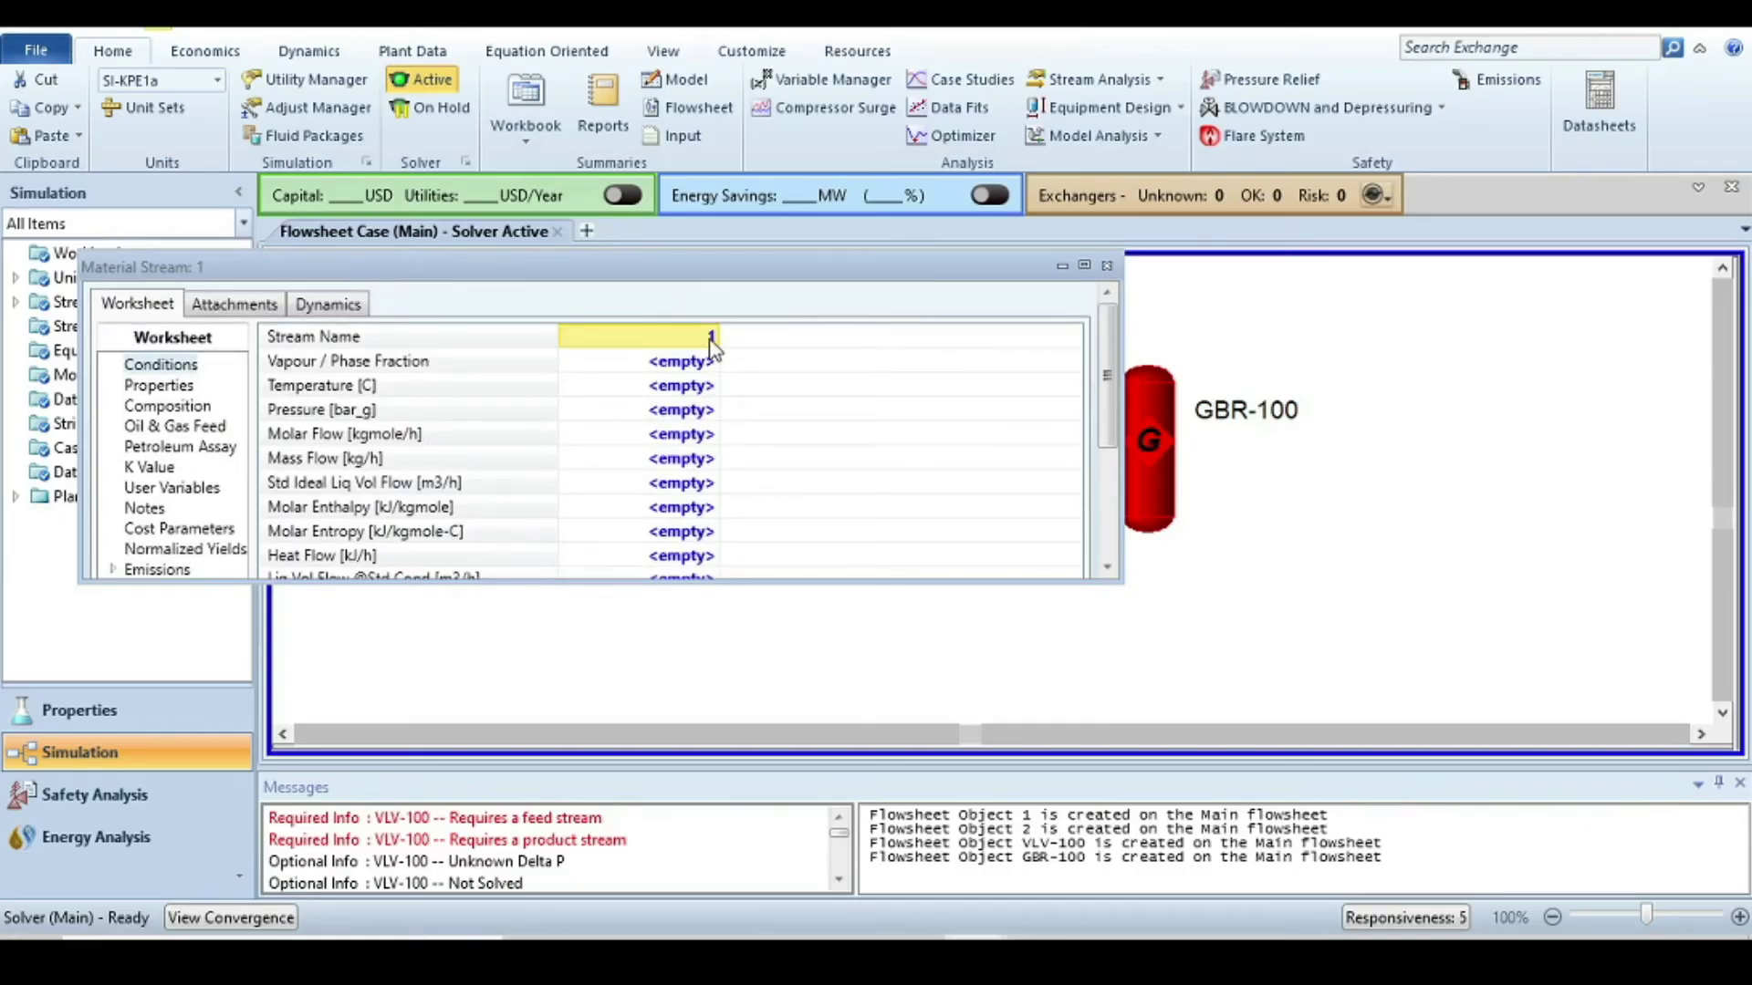
{"action": "type", "text": "Met"}
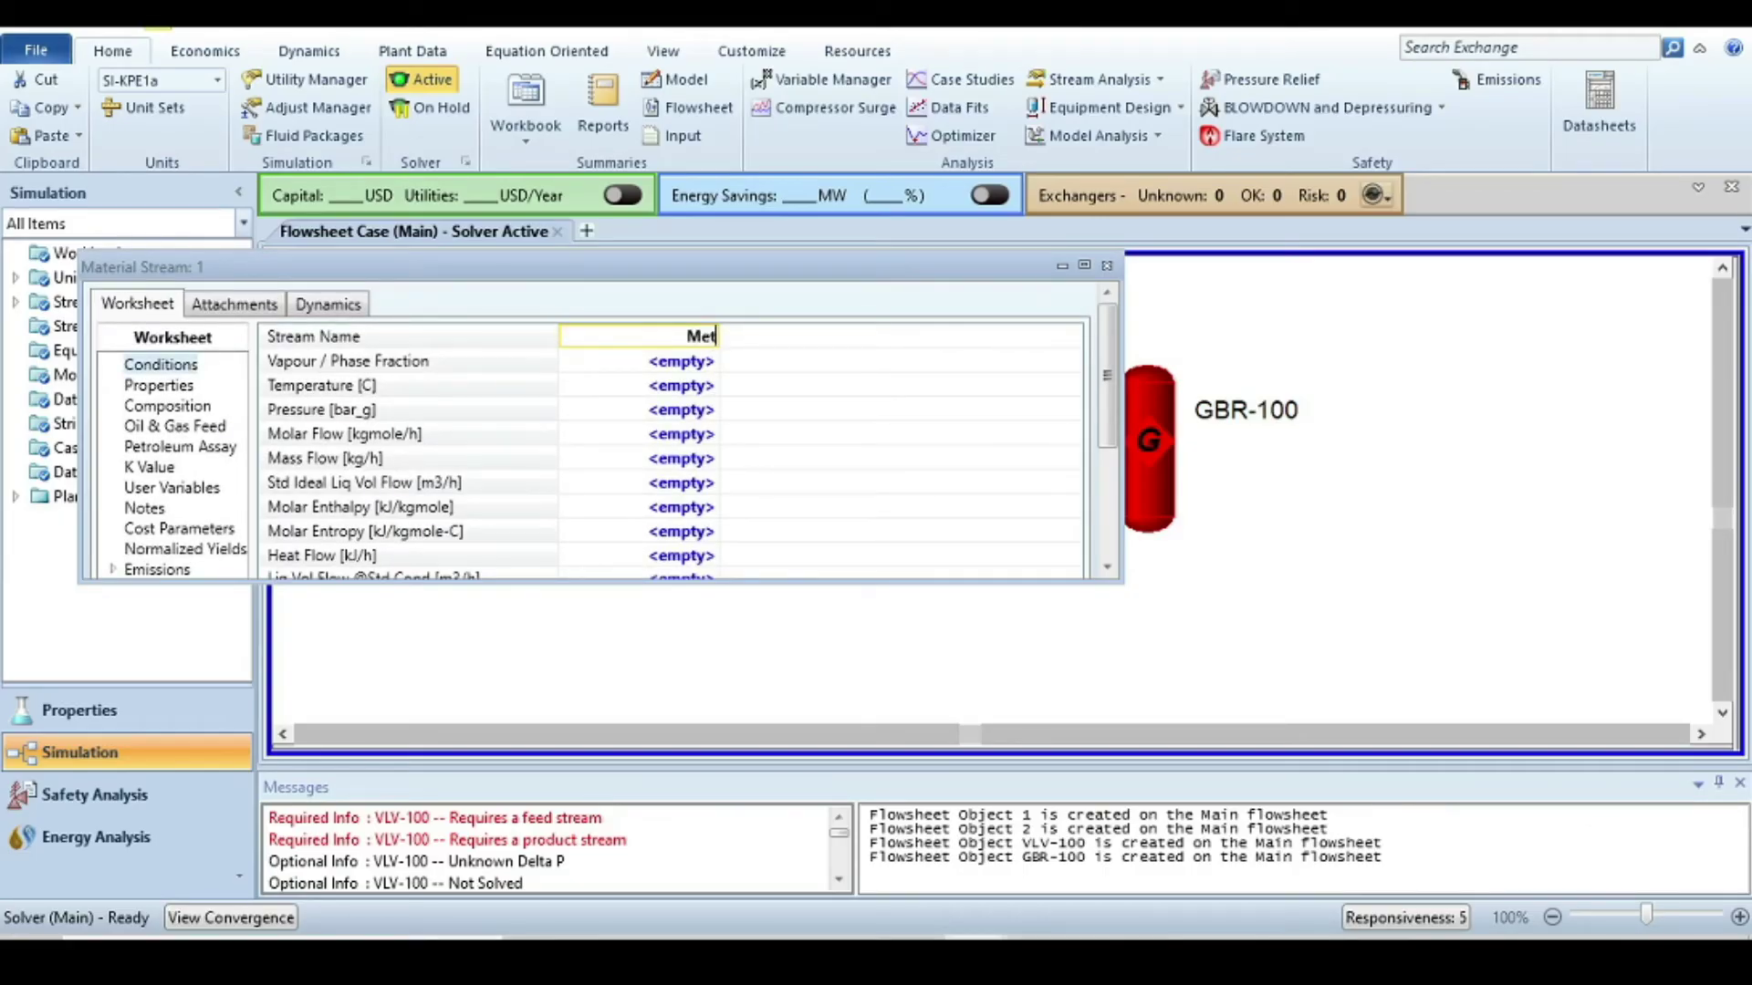
{"action": "type", "text": "hane"}
{"action": "key", "text": "Return"}
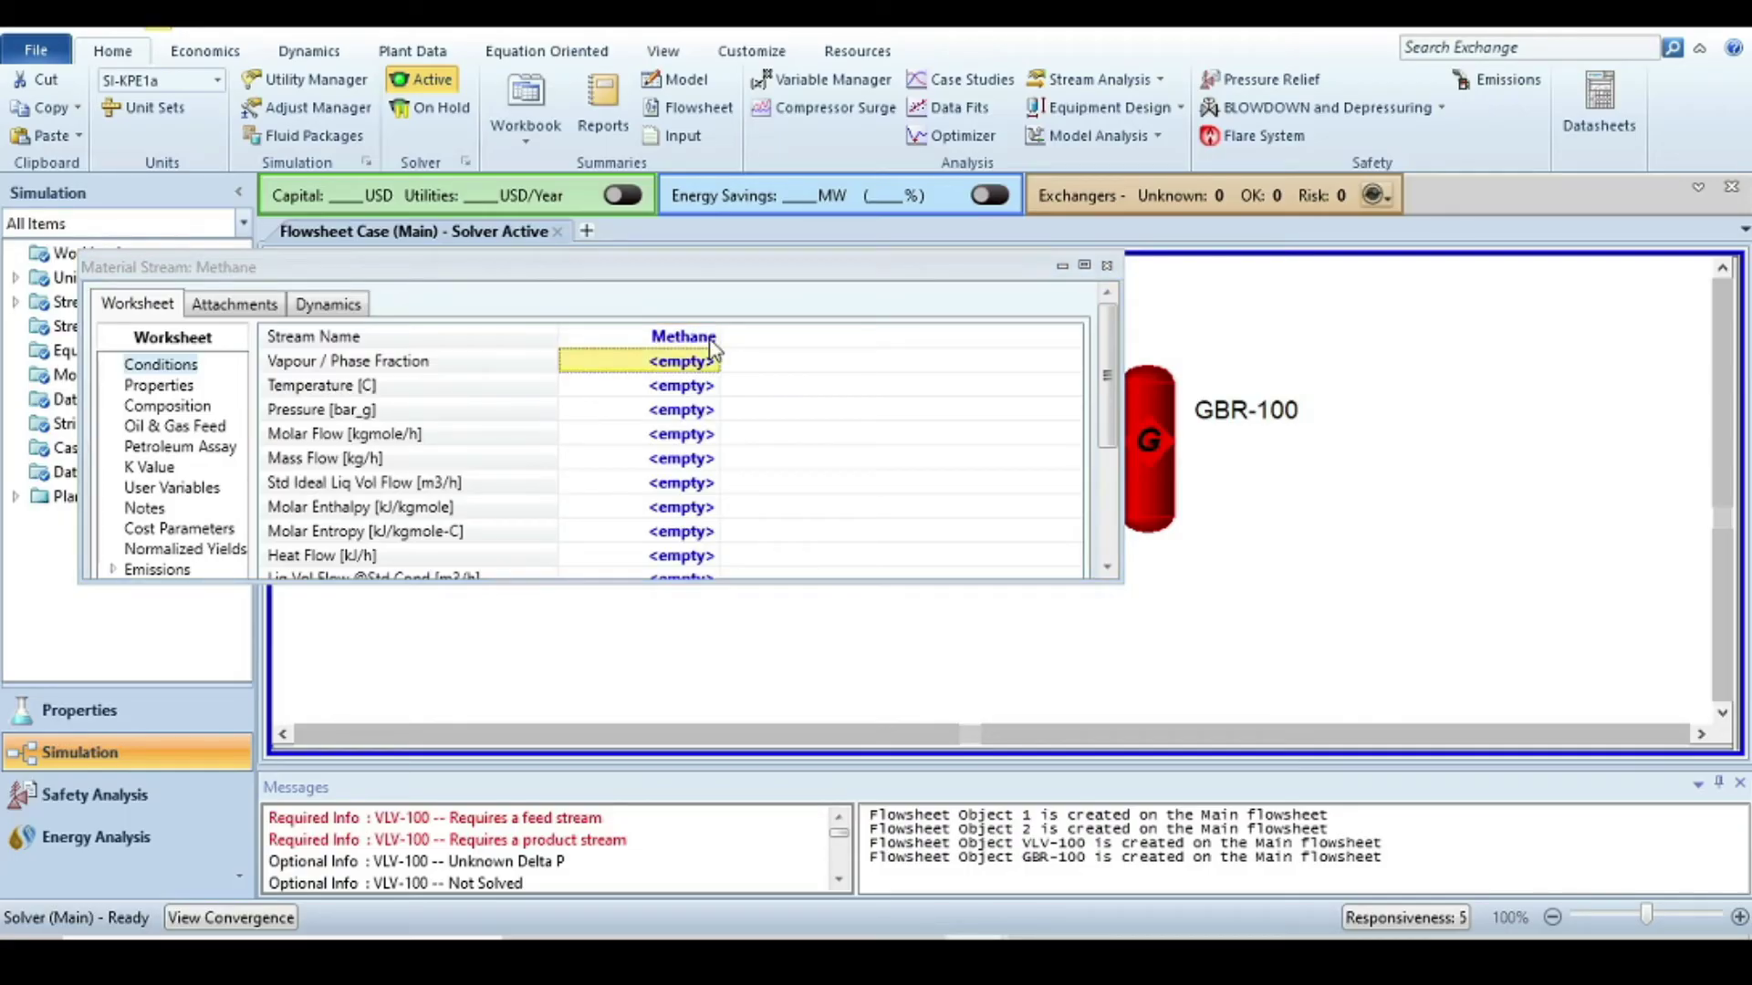
- Set the Methane stream's temperature to 25 C, pressure to 4.5 bar_g and mass flow to 1 kg/h
{"action": "key", "text": "Down"}
{"action": "key", "text": "F2"}
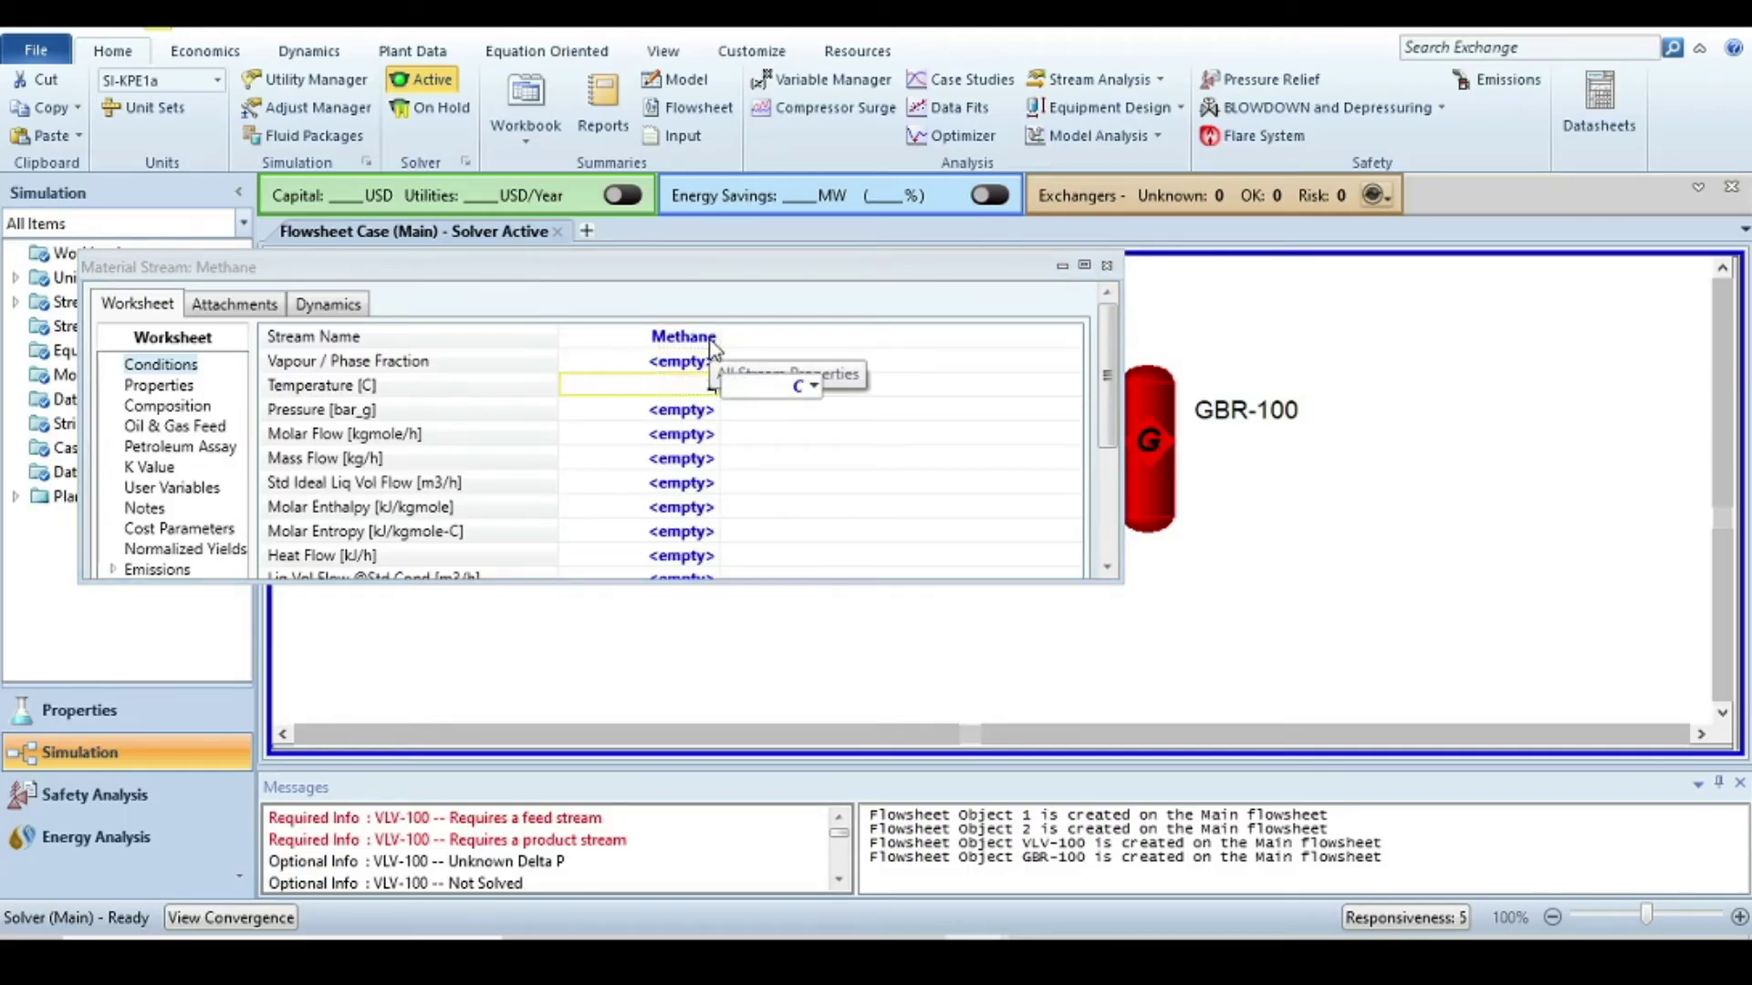
{"action": "type", "text": "2"}
{"action": "key", "text": "Return"}
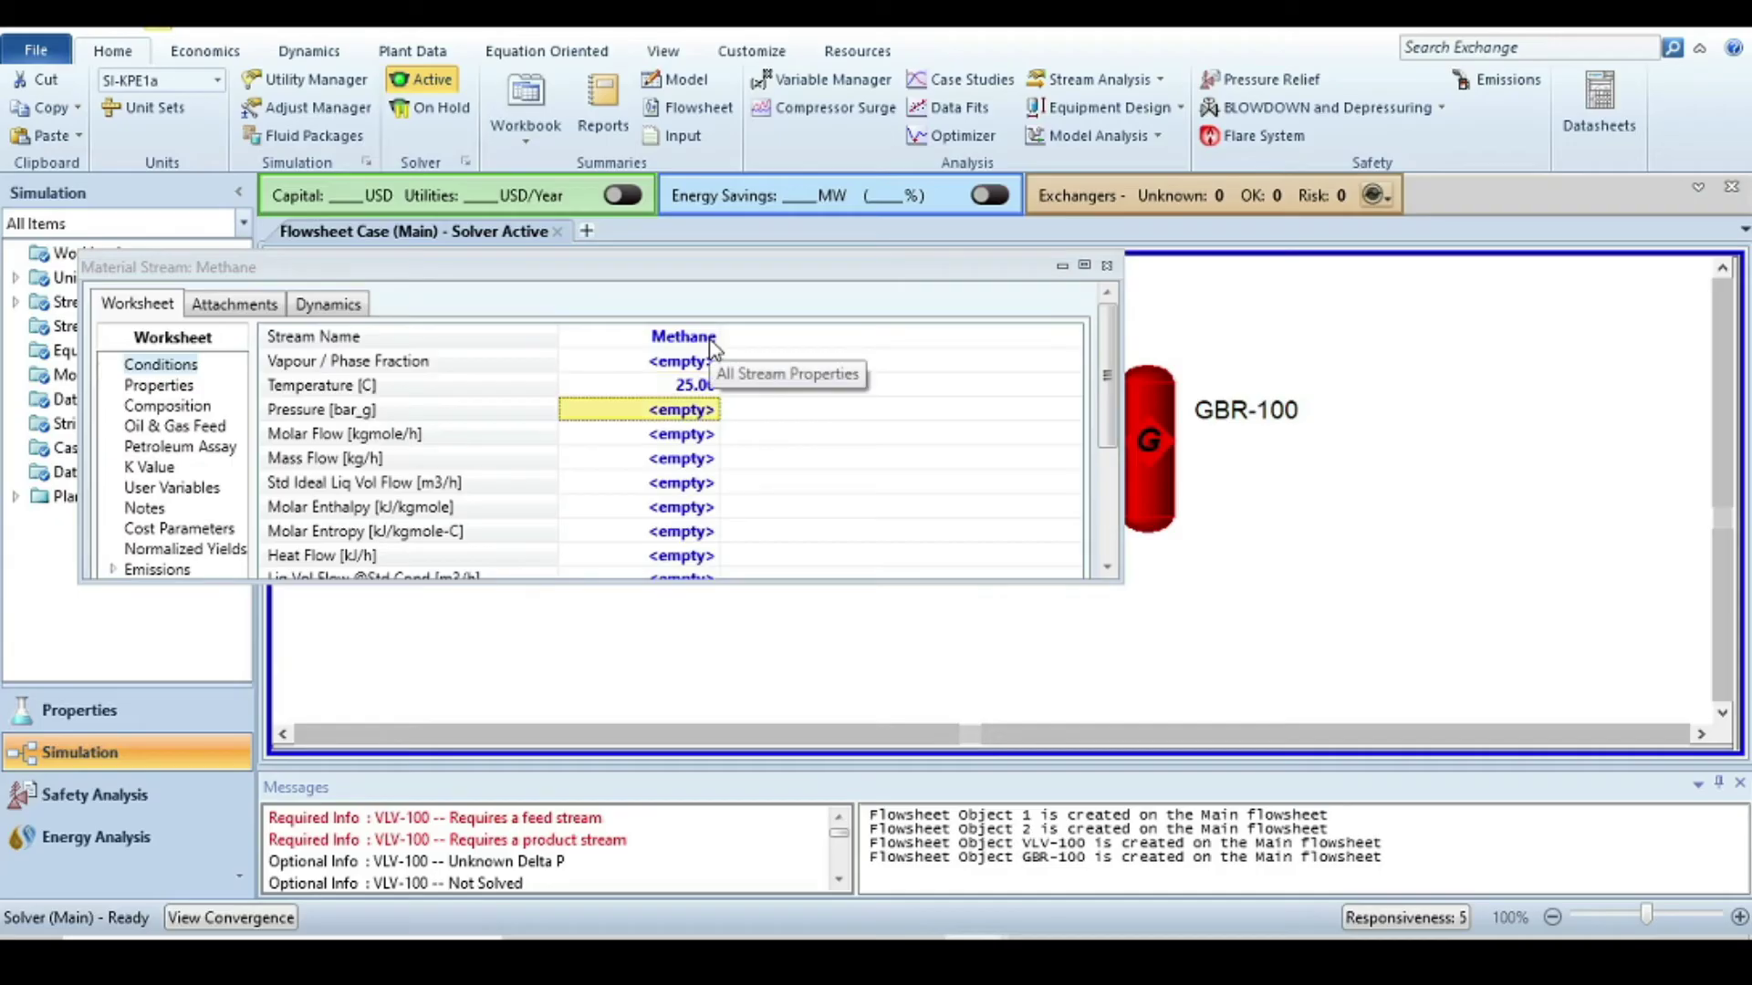
{"action": "type", "text": "4.5"}
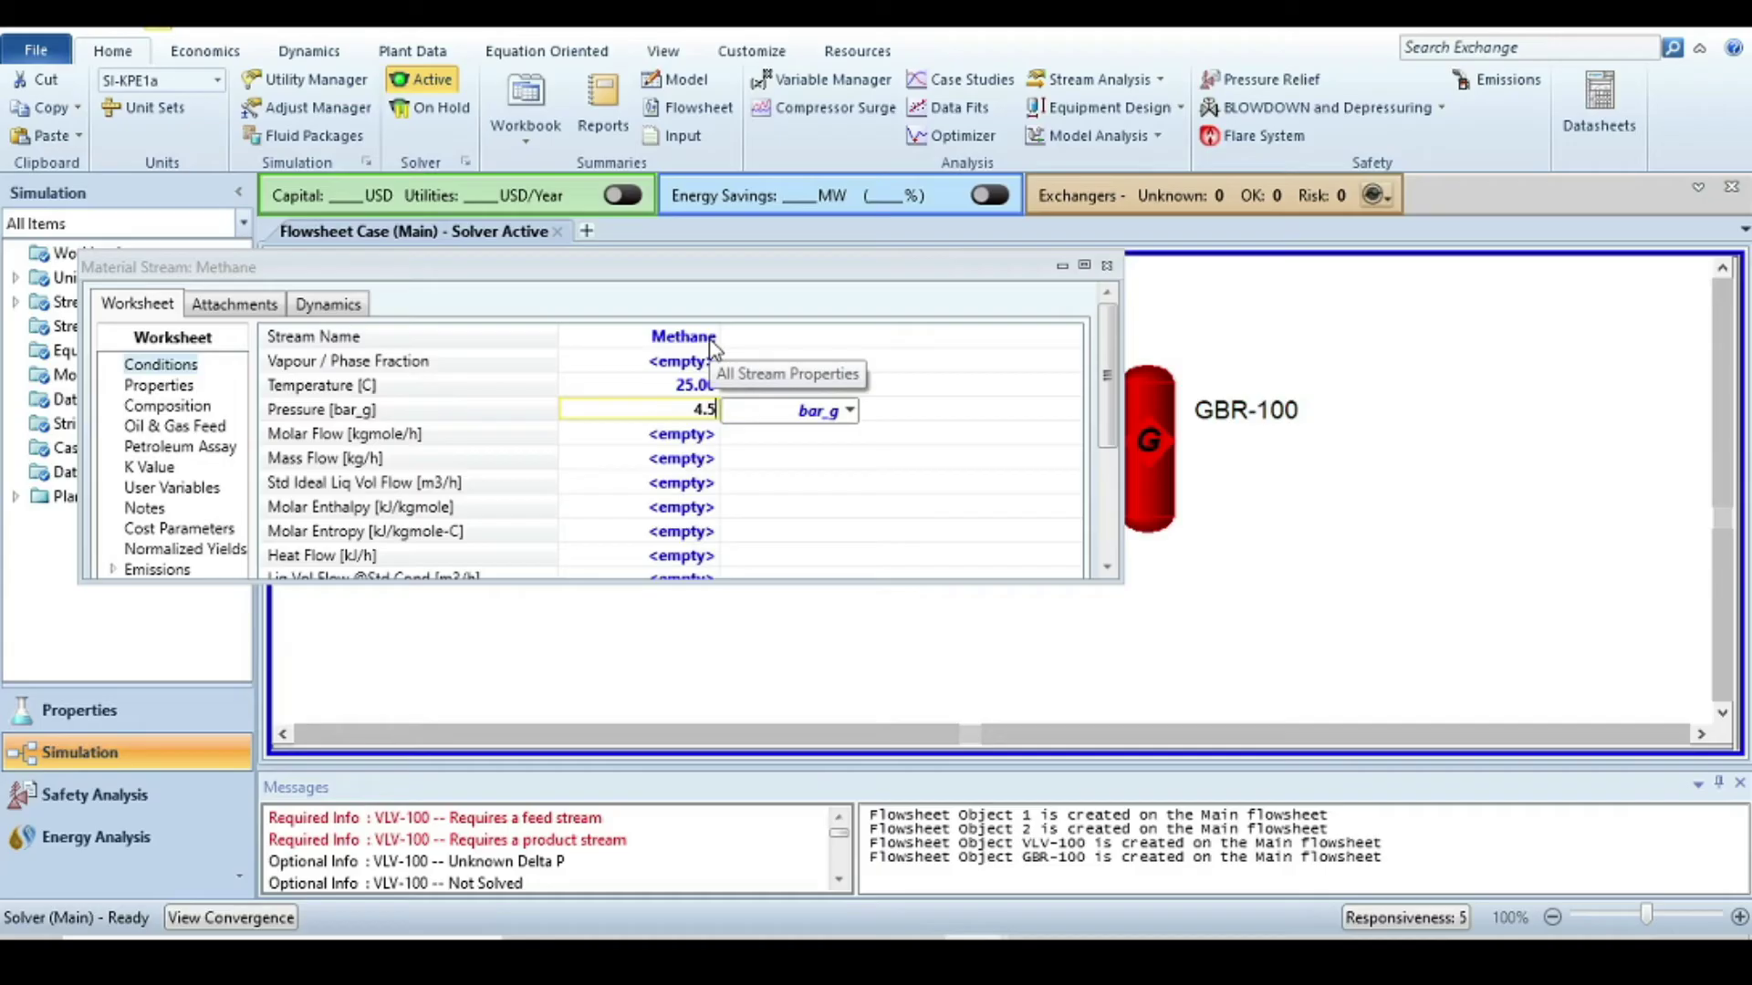
{"action": "key", "text": "Return"}
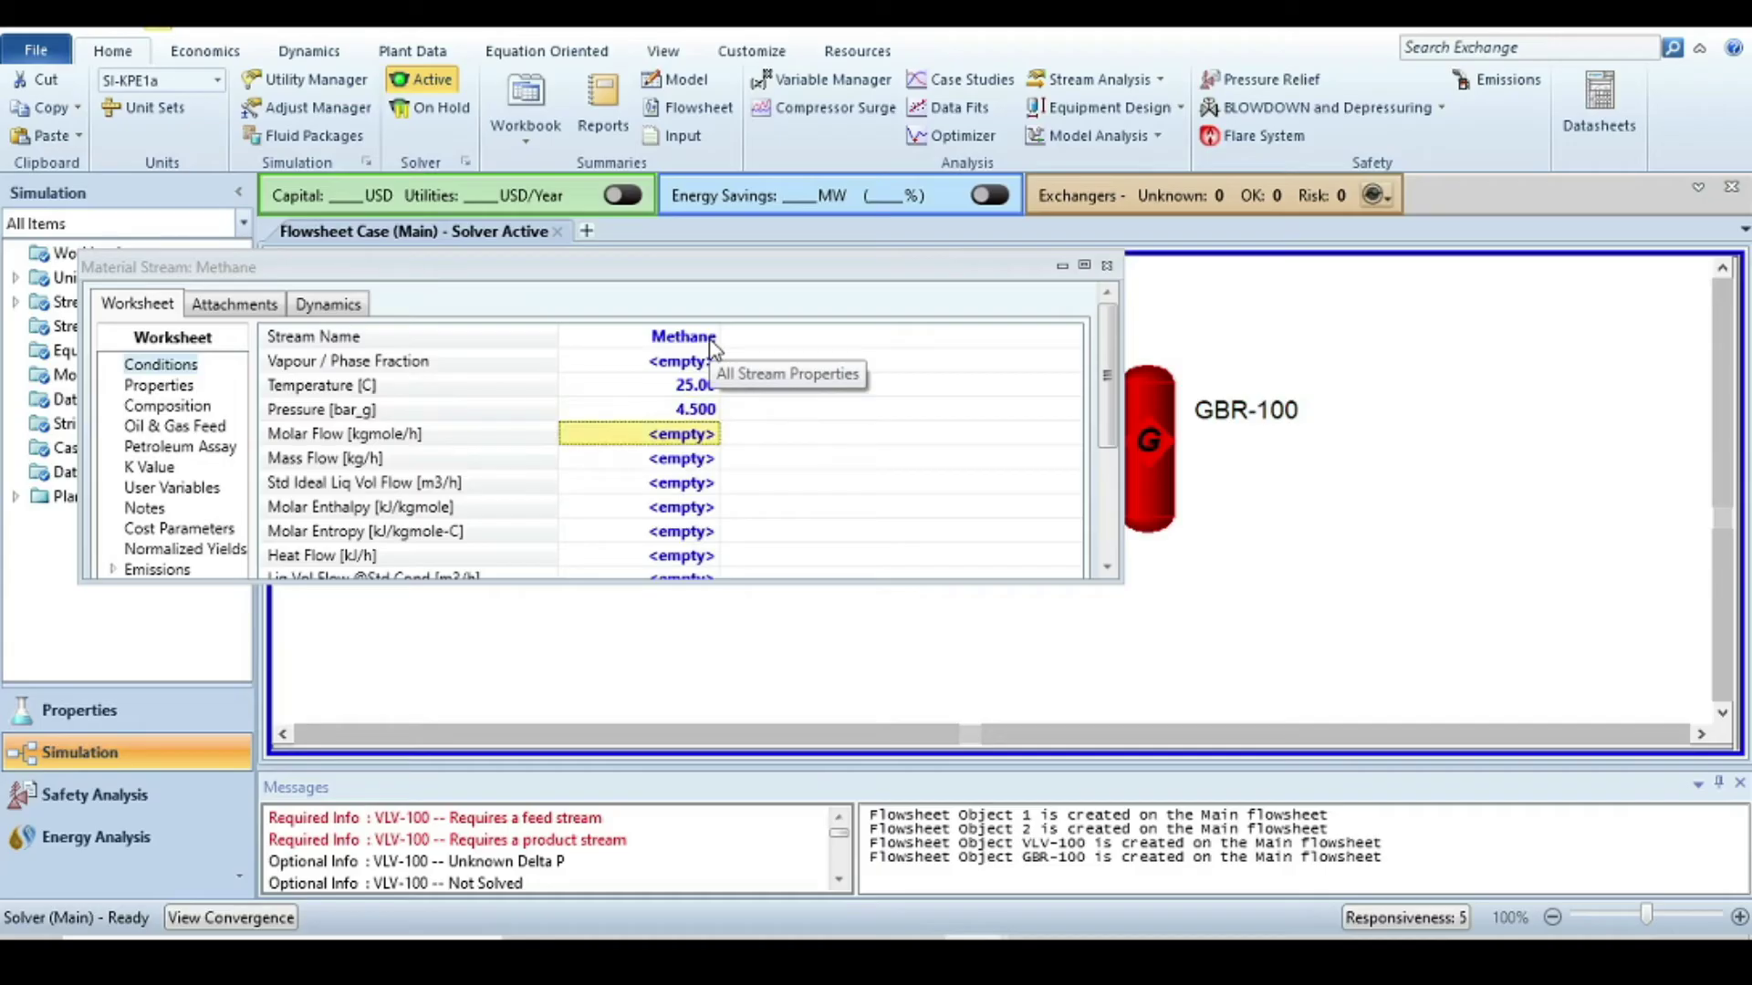
{"action": "key", "text": "Down"}
{"action": "type", "text": "1"}
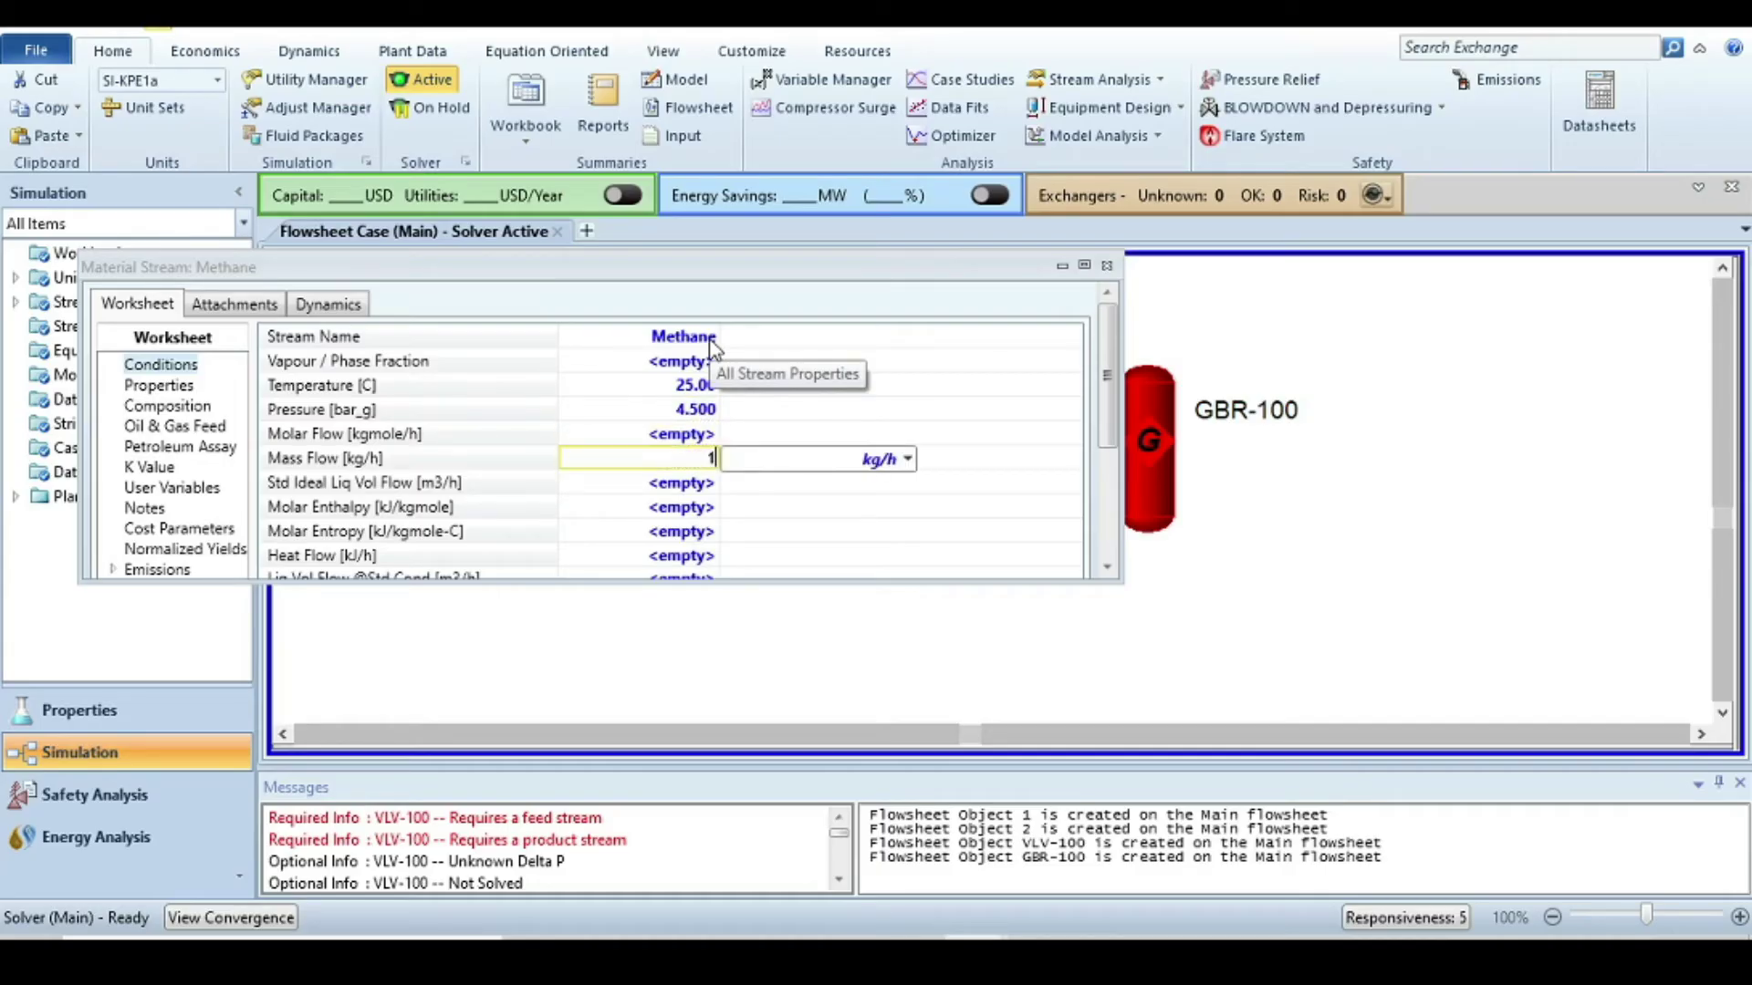
{"action": "key", "text": "Return"}
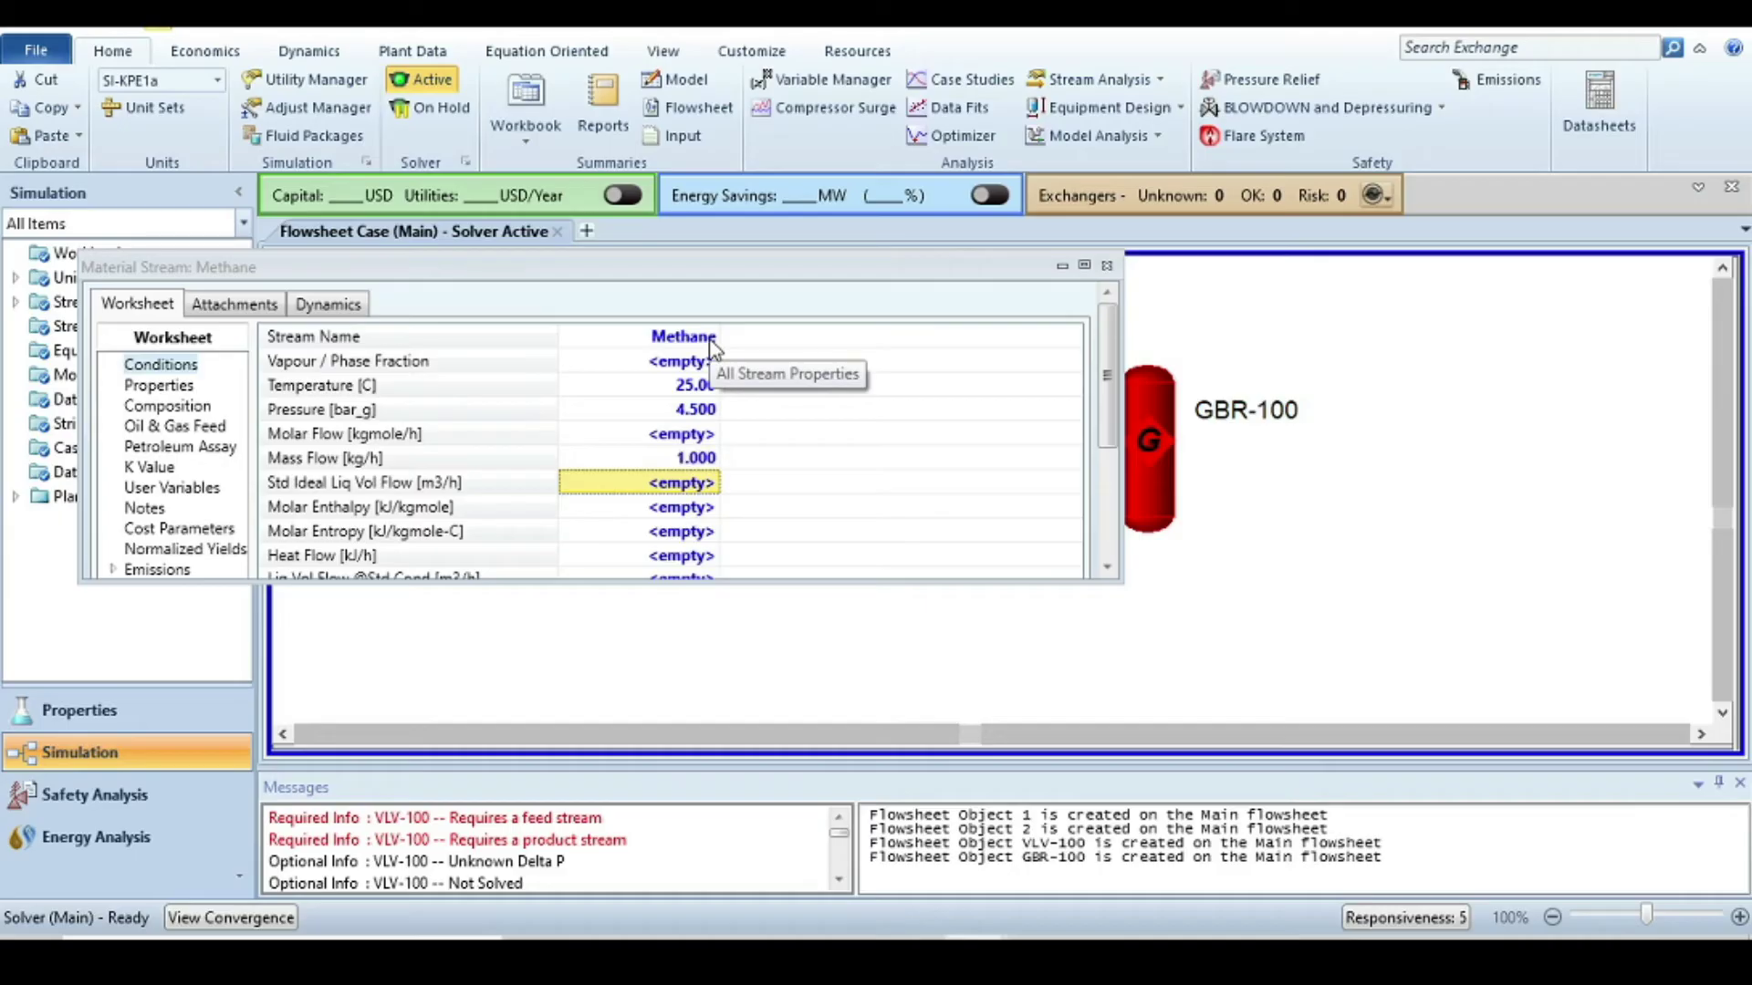
- Define the Methane stream's composition with a methane mole fraction of 1
{"action": "left_click", "coordinate": [167, 406]}
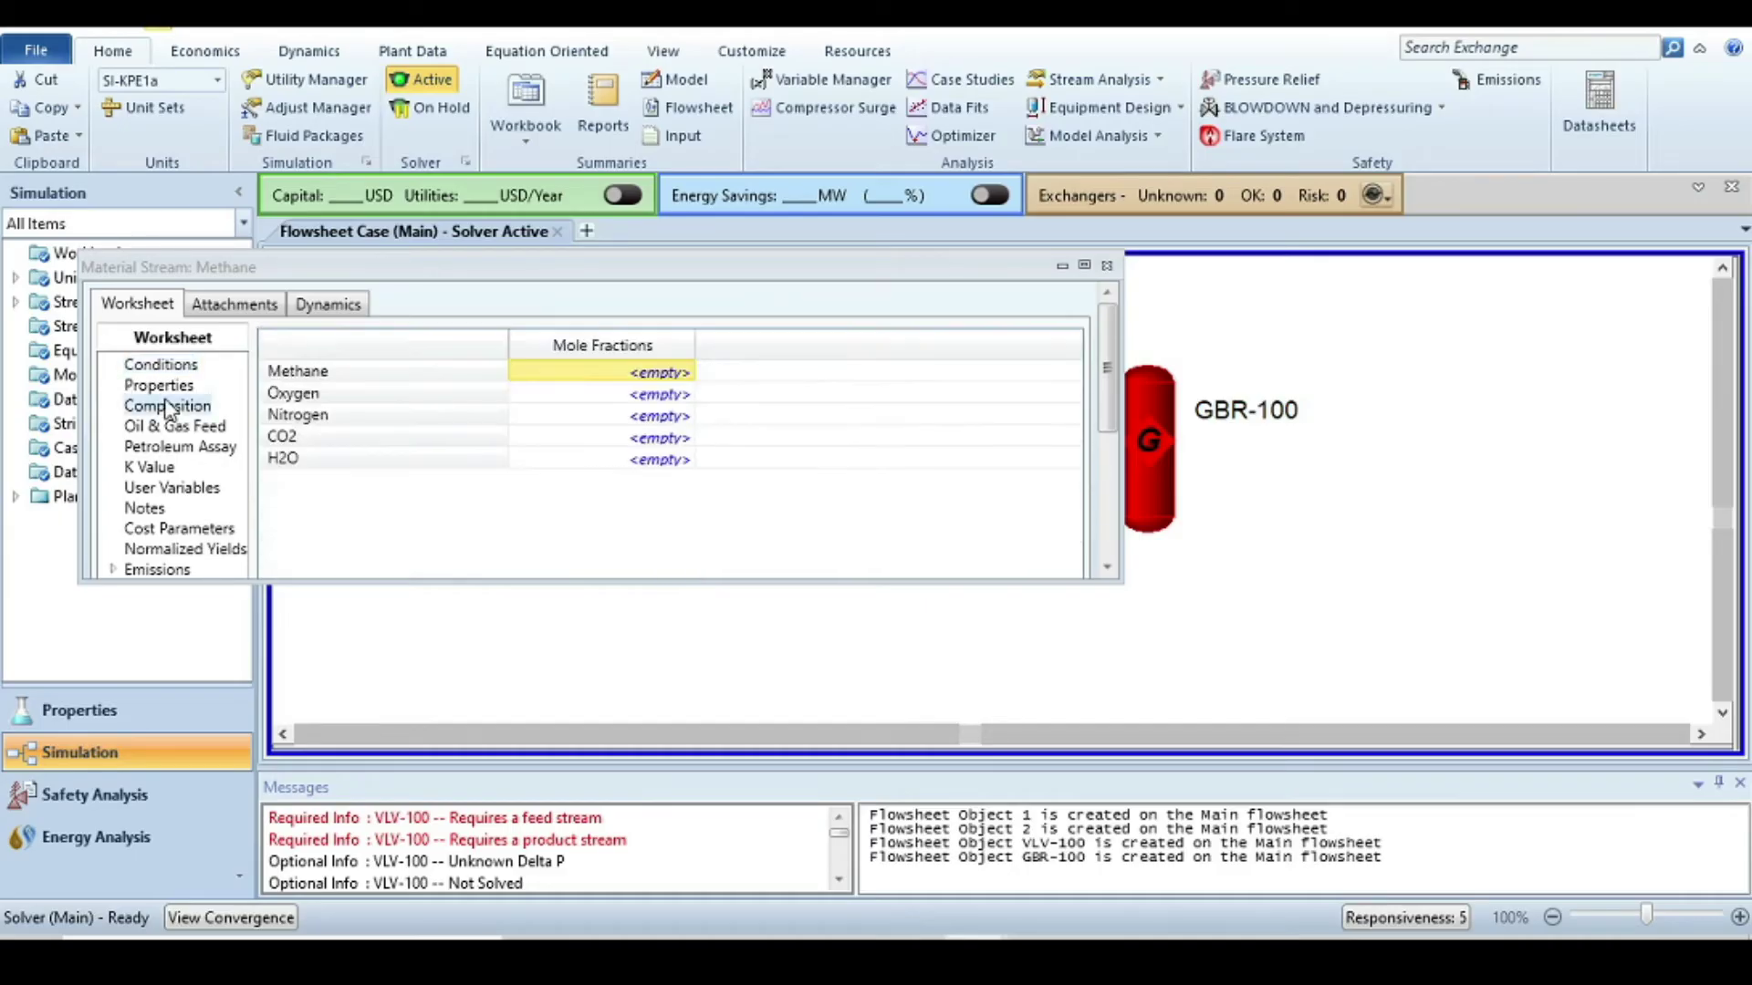
{"action": "left_click", "coordinate": [649, 376]}
{"action": "type", "text": "1"}
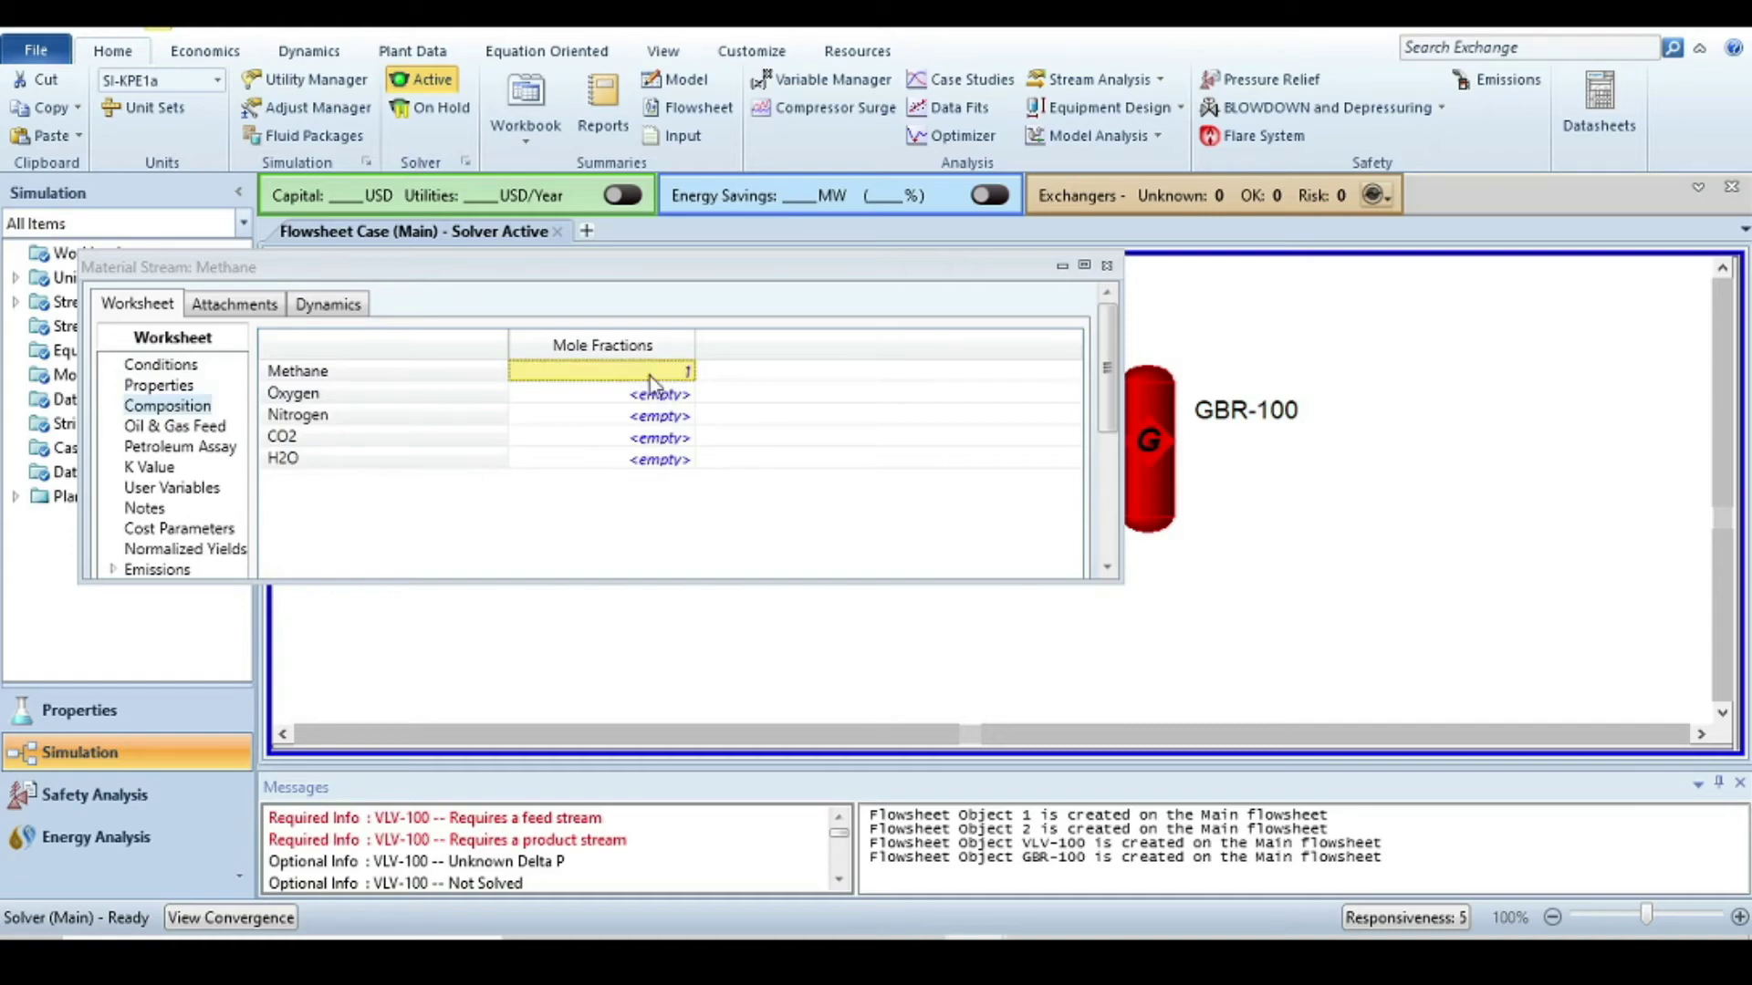
{"action": "key", "text": "Return"}
{"action": "left_click", "coordinate": [1052, 735]}
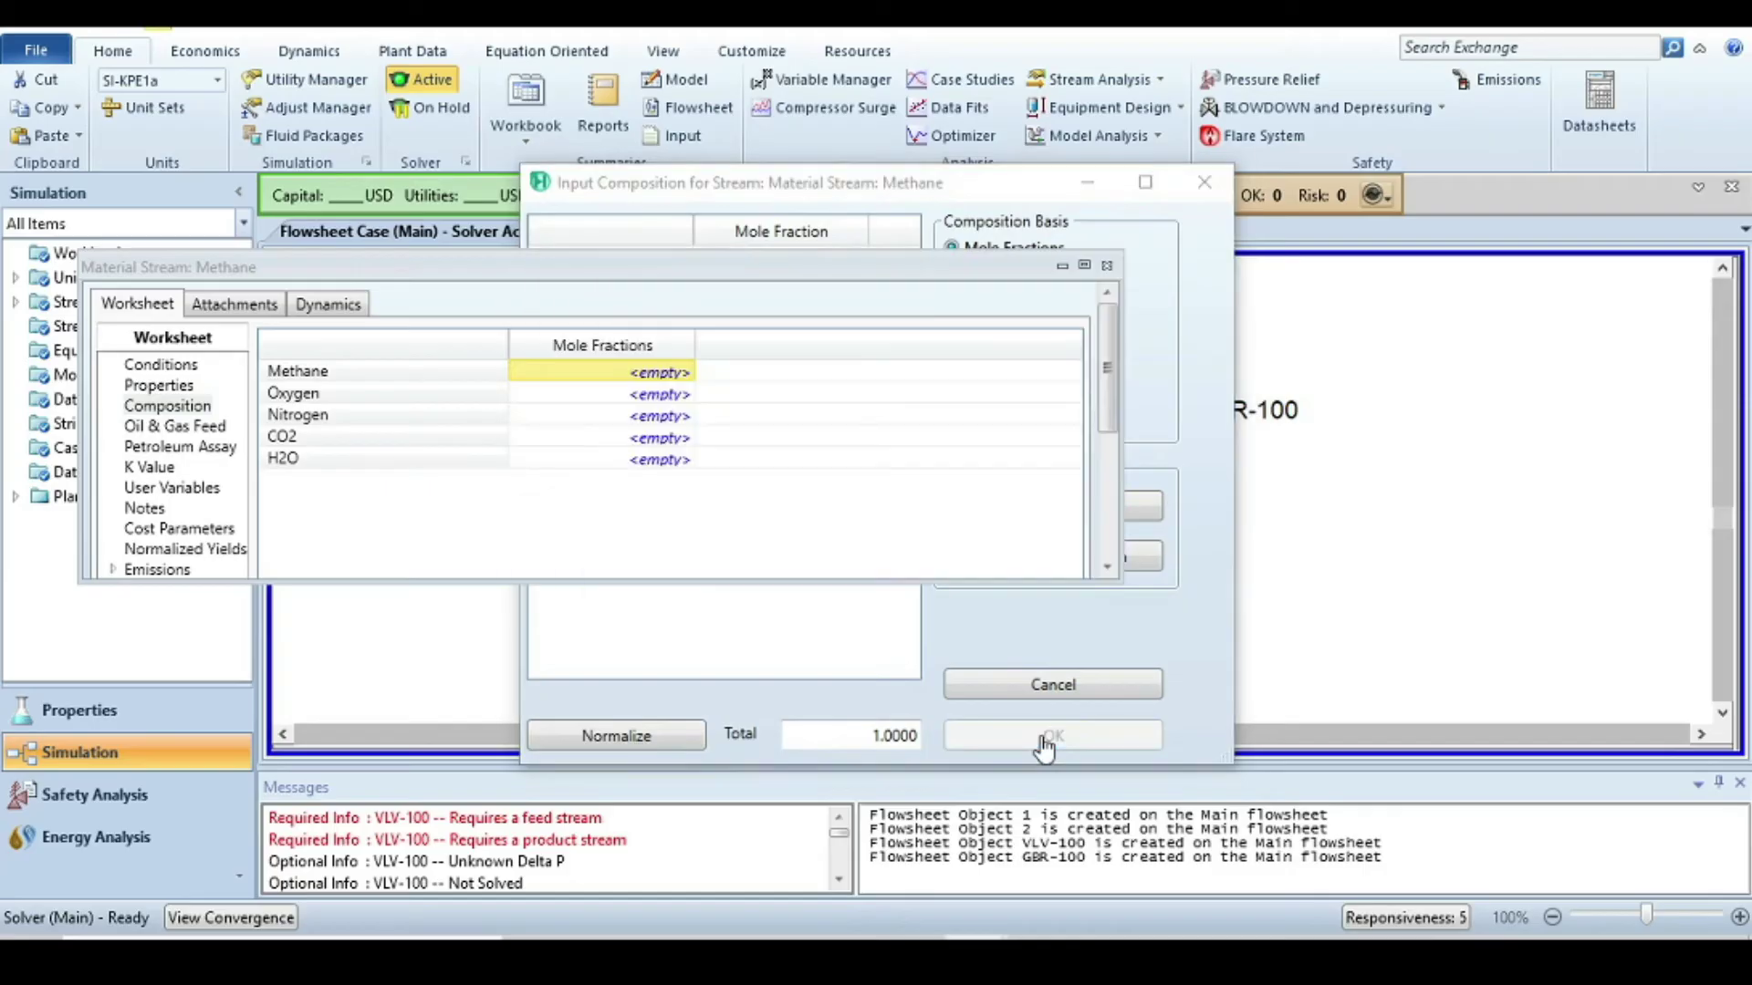
{"action": "scroll", "coordinate": [588, 518], "scroll_direction": "up", "scroll_amount": 3}
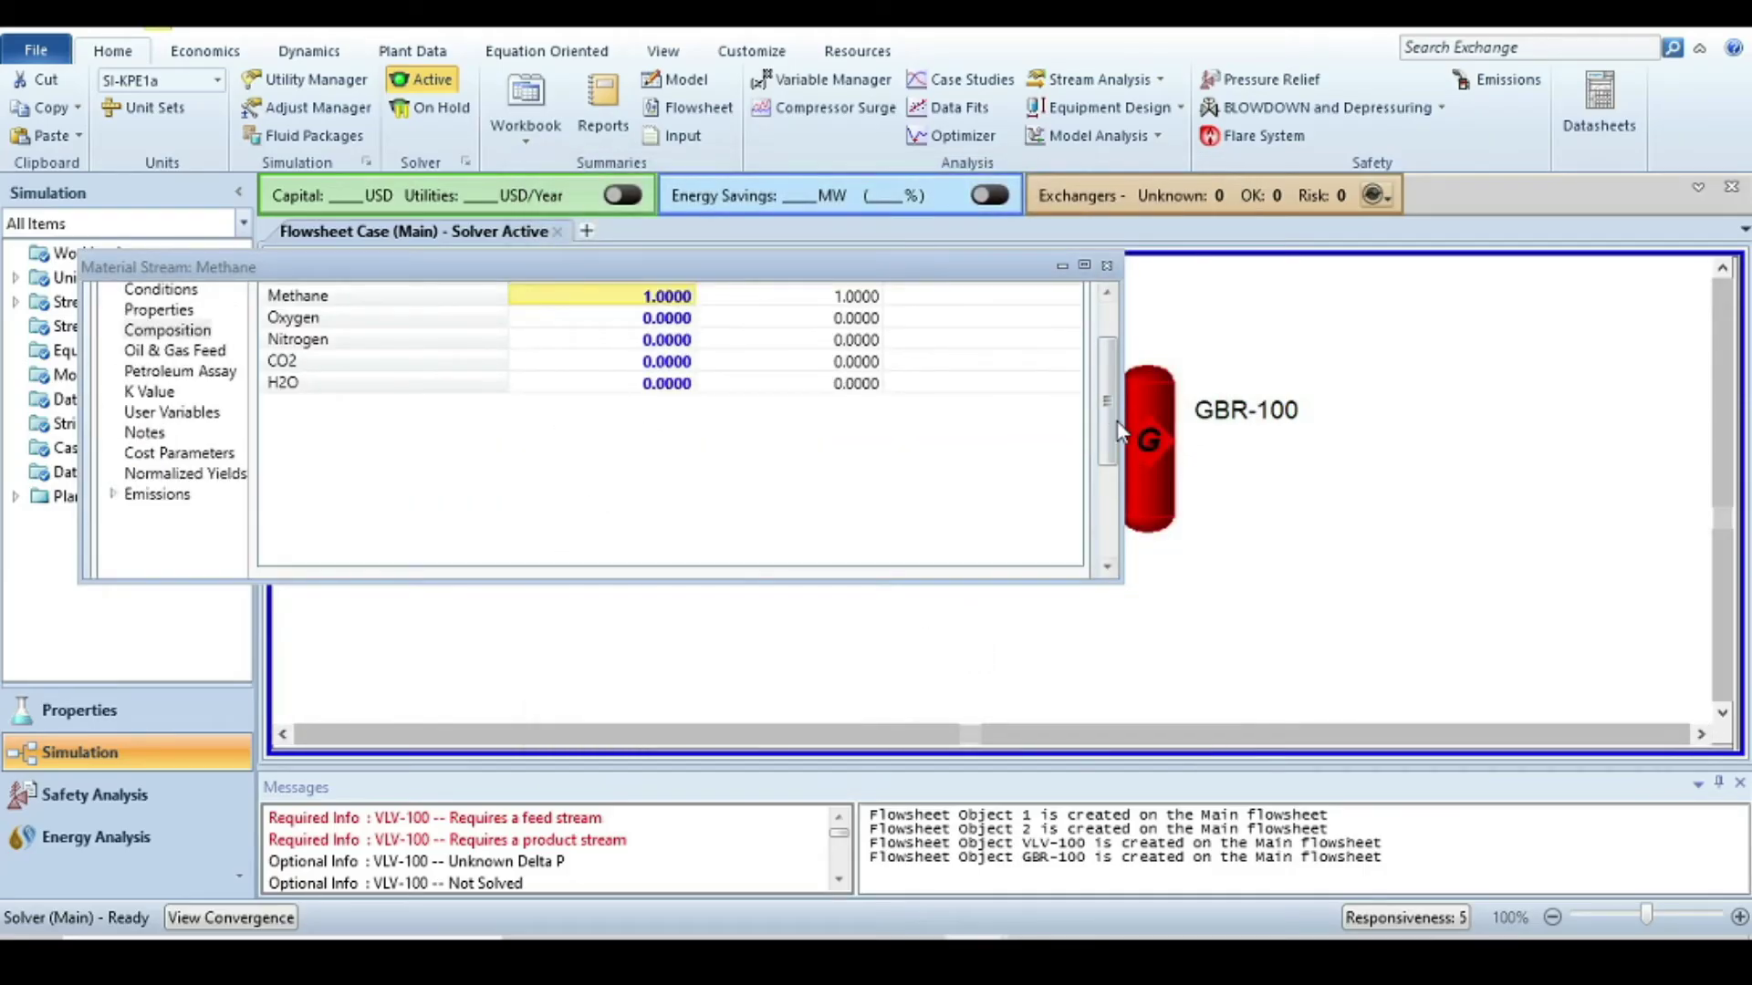
{"action": "left_click_drag", "start_coordinate": [1118, 422], "coordinate": [1135, 335]}
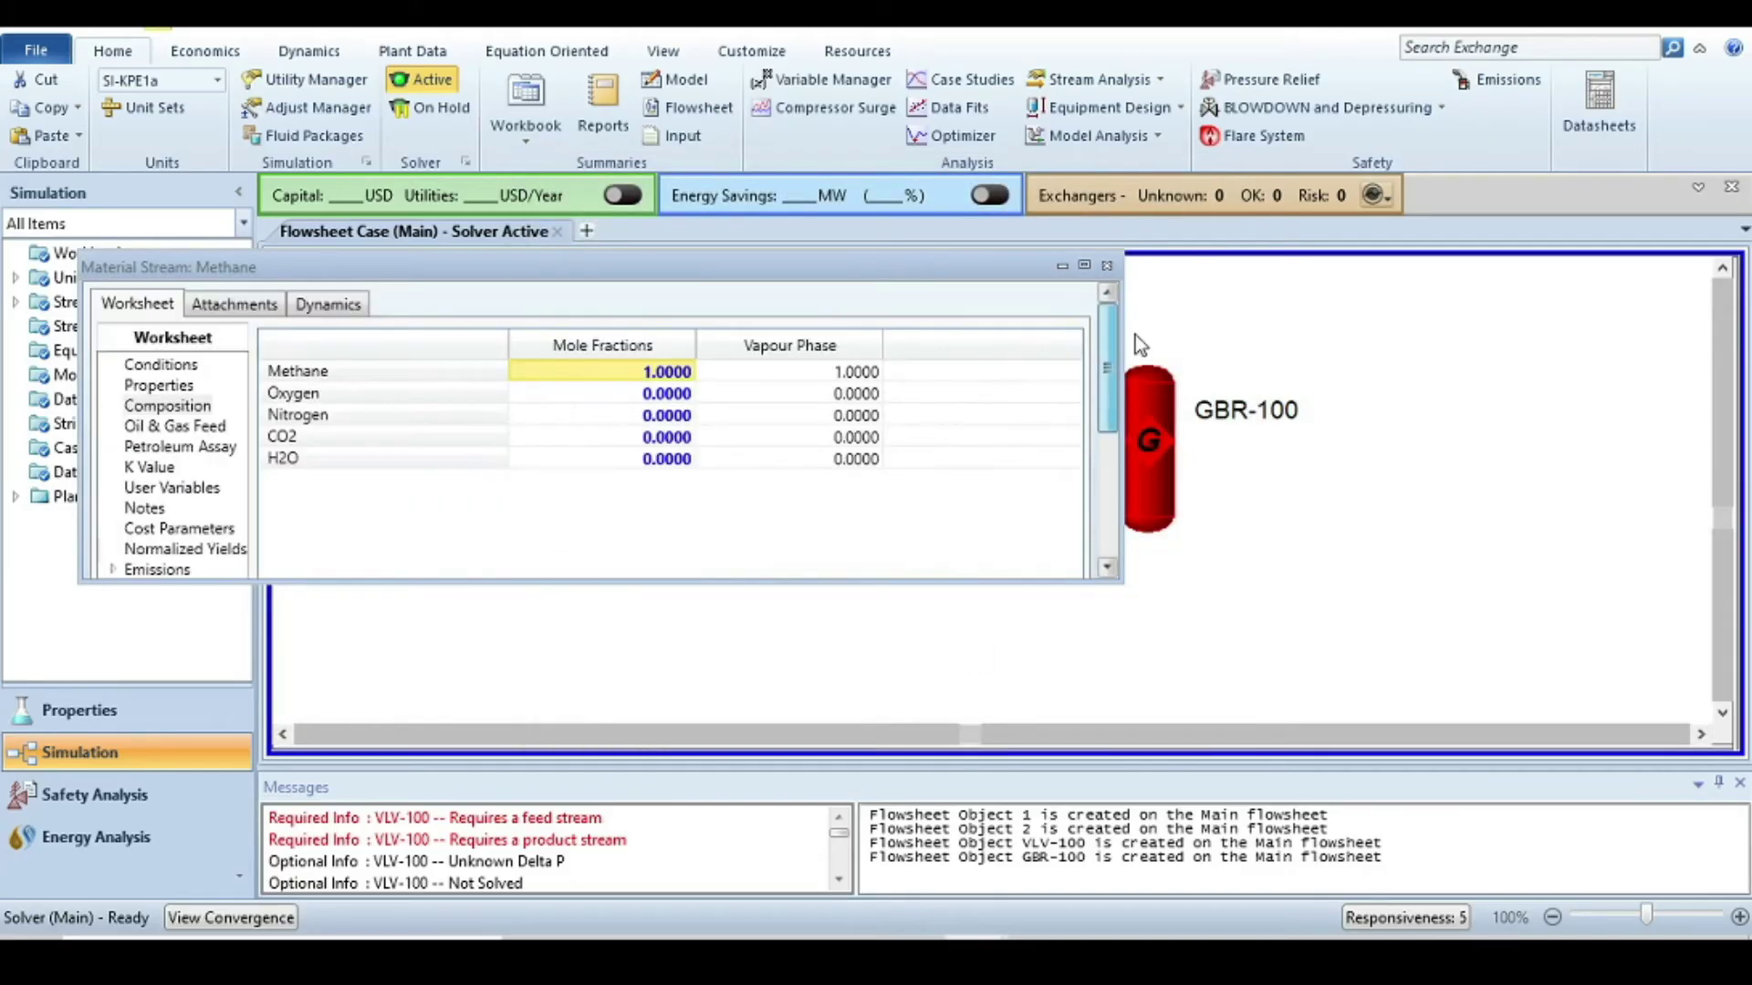
- Review the Methane stream's conditions, and return to Aspen HYSYS from the Excess Oxygen slide in PowerPoint
{"action": "left_click", "coordinate": [180, 368]}
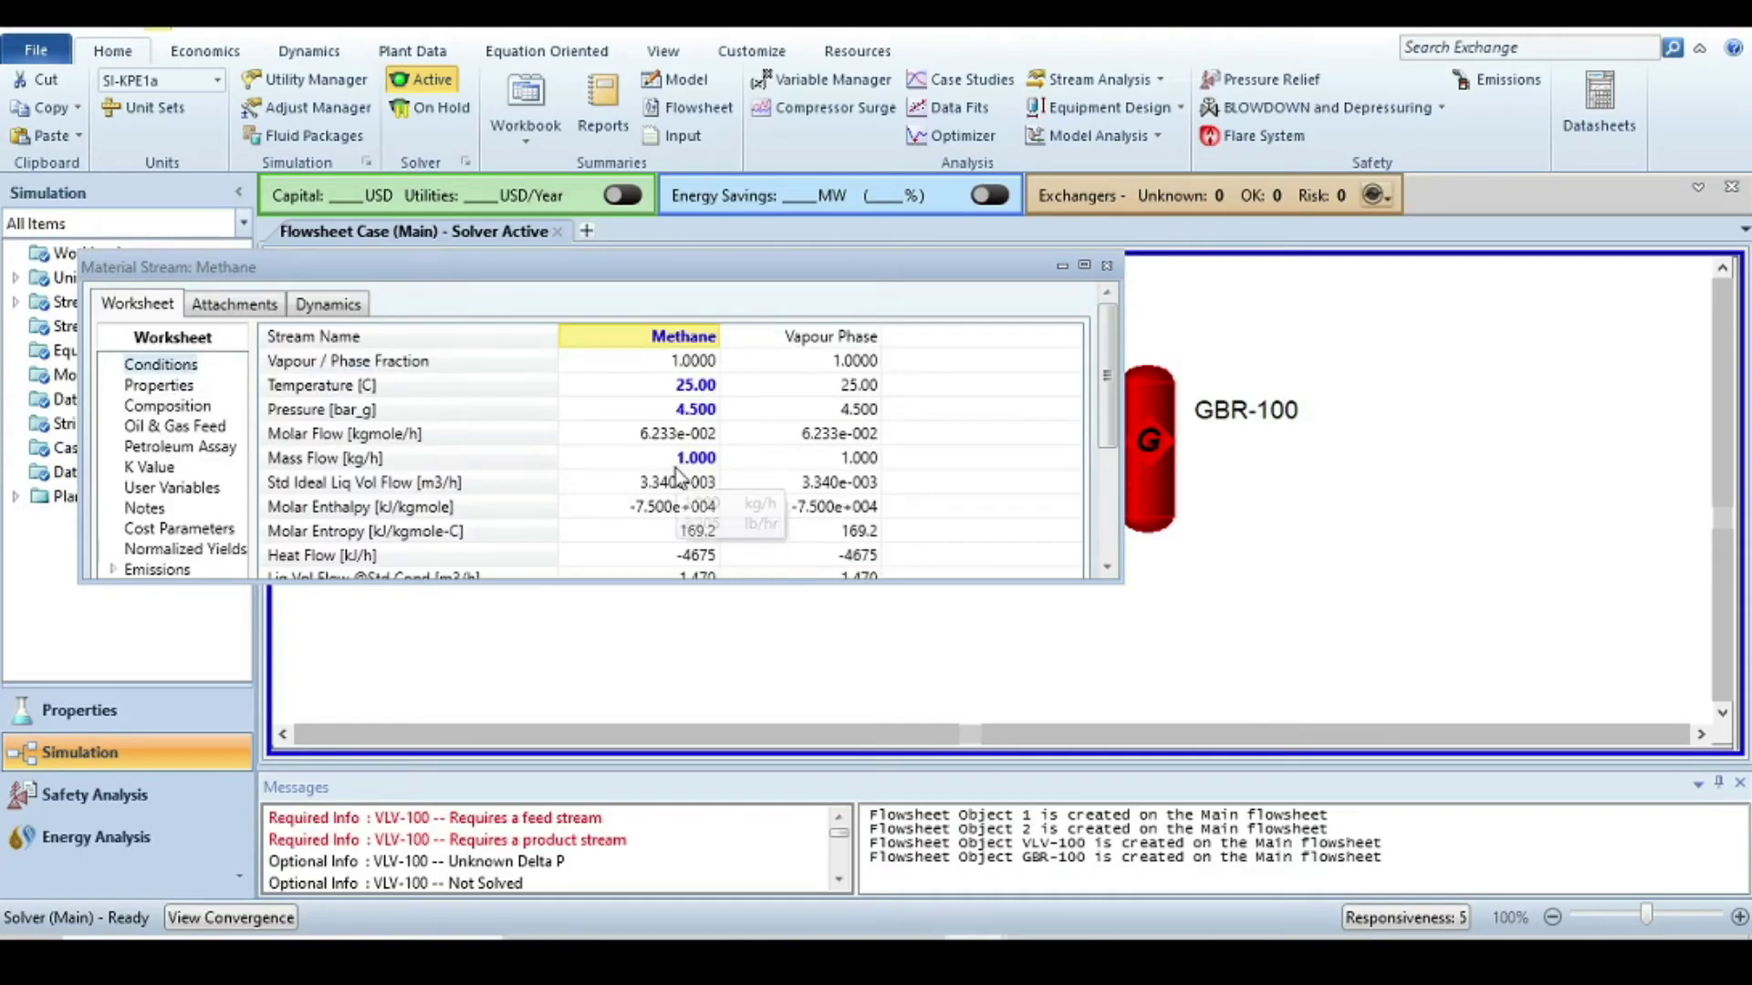
{"action": "mouse_move", "coordinate": [695, 463]}
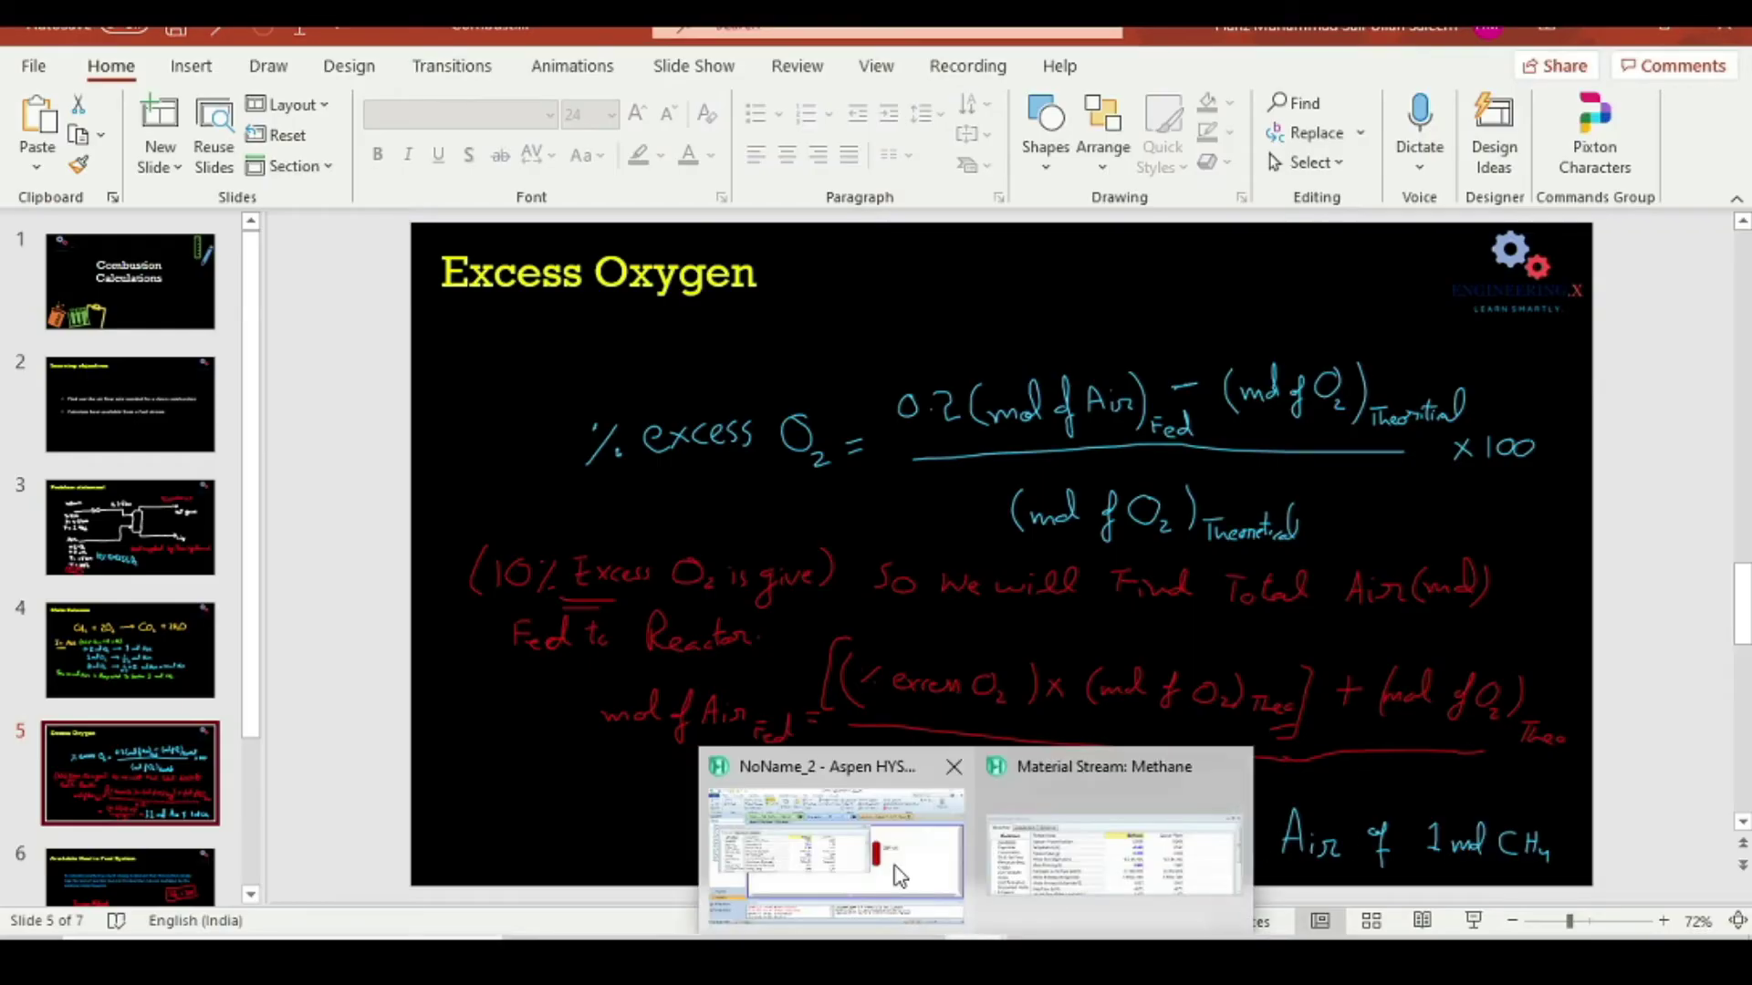
{"action": "left_click", "coordinate": [900, 867]}
{"action": "scroll", "coordinate": [967, 506], "scroll_direction": "up", "scroll_amount": 3}
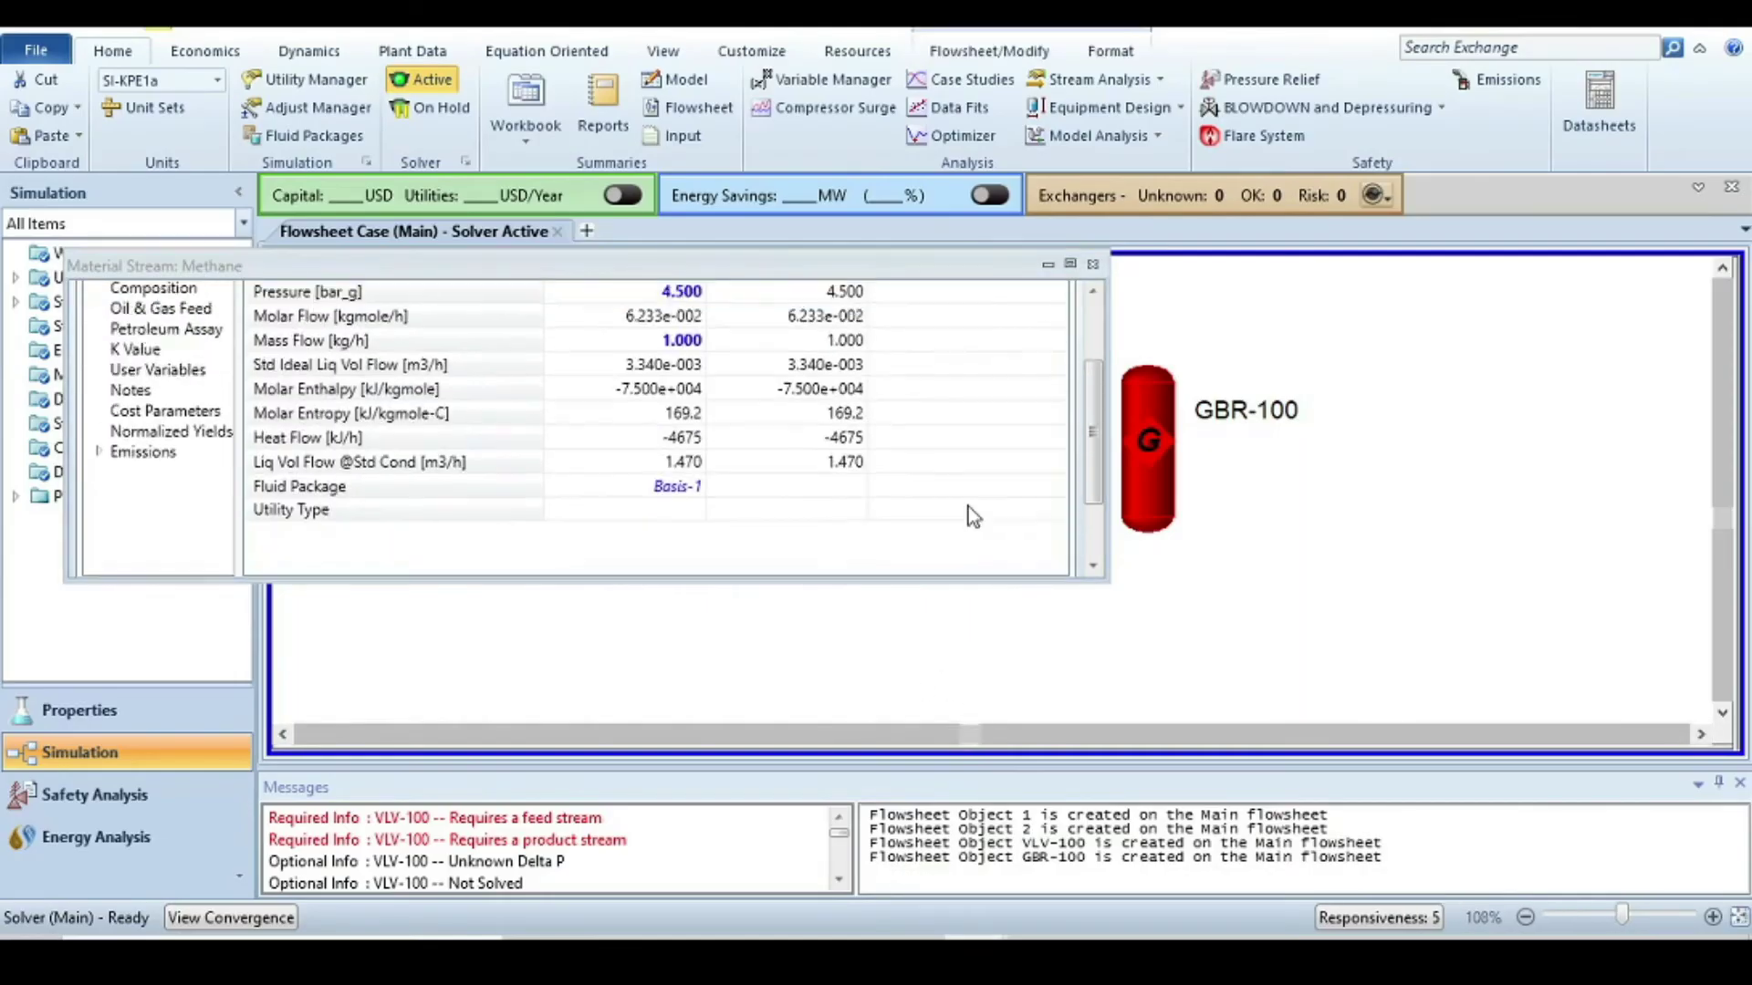
- Switch to Calculator and multiply the methane molar flow of 0.06233 by 11 to get the air molar flow
{"action": "key", "text": "alt+Tab"}
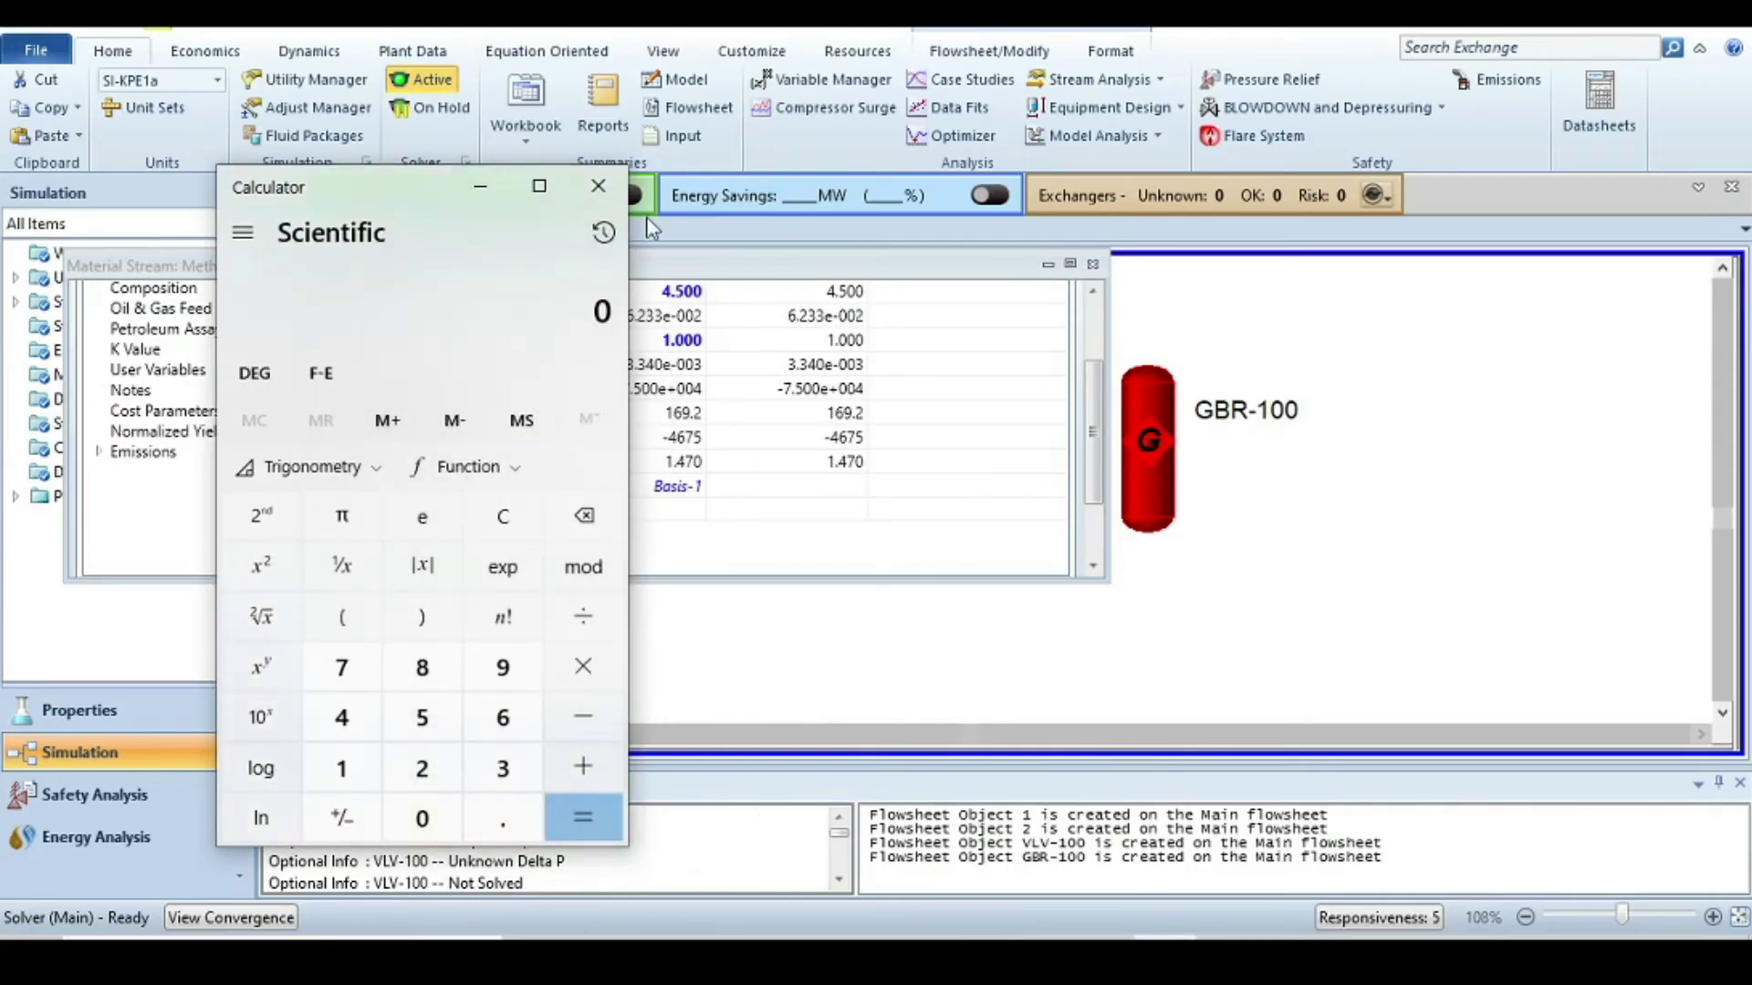
{"action": "left_click_drag", "start_coordinate": [470, 239], "coordinate": [1398, 167]}
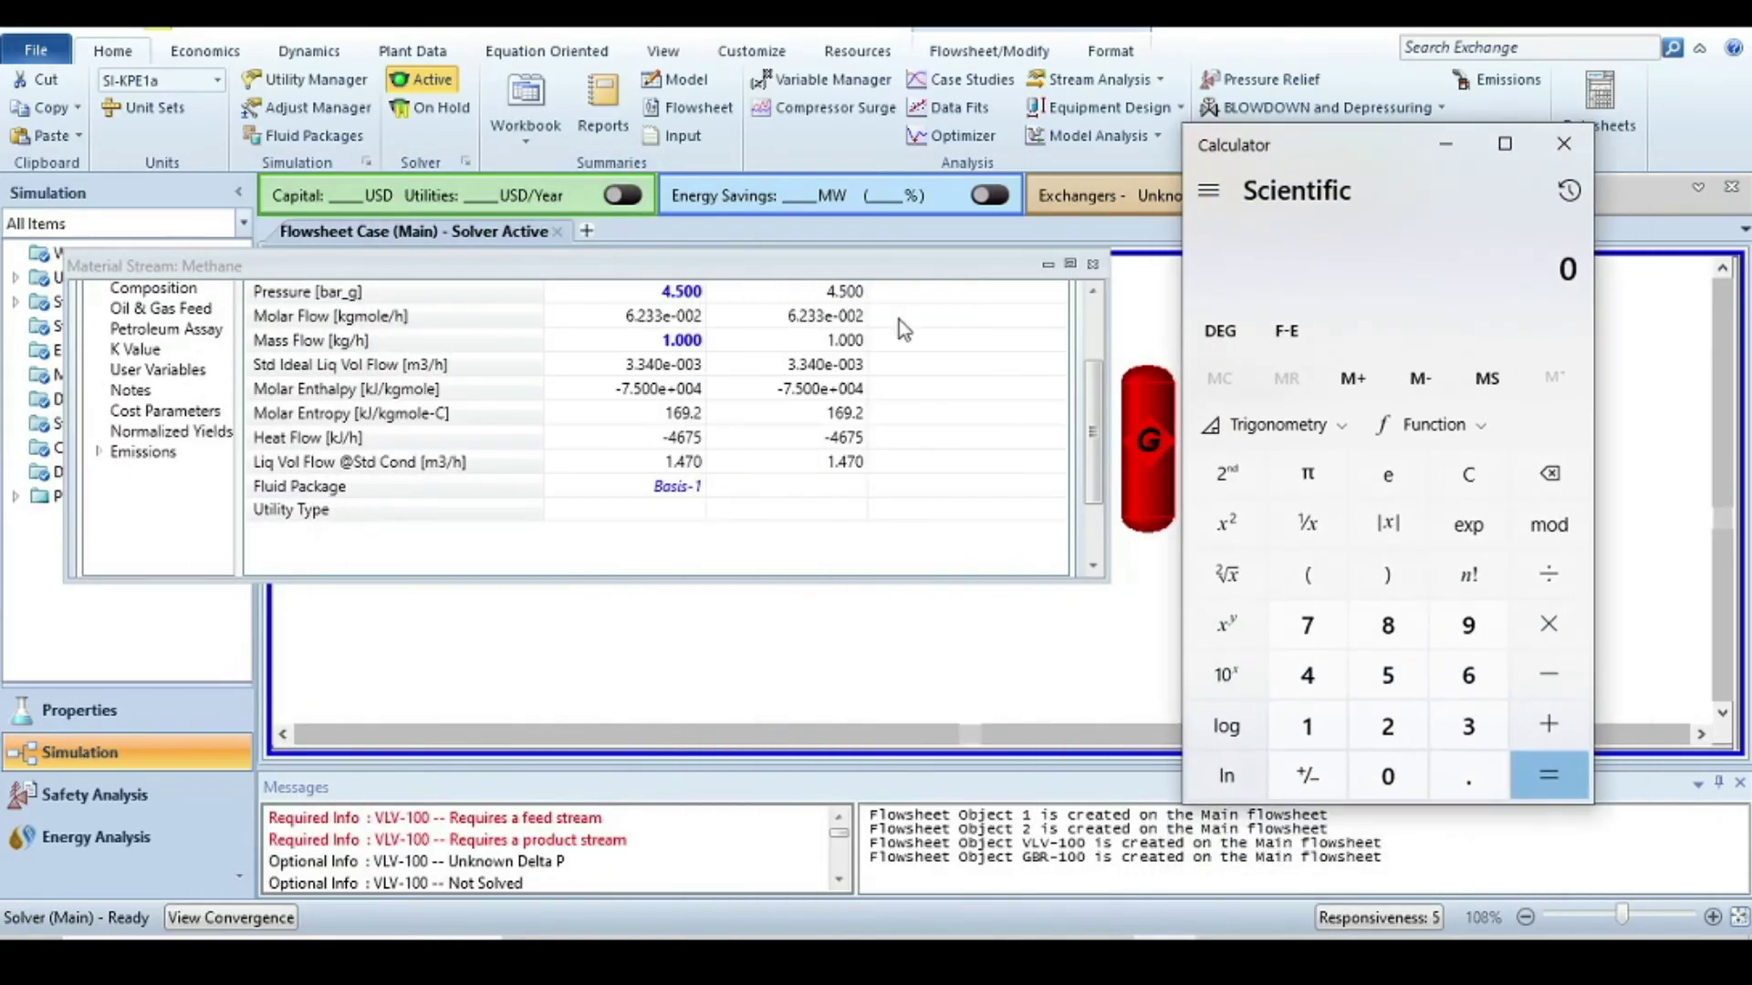
{"action": "scroll", "coordinate": [849, 376], "scroll_direction": "up", "scroll_amount": 2}
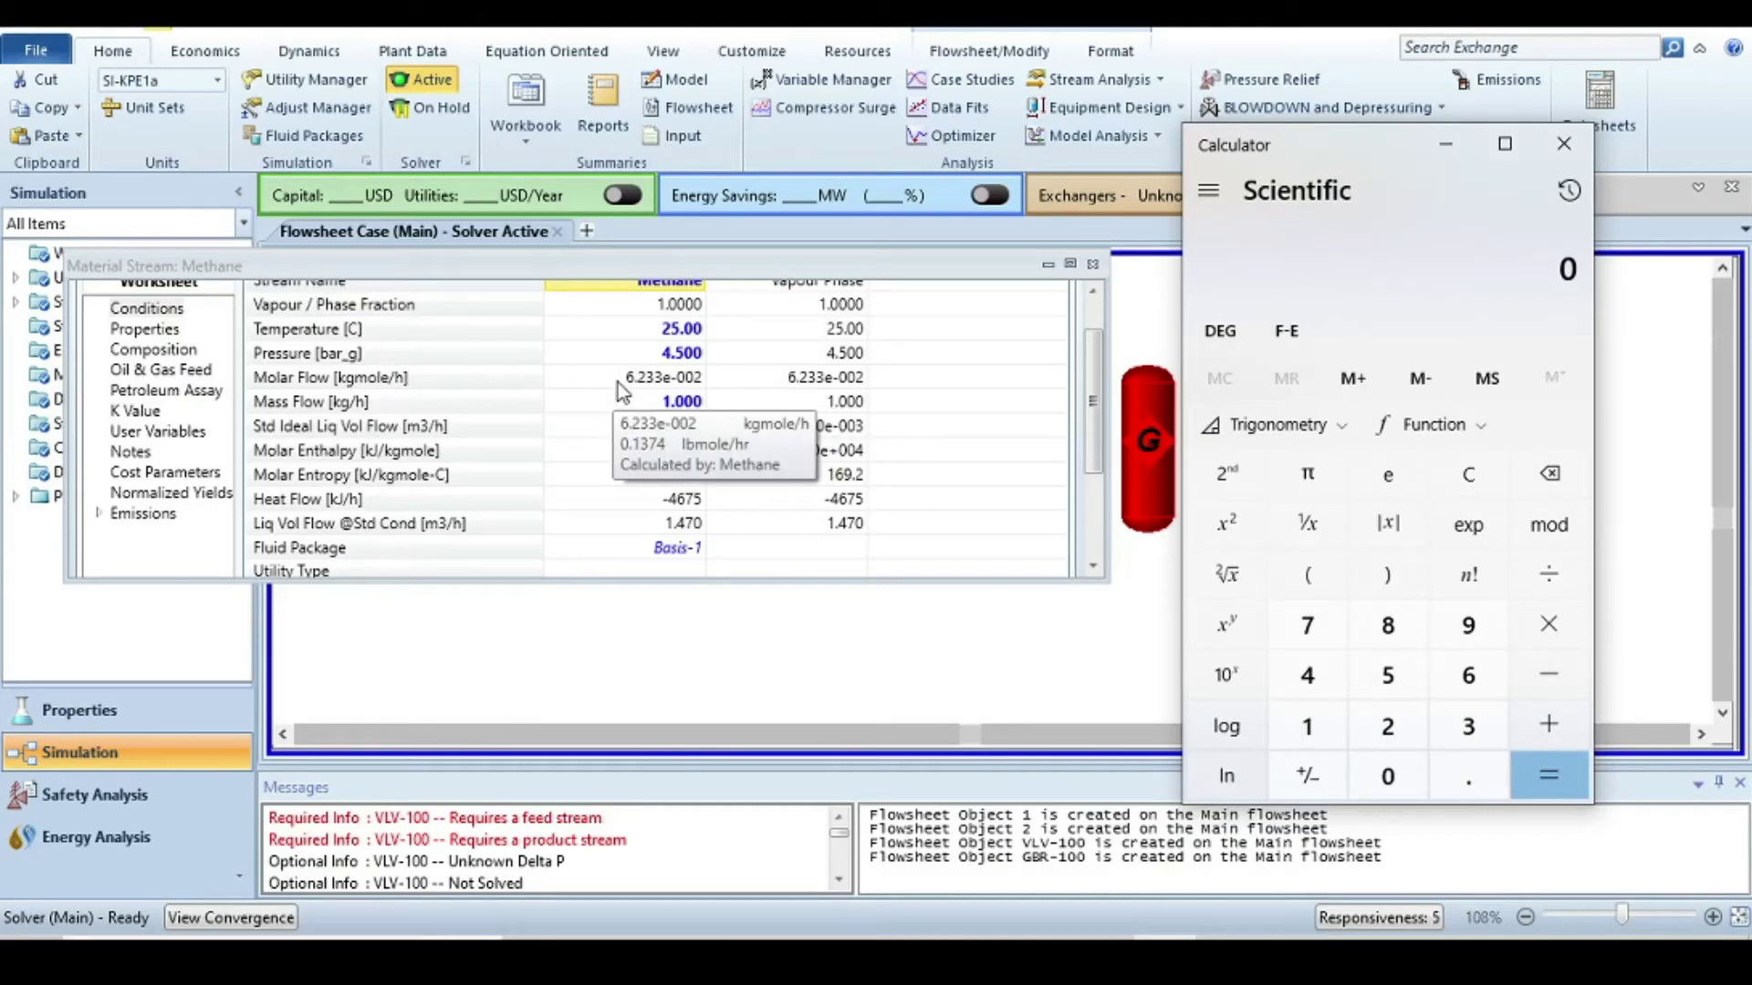
{"action": "key", "text": "period"}
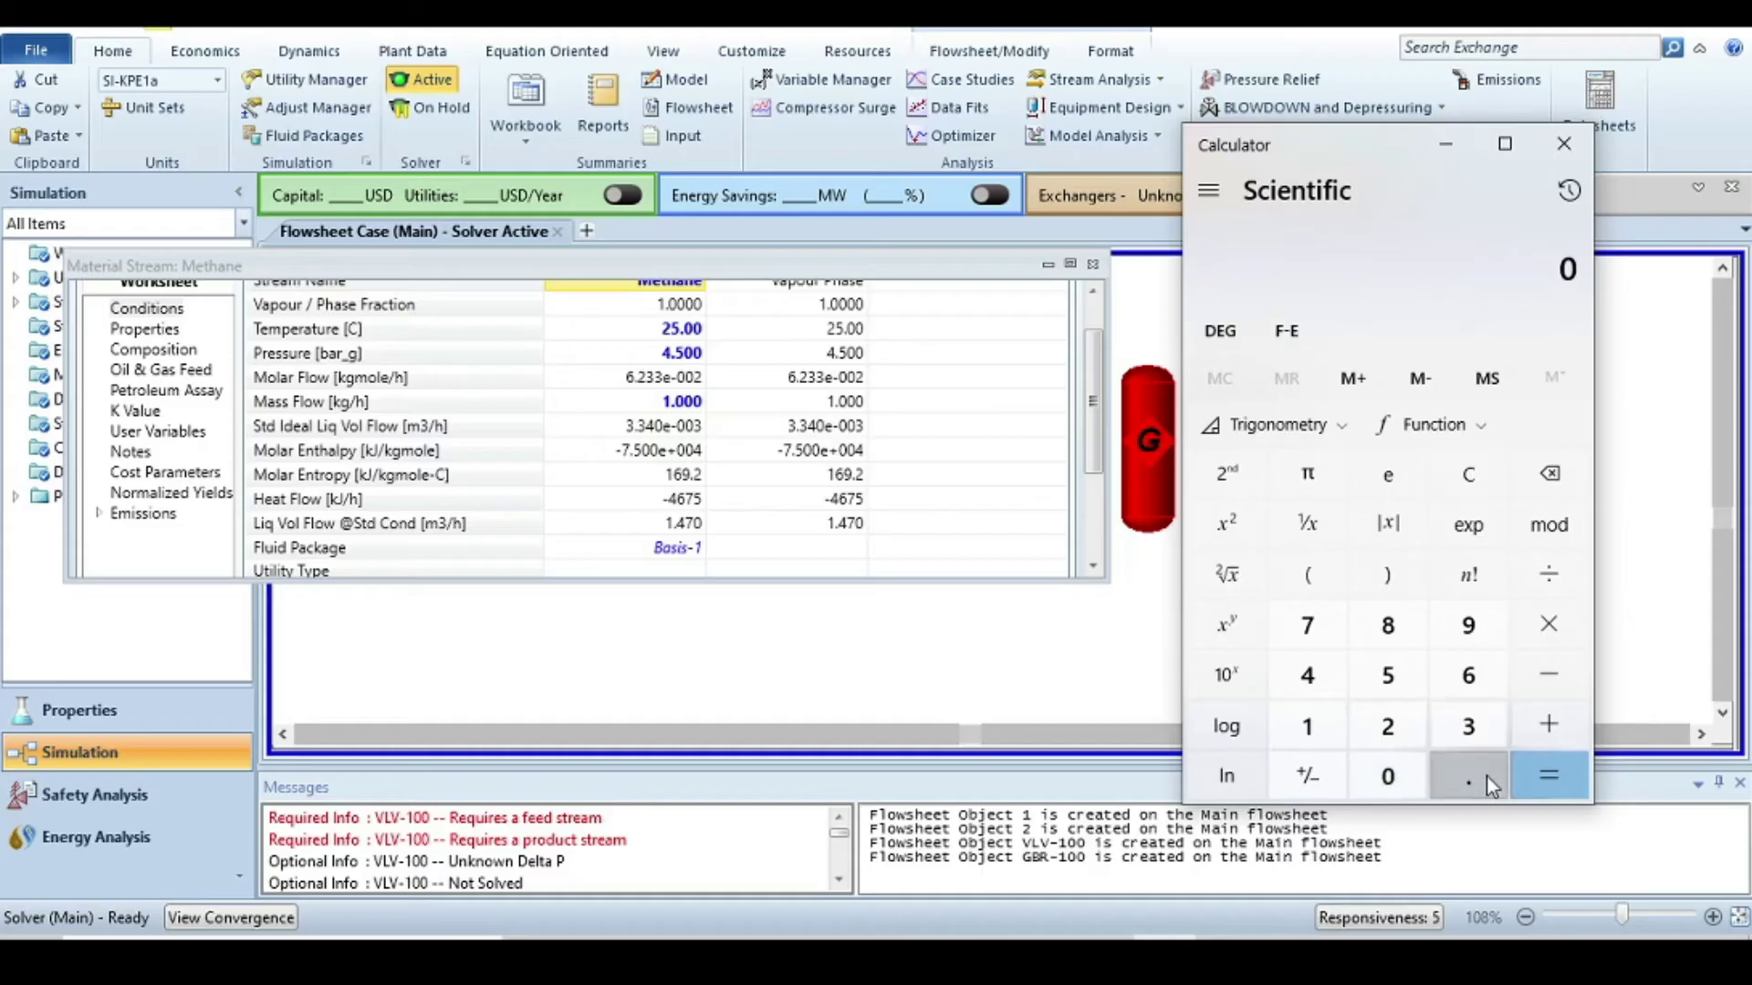
{"action": "left_click", "coordinate": [1393, 776]}
{"action": "left_click", "coordinate": [1466, 675]}
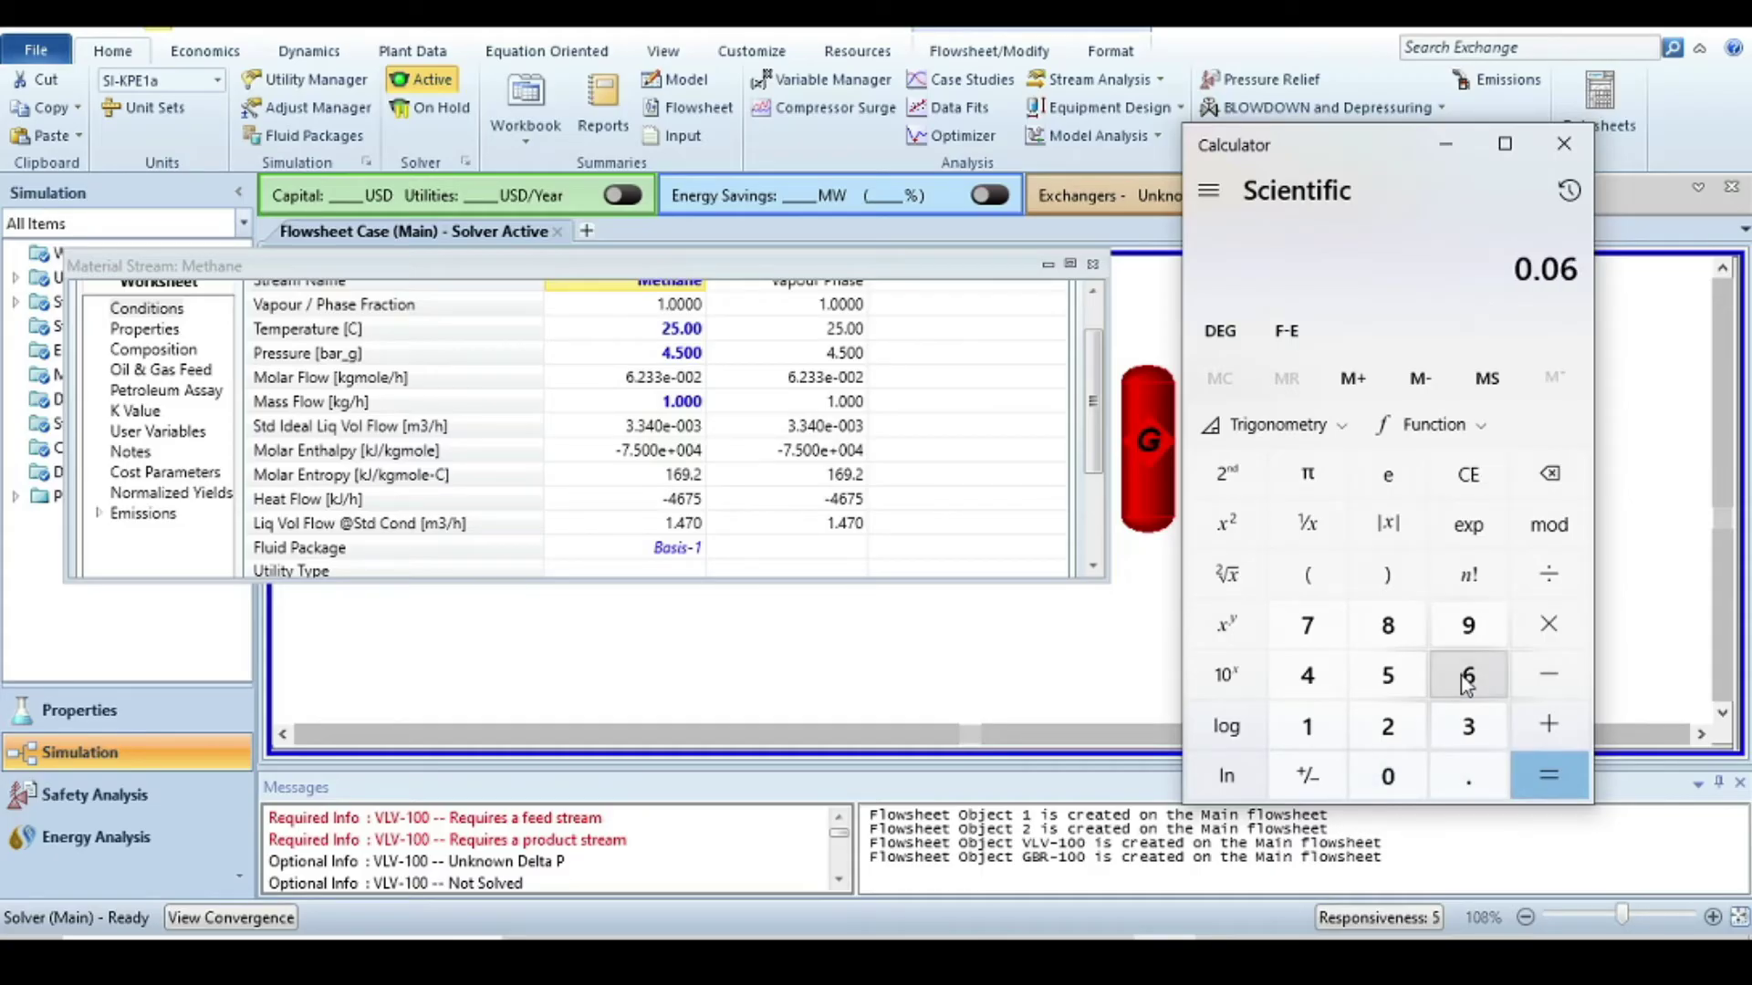
{"action": "left_click", "coordinate": [1389, 730]}
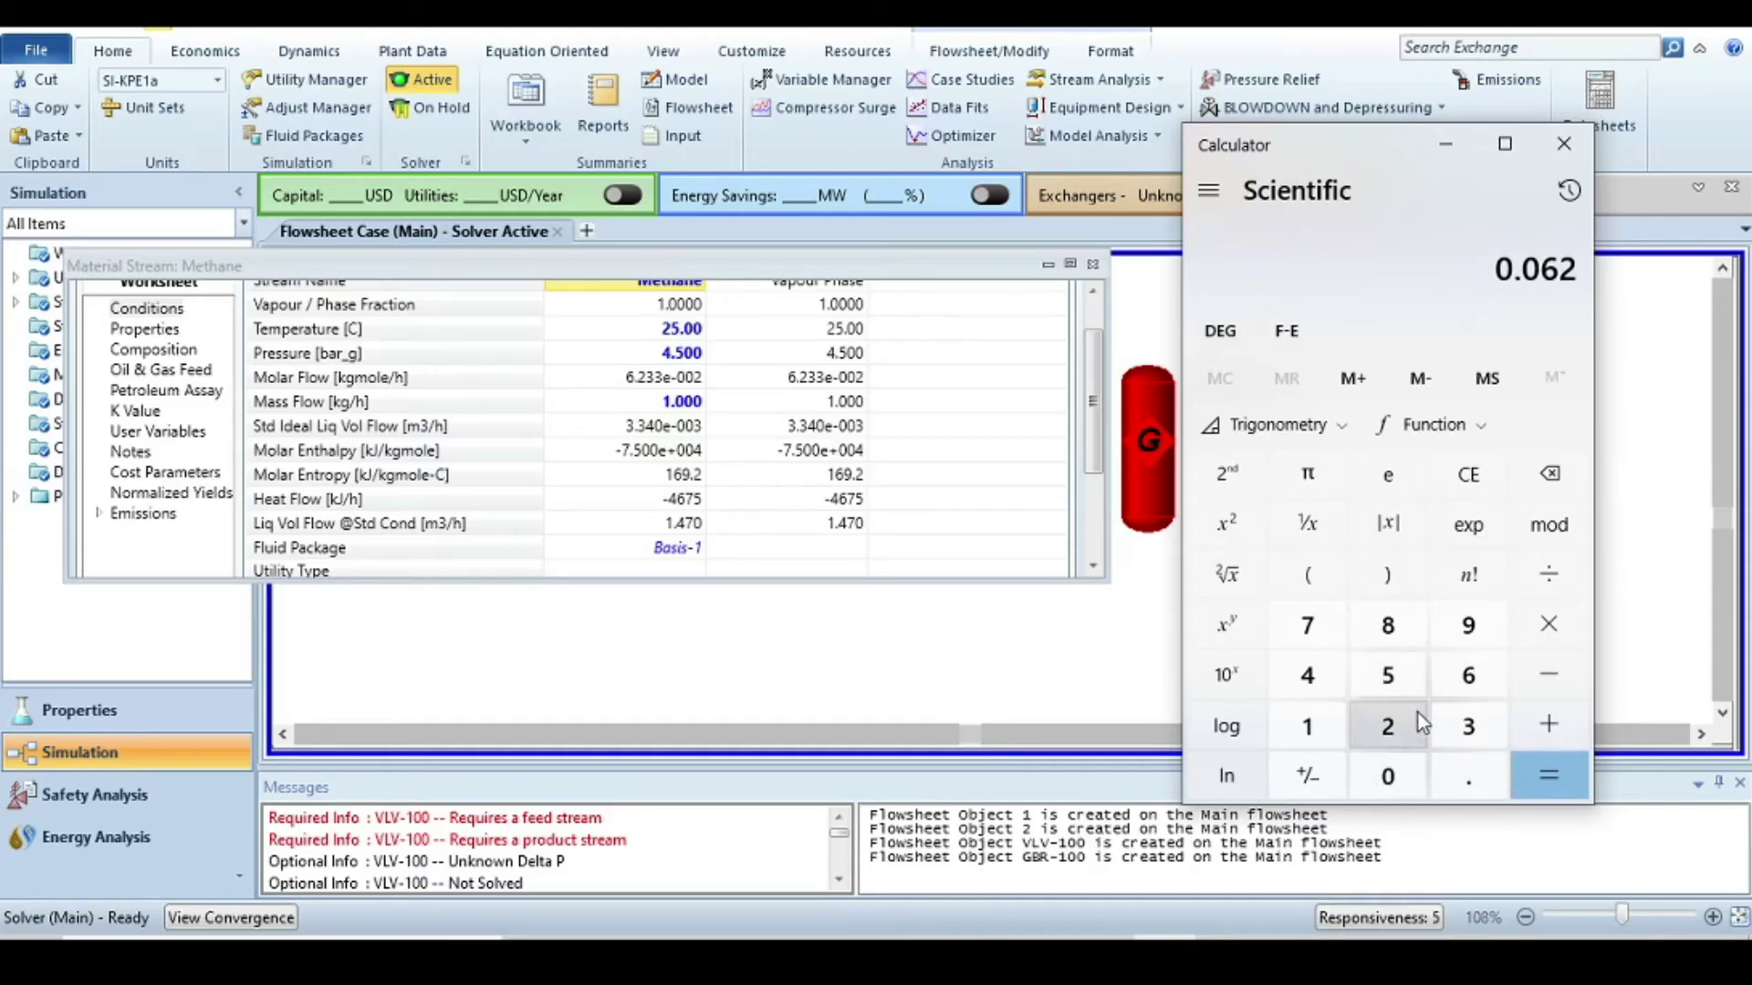
{"action": "double_click", "coordinate": [1465, 735]}
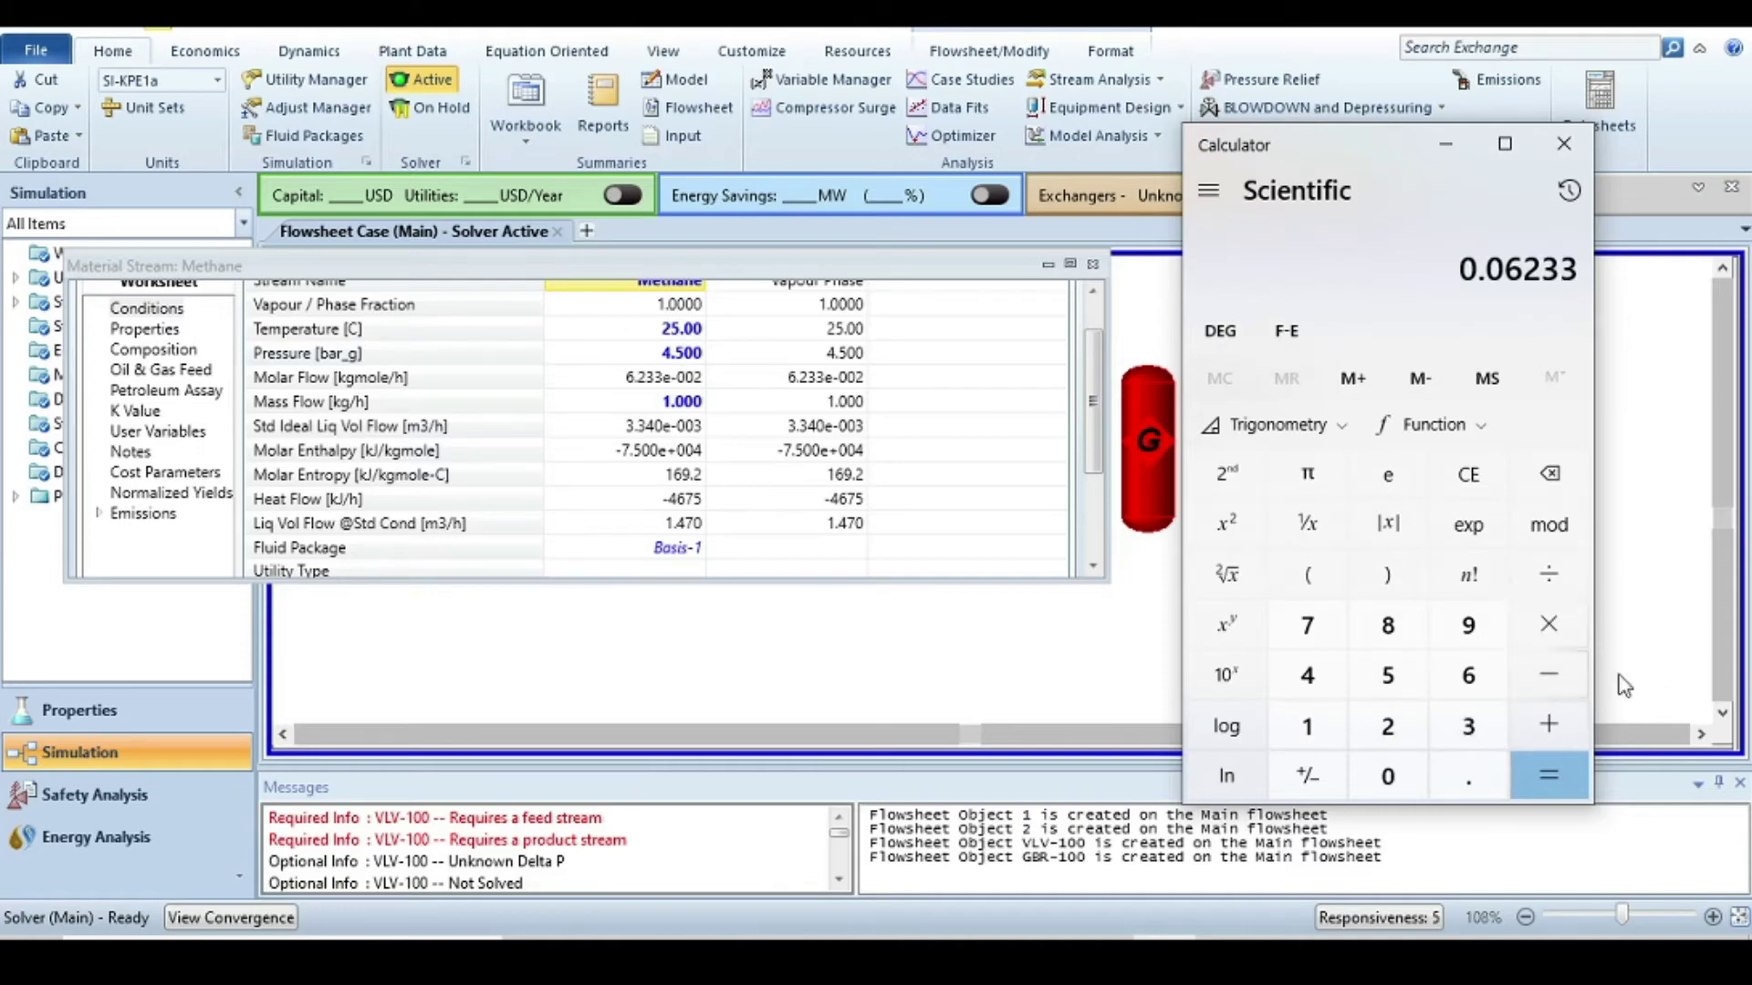
{"action": "left_click", "coordinate": [1548, 626]}
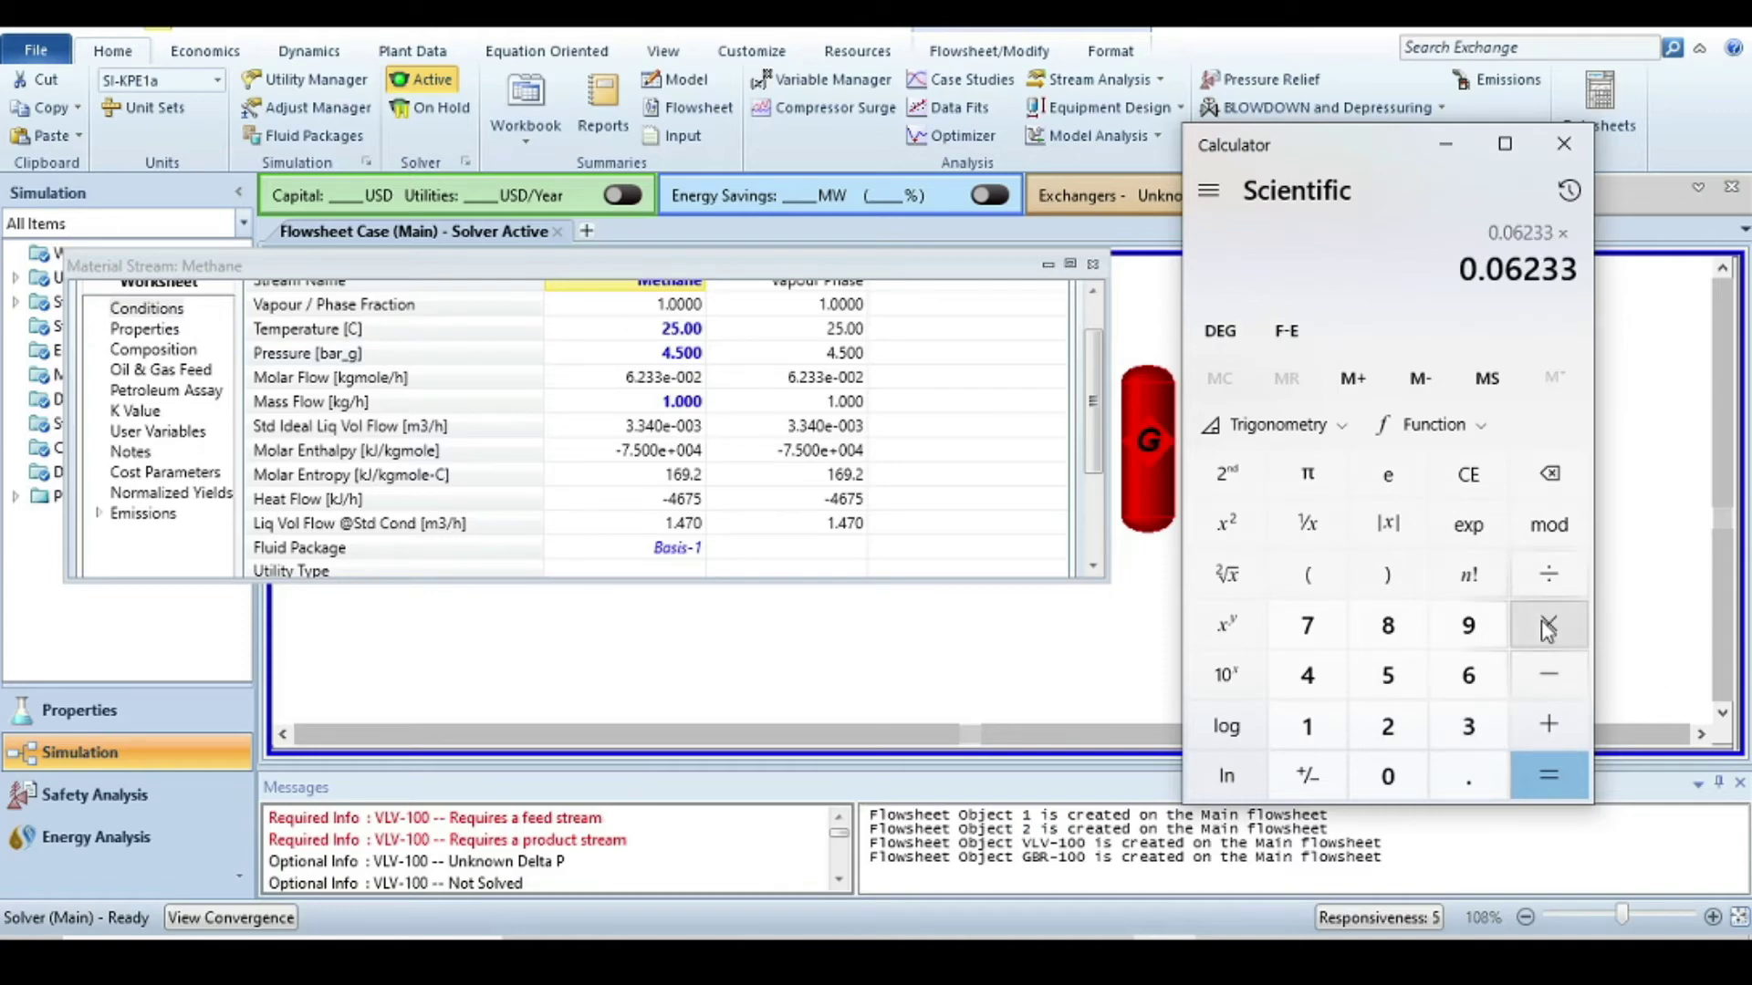
{"action": "left_click", "coordinate": [1314, 722]}
{"action": "left_click", "coordinate": [1313, 721]}
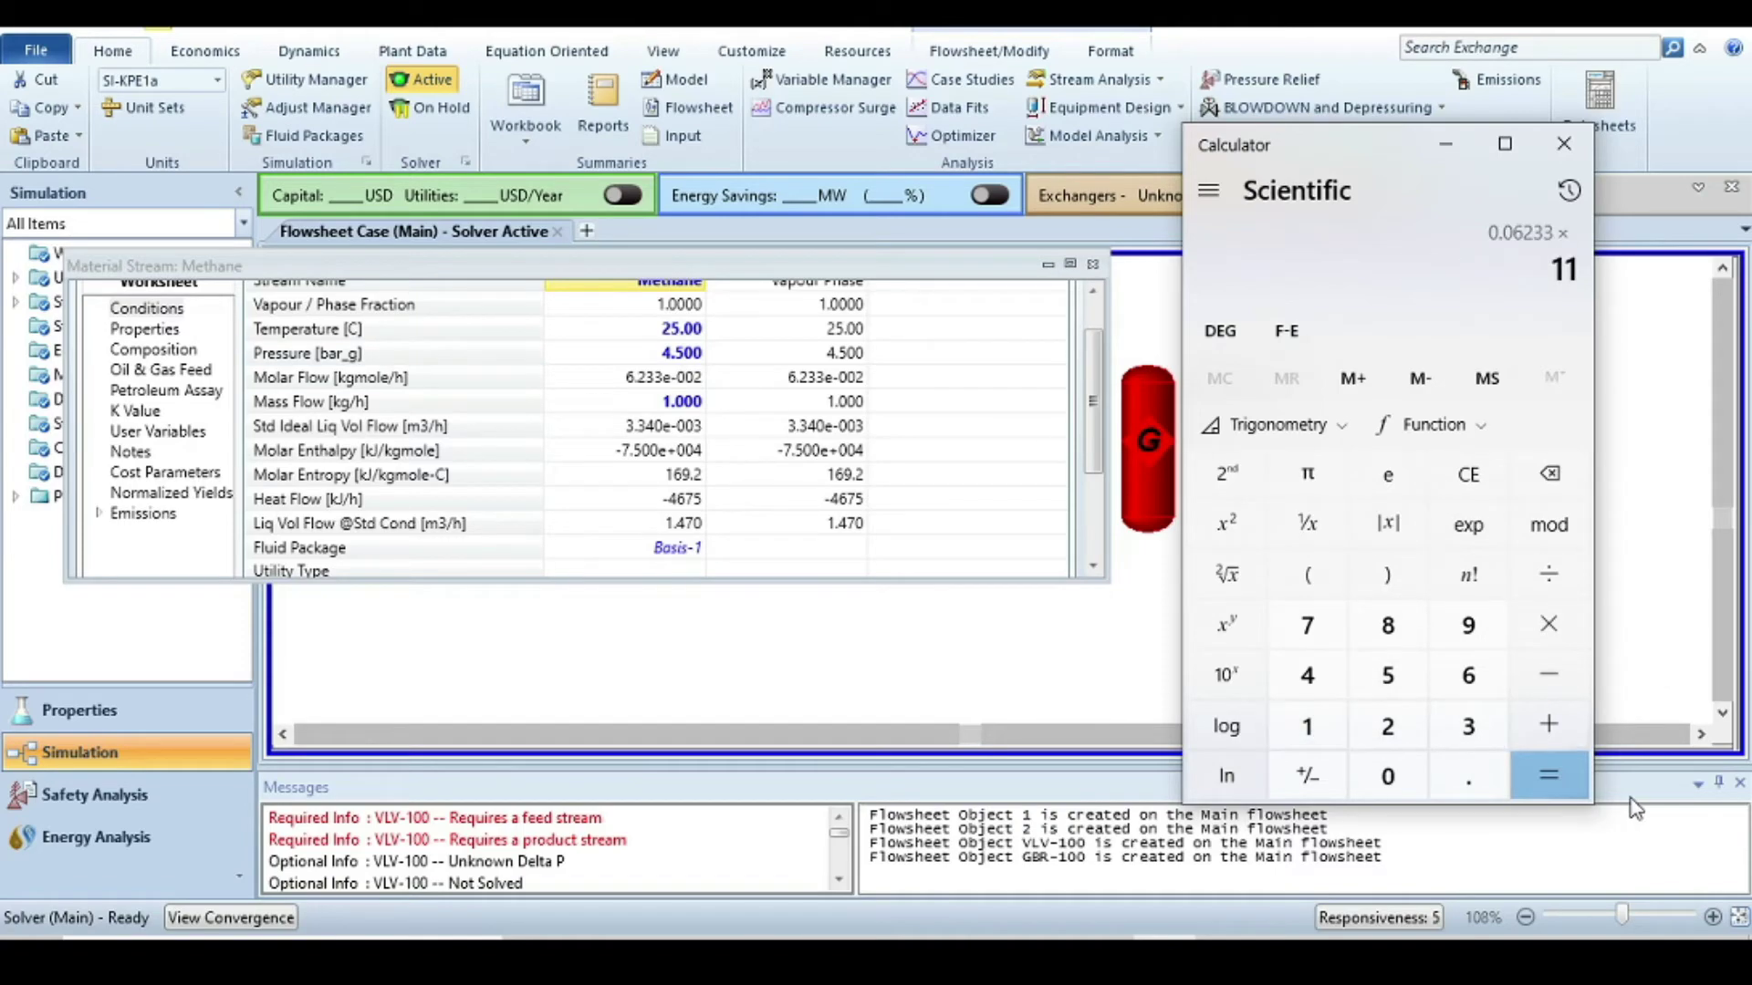
{"action": "left_click", "coordinate": [1569, 782]}
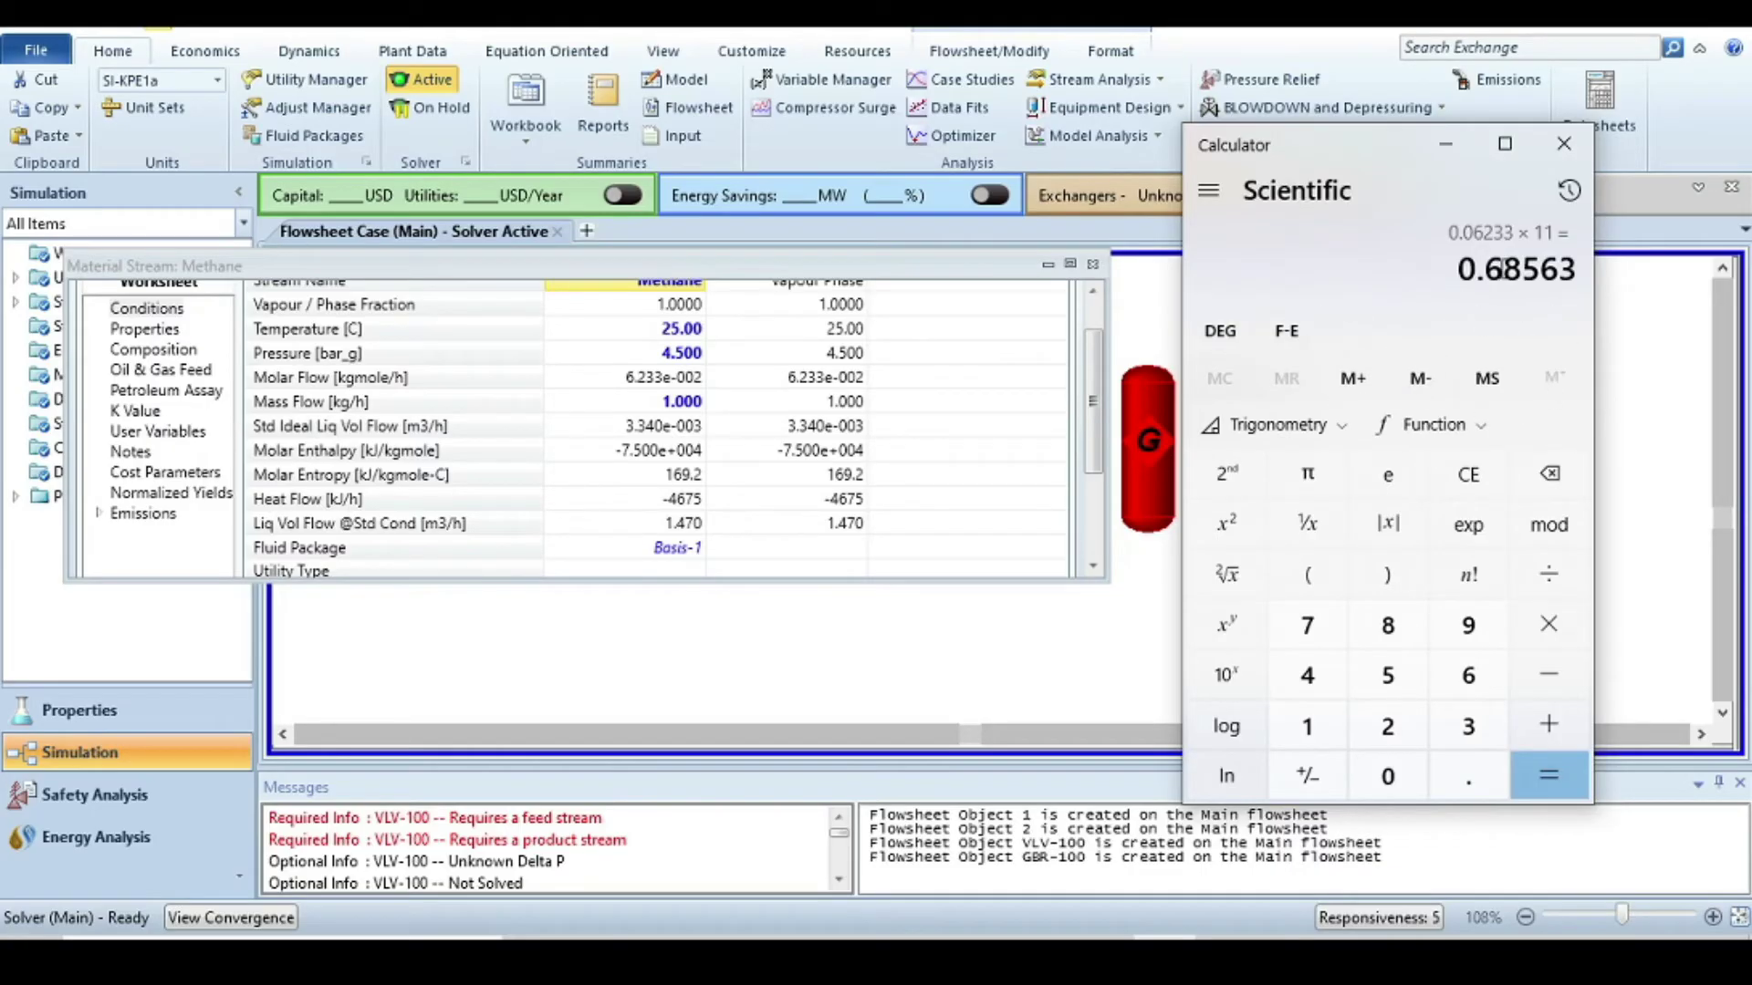
- Close the Methane stream's properties and rename material stream 2 on the flowsheet as Air
{"action": "left_click", "coordinate": [1093, 264]}
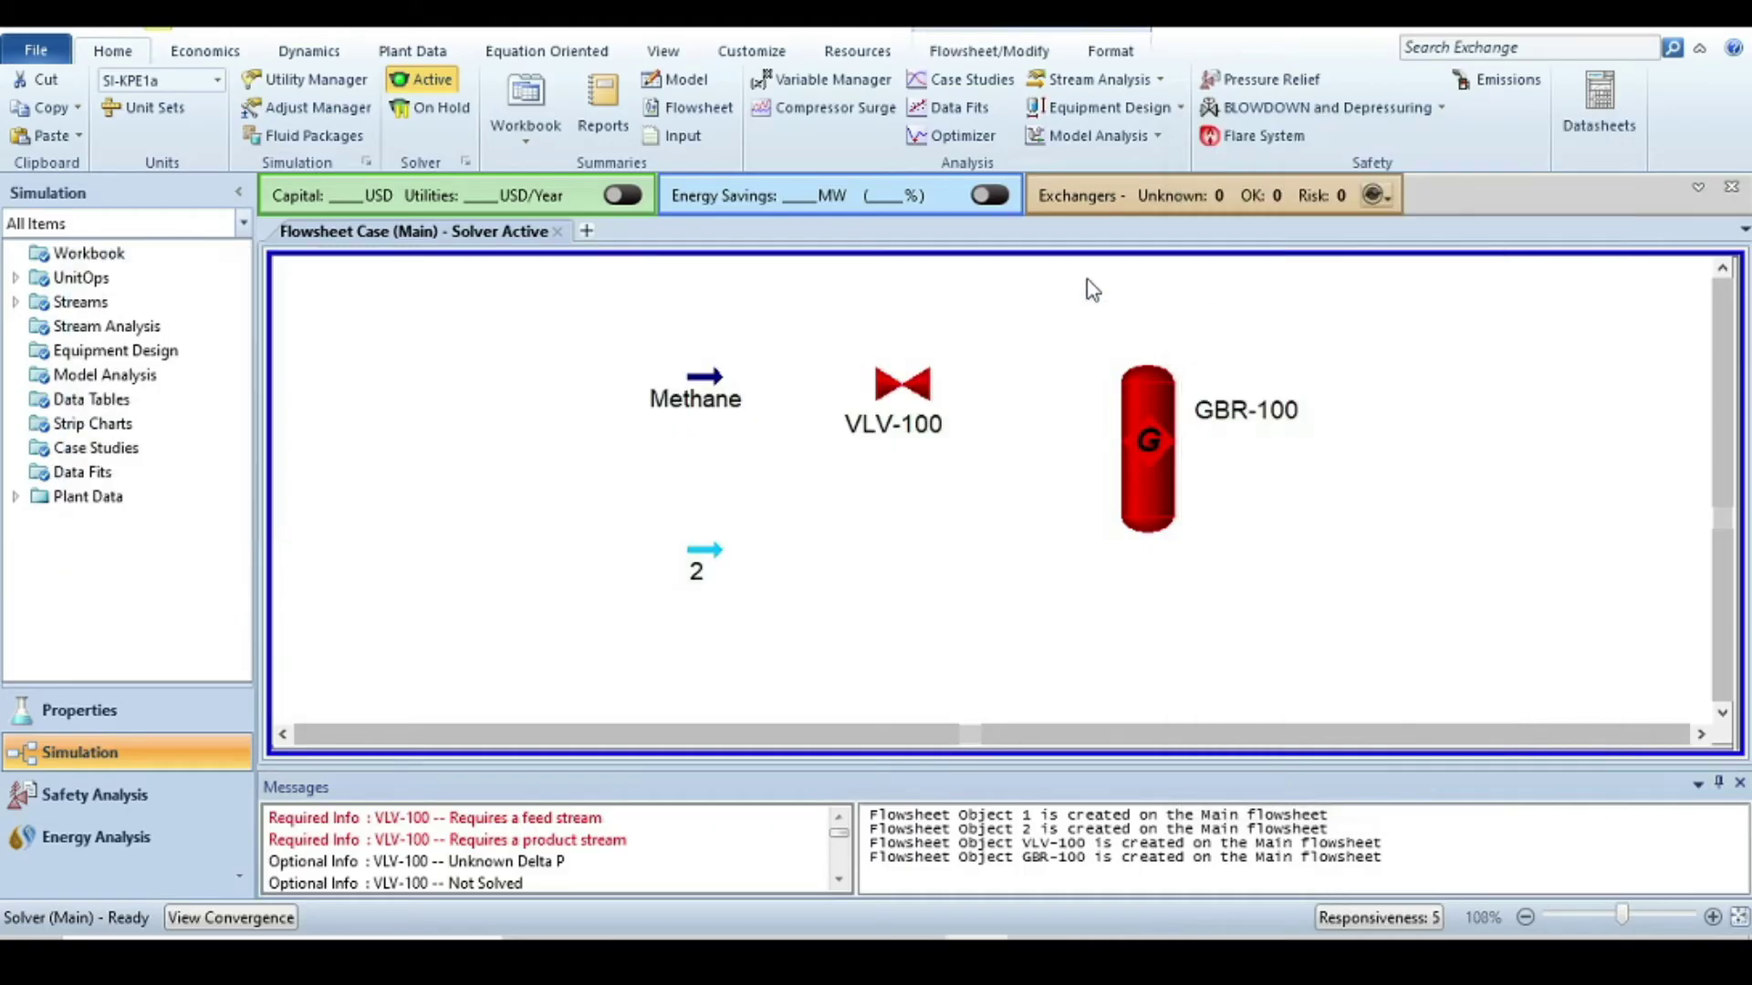
{"action": "double_click", "coordinate": [704, 550]}
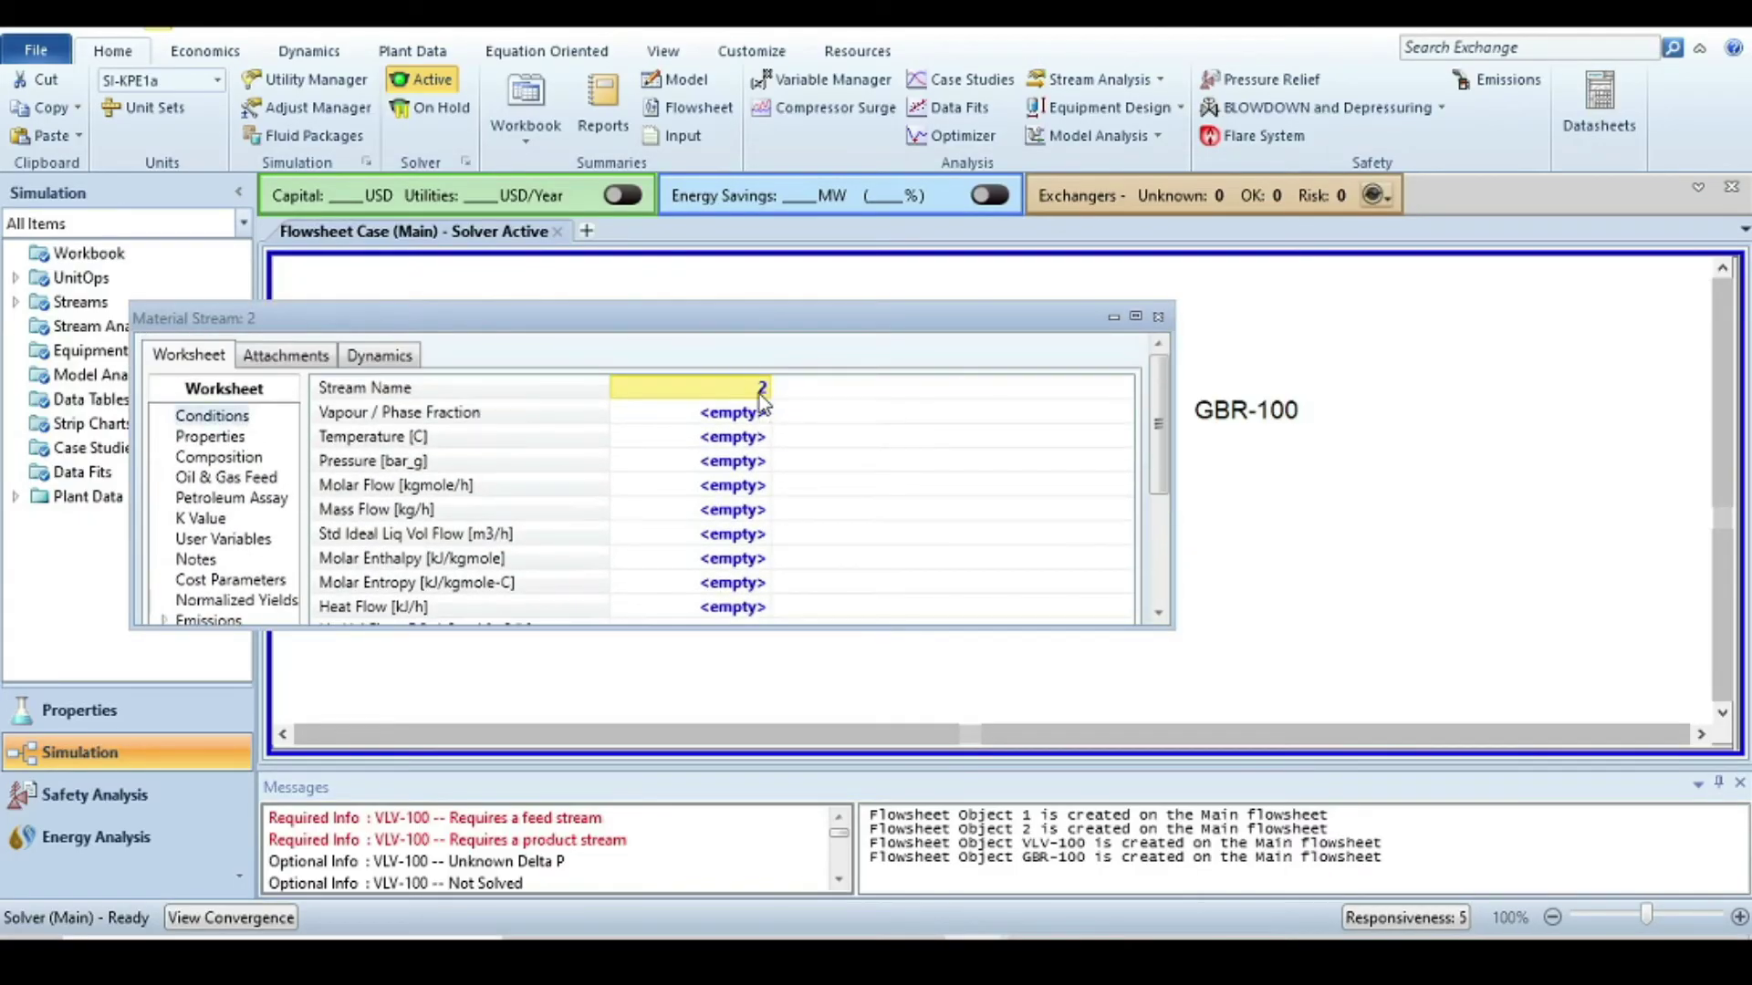
{"action": "left_click", "coordinate": [760, 390]}
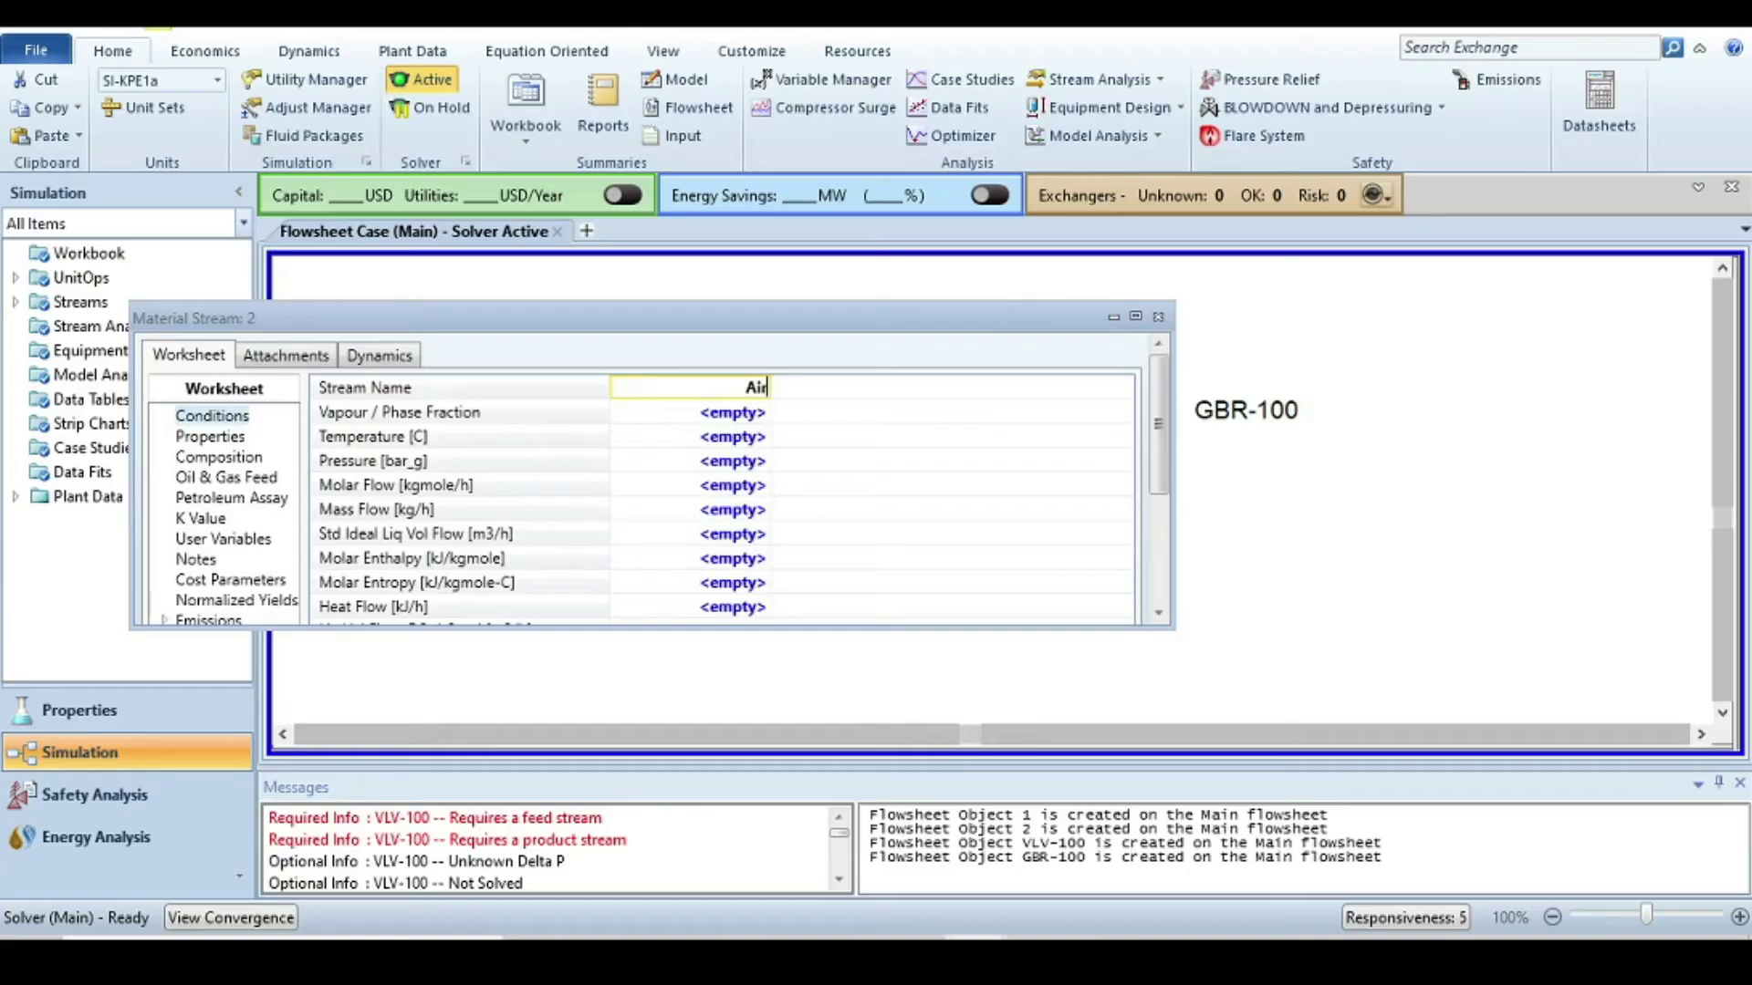
{"action": "key", "text": "Return"}
- Set the Air stream's temperature to 25 C and pressure to 1.5 bar_g, checking them against the Problem statement slide in PowerPoint
{"action": "key", "text": "Down"}
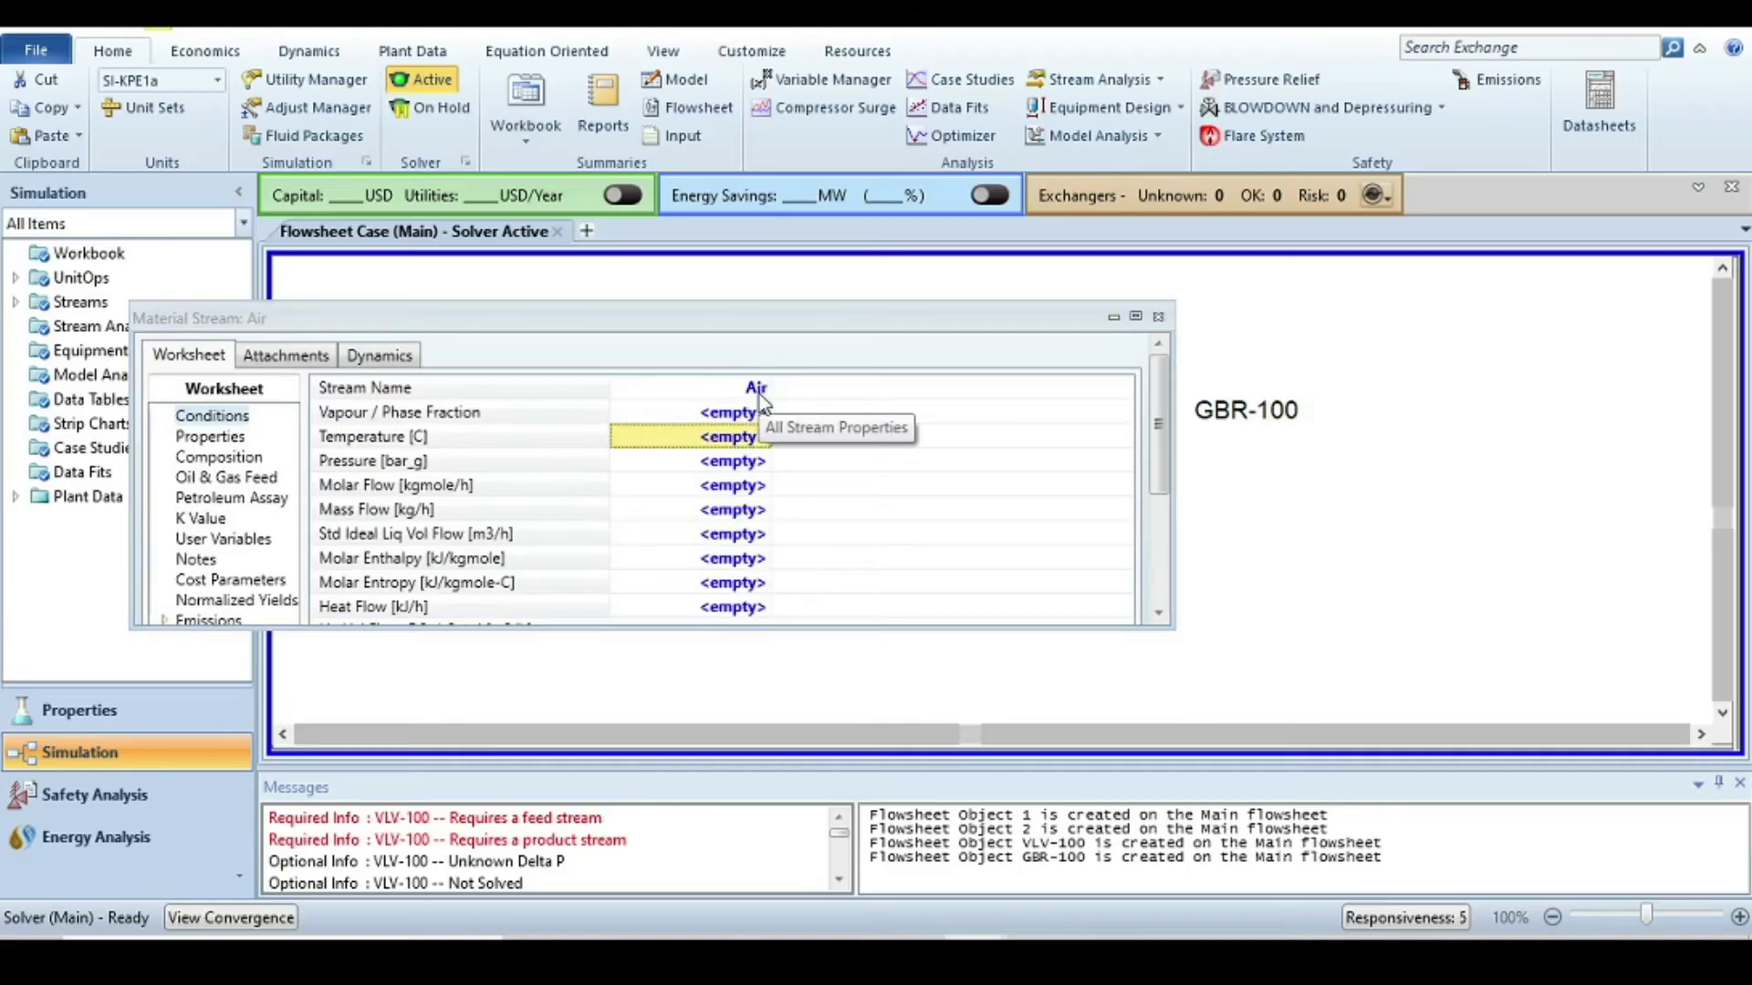
{"action": "key", "text": "F2"}
{"action": "type", "text": "25"}
{"action": "key", "text": "Return"}
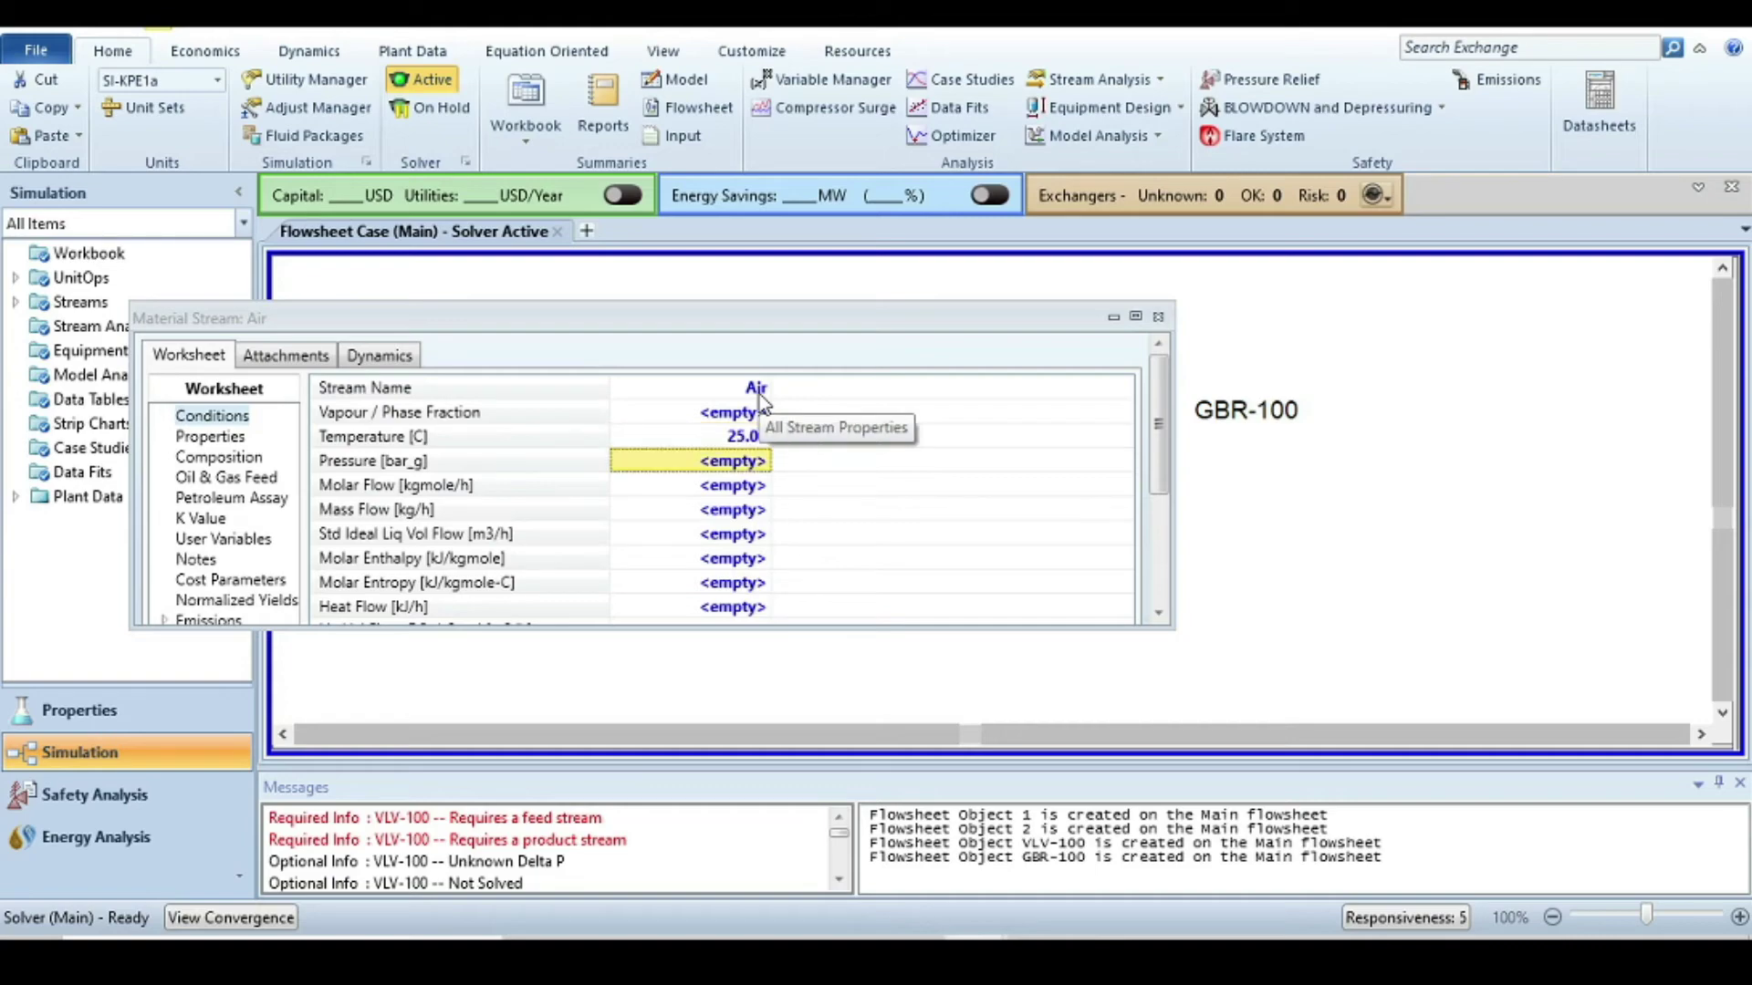
{"action": "key", "text": "F2"}
{"action": "type", "text": "1.5"}
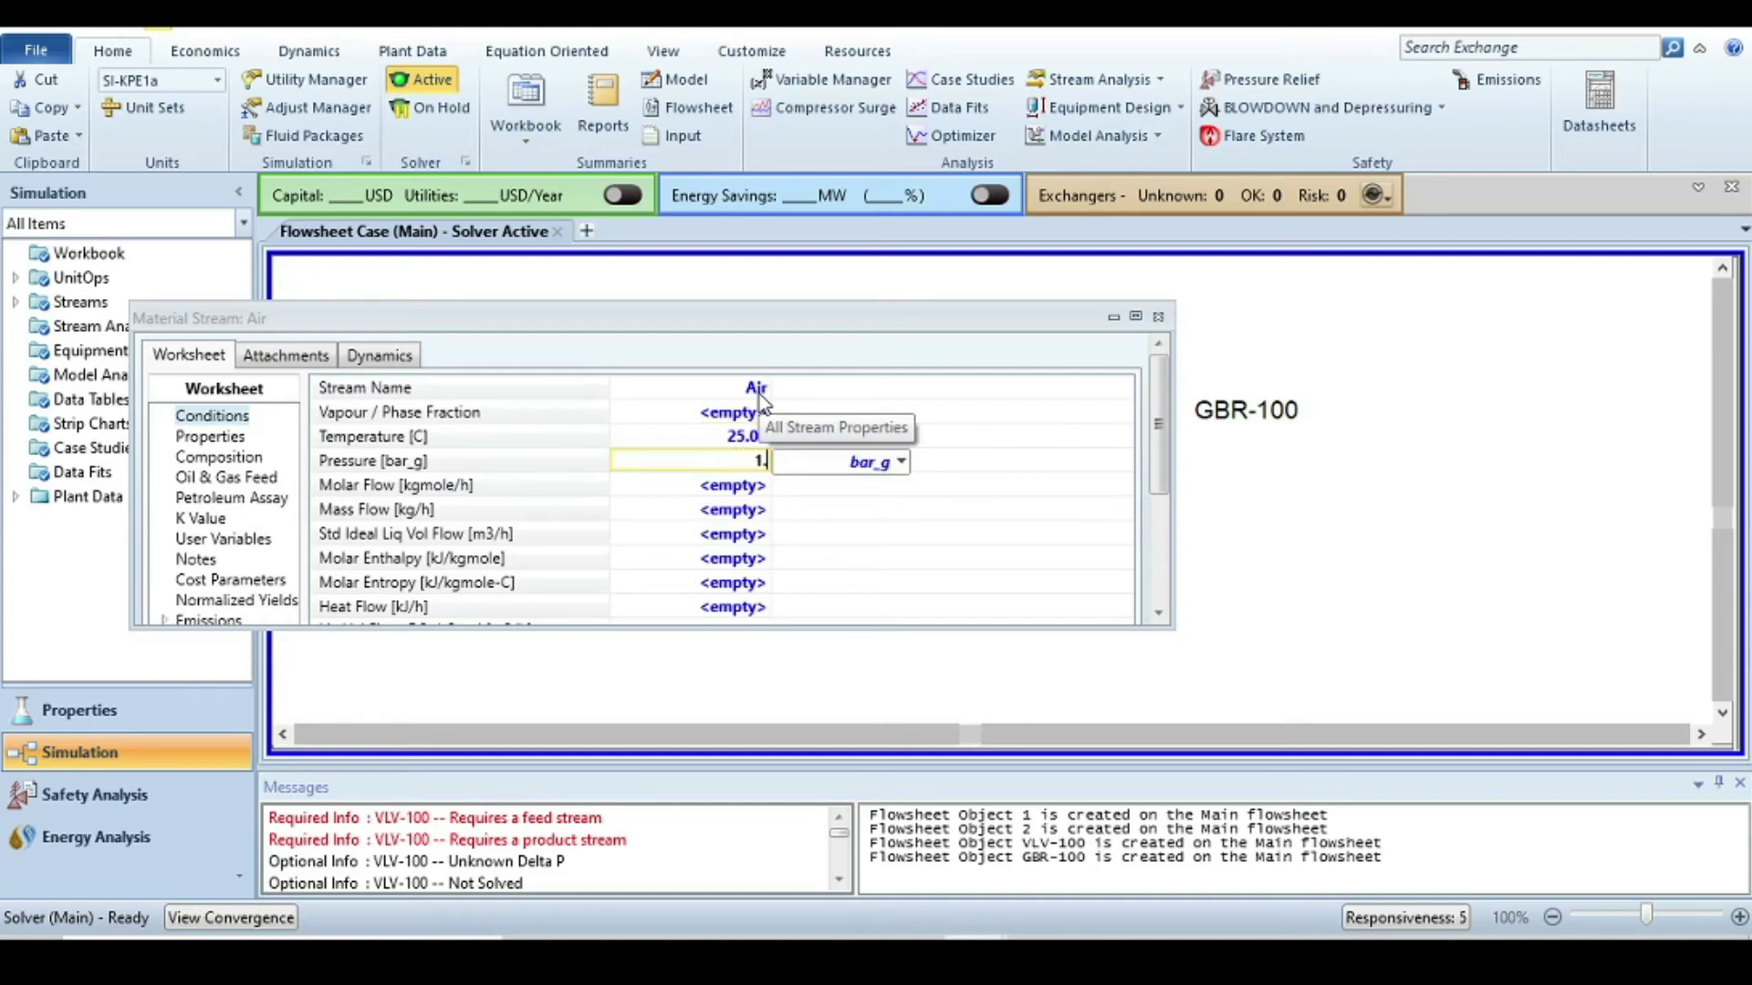
{"action": "key", "text": "Return"}
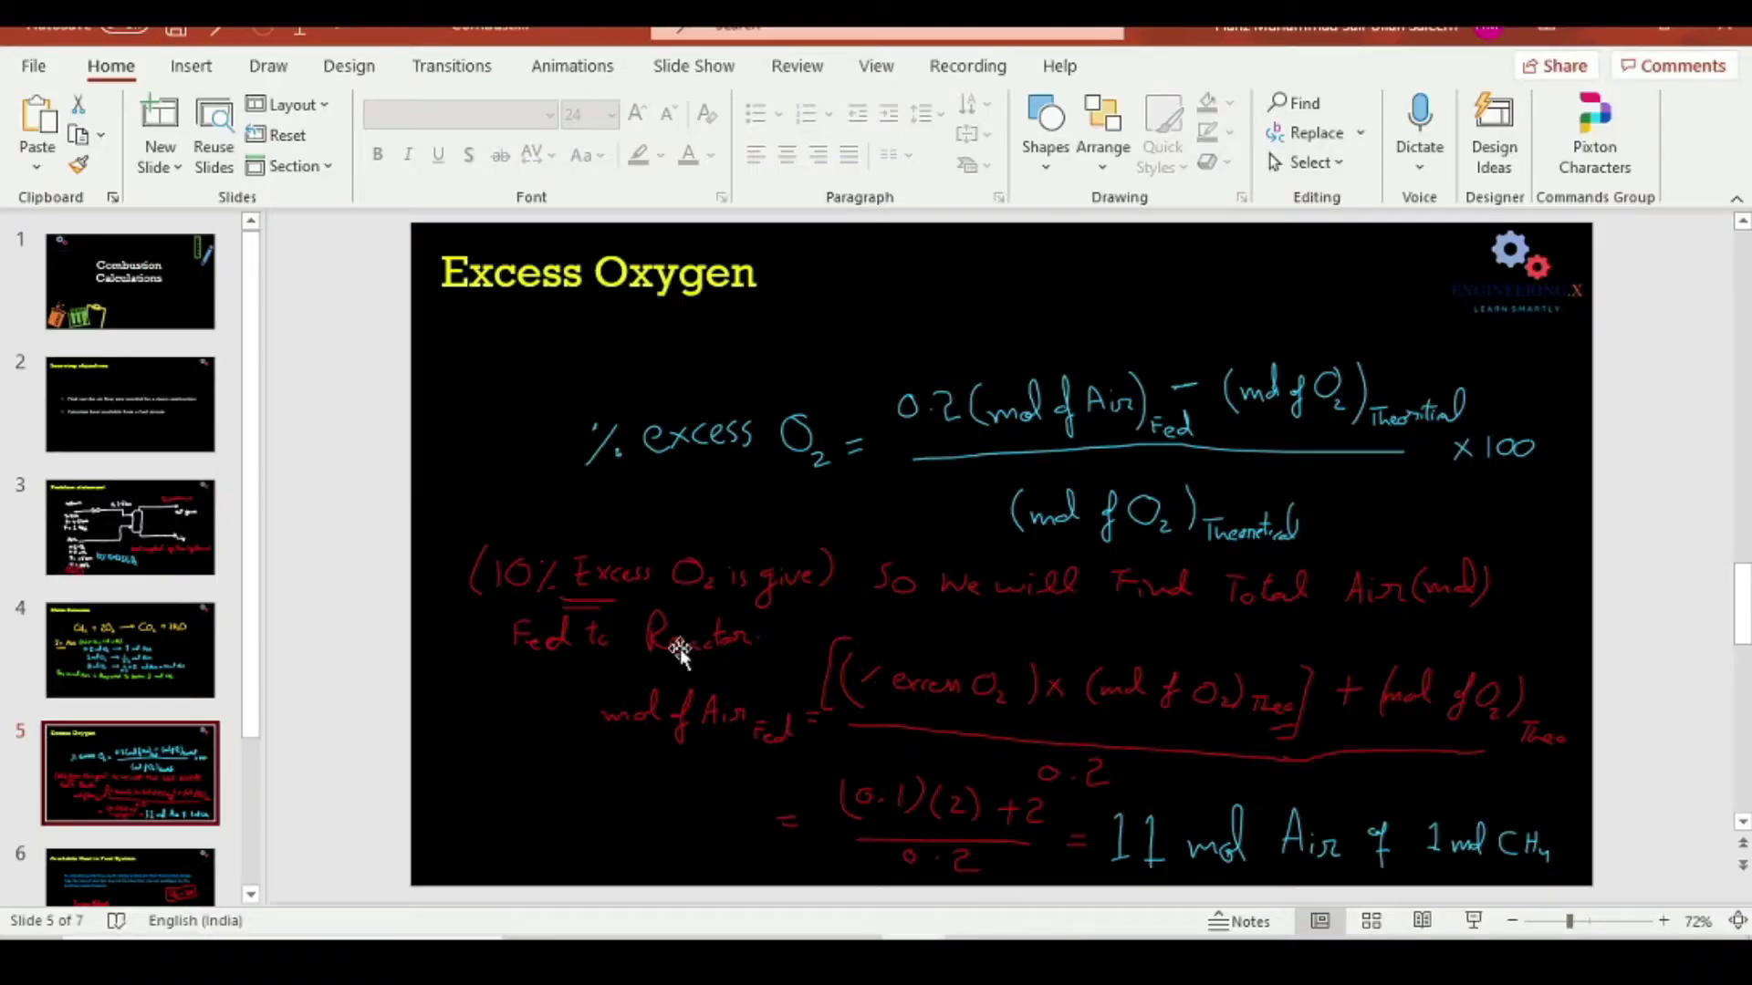
{"action": "left_click", "coordinate": [112, 516]}
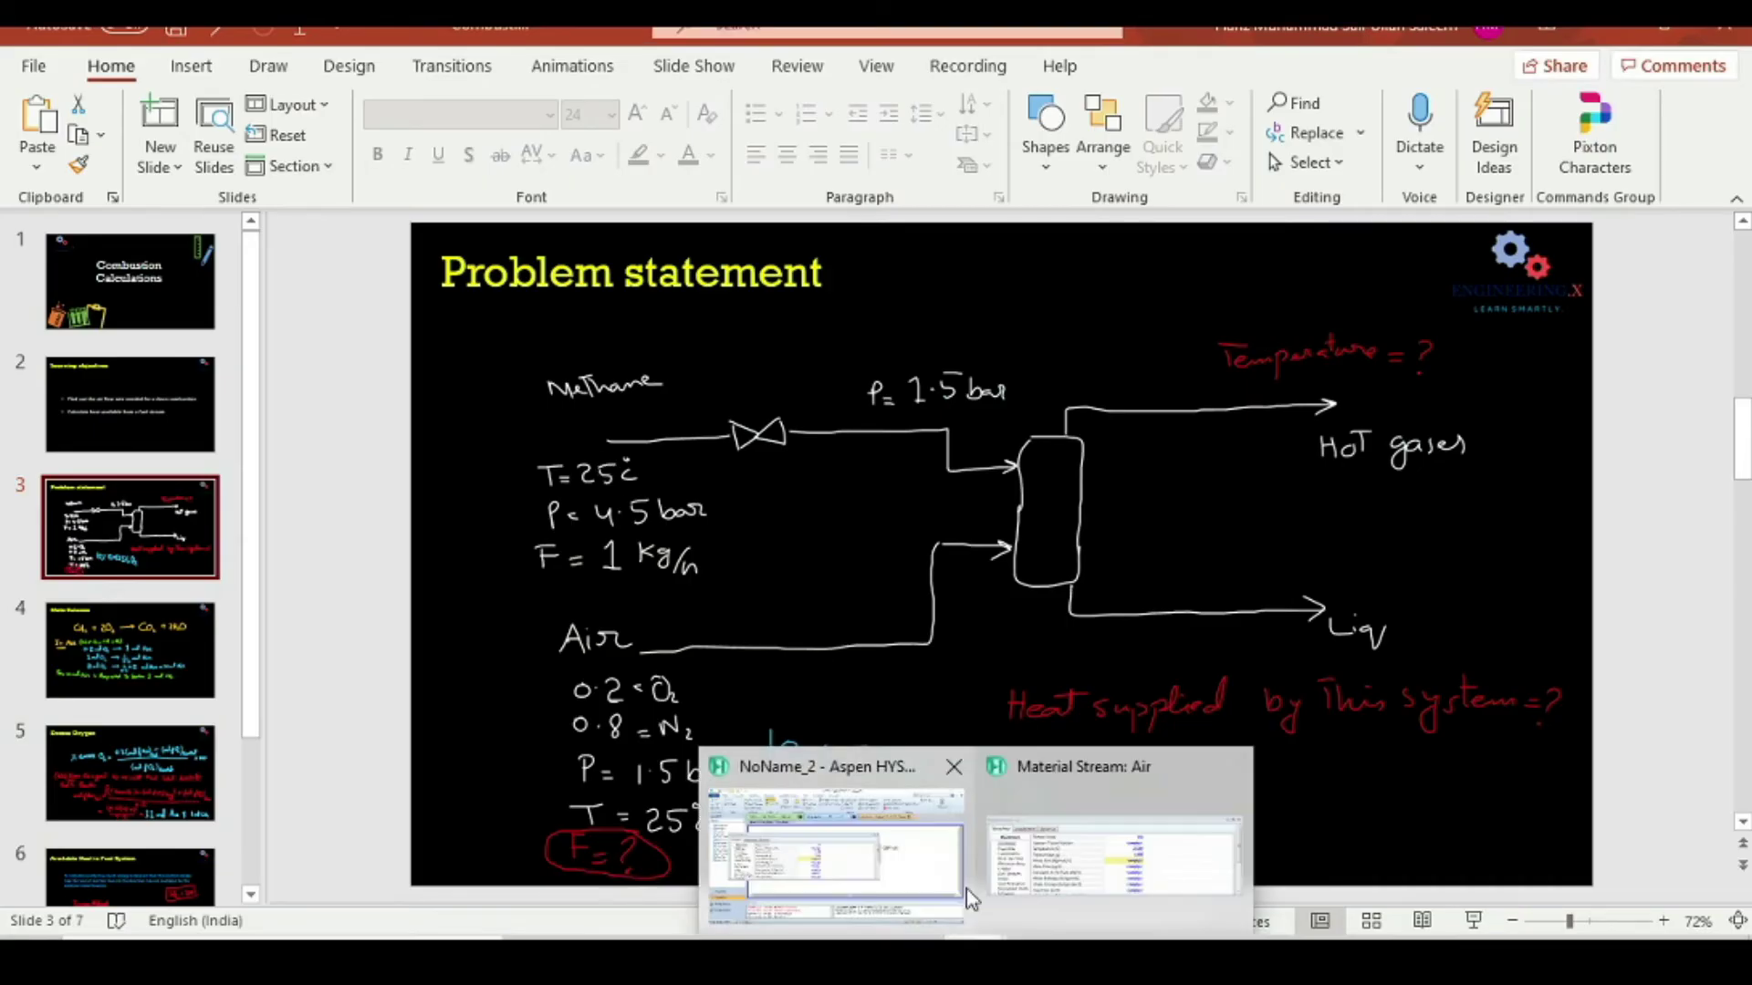
{"action": "left_click", "coordinate": [905, 855]}
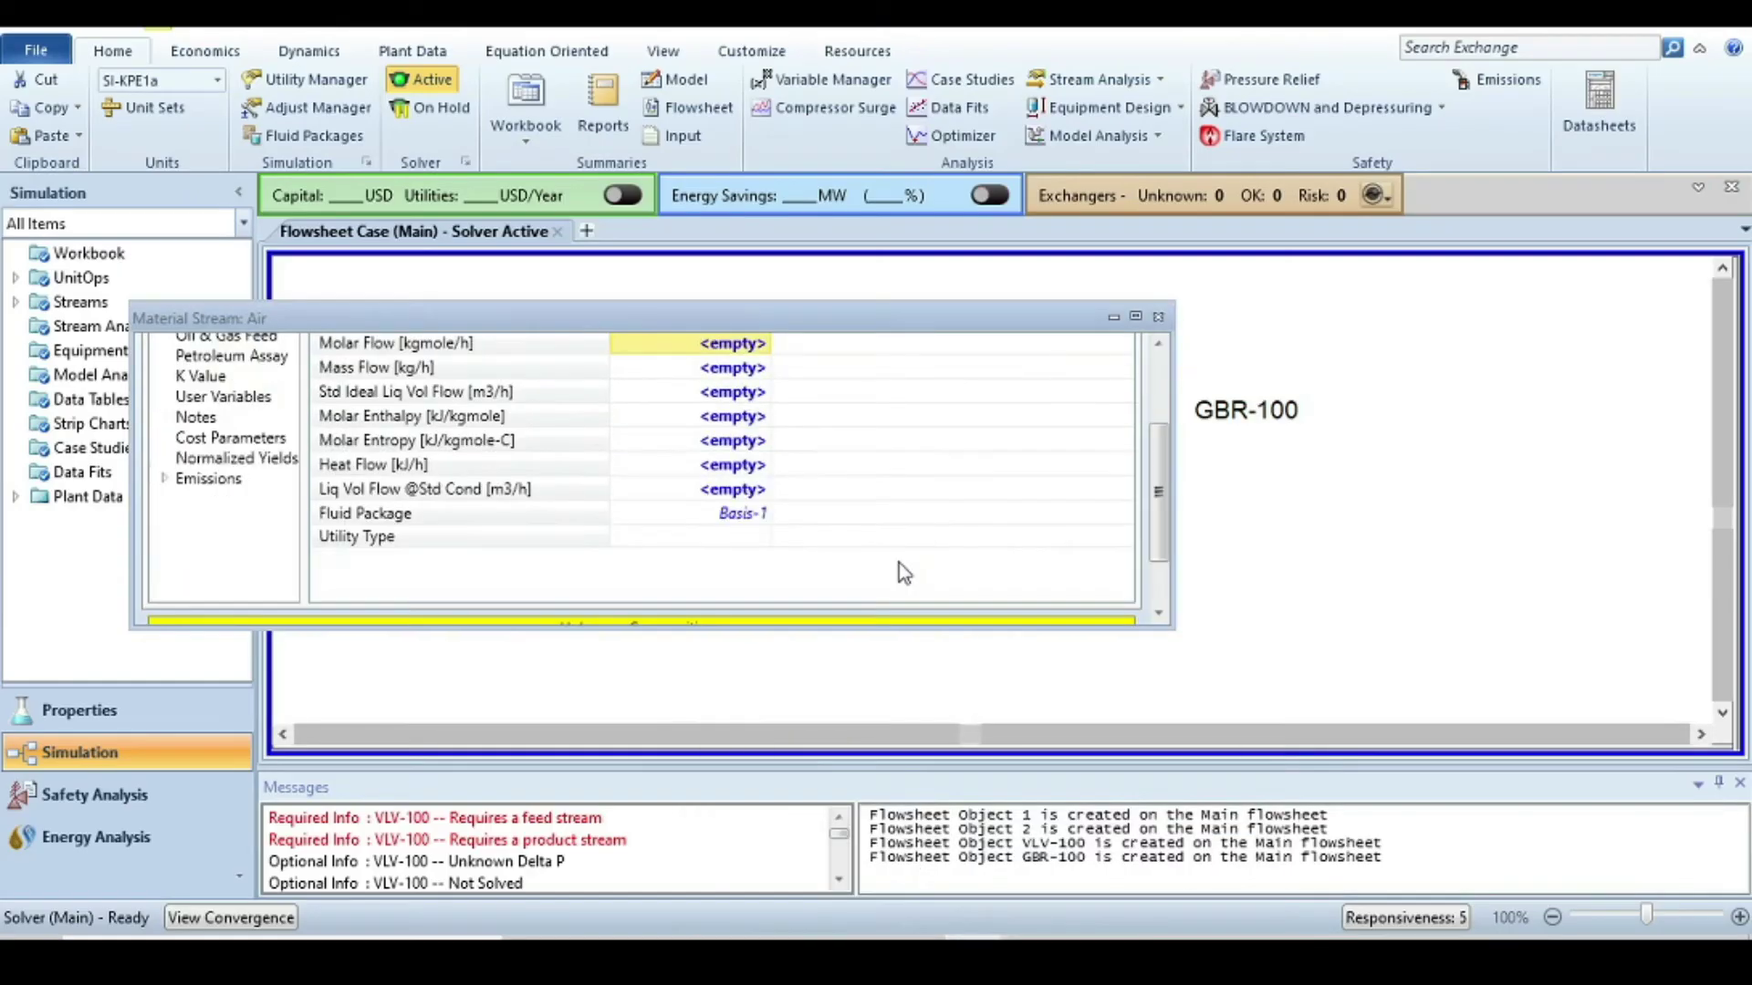
- Set the Air stream's molar flow to 0.68563 kgmole/h, checking it against the Calculator result
{"action": "left_click_drag", "start_coordinate": [1156, 534], "coordinate": [1161, 467]}
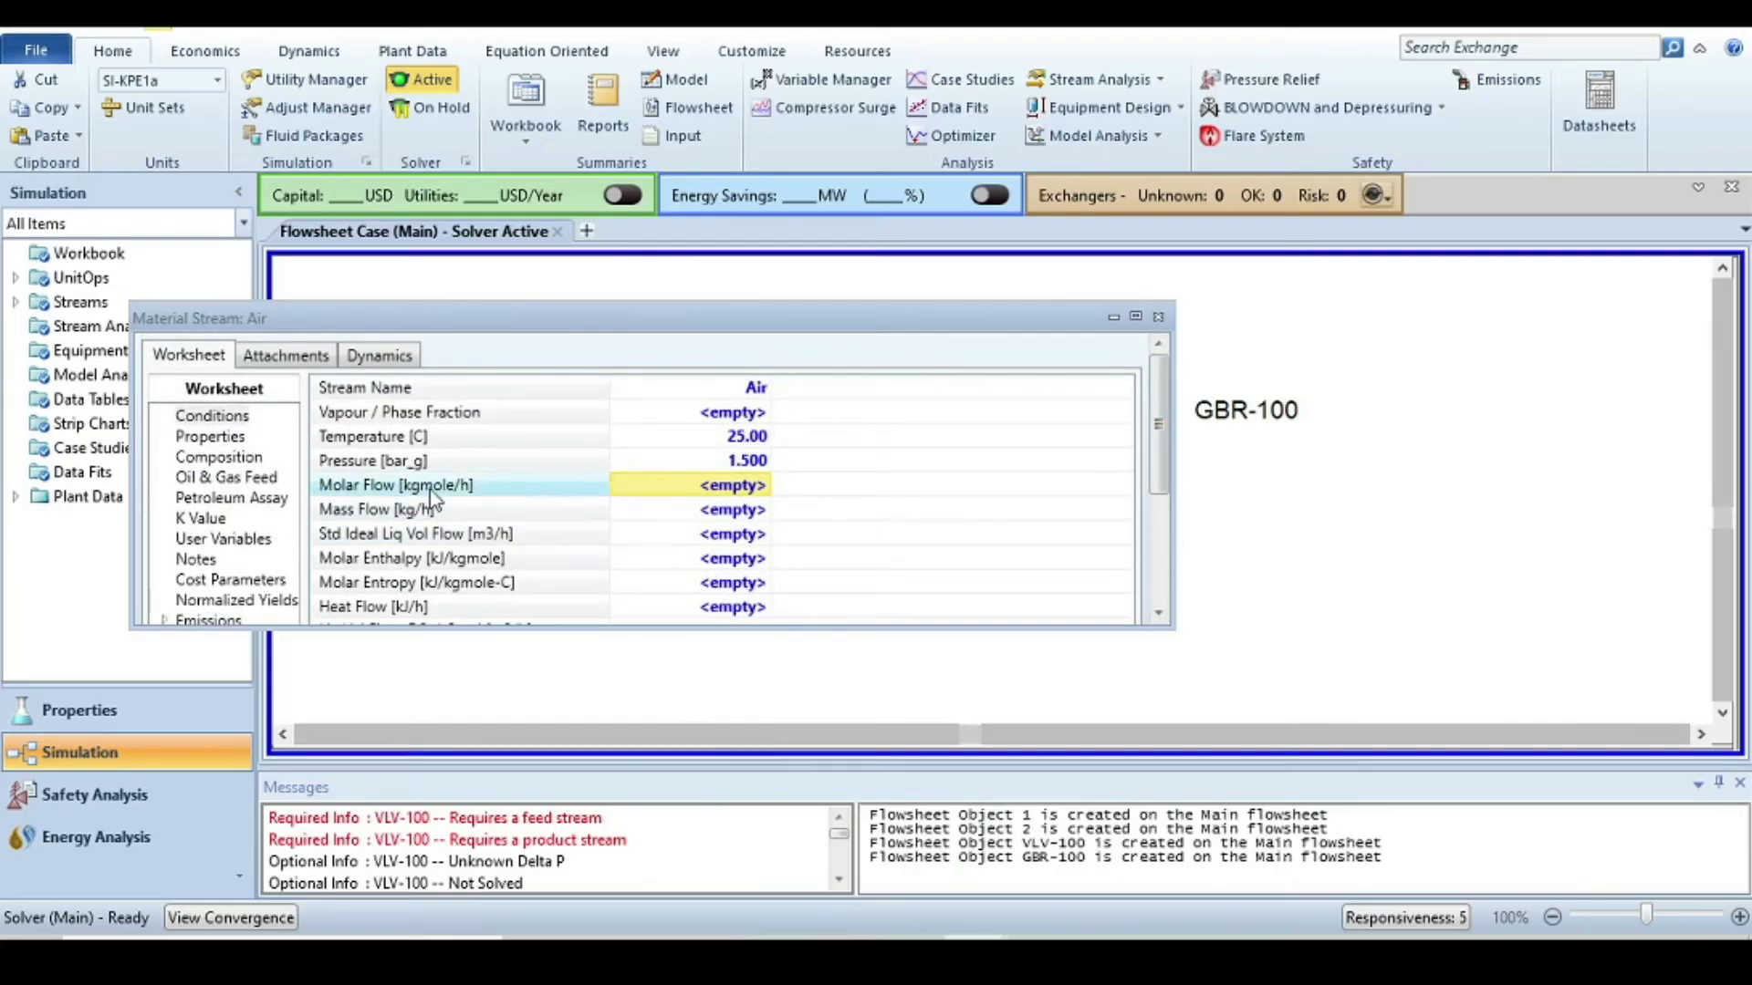
{"action": "key", "text": "alt+Tab"}
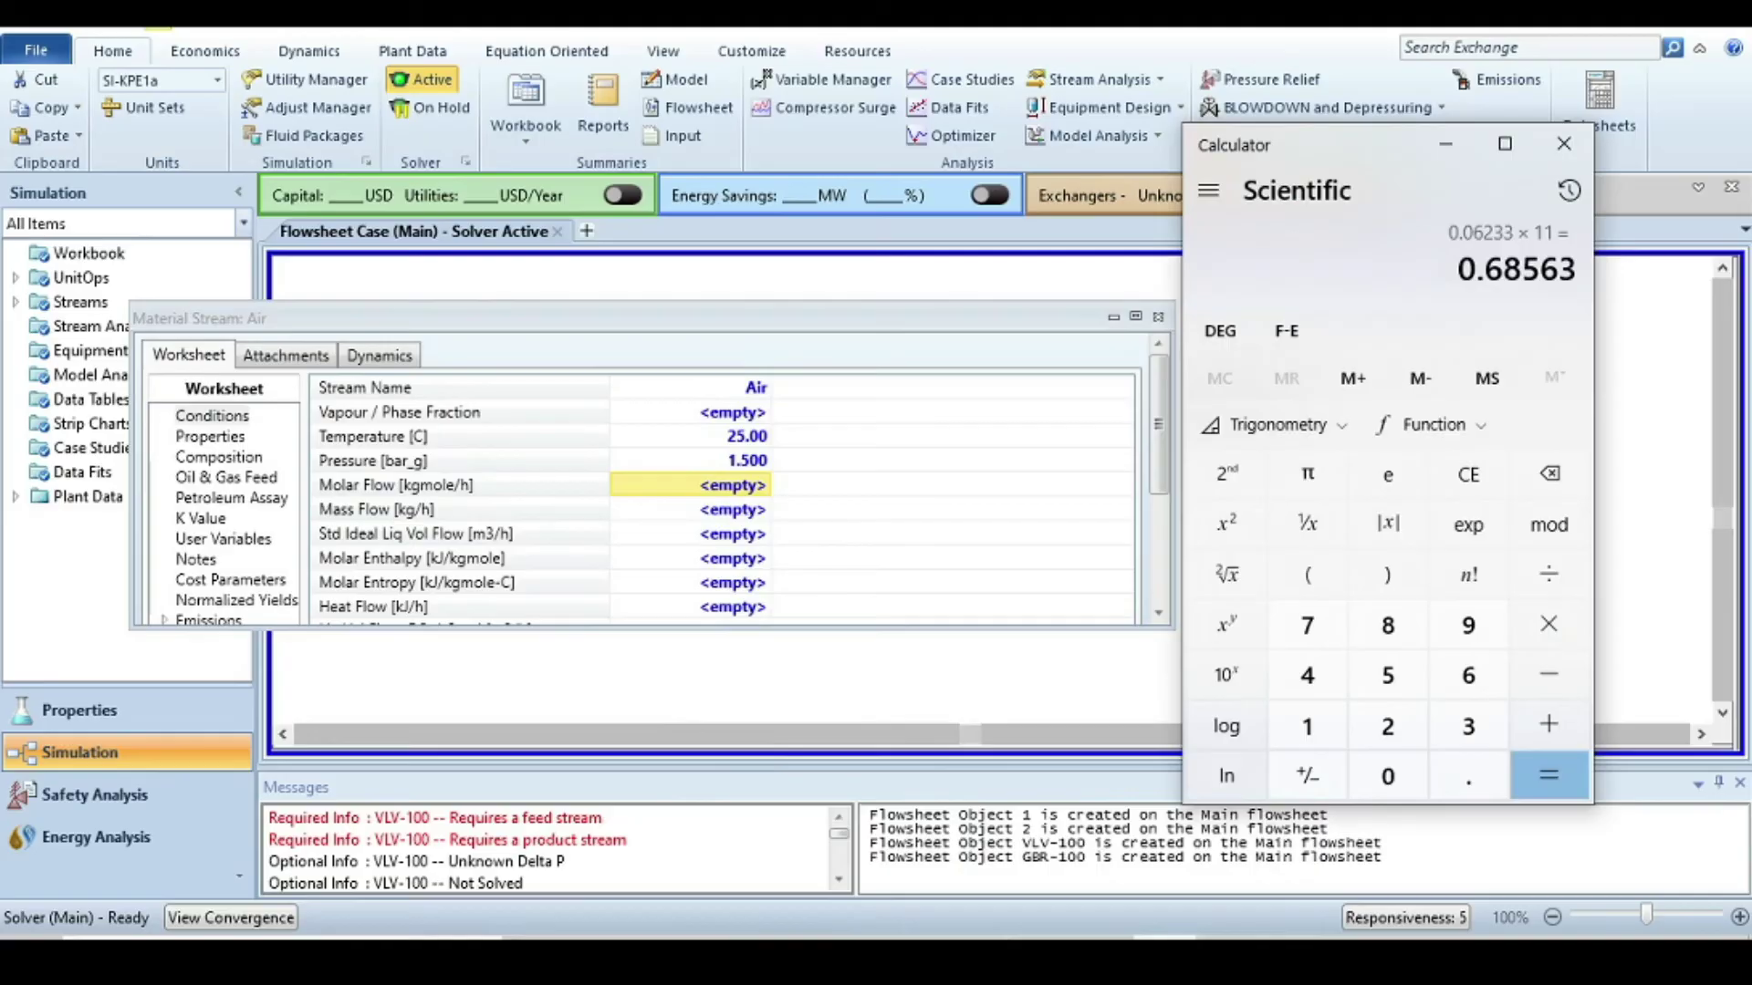
{"action": "left_click", "coordinate": [758, 494]}
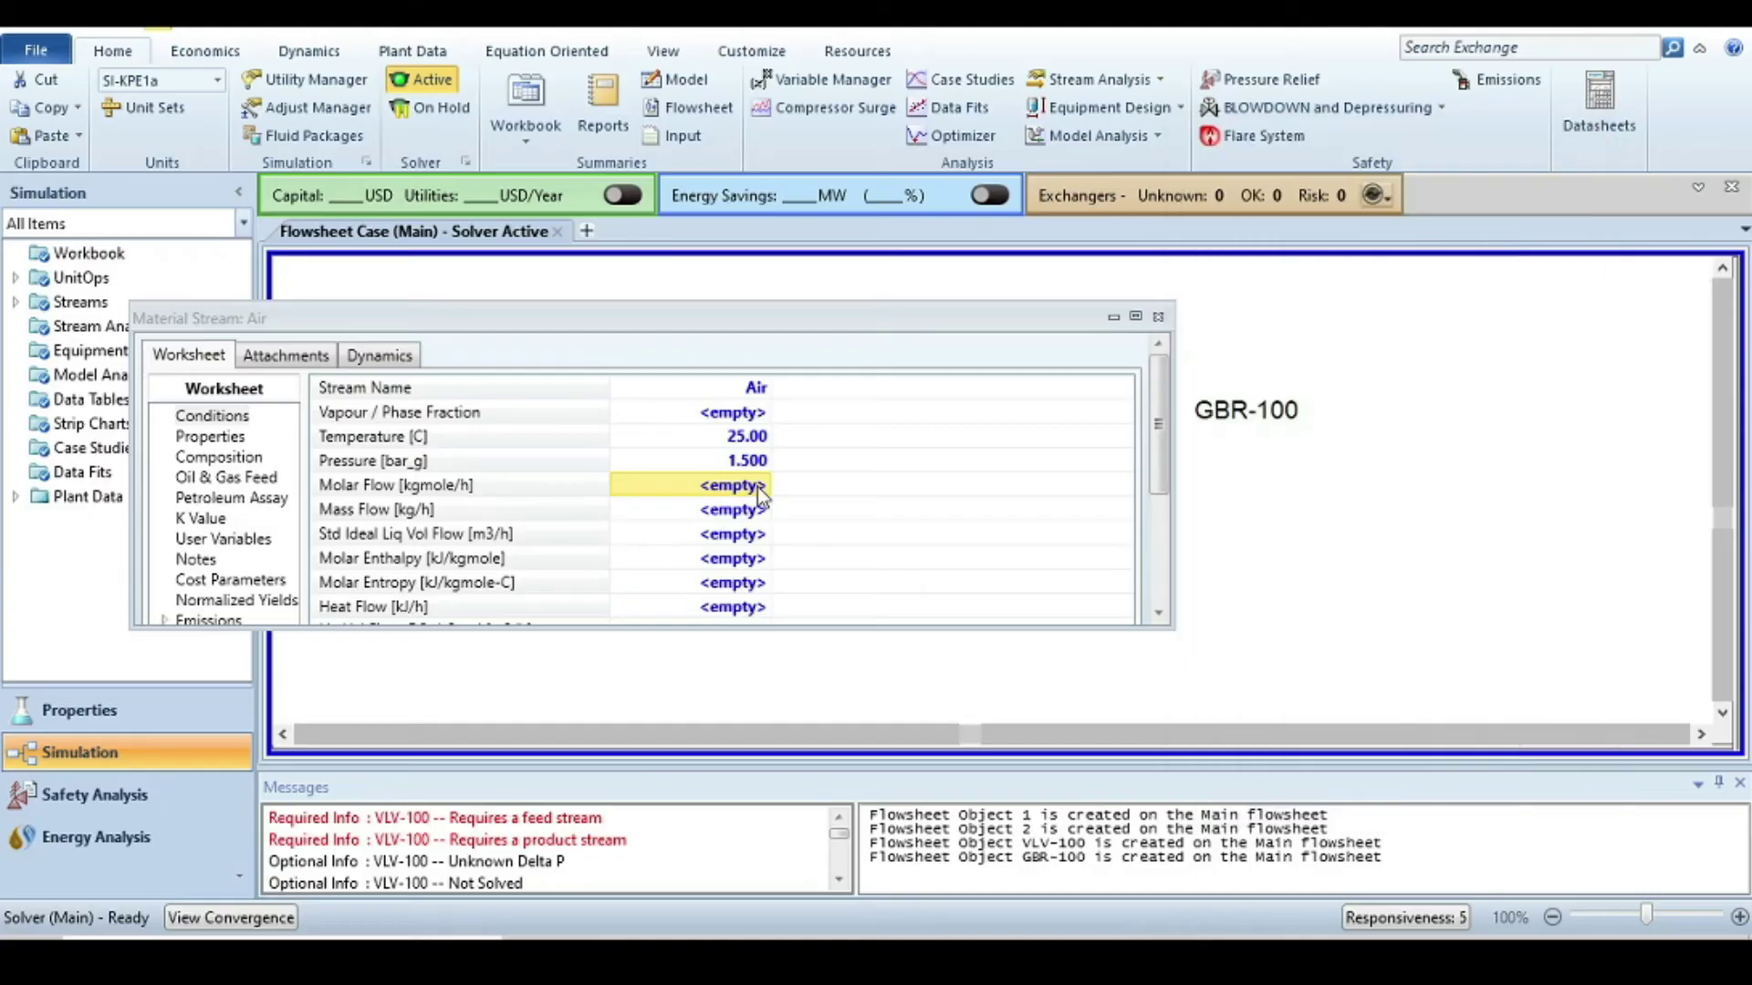
{"action": "left_click", "coordinate": [760, 486]}
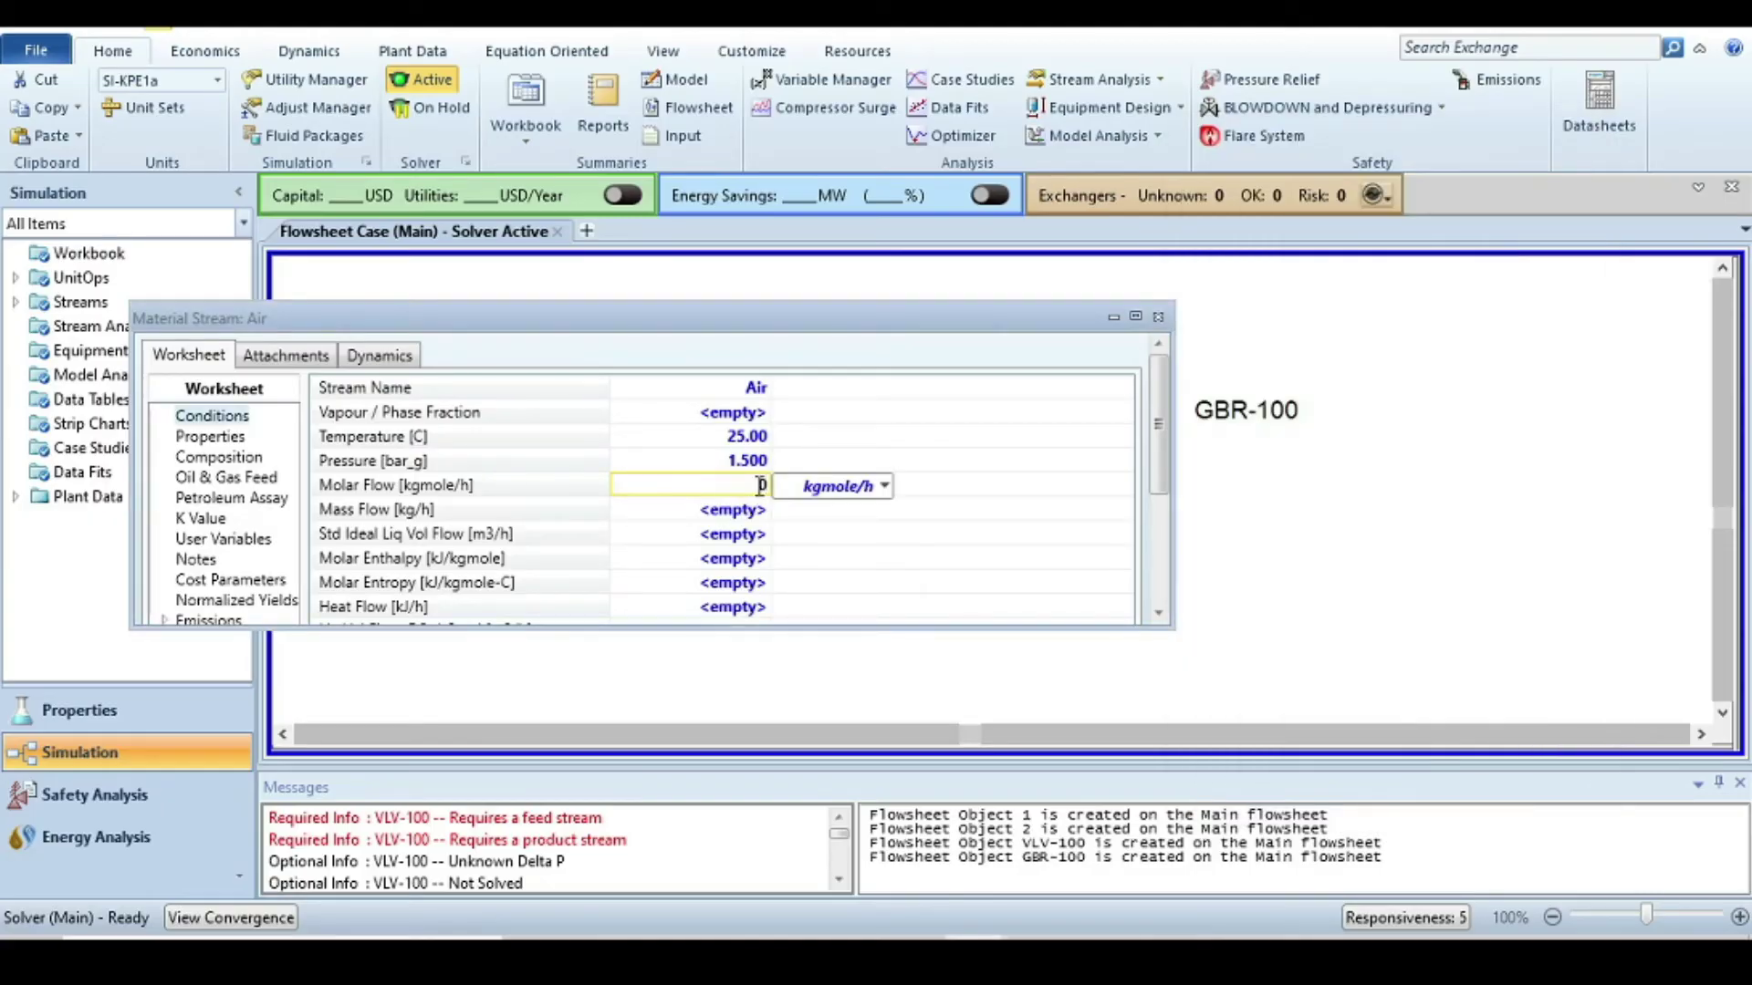
{"action": "type", "text": "0.68563"}
{"action": "key", "text": "Return"}
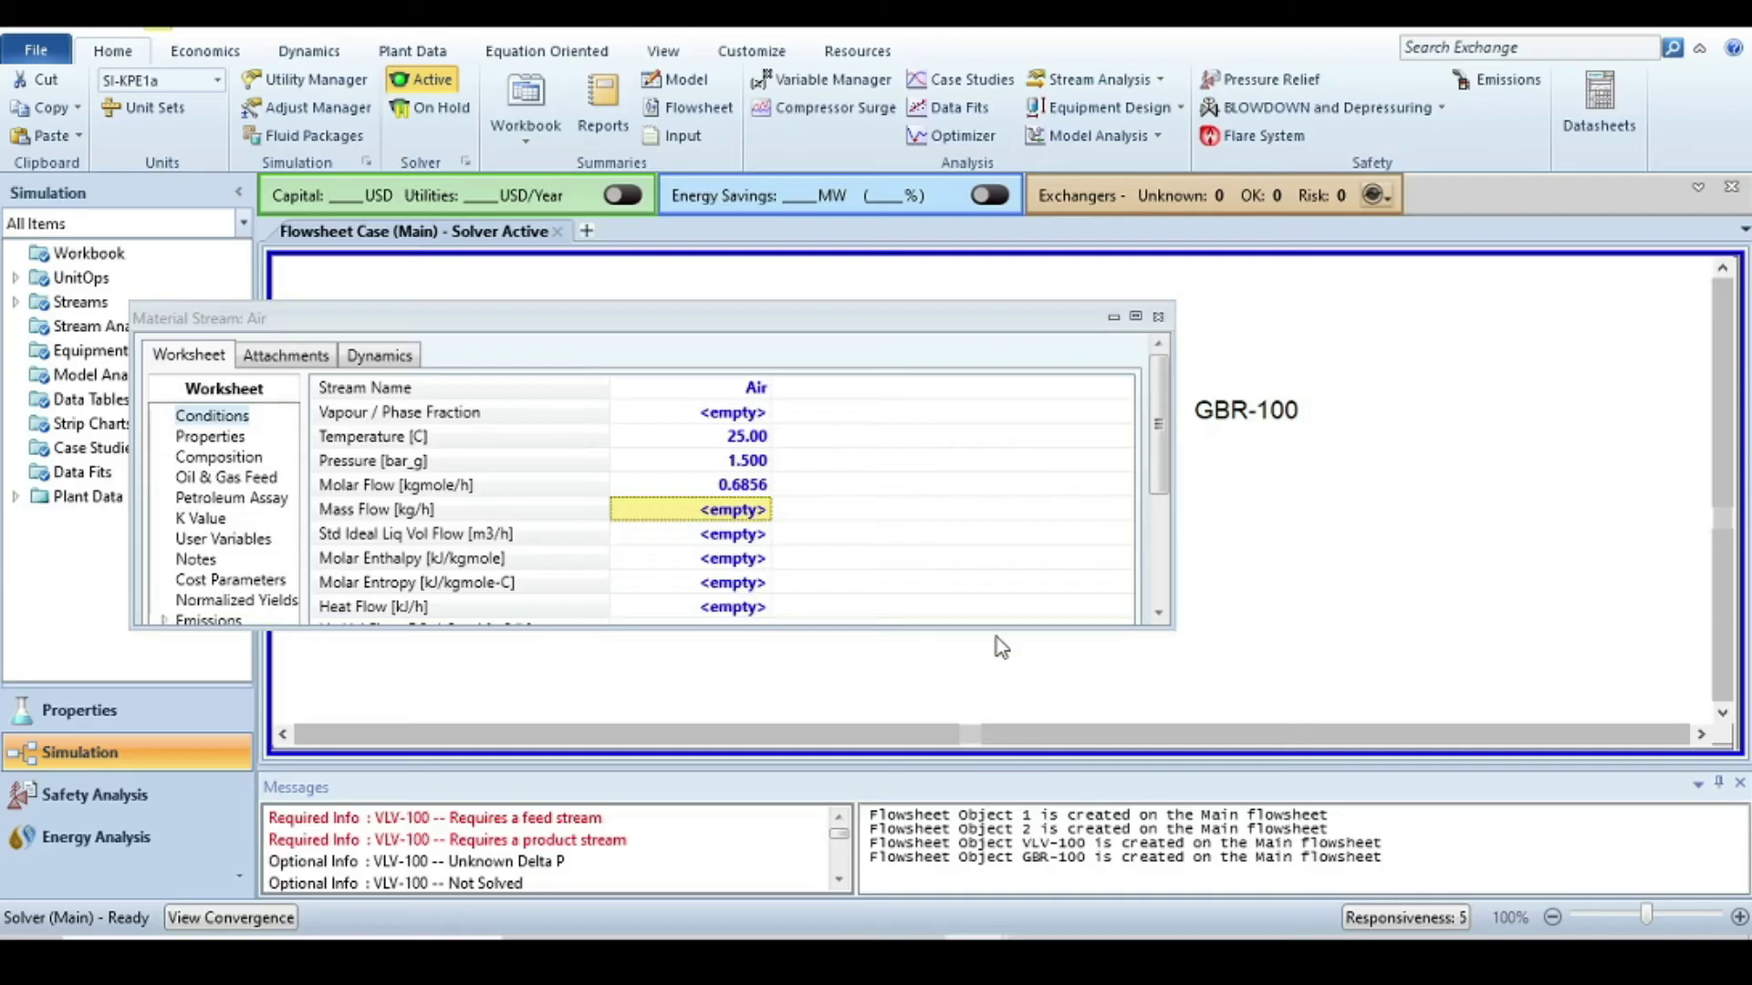
{"action": "key", "text": "alt+Tab"}
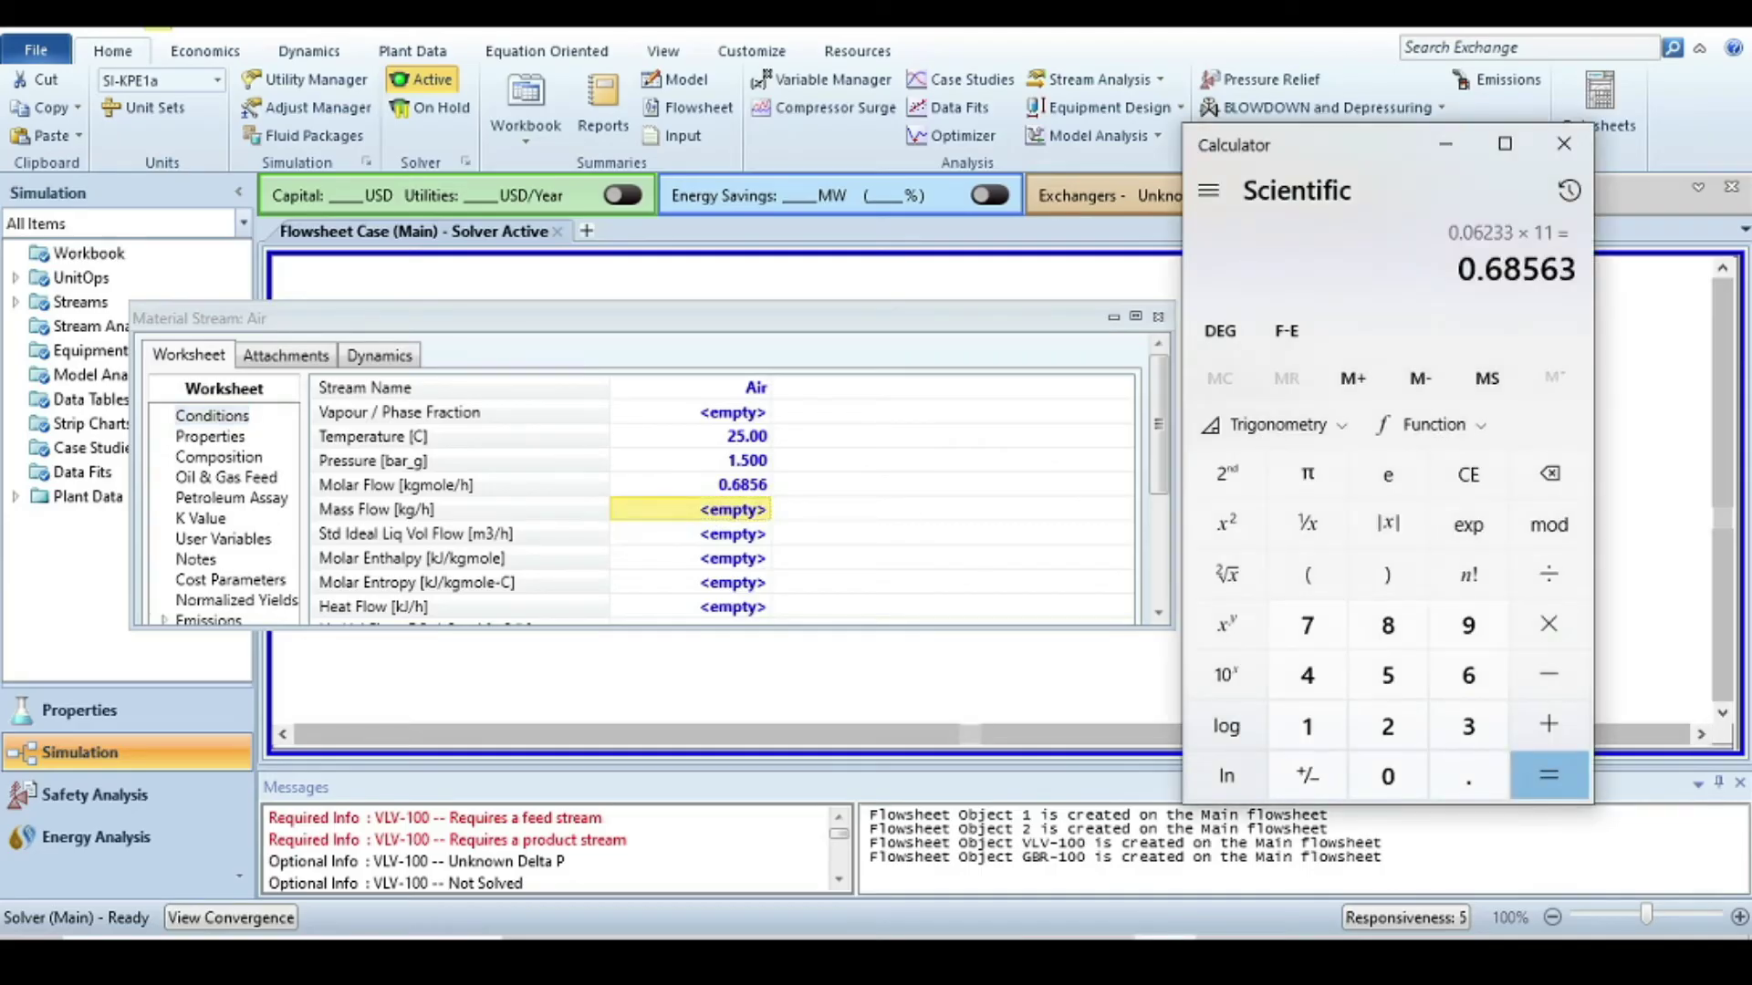
{"action": "key", "text": "alt+Tab"}
- Define the Air stream's composition with mole fractions of 0.2 oxygen and 0.8 nitrogen, and close the stream's properties
{"action": "scroll", "coordinate": [785, 556], "scroll_direction": "down", "scroll_amount": 3}
{"action": "scroll", "coordinate": [663, 493], "scroll_direction": "up", "scroll_amount": 1}
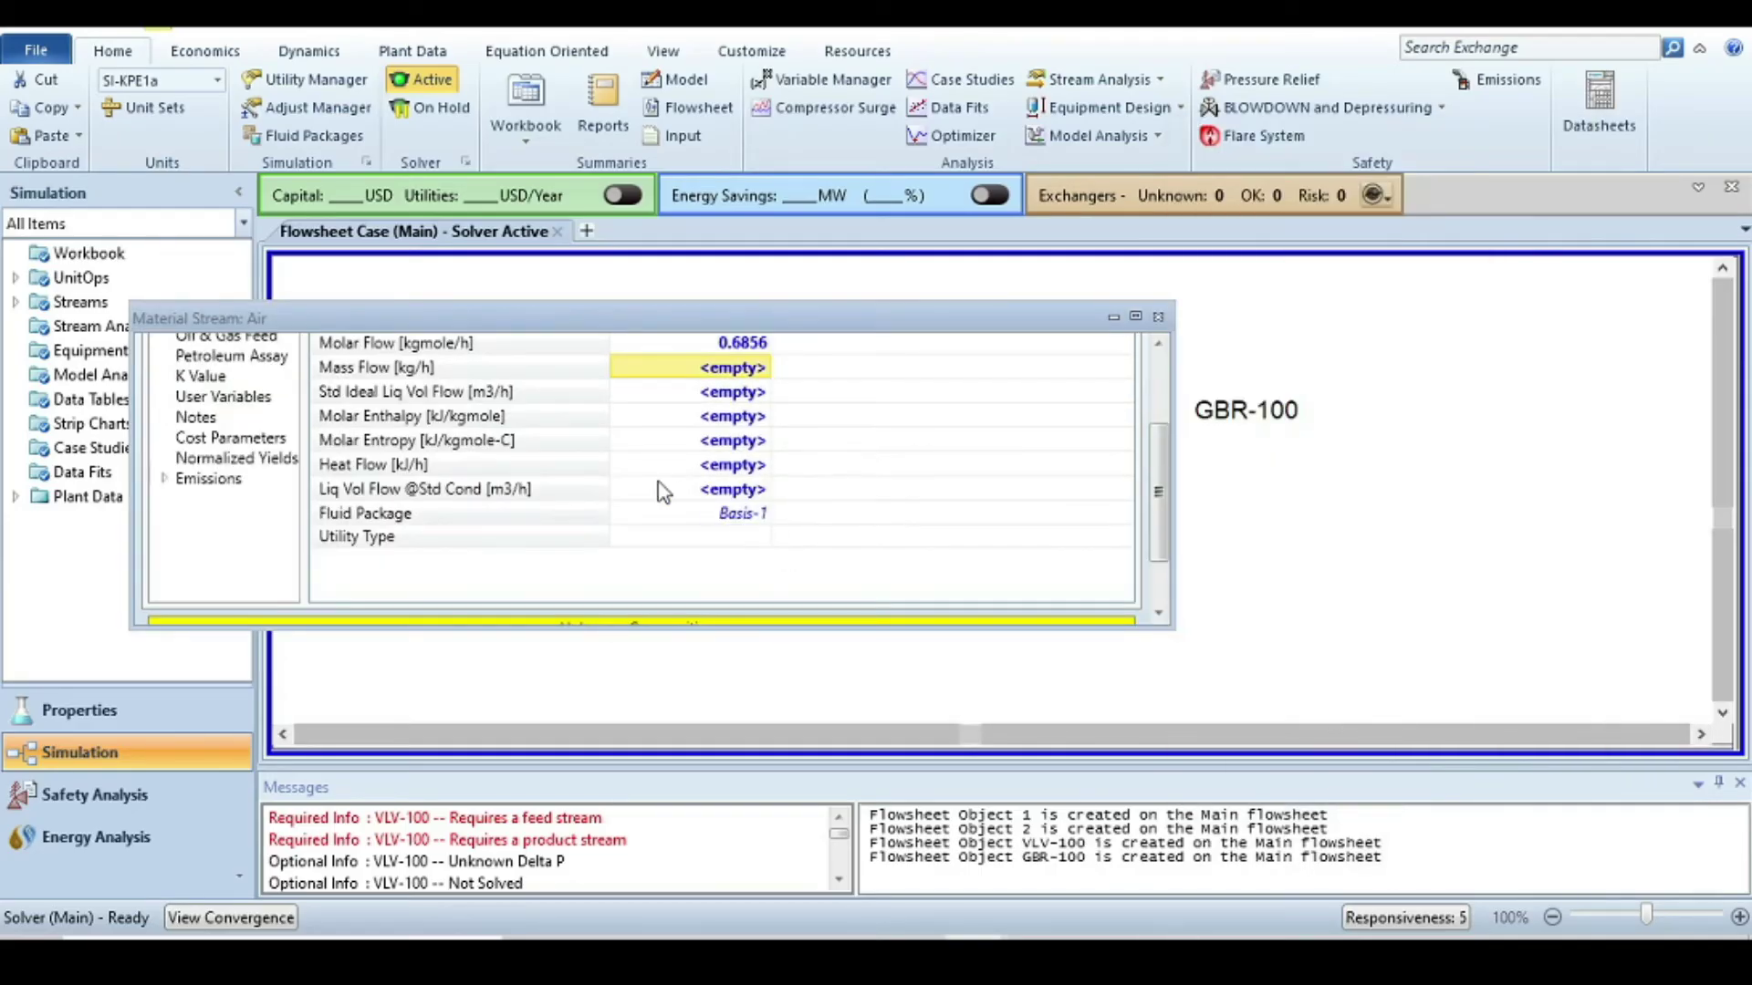
{"action": "left_click_drag", "start_coordinate": [1158, 523], "coordinate": [1135, 411]}
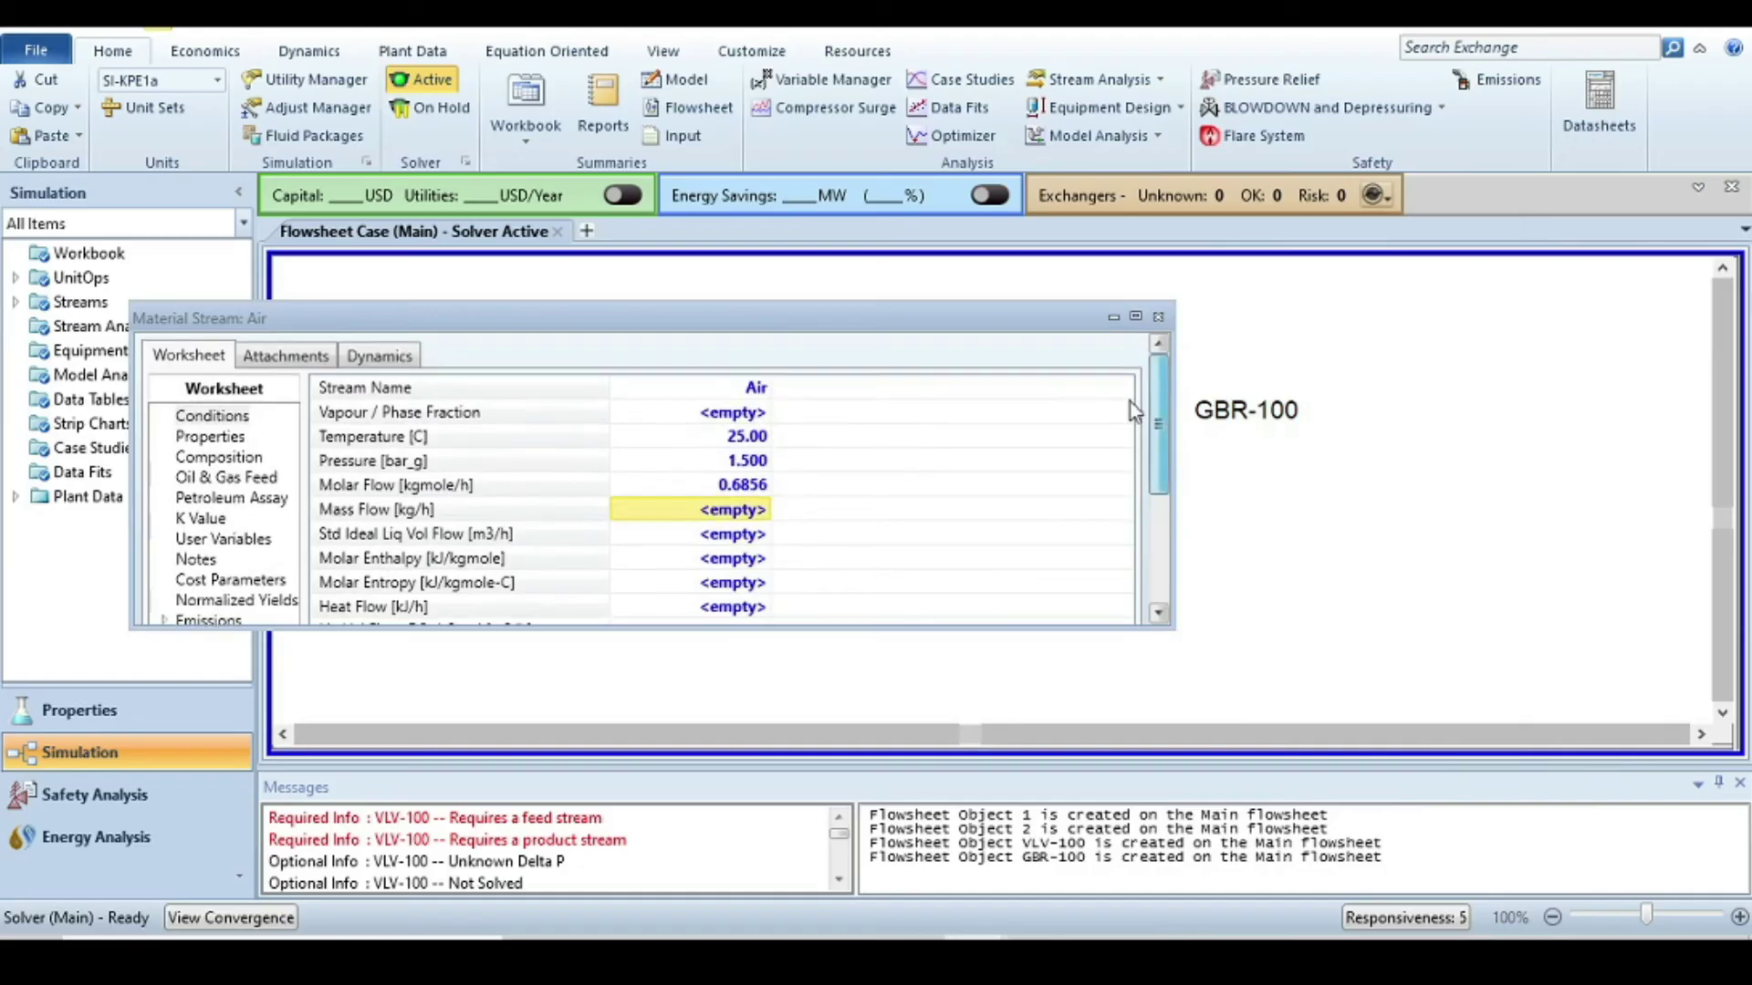
{"action": "left_click", "coordinate": [239, 458]}
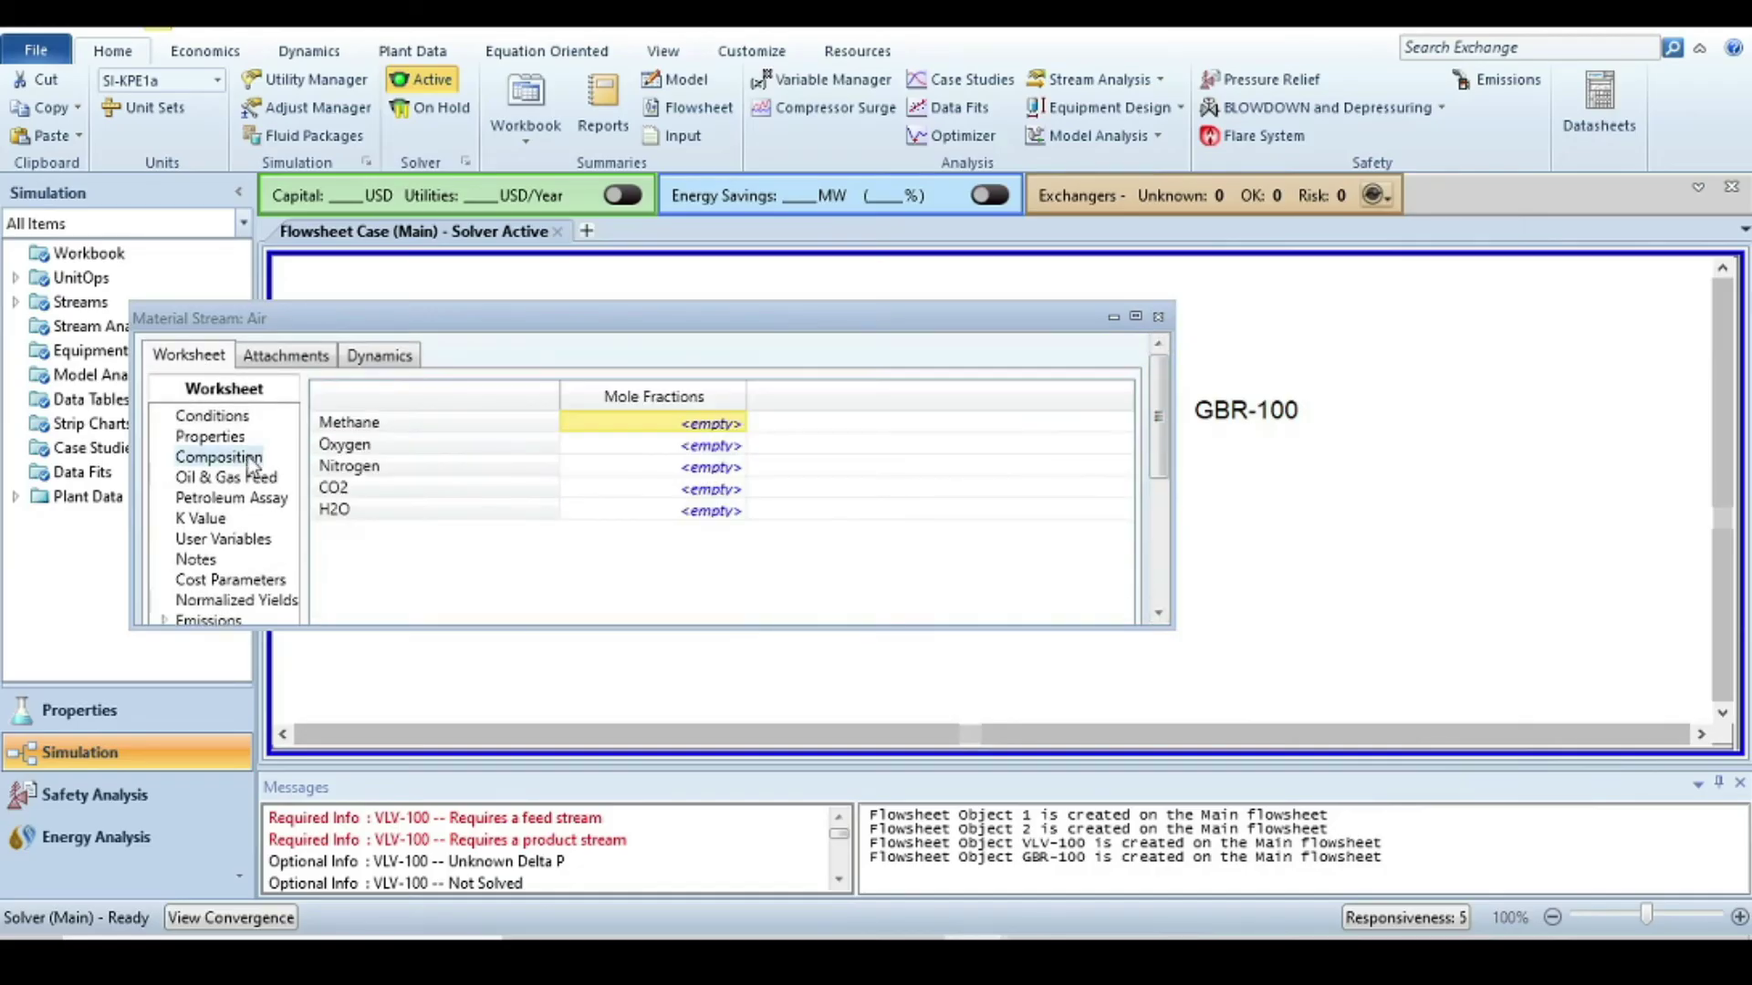
{"action": "left_click", "coordinate": [711, 455]}
{"action": "type", "text": "0.2"}
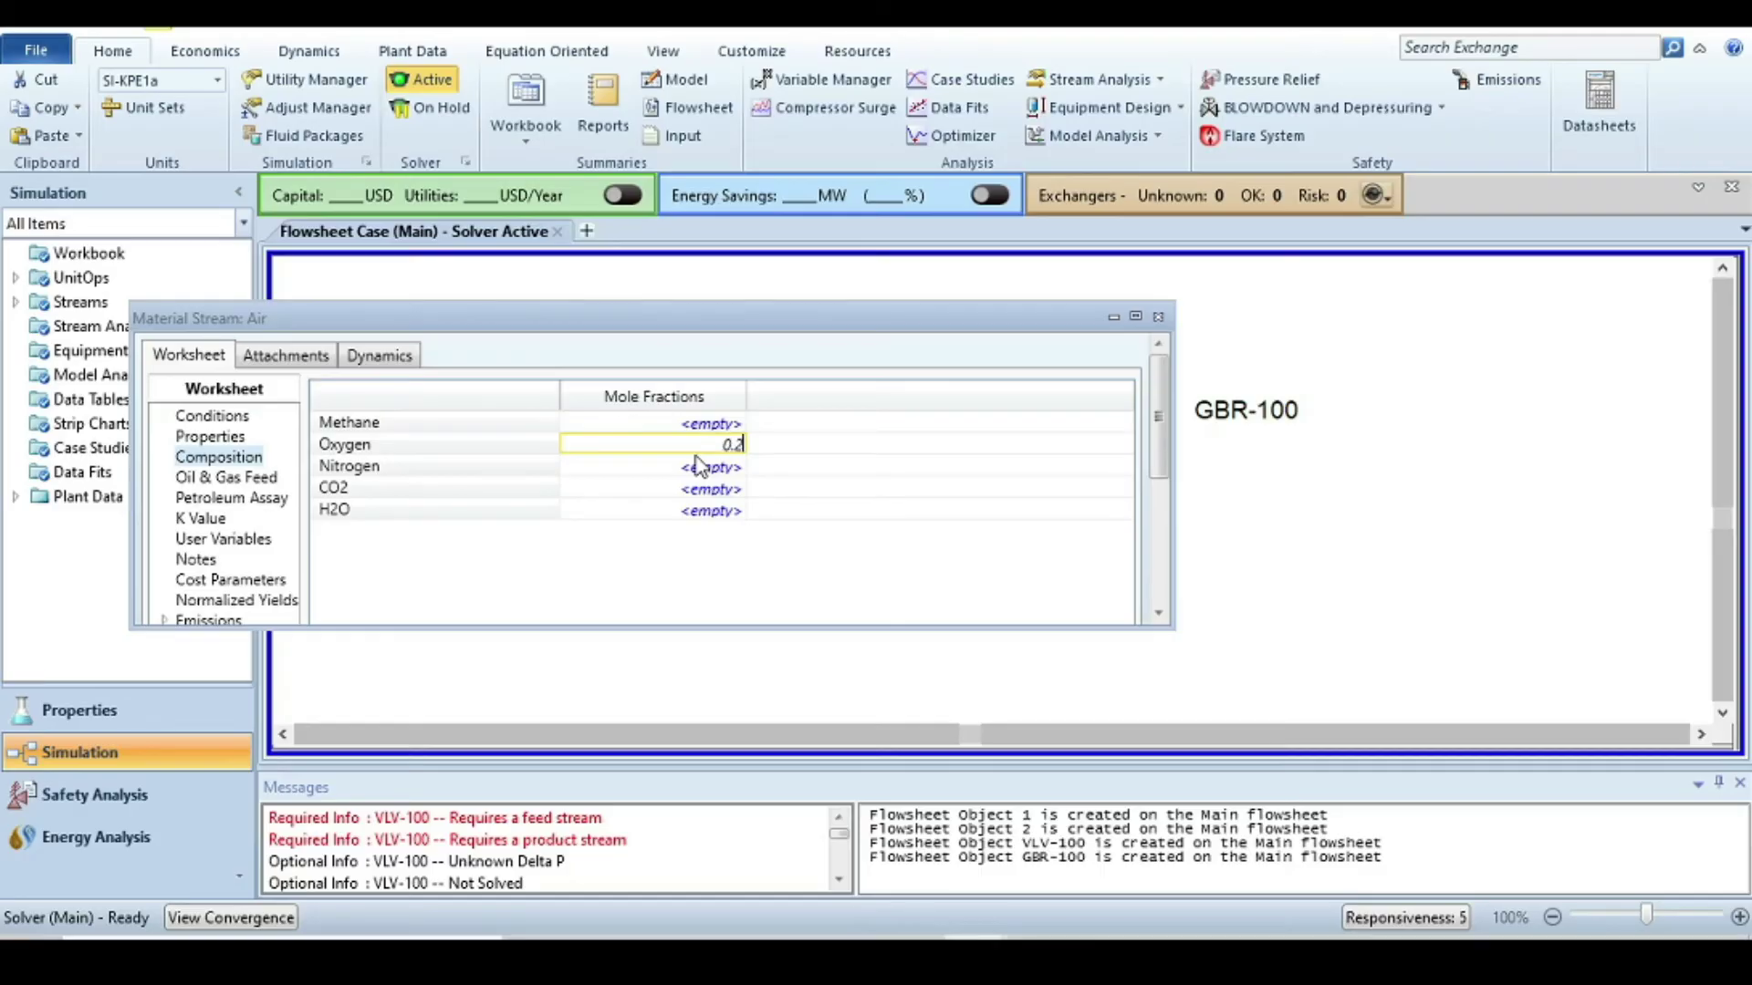
{"action": "key", "text": "Return"}
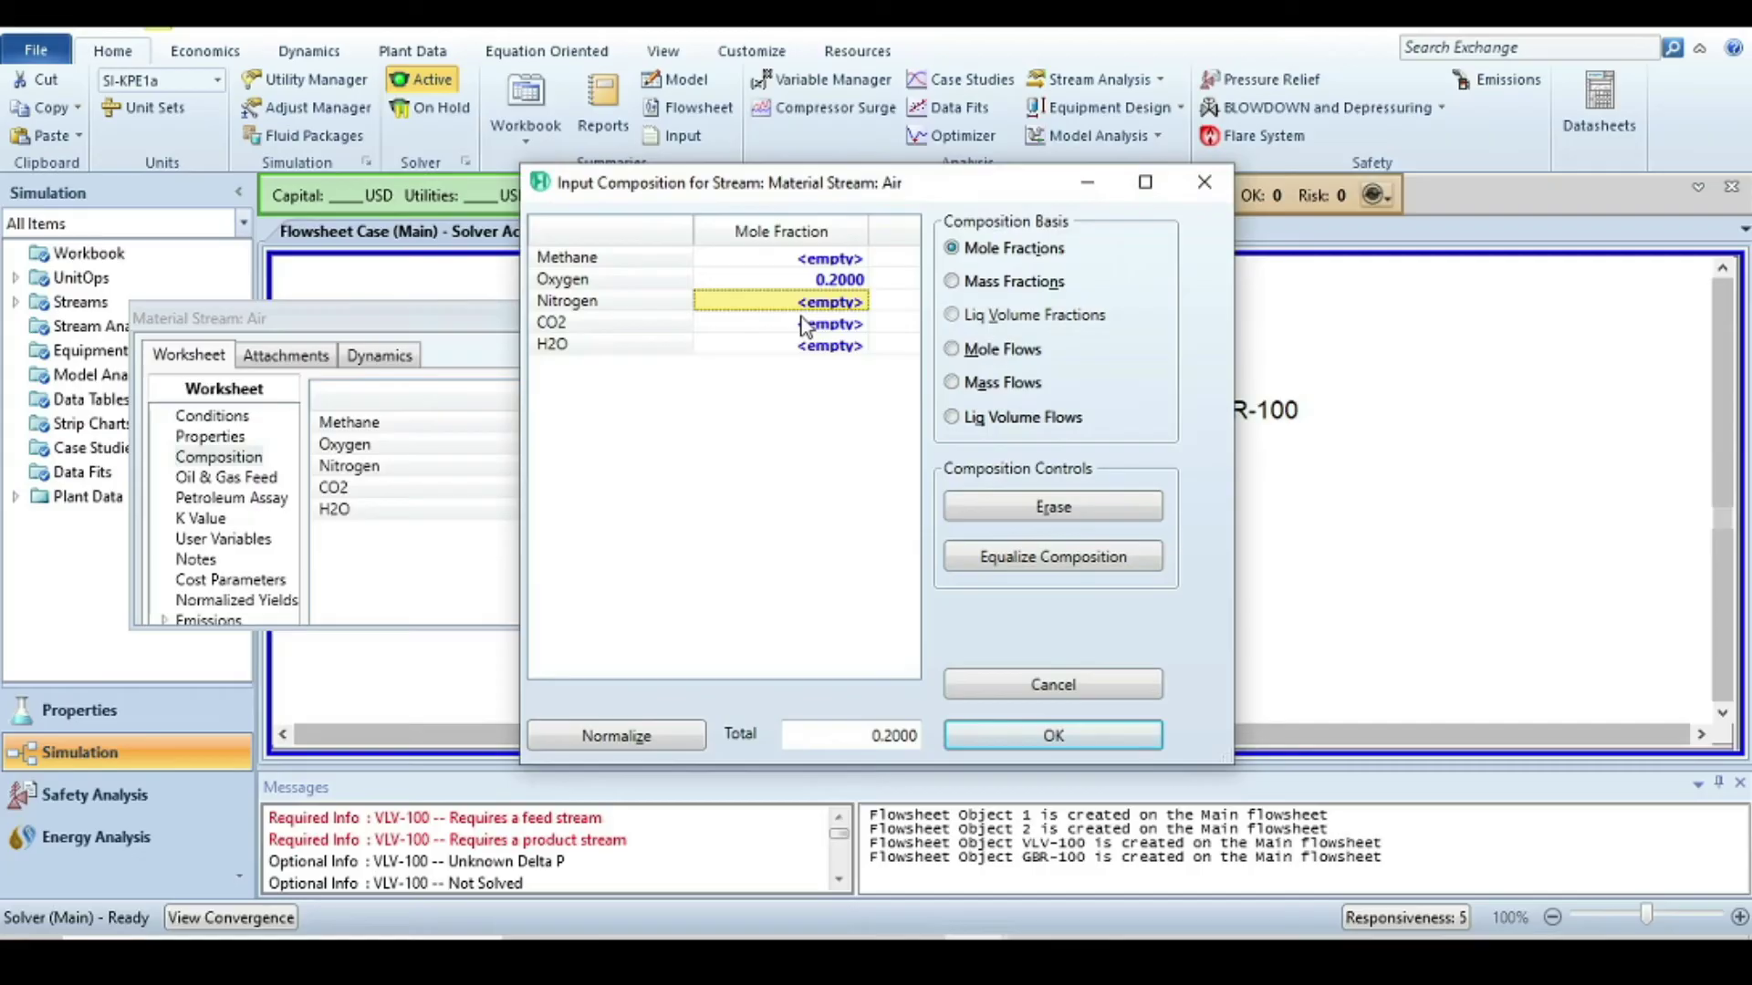
{"action": "type", "text": "0.8"}
{"action": "key", "text": "Return"}
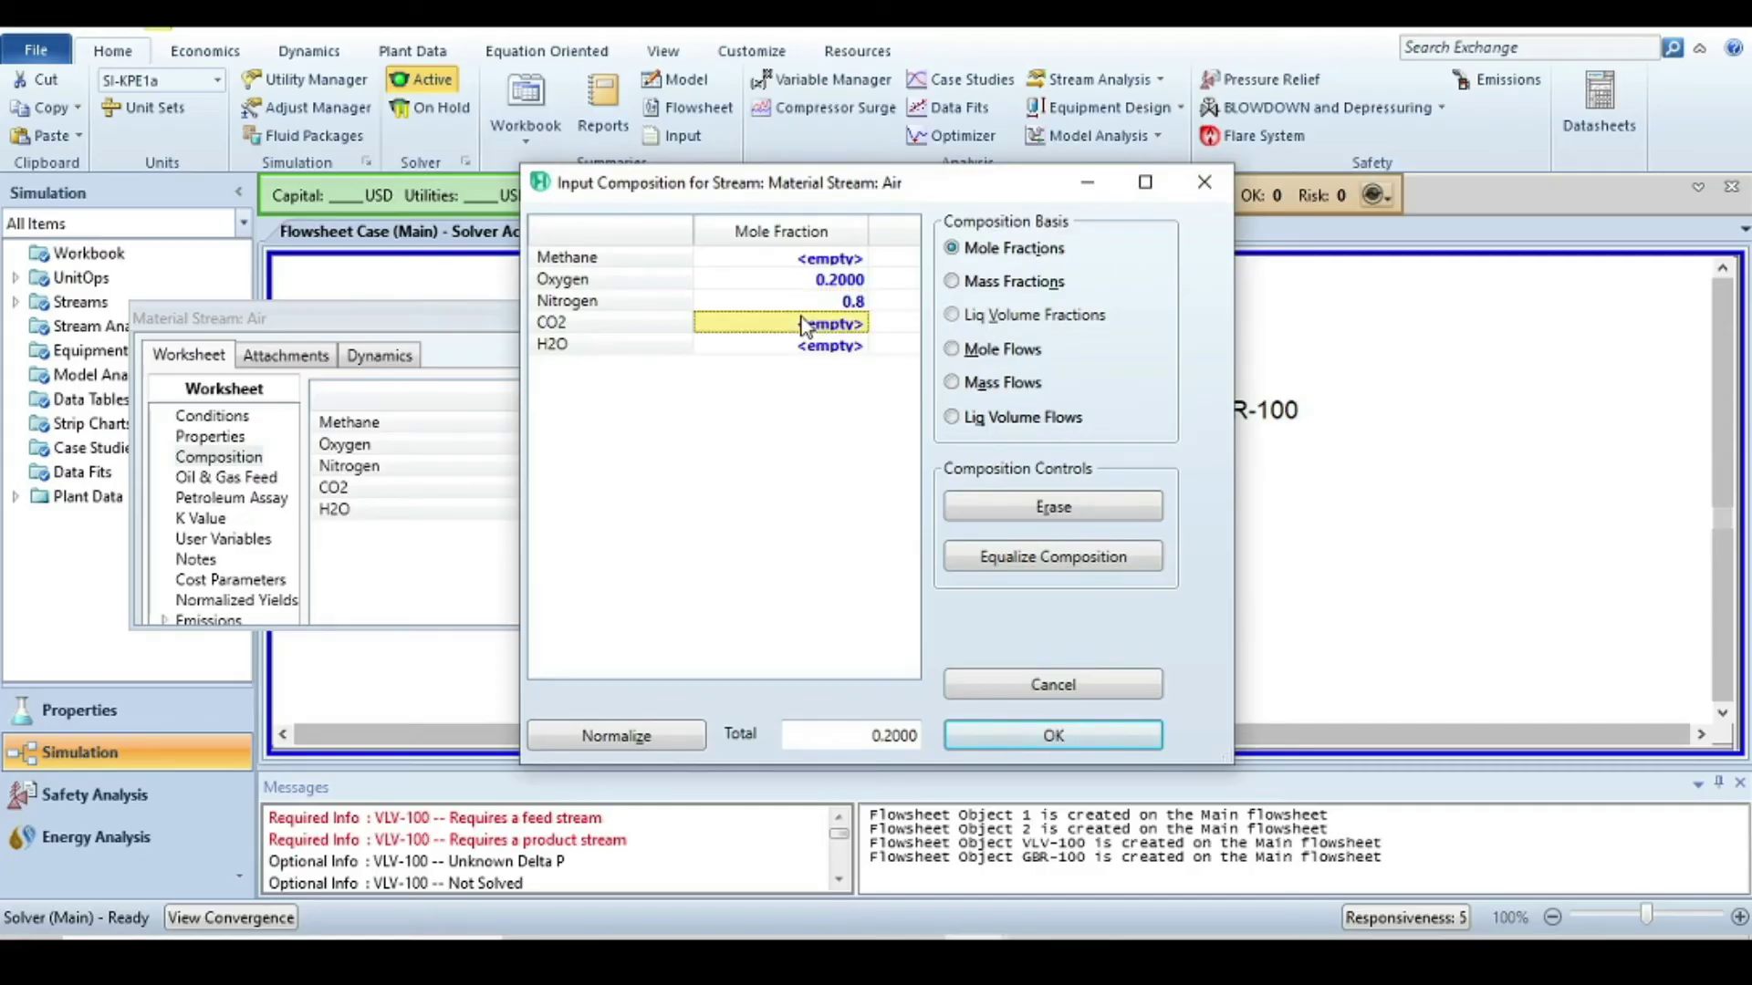
{"action": "left_click", "coordinate": [987, 749]}
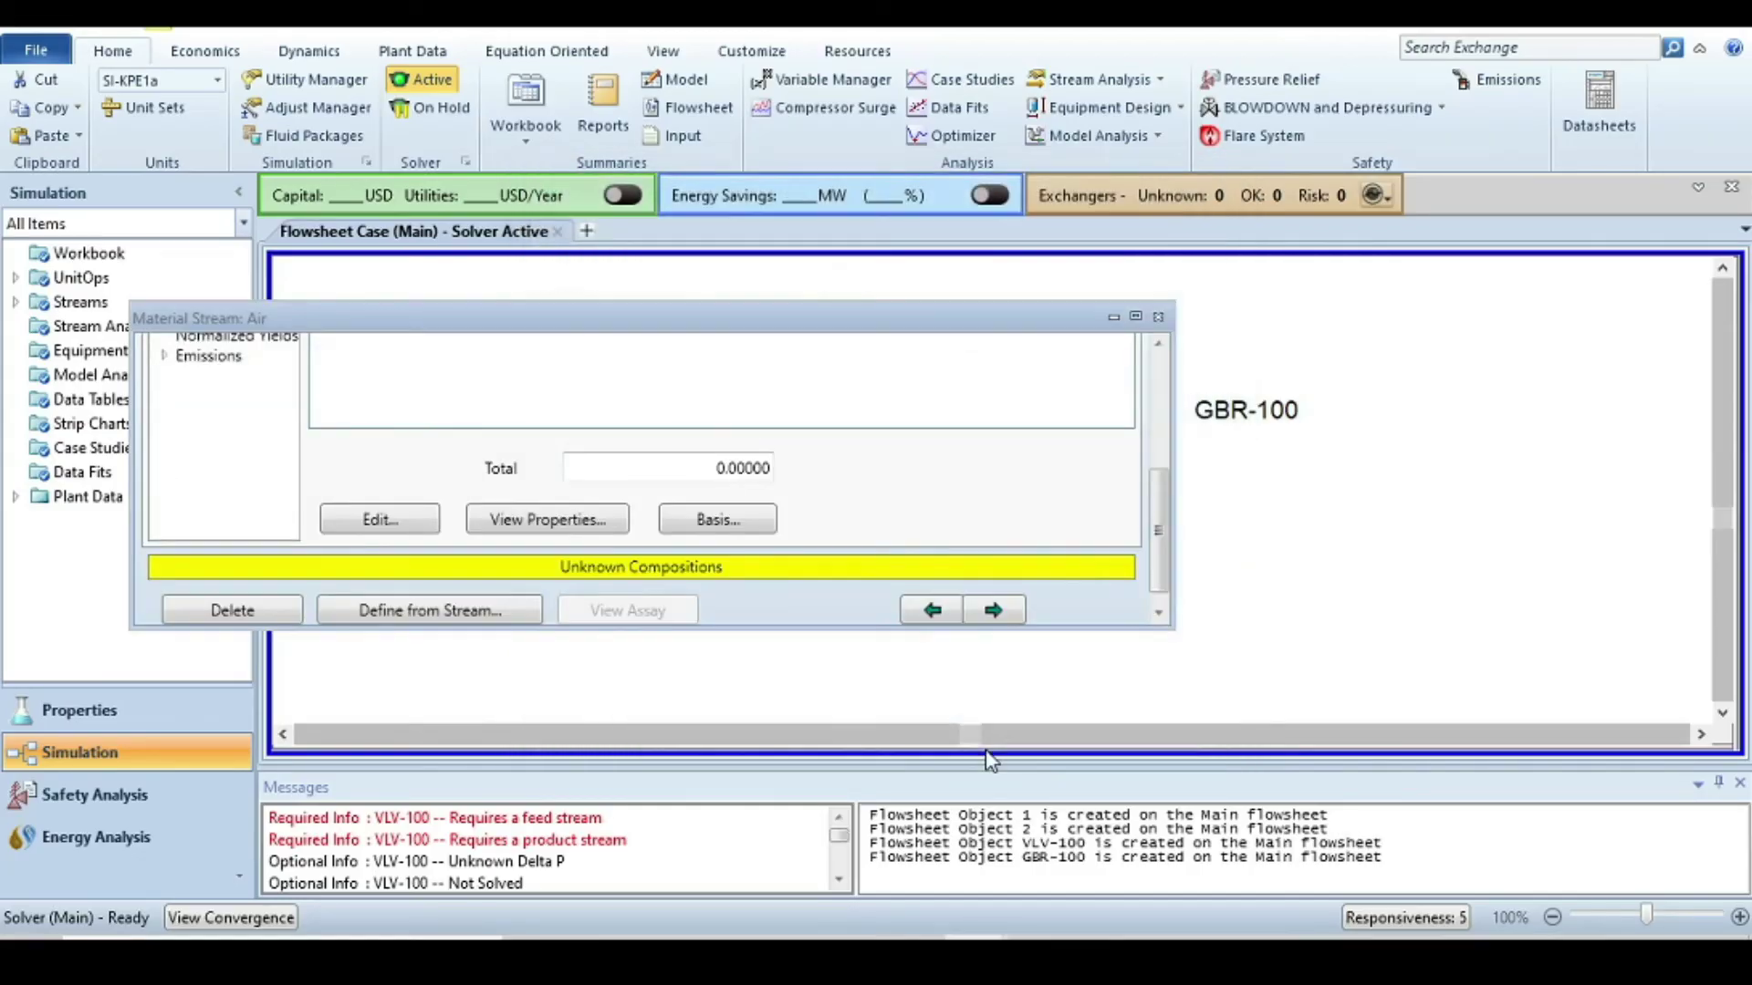
{"action": "left_click", "coordinate": [1158, 317]}
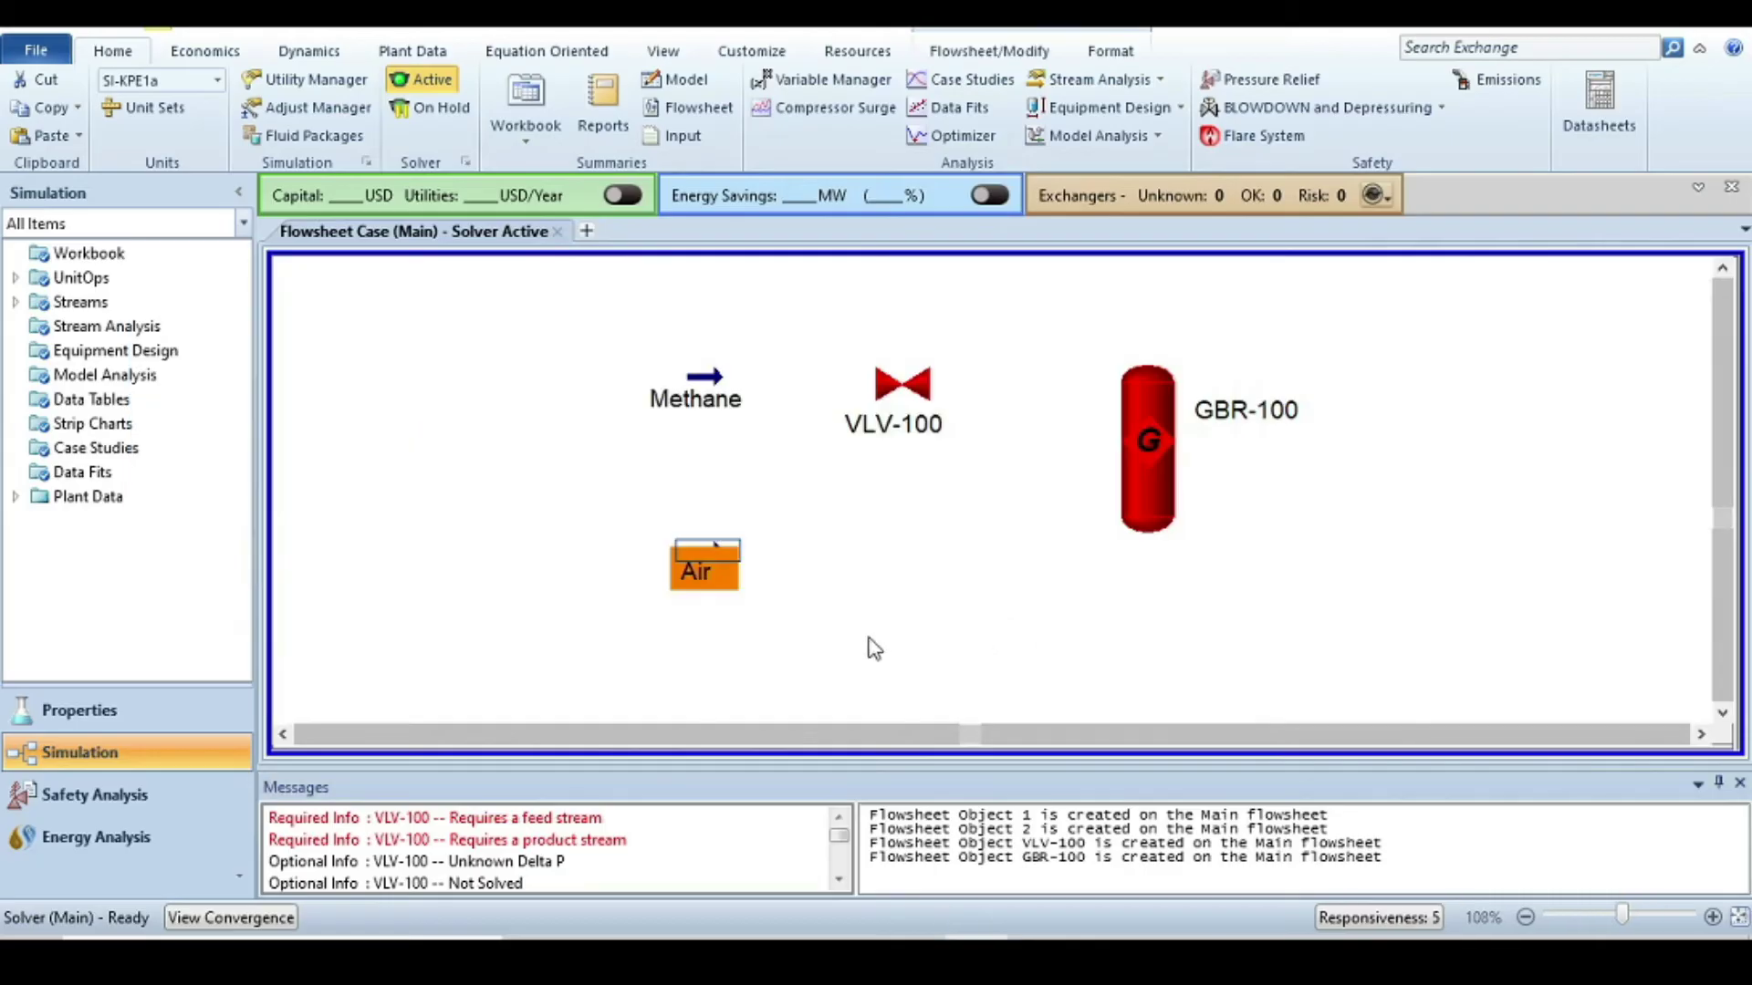
- Shift the Air stream and the VLV-100 valve slightly to the left on the flowsheet
{"action": "left_click_drag", "start_coordinate": [724, 564], "coordinate": [709, 560]}
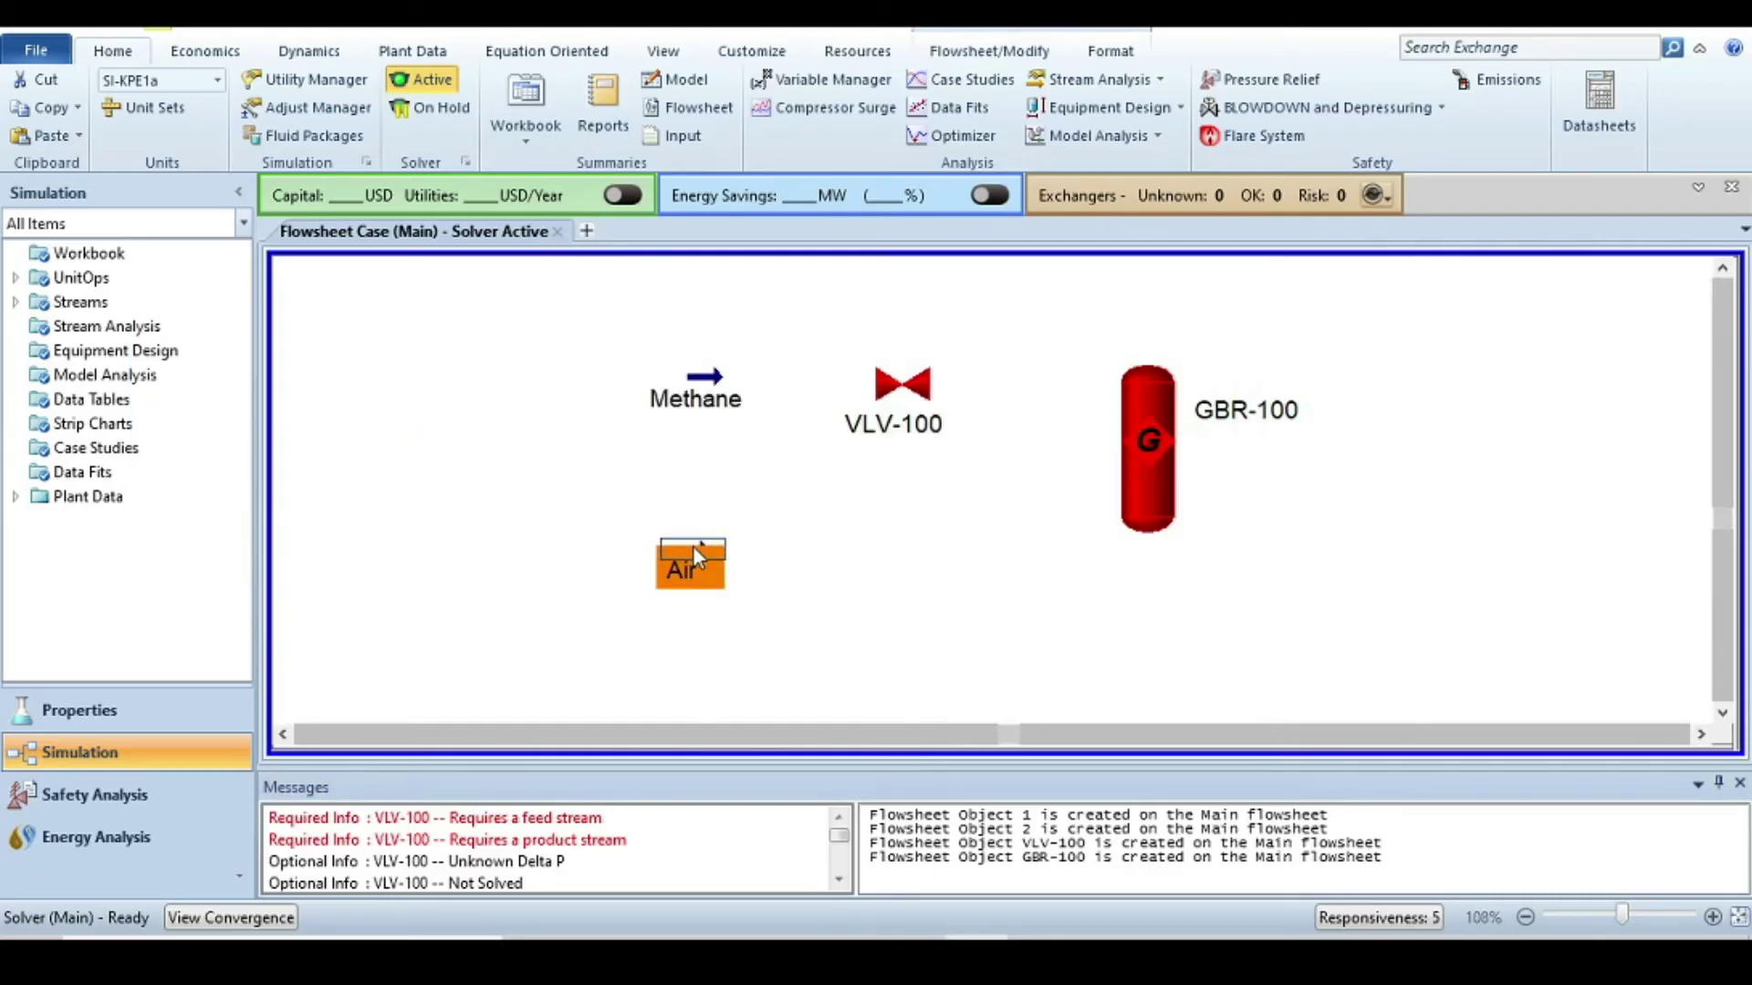
{"action": "left_click", "coordinate": [891, 388]}
{"action": "left_click_drag", "start_coordinate": [889, 390], "coordinate": [884, 389]}
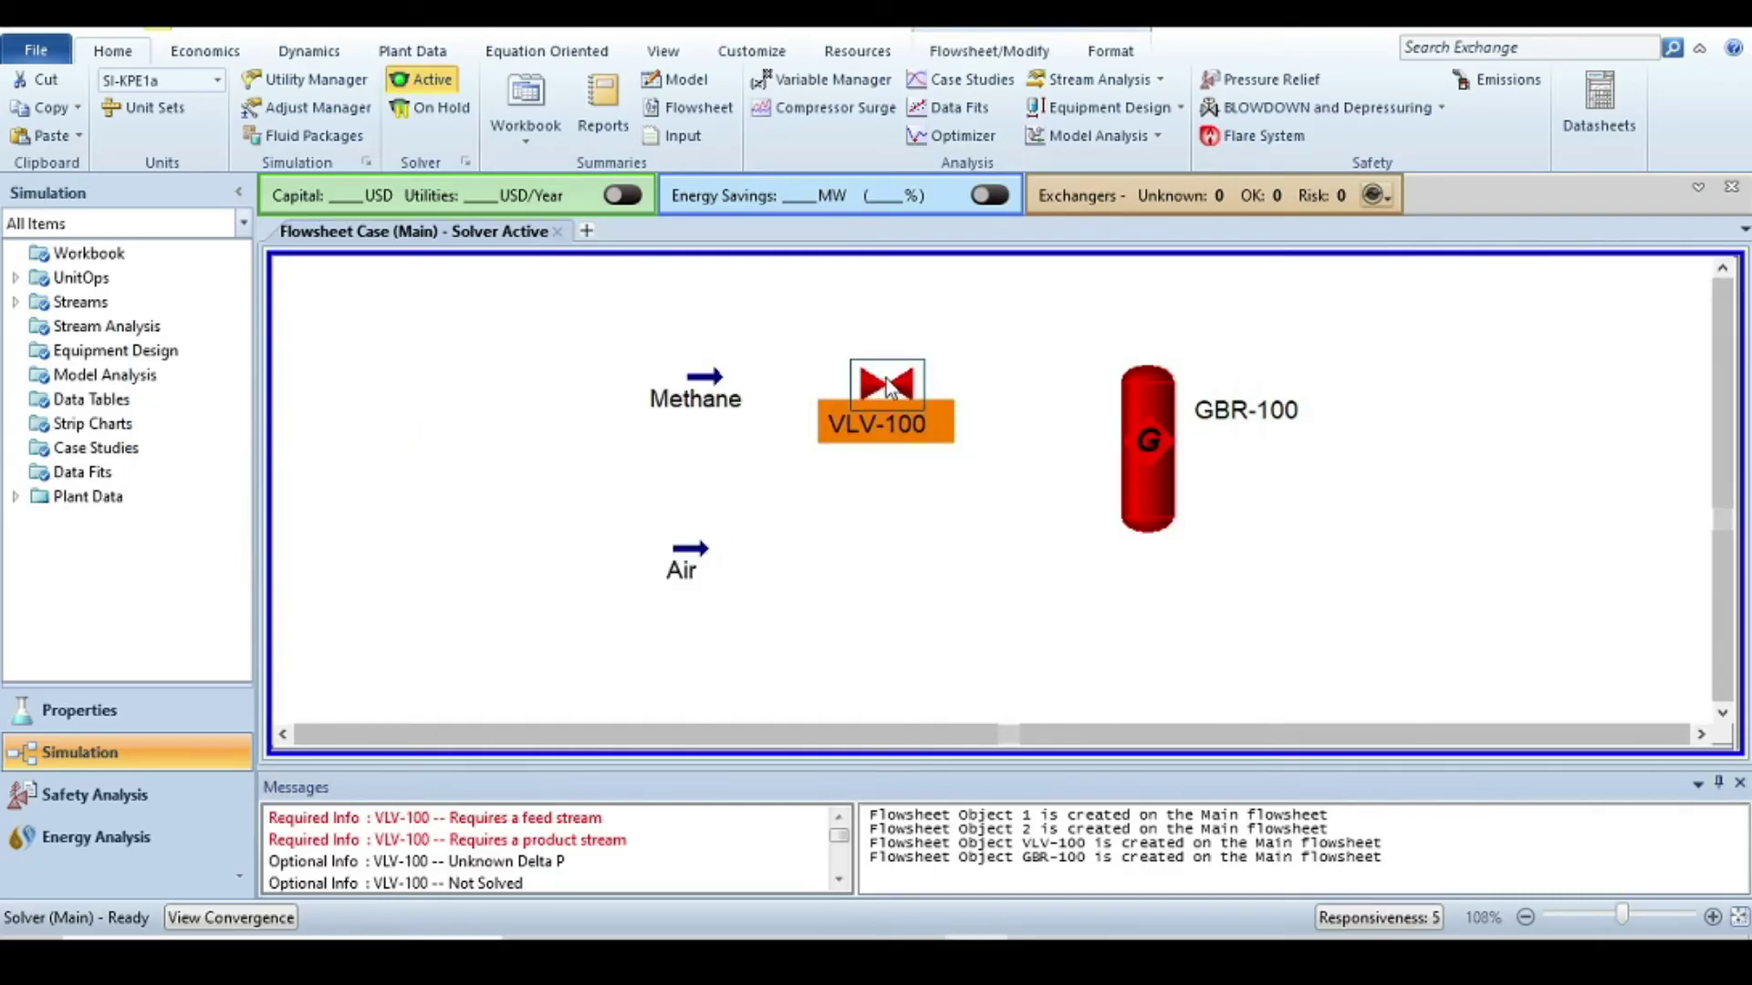
- Connect the VLV-100 valve with Methane as its inlet stream and a new outlet stream named 1
{"action": "double_click", "coordinate": [887, 384]}
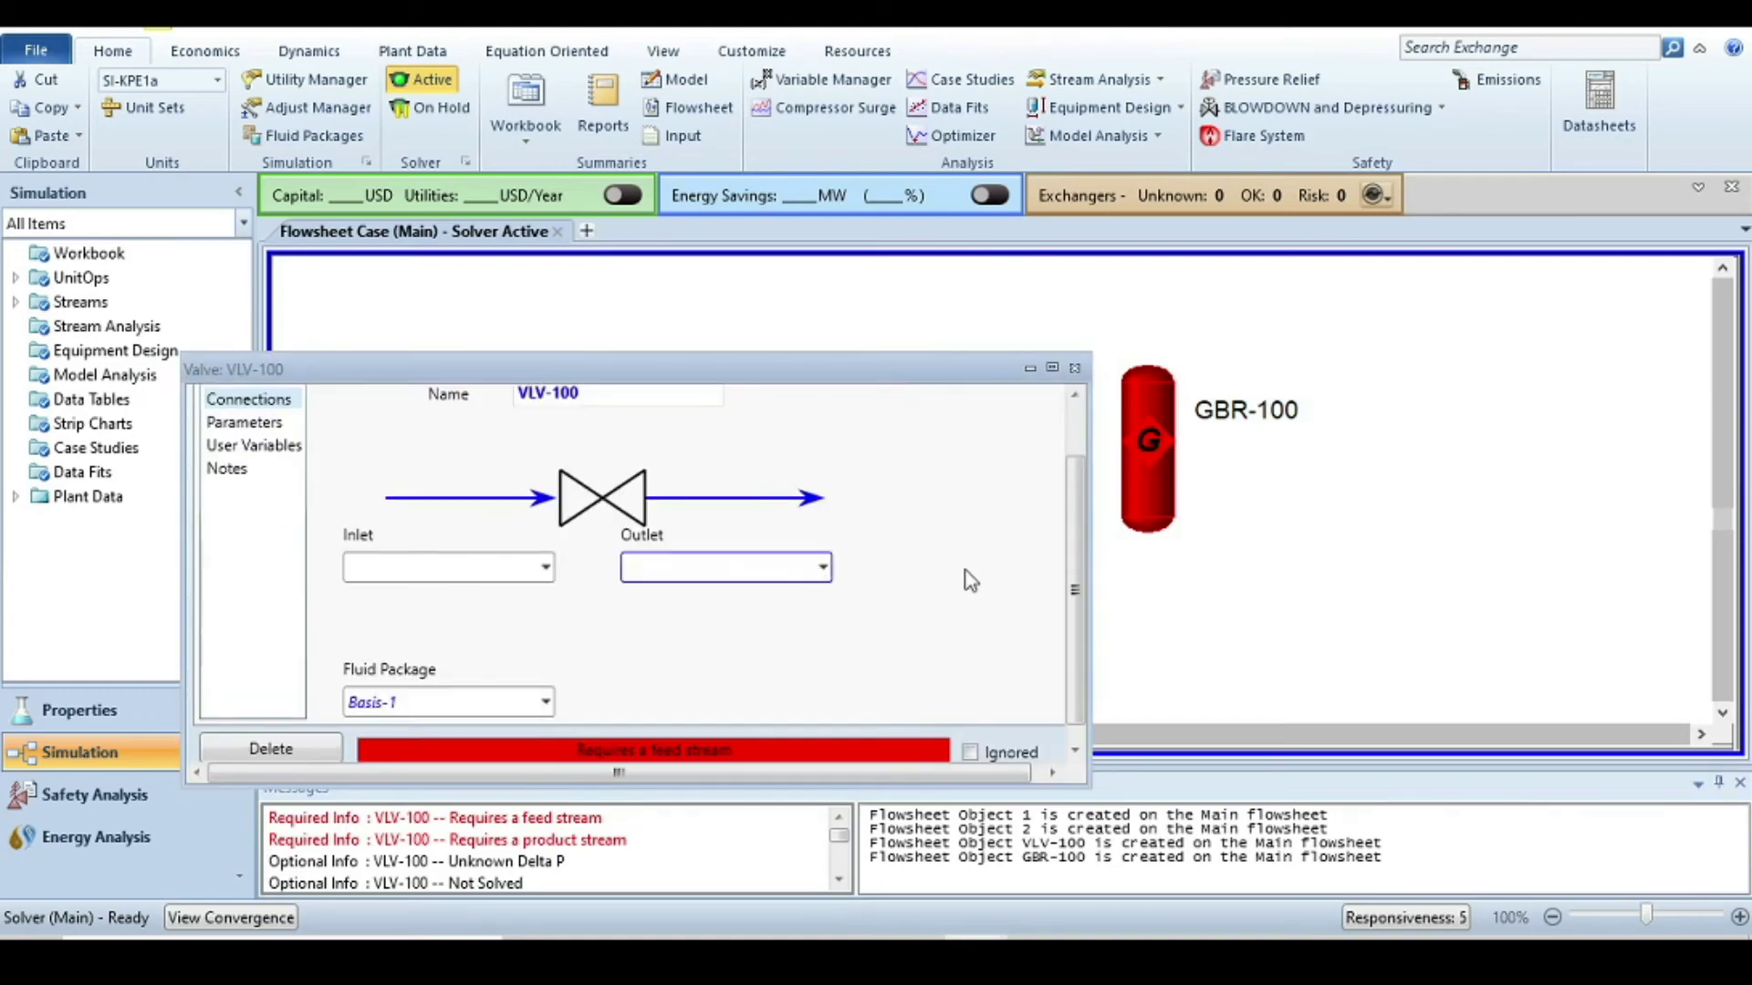
{"action": "left_click", "coordinate": [544, 567]}
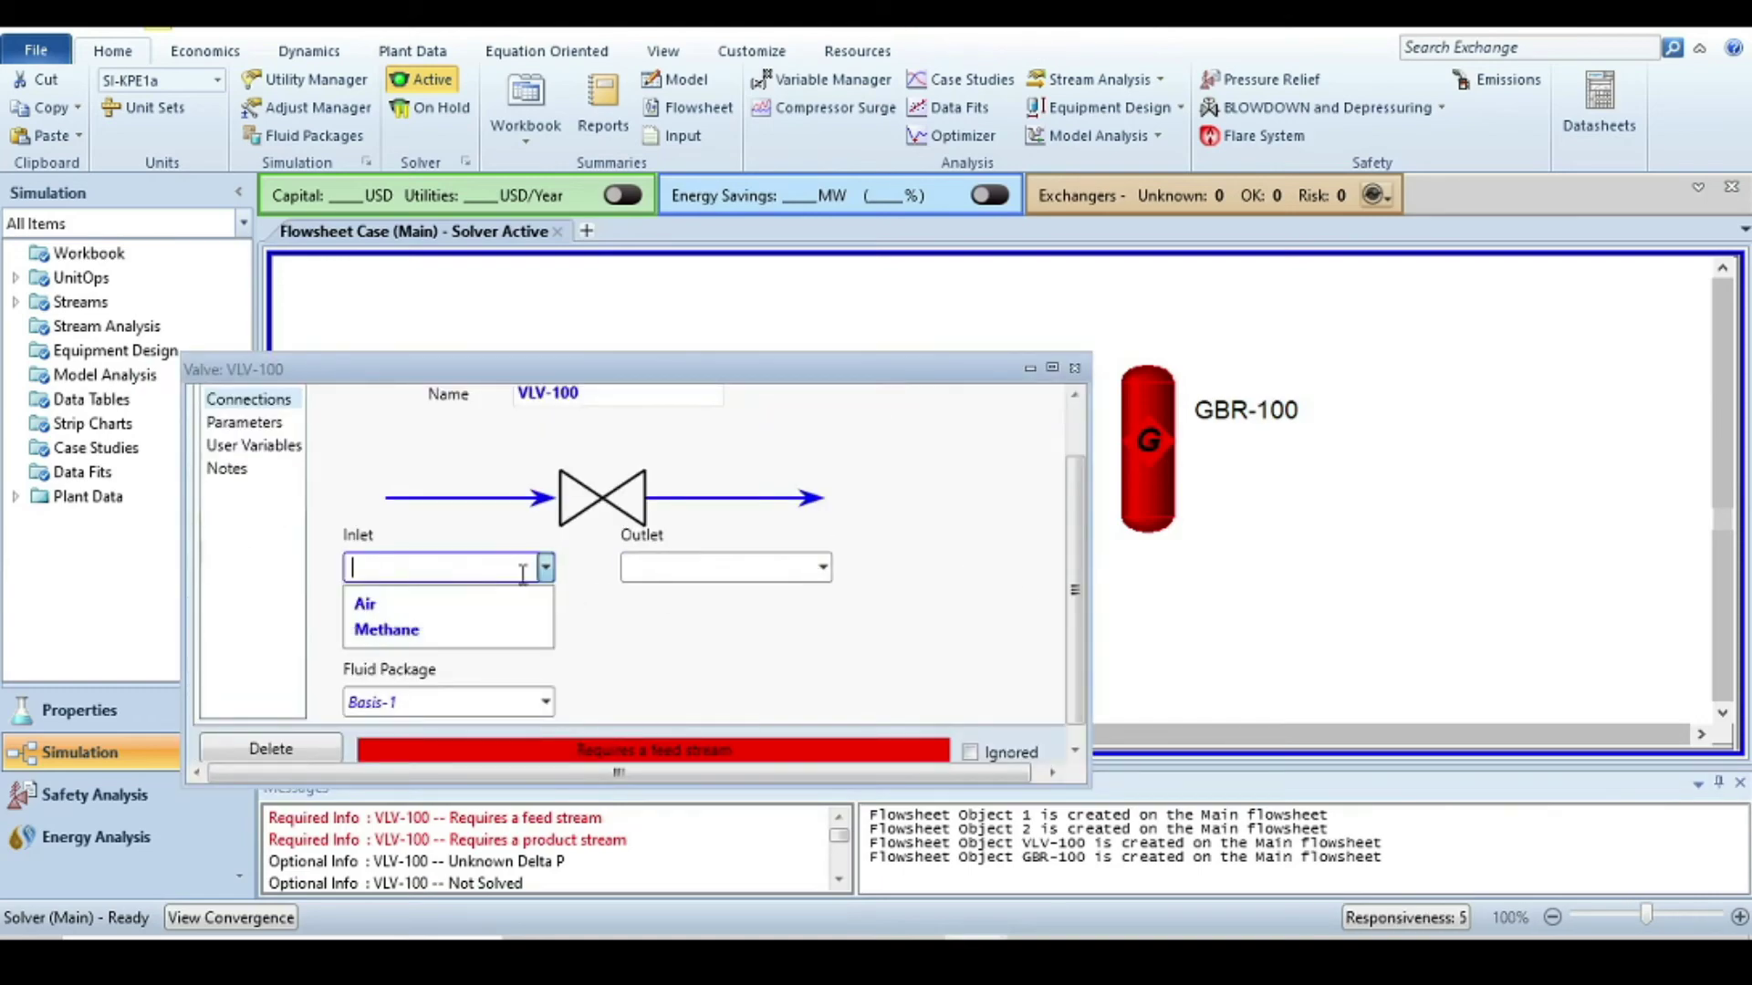
{"action": "left_click", "coordinate": [442, 632]}
{"action": "left_click", "coordinate": [705, 571]}
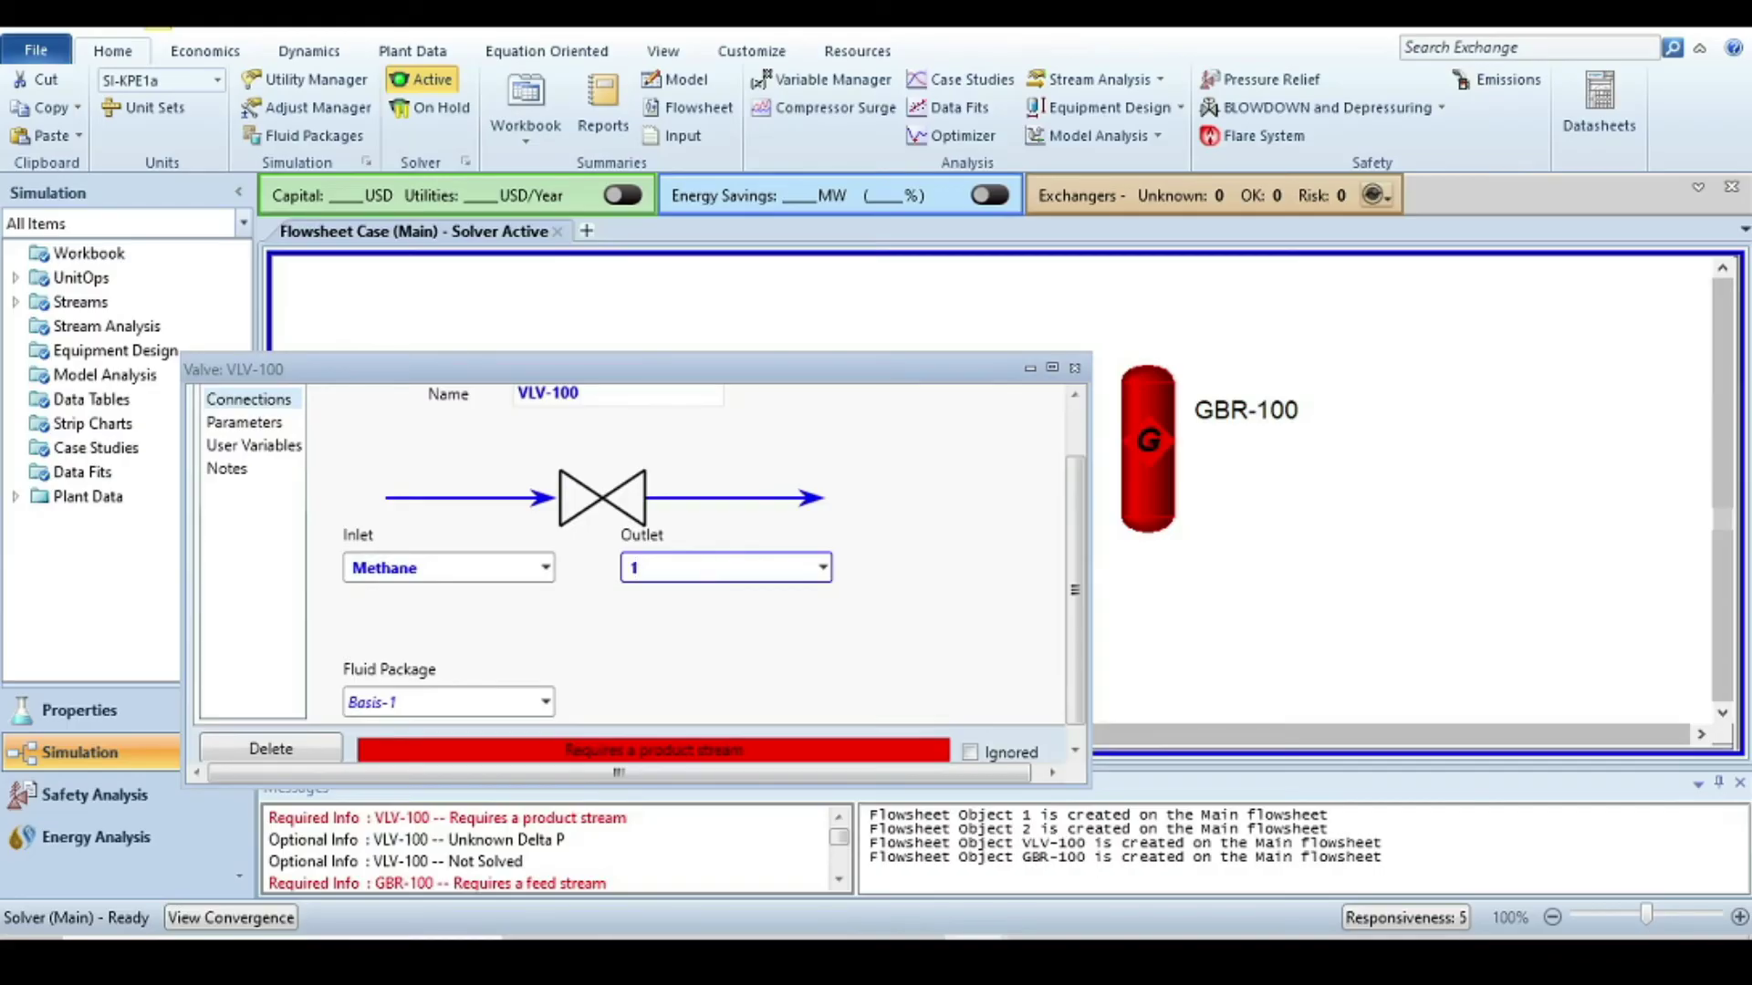
{"action": "key", "text": "Return"}
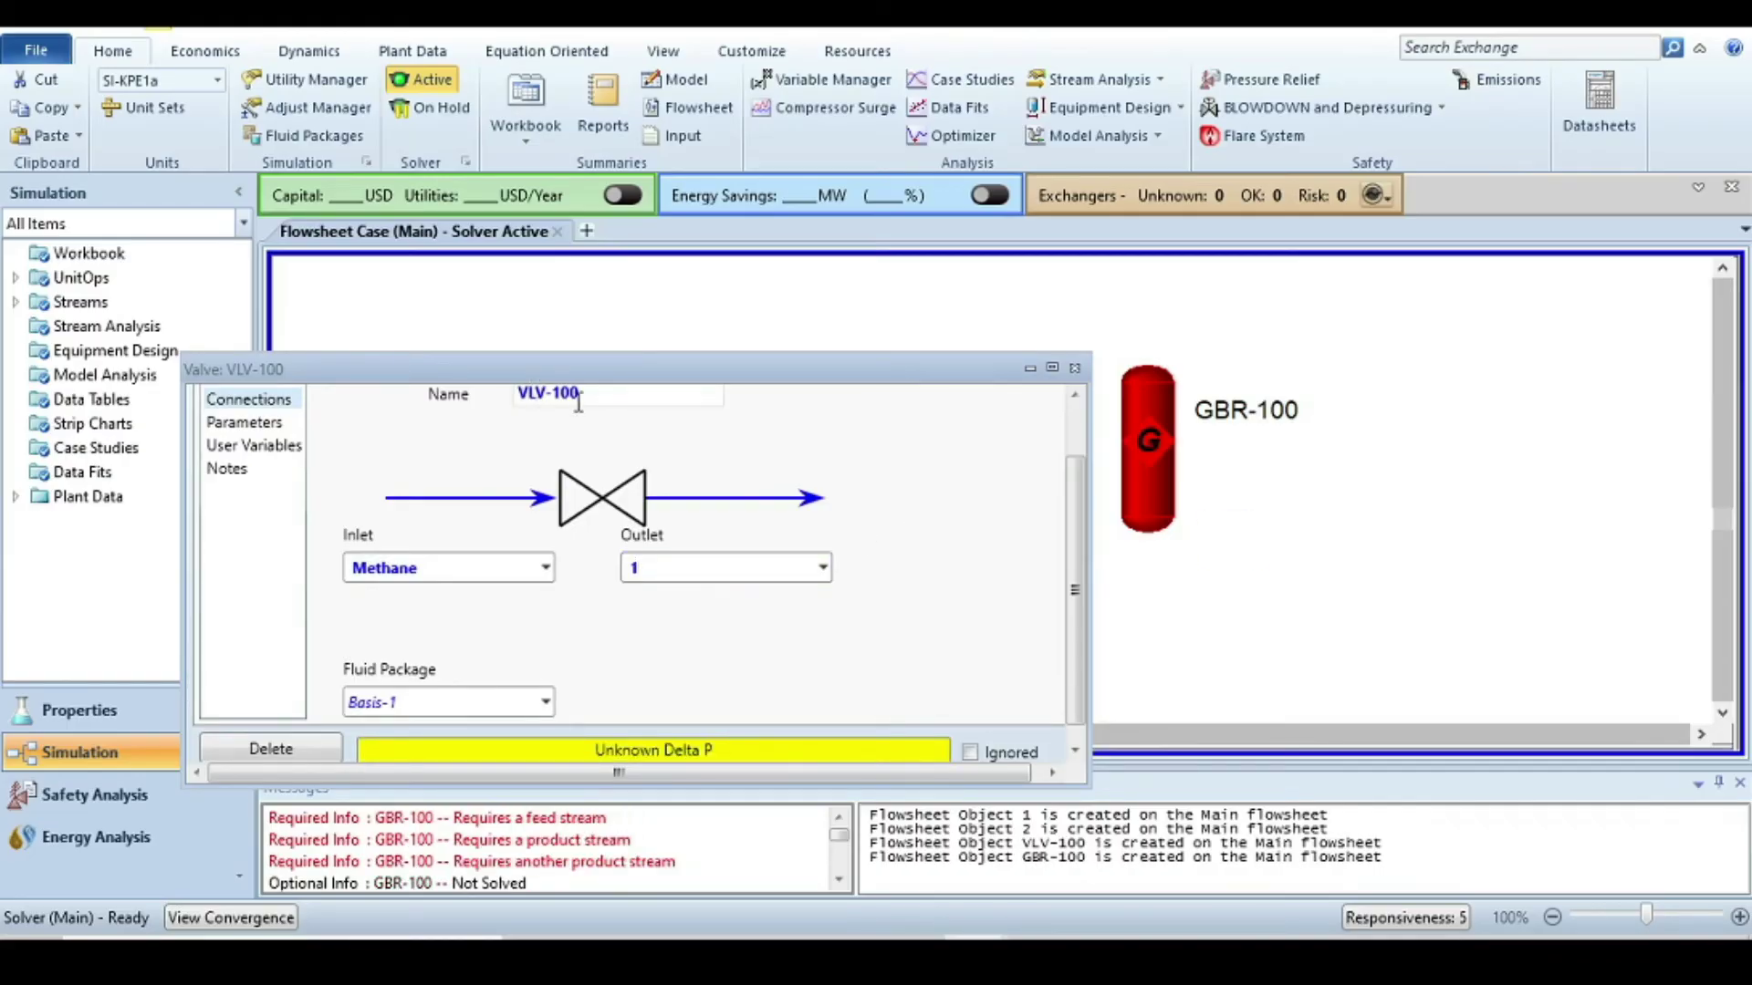
- Rename the VLV-100 valve as Val-1 and close its properties
{"action": "left_click", "coordinate": [599, 396]}
{"action": "type", "text": "Va"}
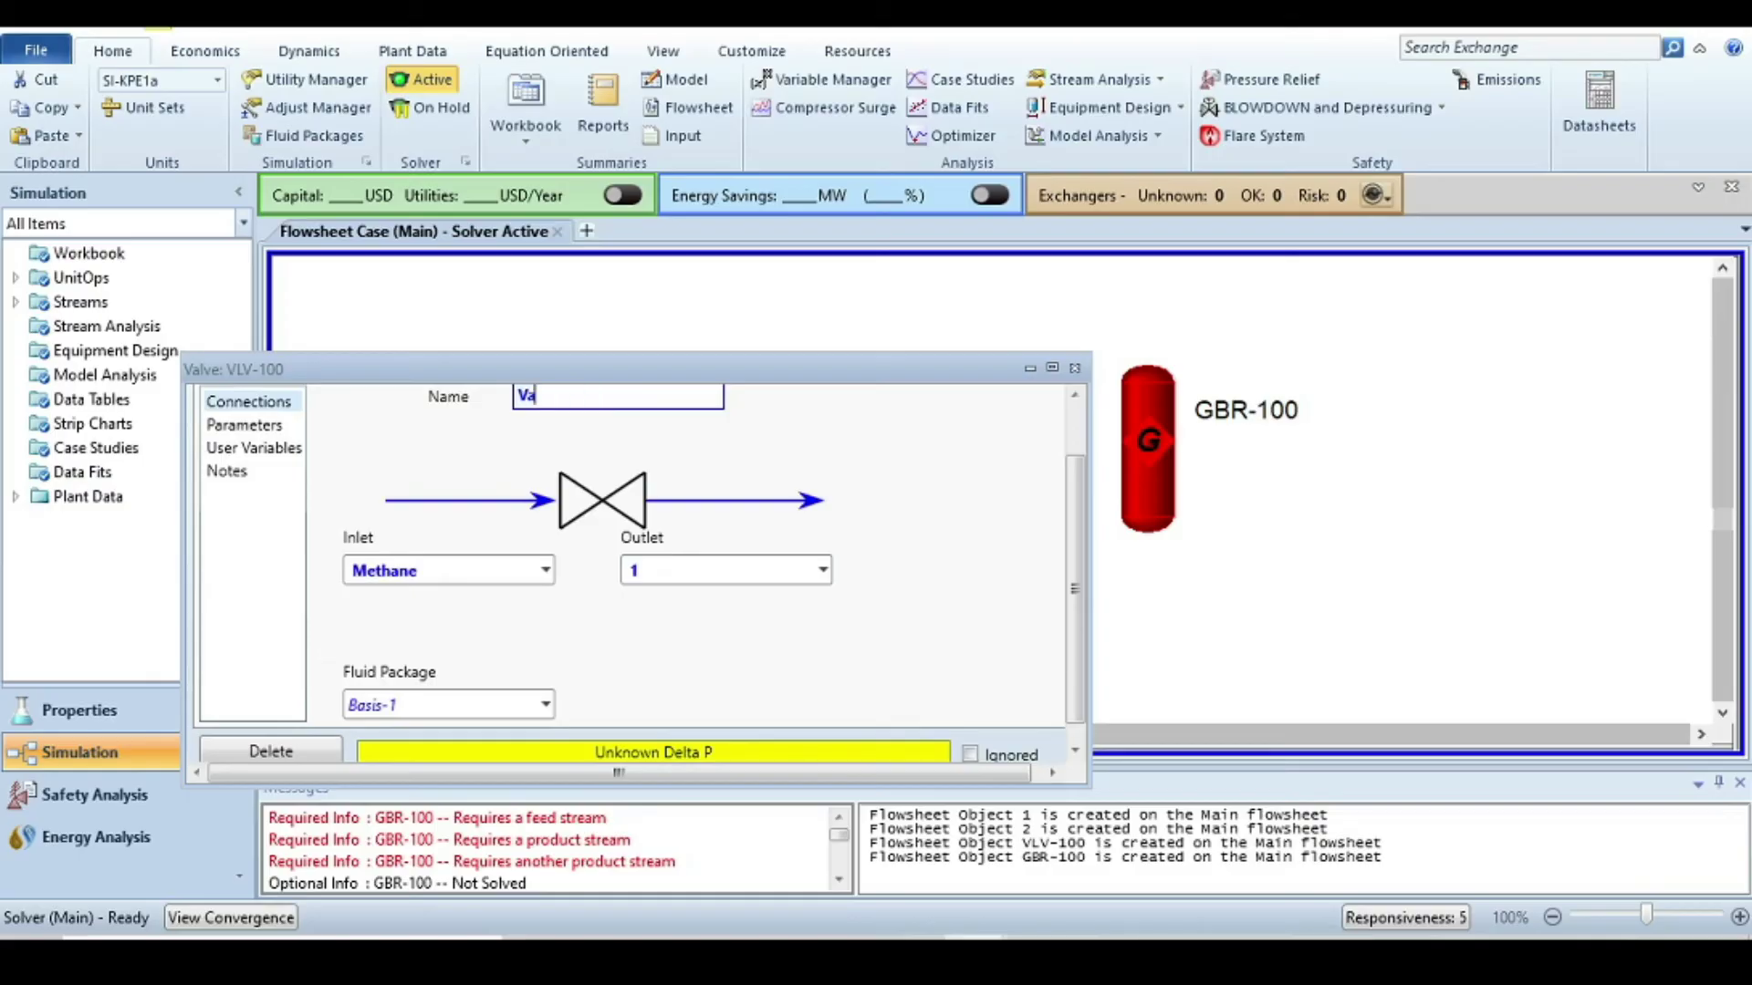
{"action": "type", "text": "l-1"}
{"action": "key", "text": "Return"}
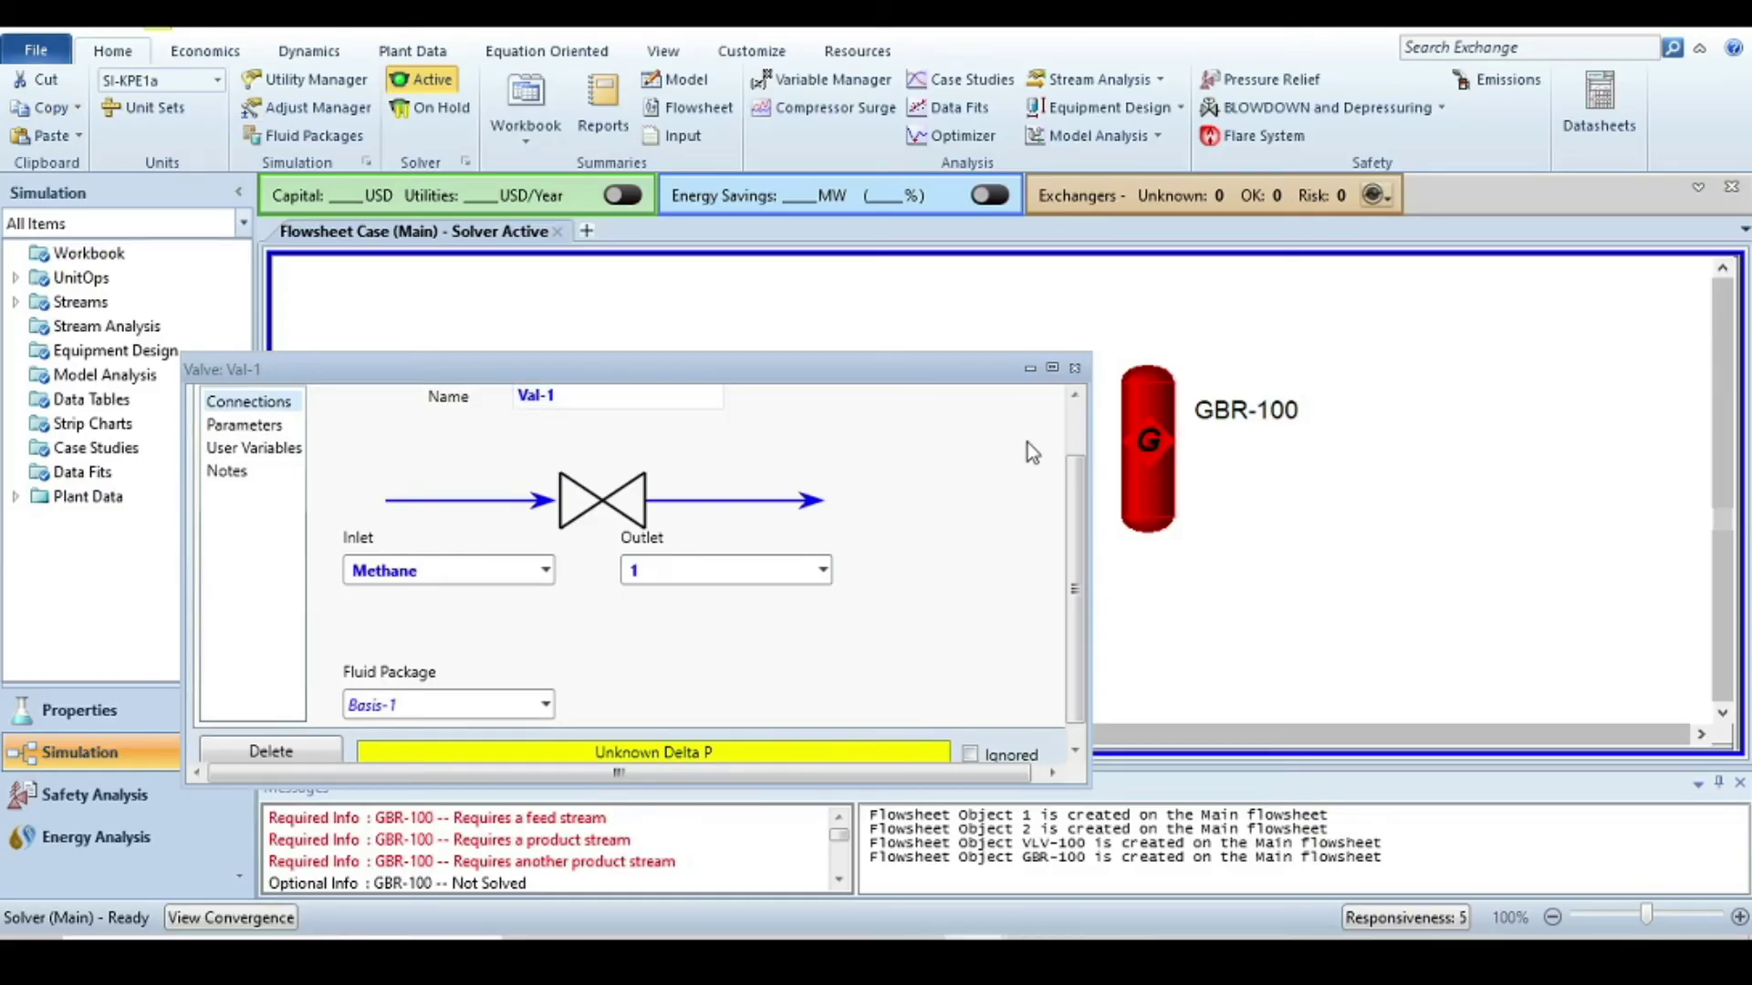
{"action": "left_click", "coordinate": [1075, 368]}
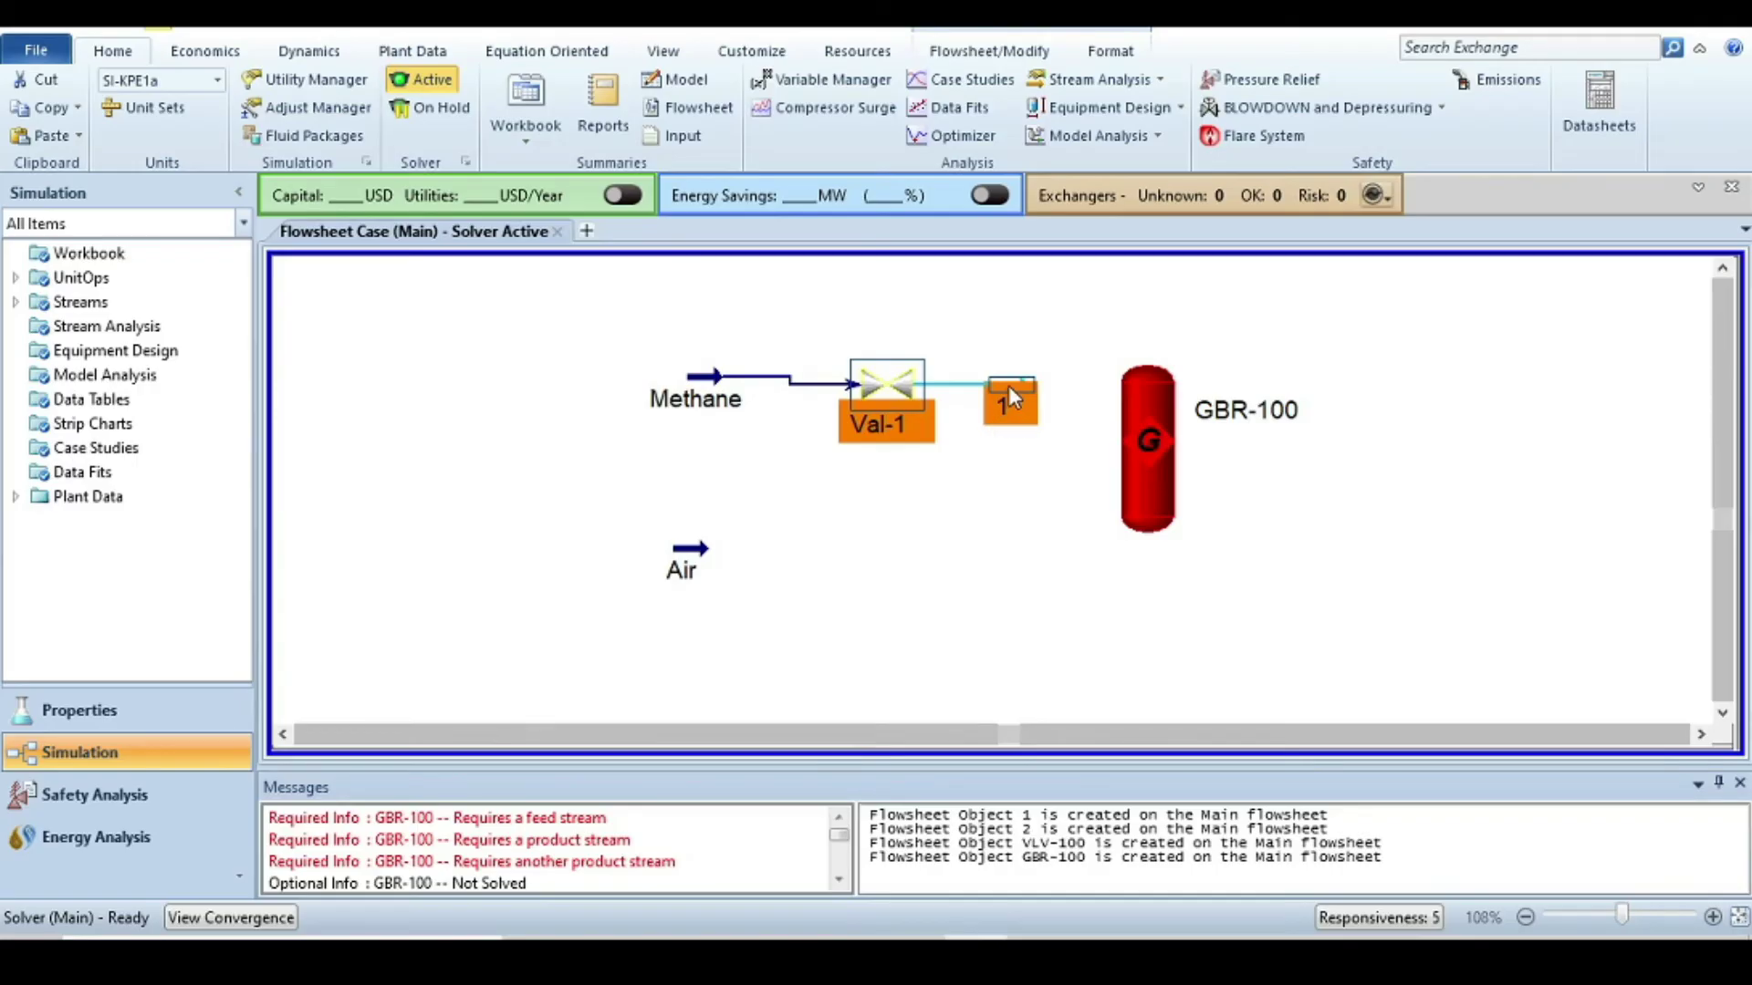
- Set the pressure of stream 1 after the valve to 1.5 bar_g, checking it against the Problem statement slide in PowerPoint
{"action": "left_click", "coordinate": [1026, 315]}
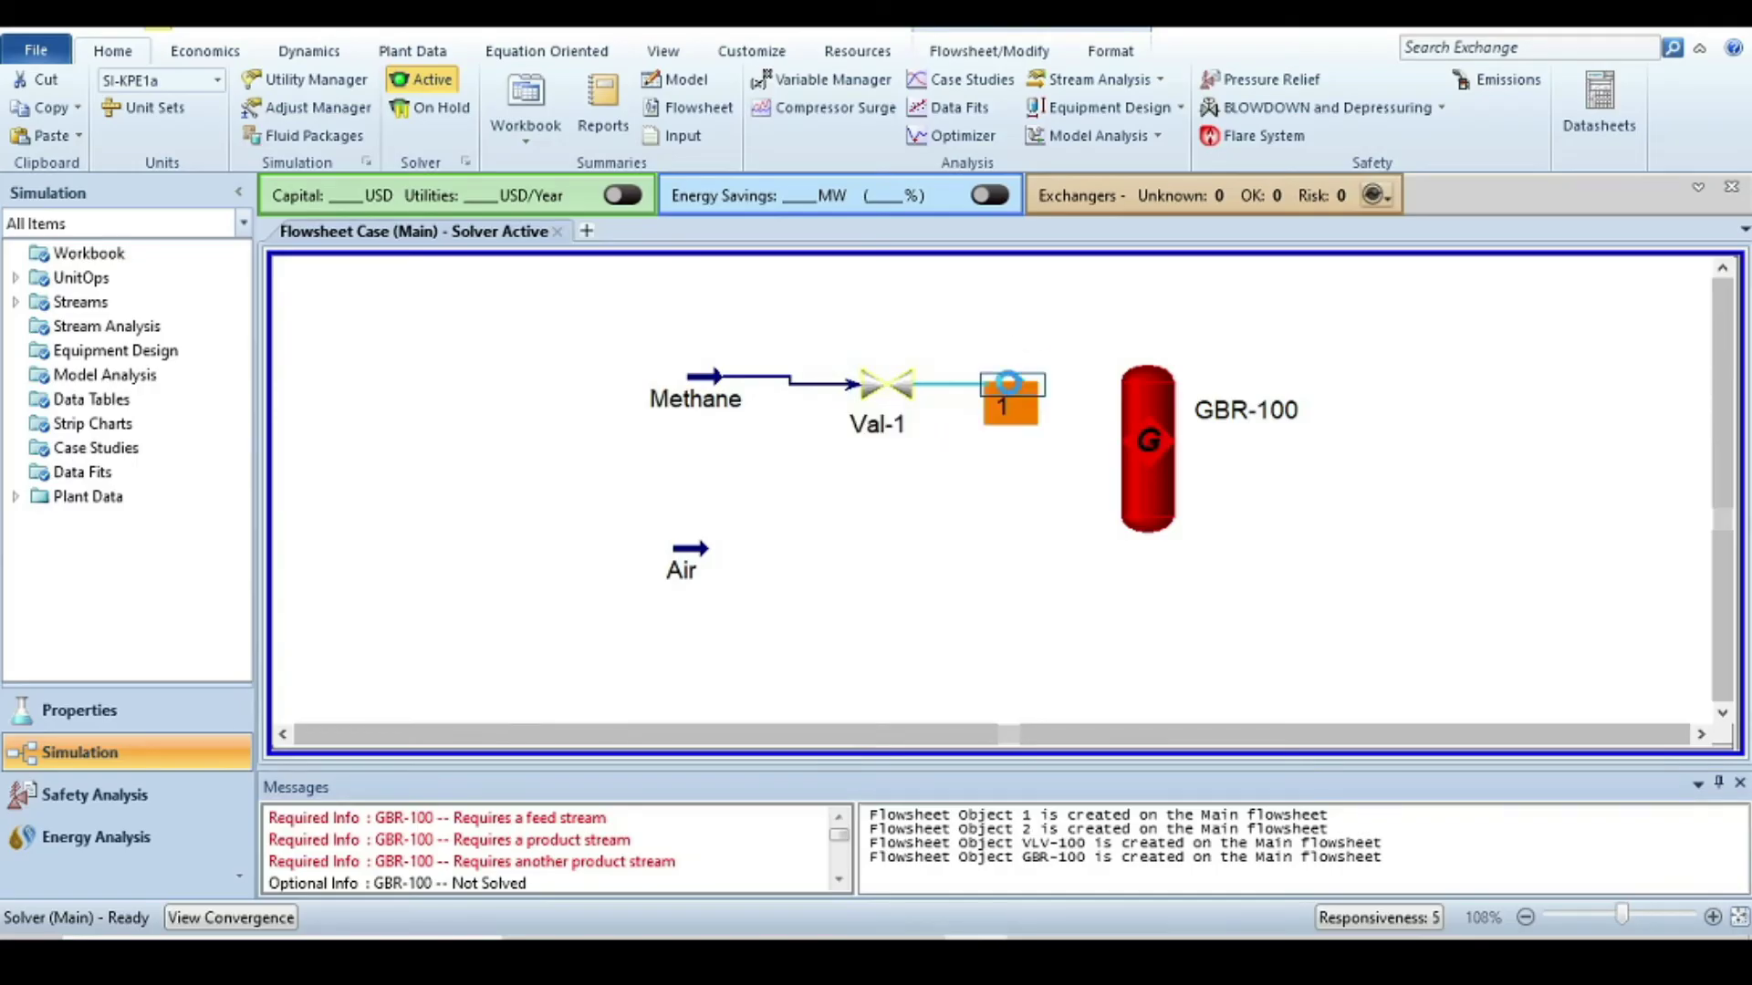
{"action": "double_click", "coordinate": [1009, 383]}
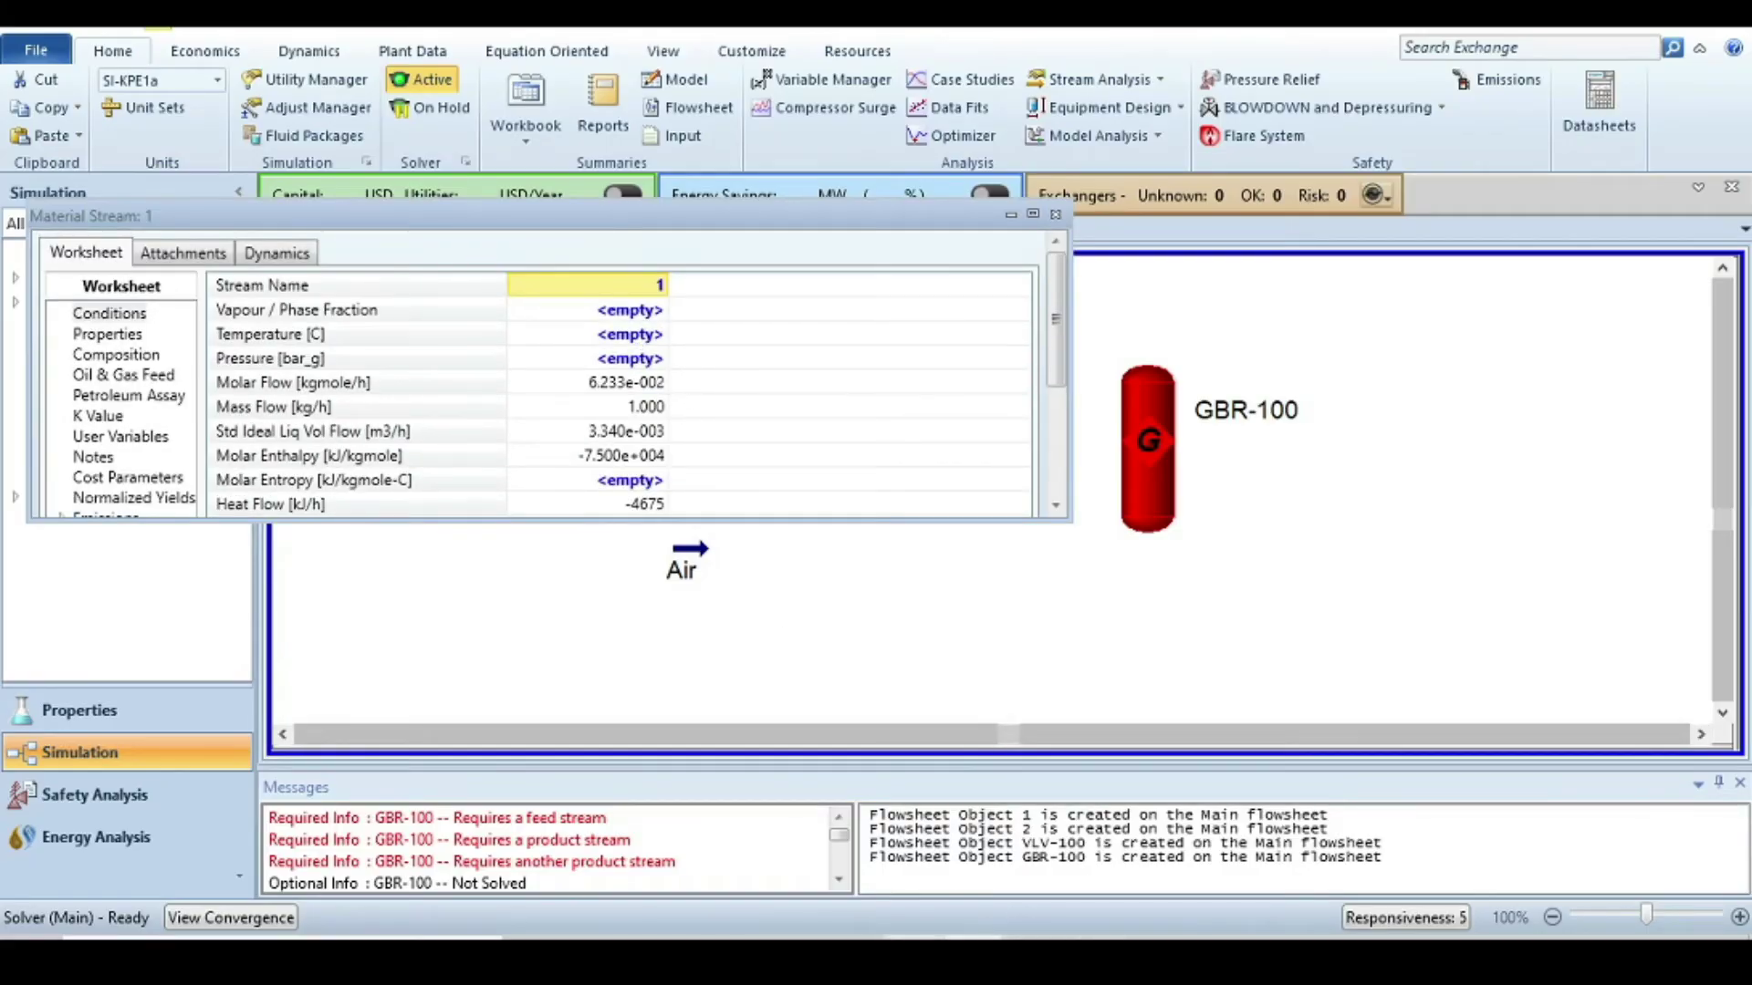
{"action": "key", "text": "alt+Tab"}
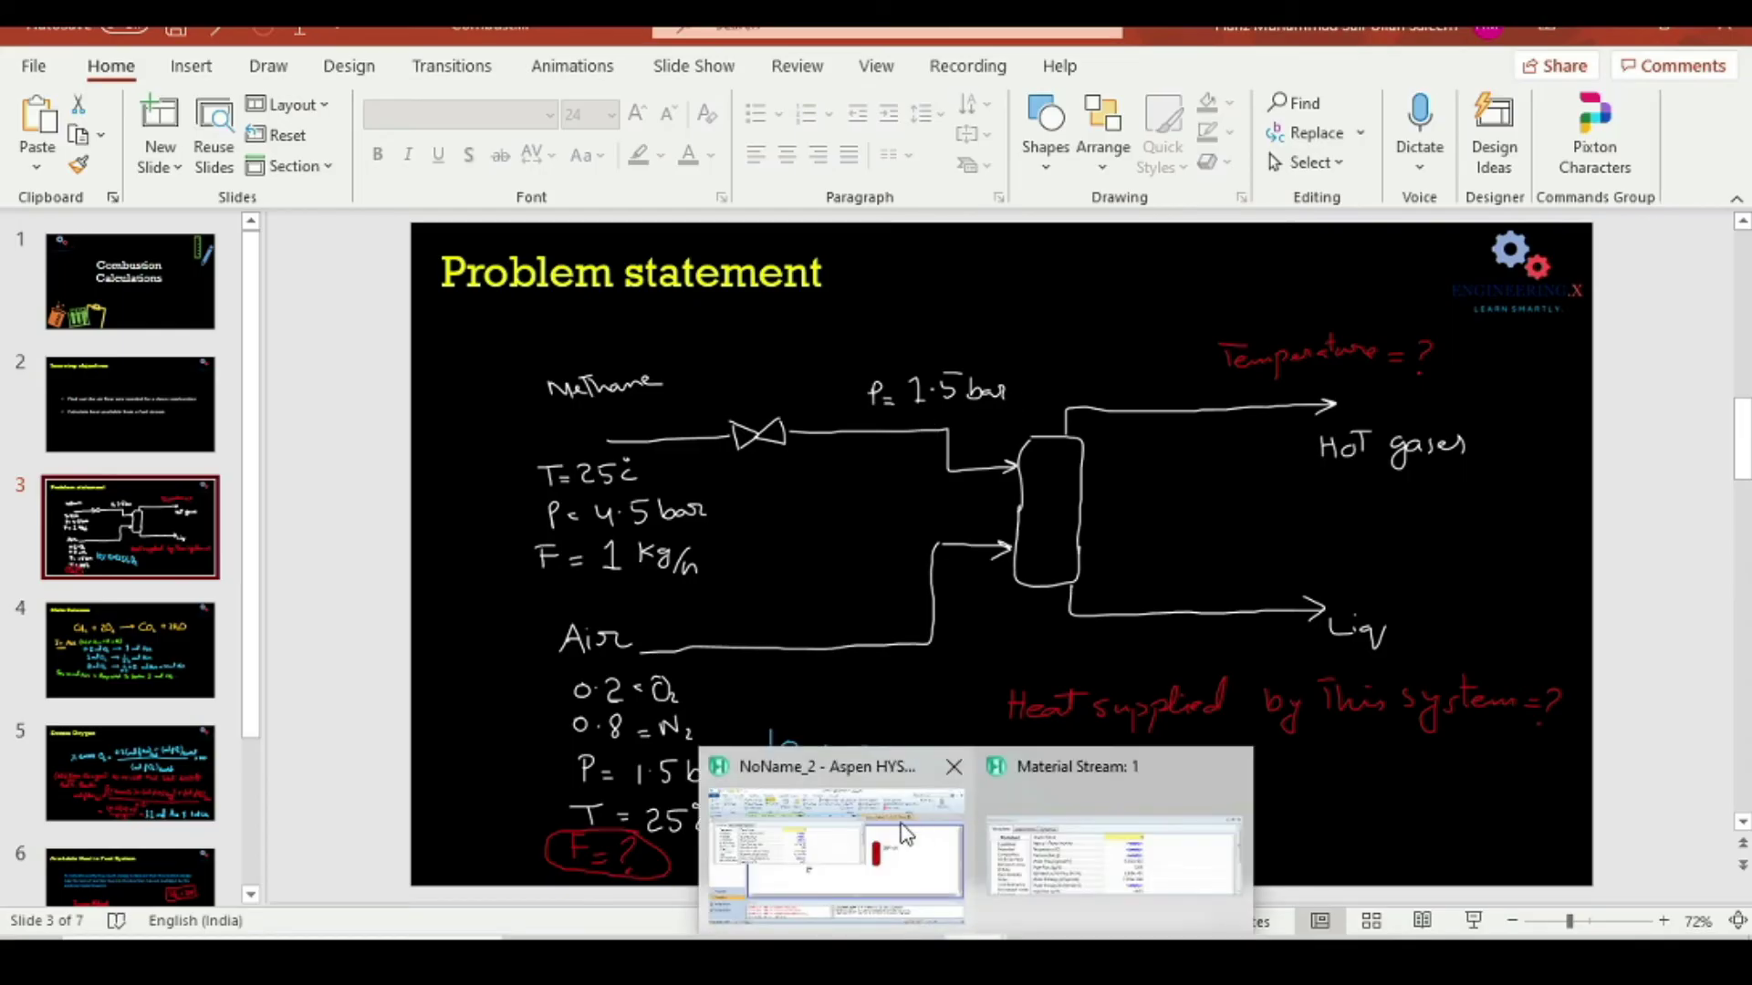
{"action": "left_click", "coordinate": [899, 833]}
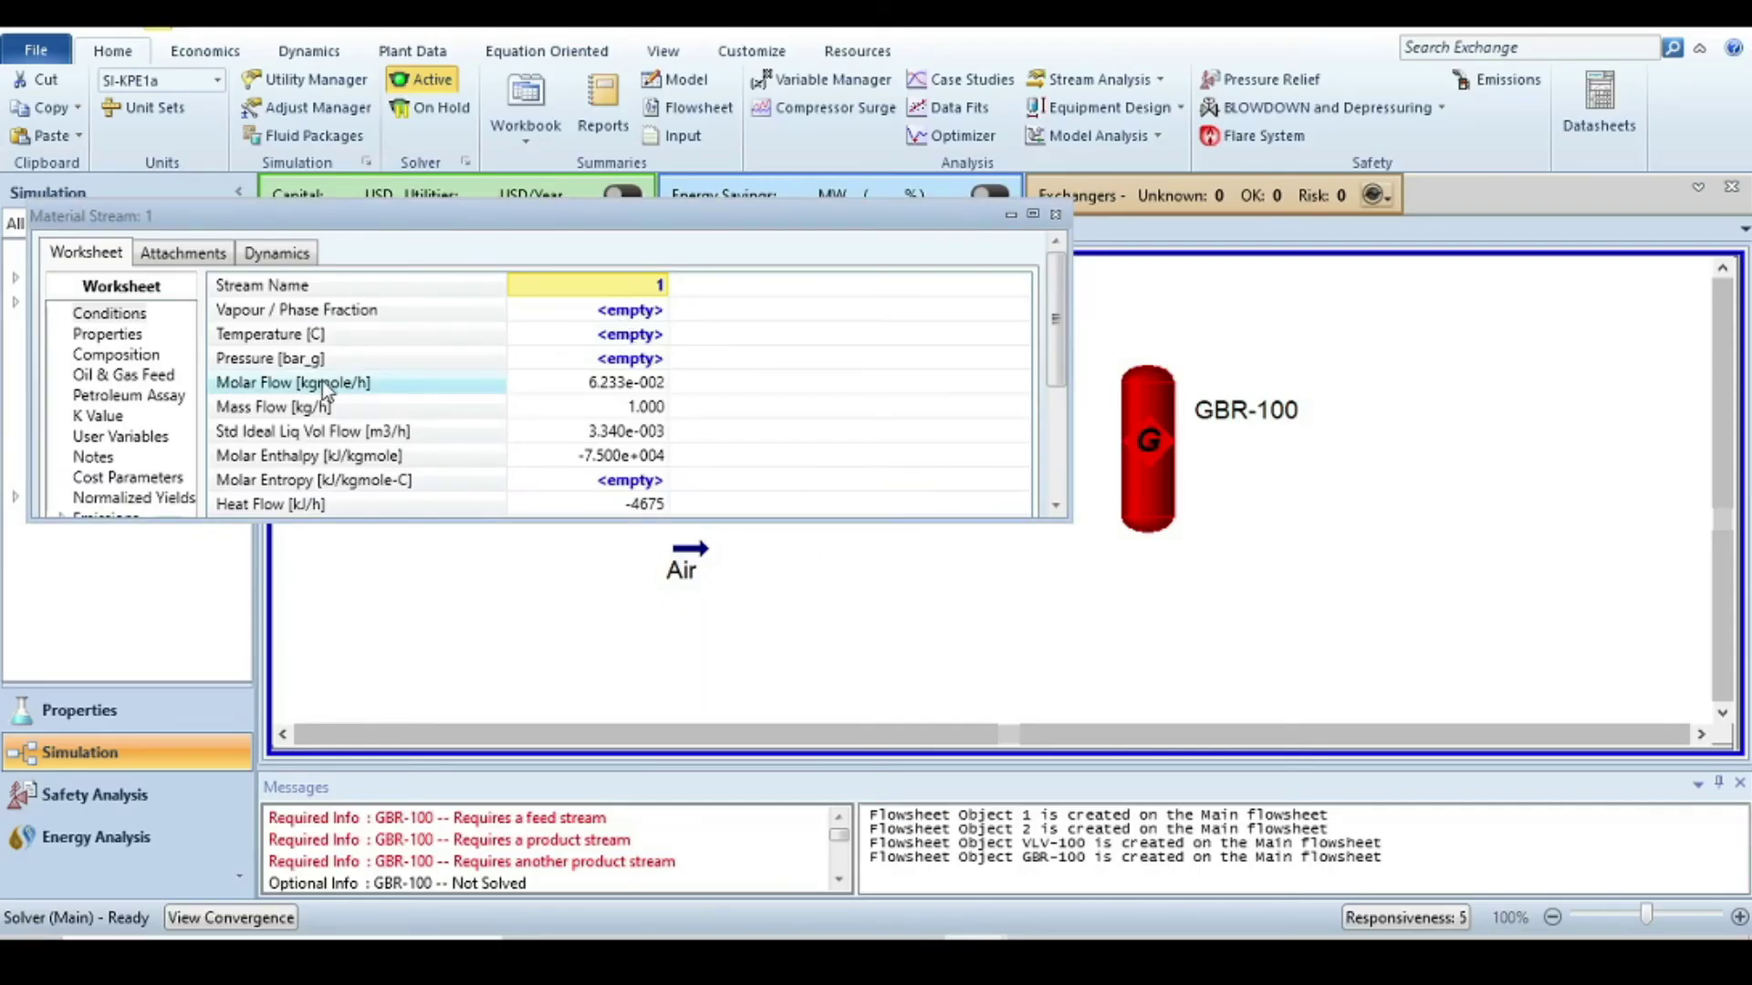
{"action": "left_click", "coordinate": [616, 357]}
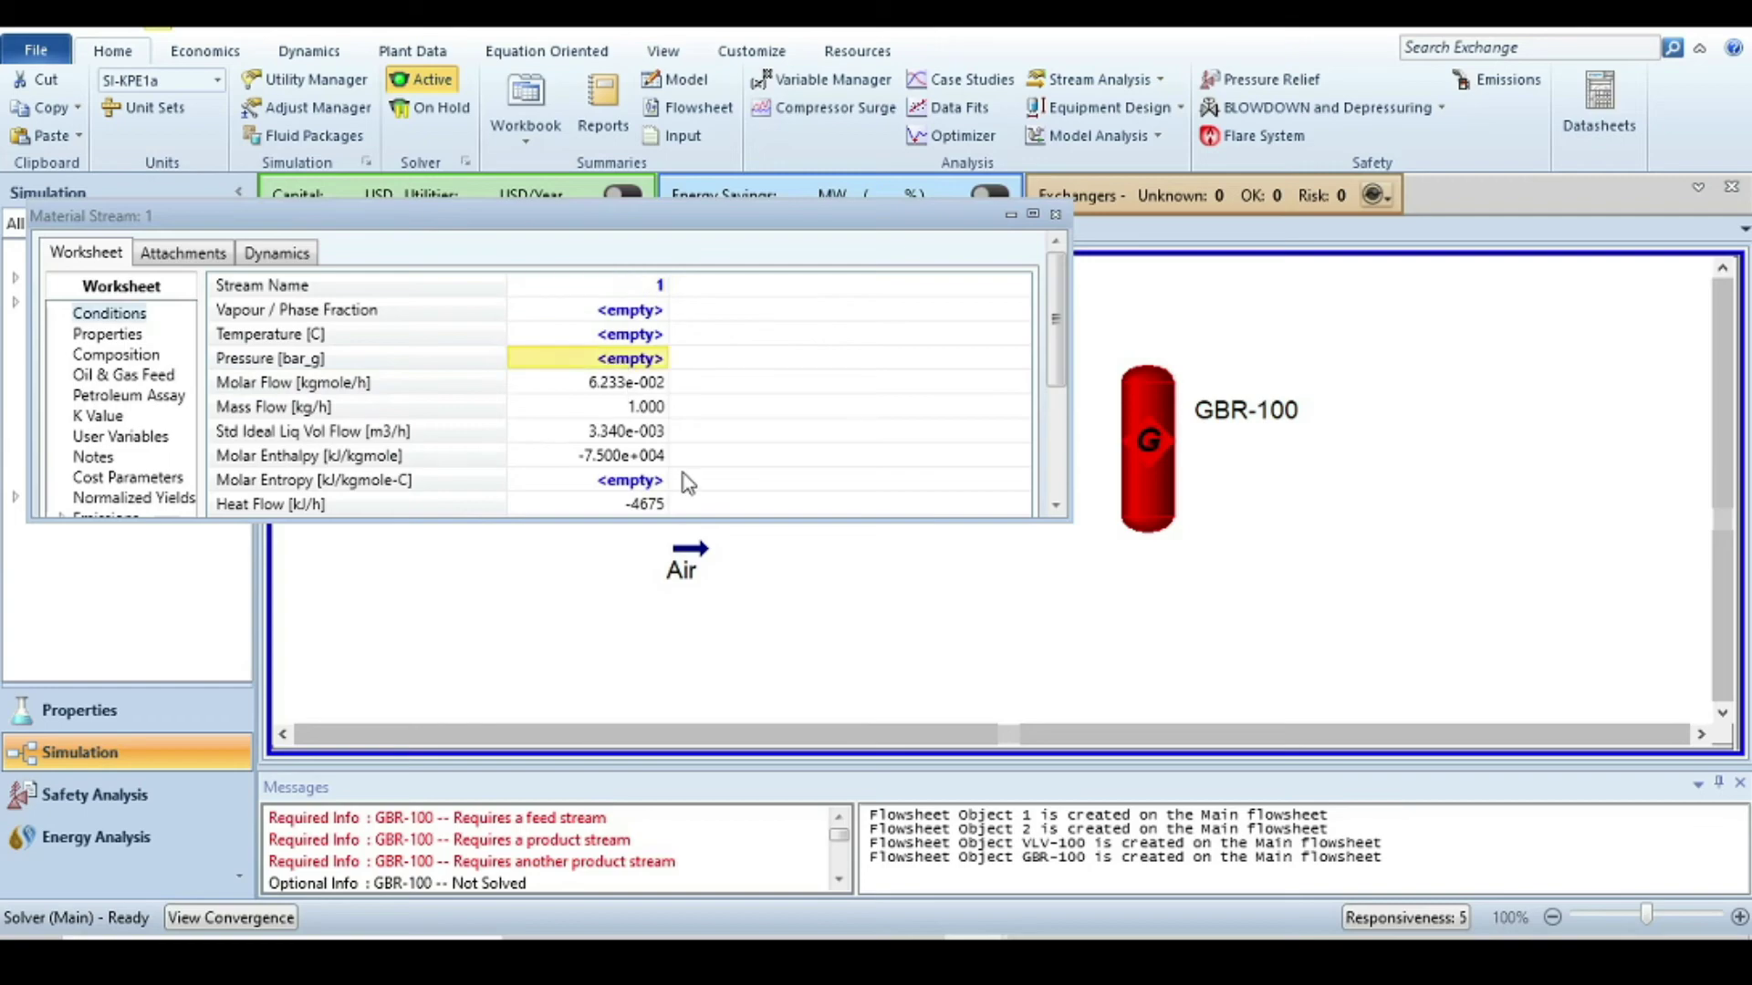
{"action": "type", "text": "1.5"}
{"action": "key", "text": "Return"}
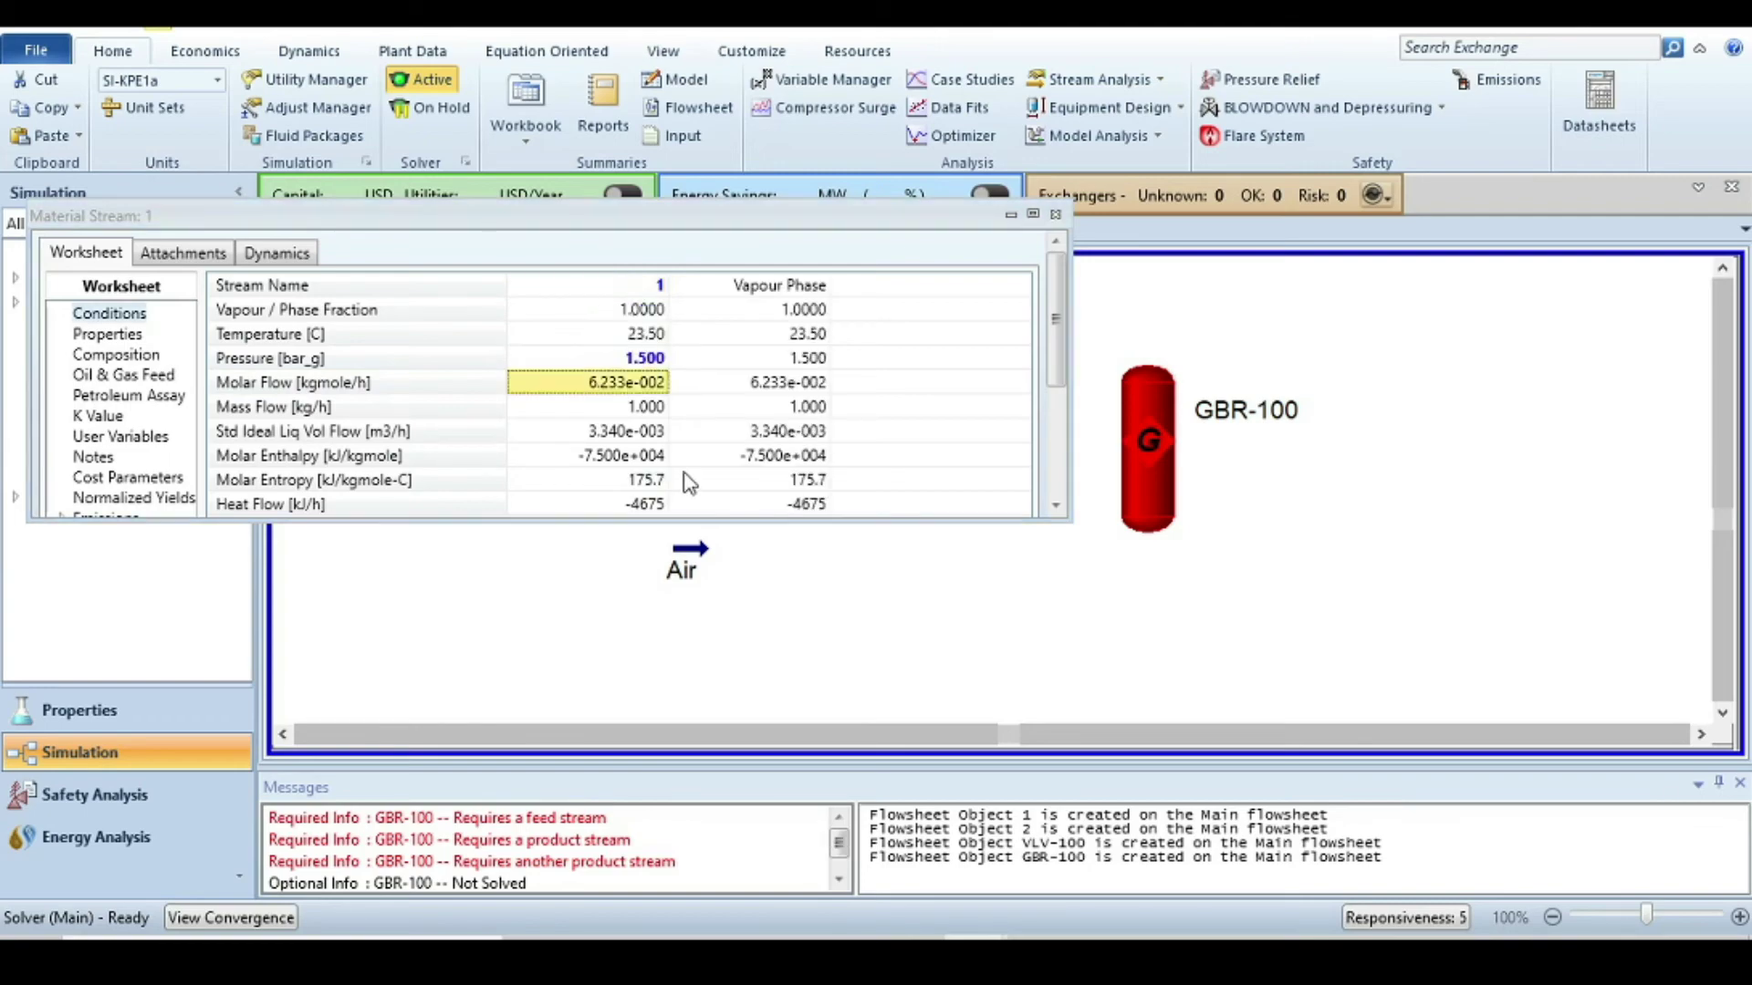
{"action": "left_click", "coordinate": [1055, 214]}
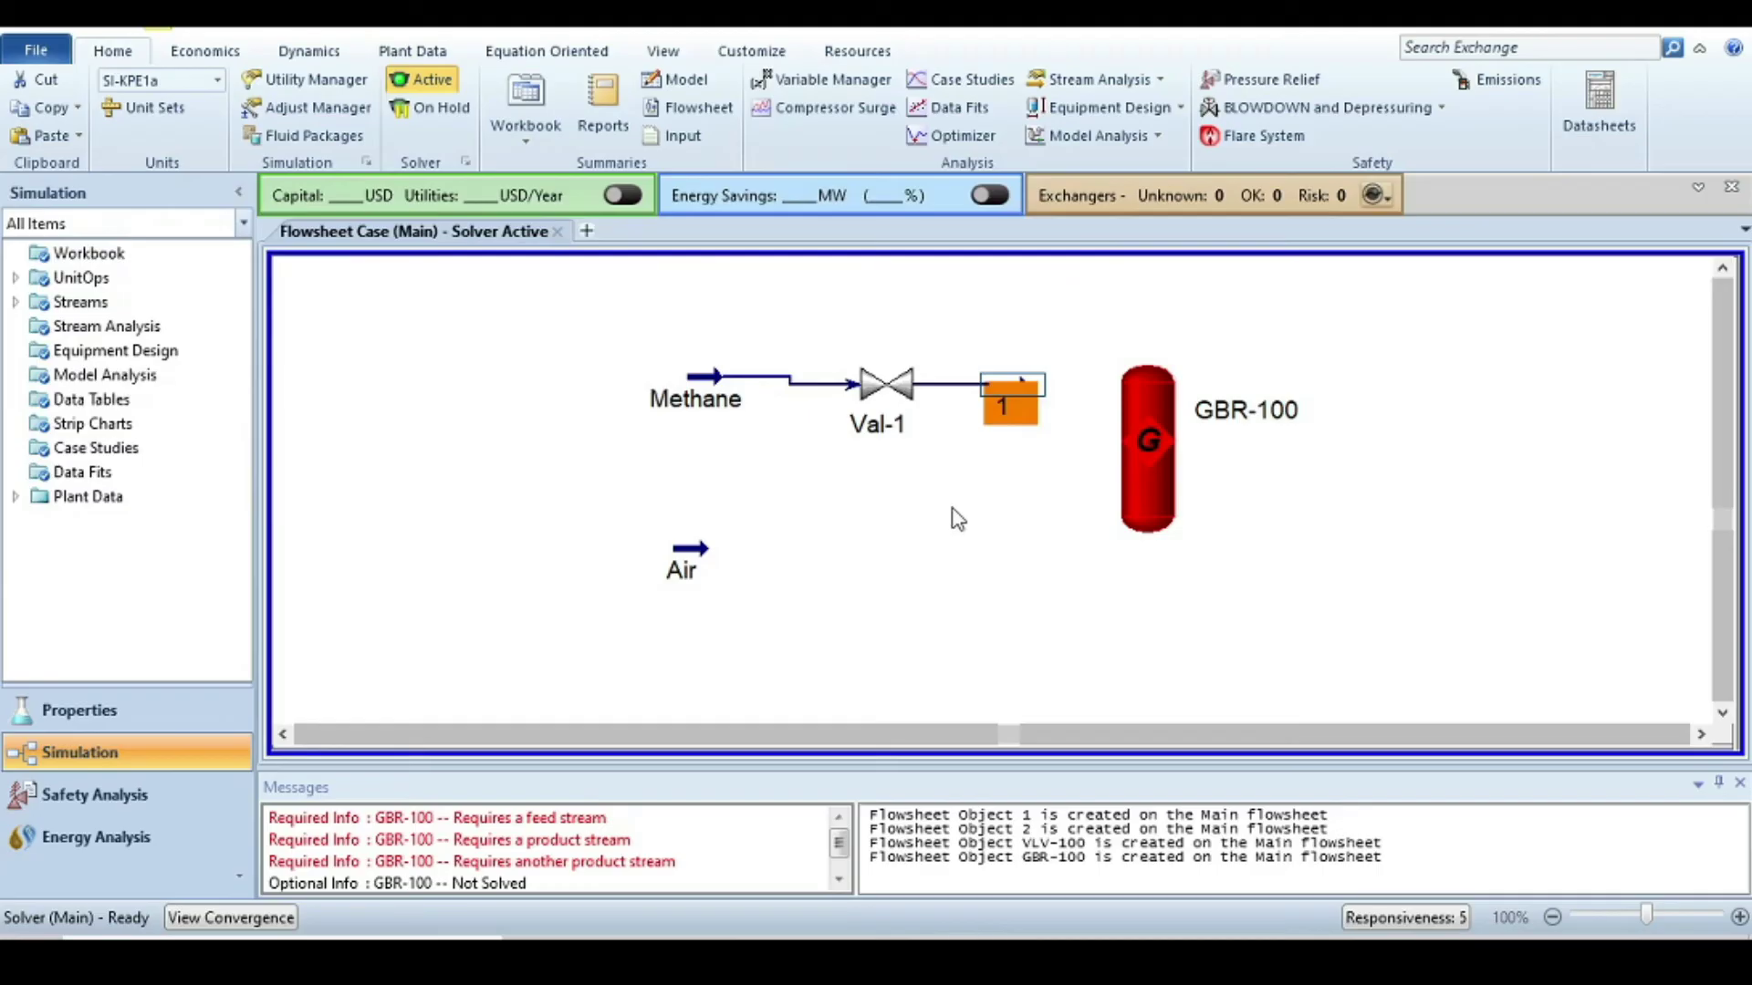
{"action": "left_click", "coordinate": [1013, 470]}
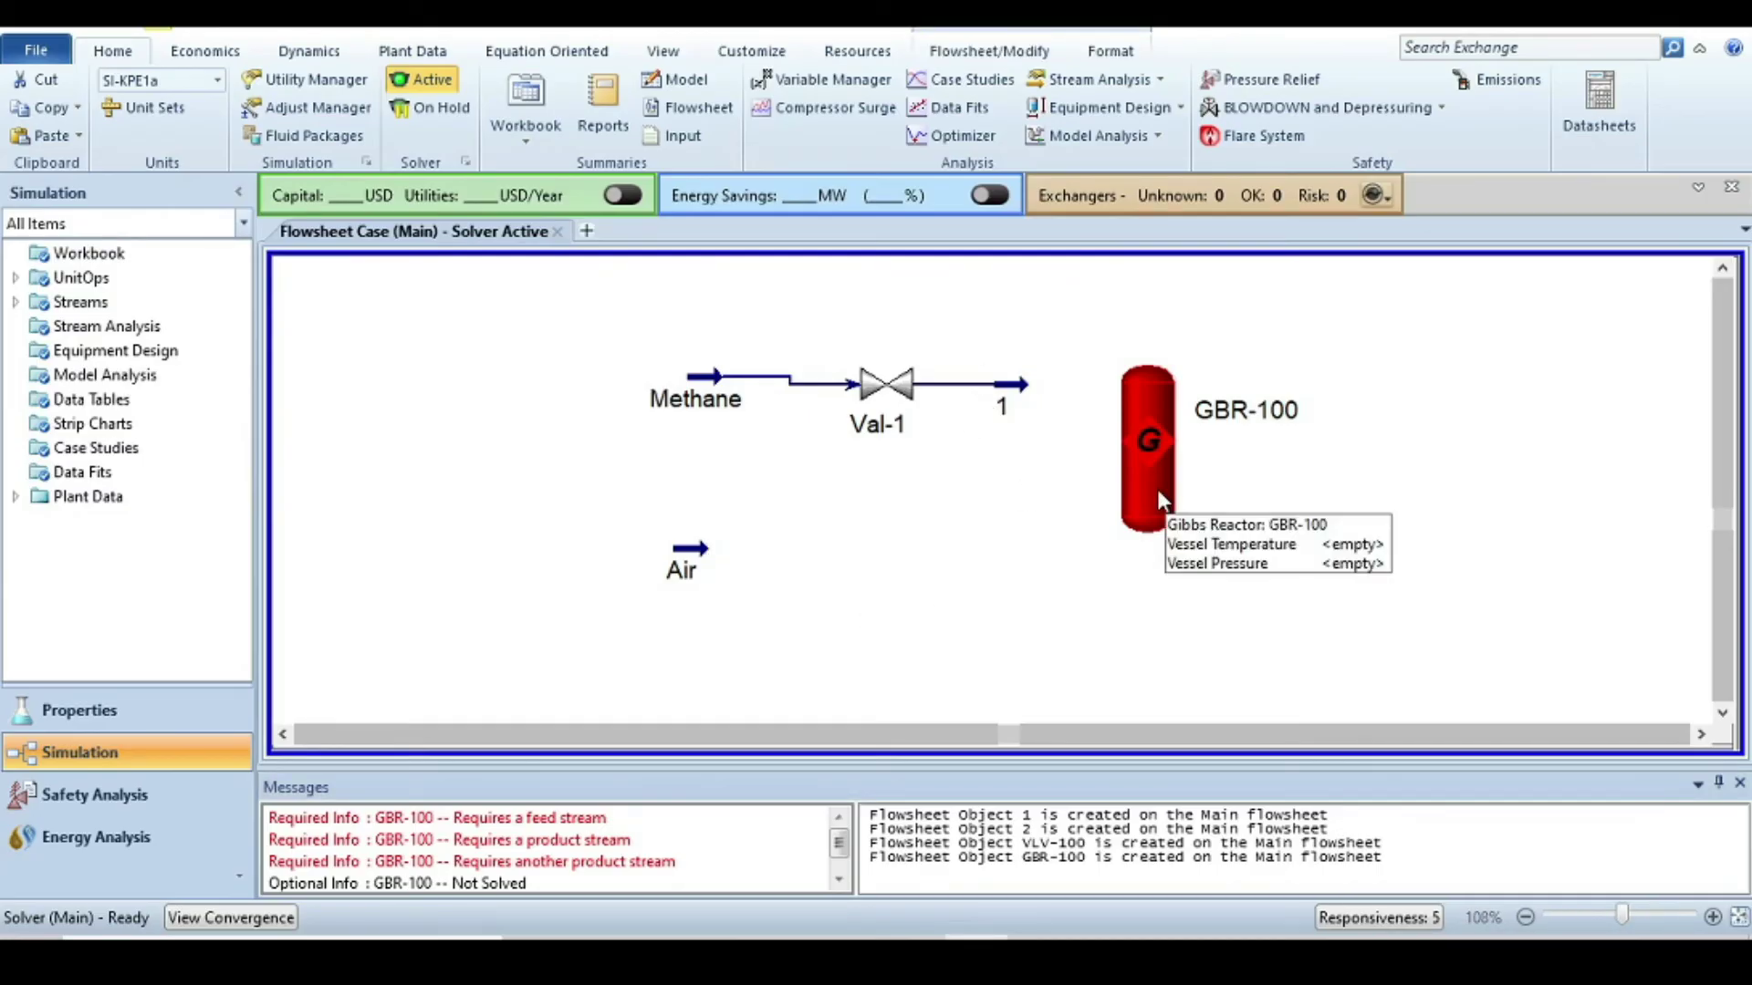
- Connect stream 1 and the Air stream as inlets of the Gibbs reactor GBR-100
{"action": "double_click", "coordinate": [1159, 457]}
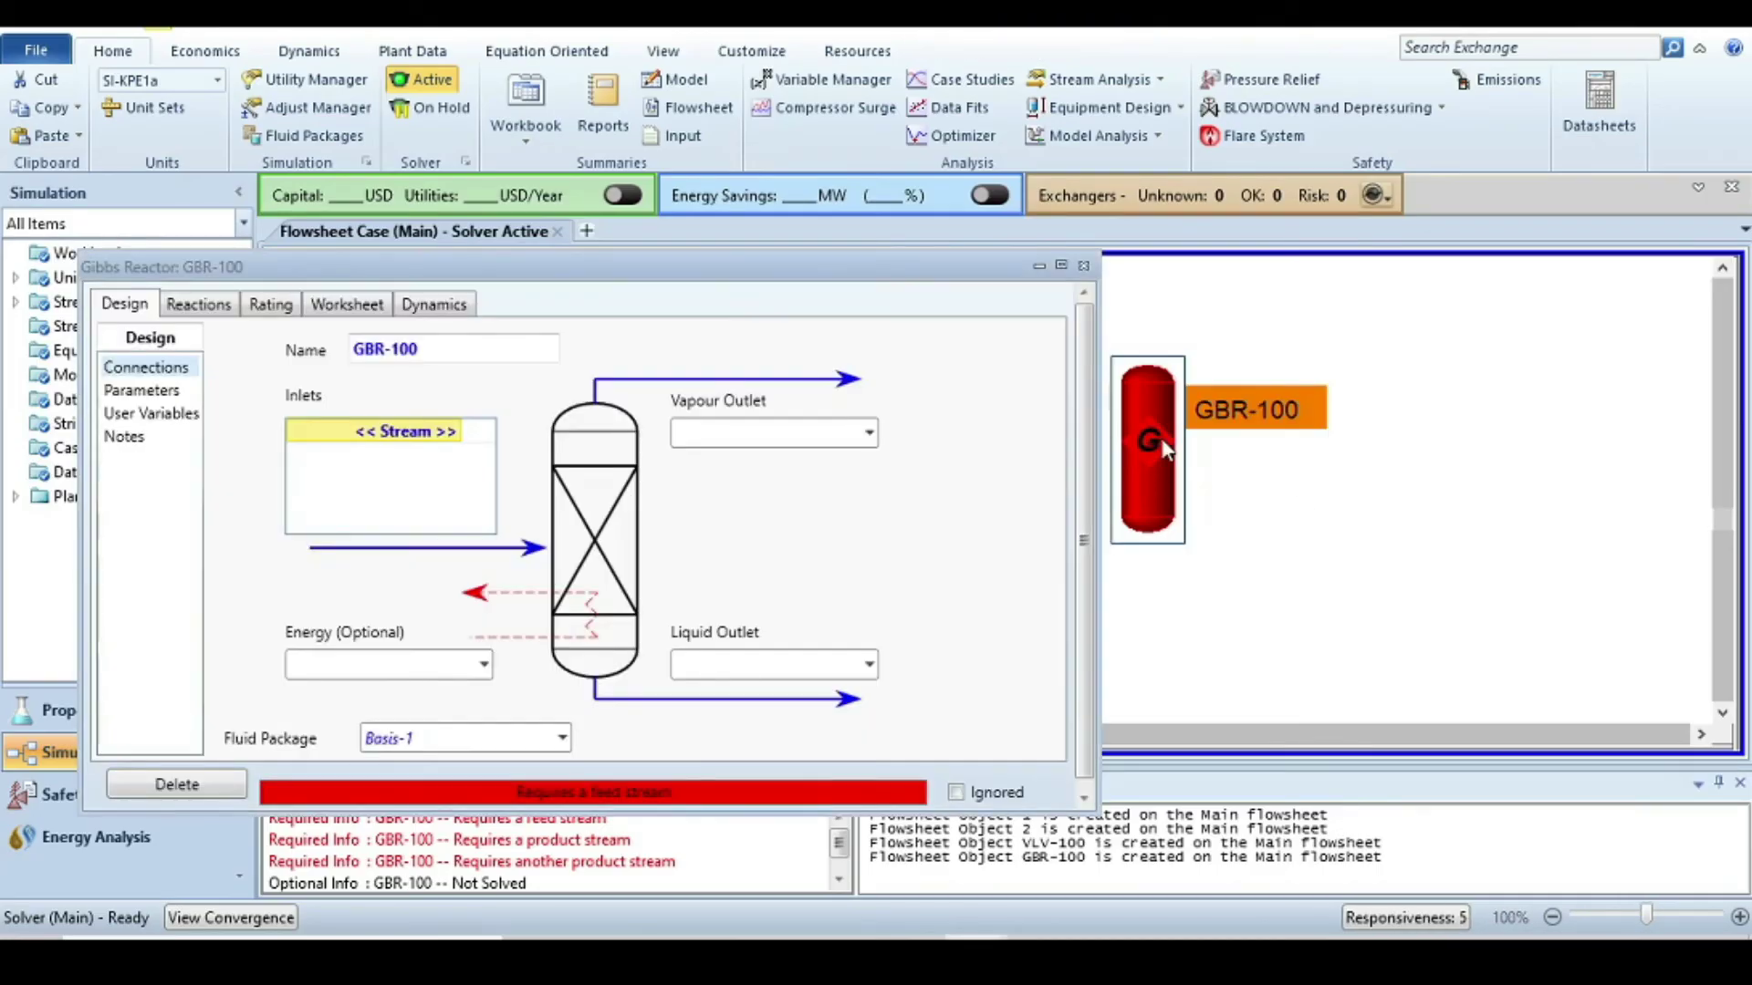
{"action": "left_click", "coordinate": [446, 436]}
{"action": "left_click", "coordinate": [455, 432]}
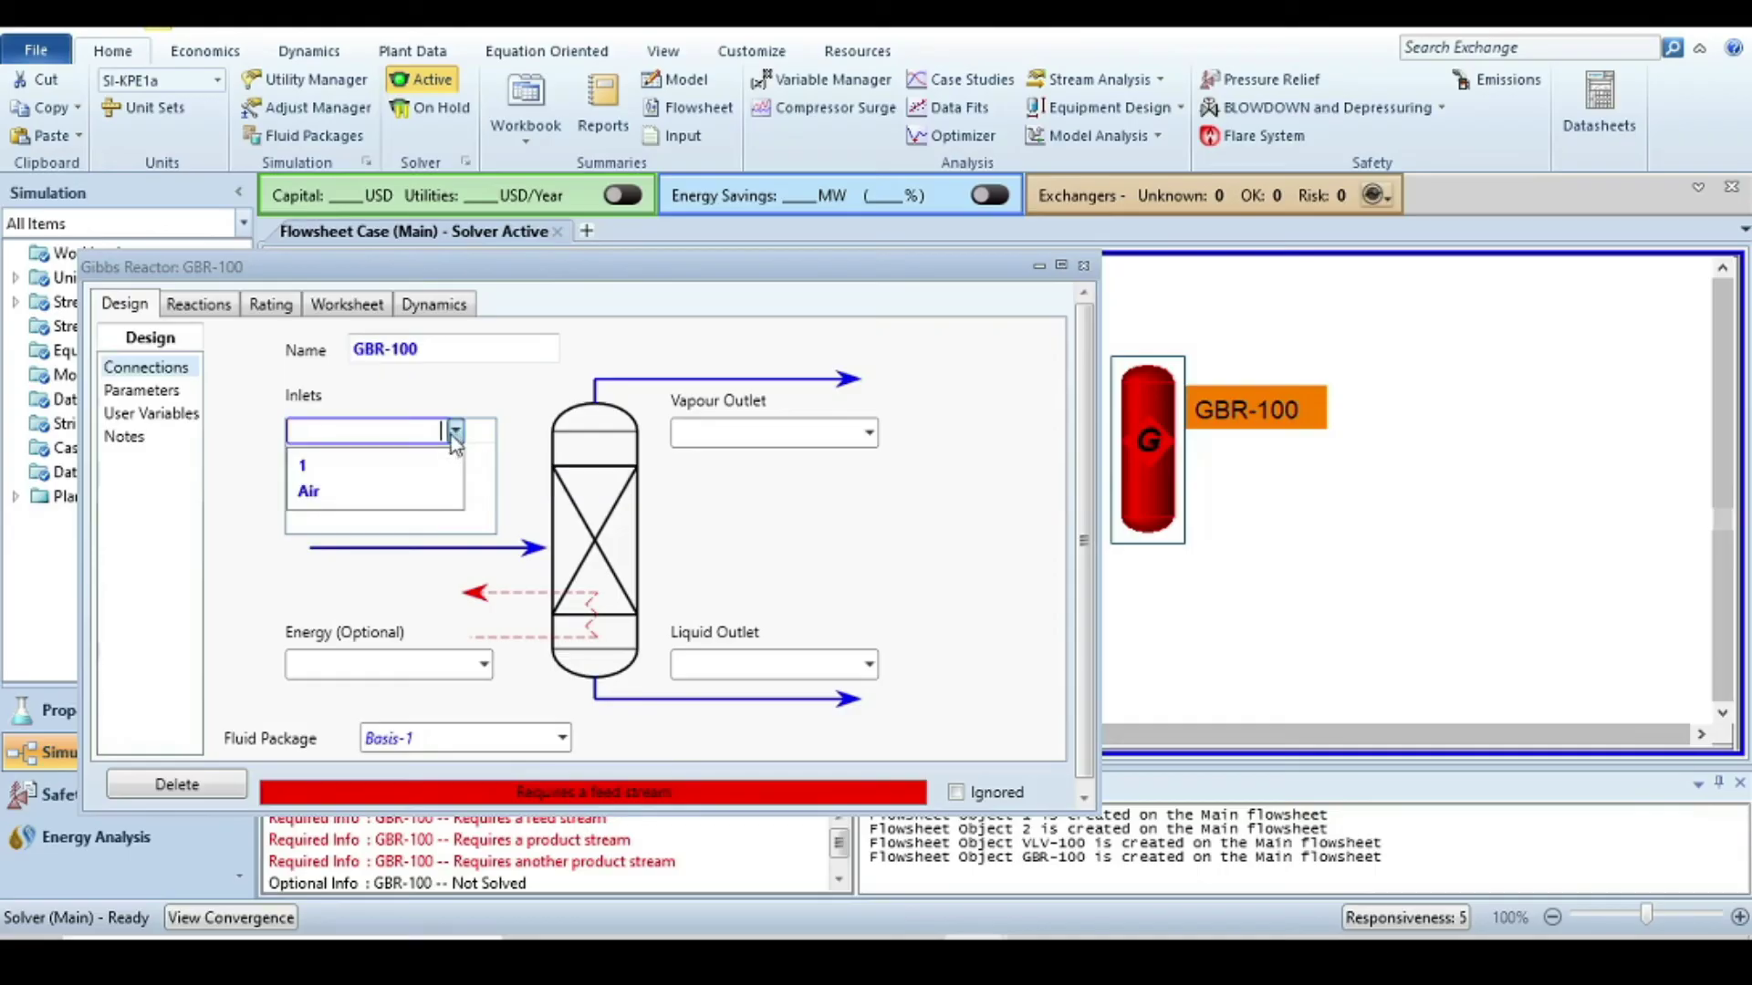
{"action": "left_click", "coordinate": [379, 470]}
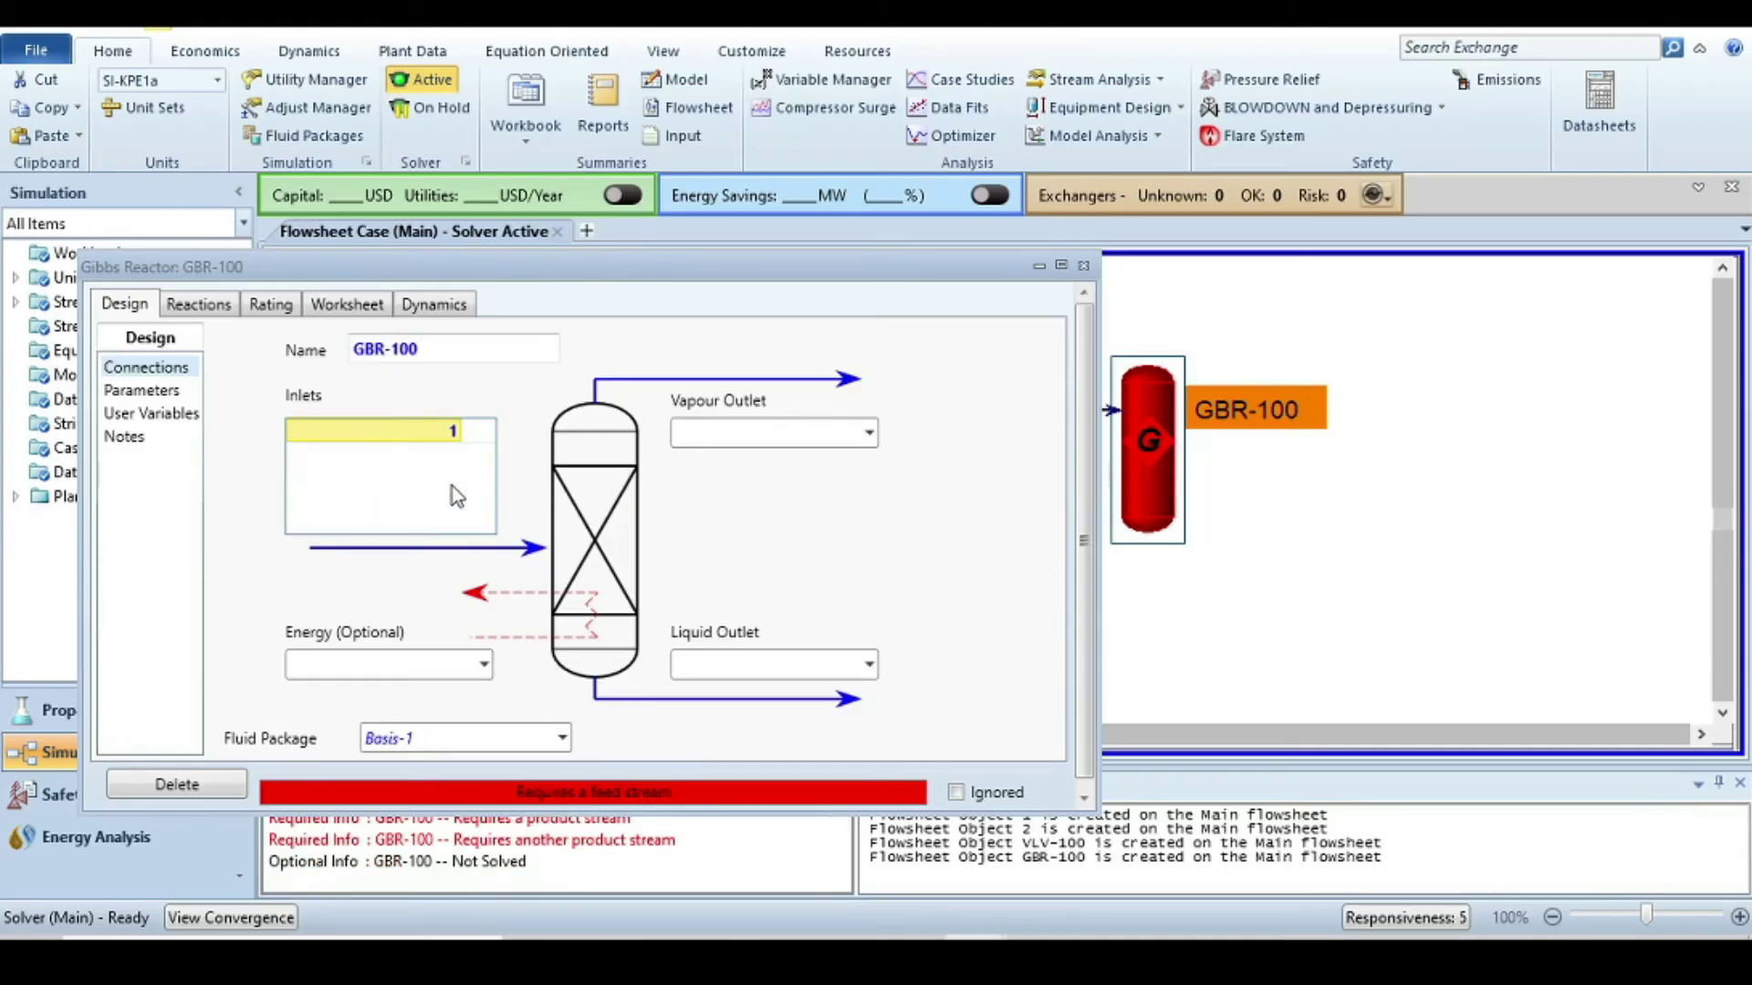
{"action": "left_click", "coordinate": [456, 456]}
{"action": "left_click", "coordinate": [417, 502]}
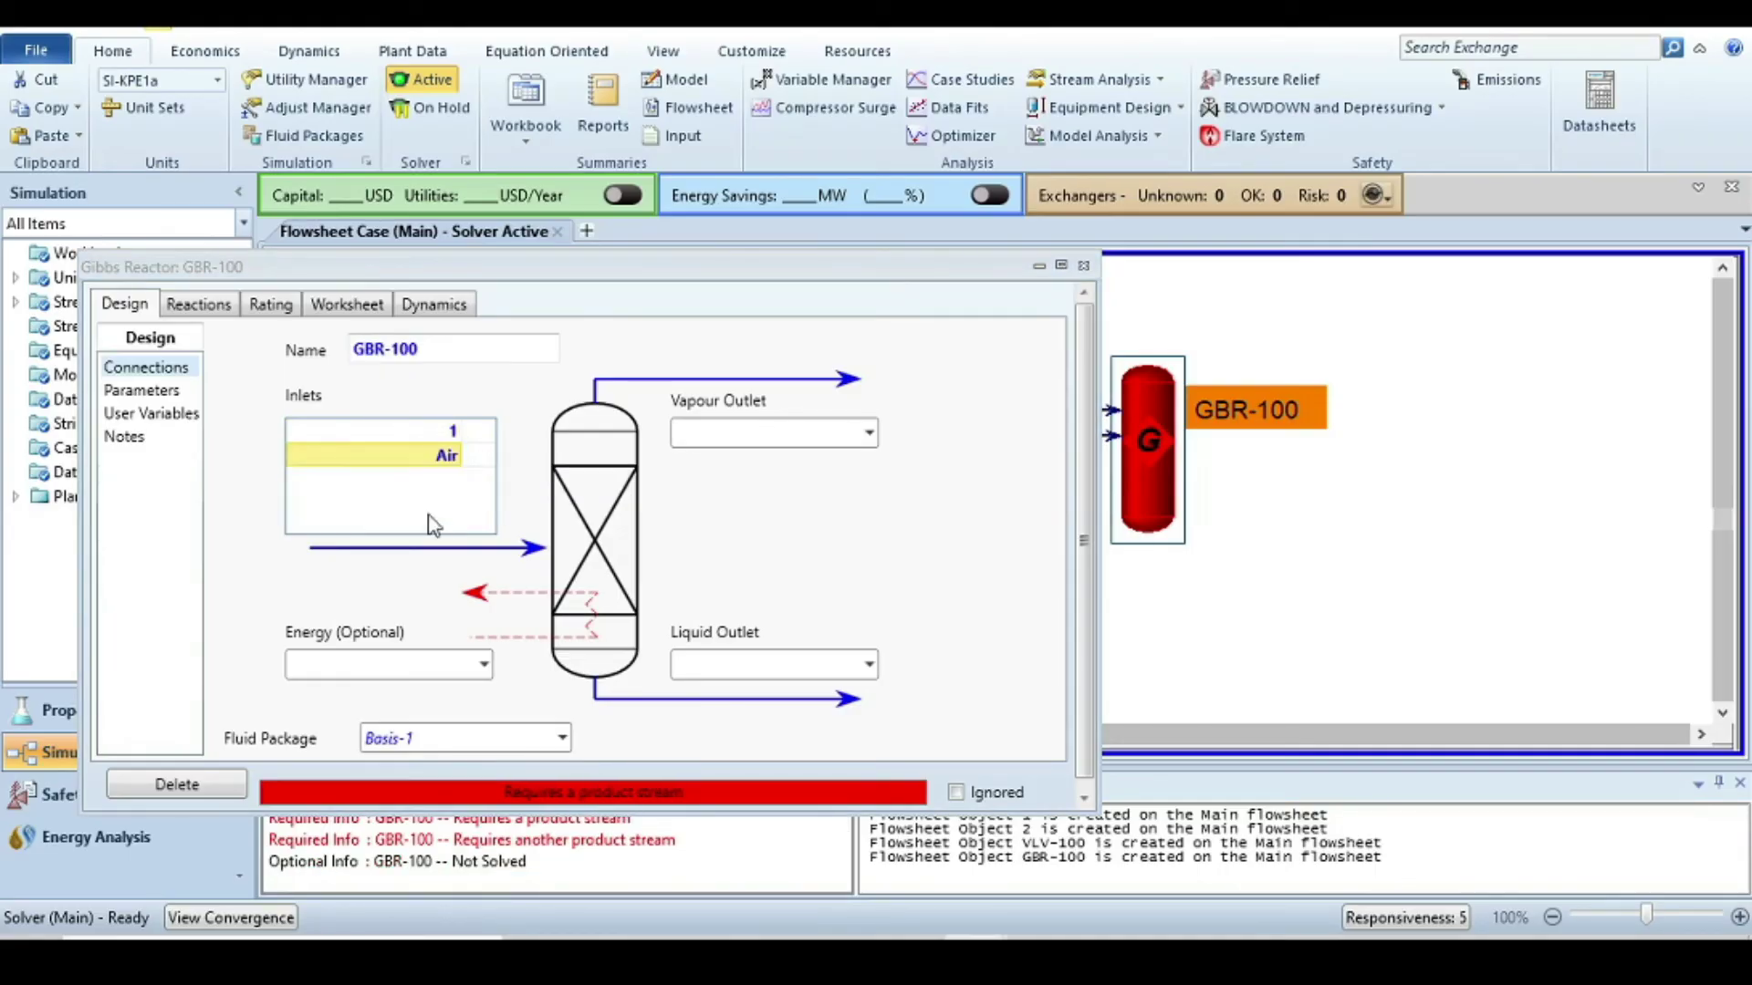
- Add a Hot Gases vapour outlet and a Liq liquid outlet to the Gibbs reactor, and close its properties
{"action": "left_click", "coordinate": [767, 434]}
{"action": "type", "text": "Hot Gases"}
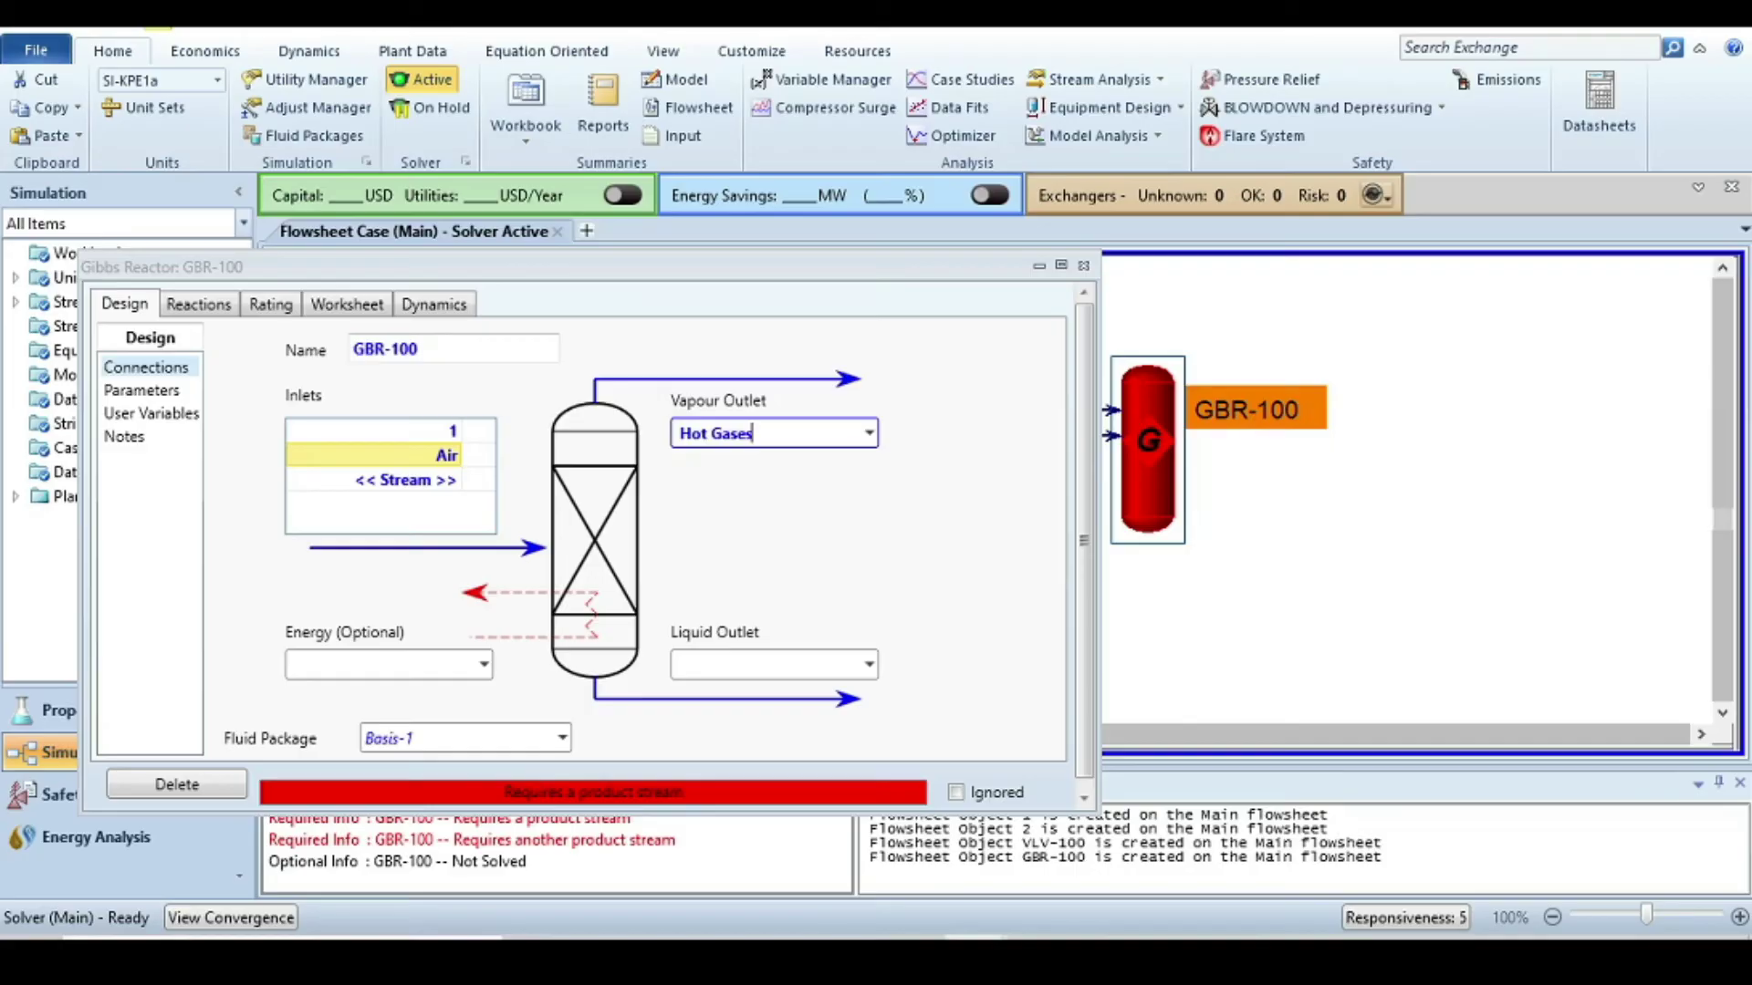
{"action": "left_click", "coordinate": [766, 662]}
{"action": "type", "text": "Liq"}
{"action": "key", "text": "Return"}
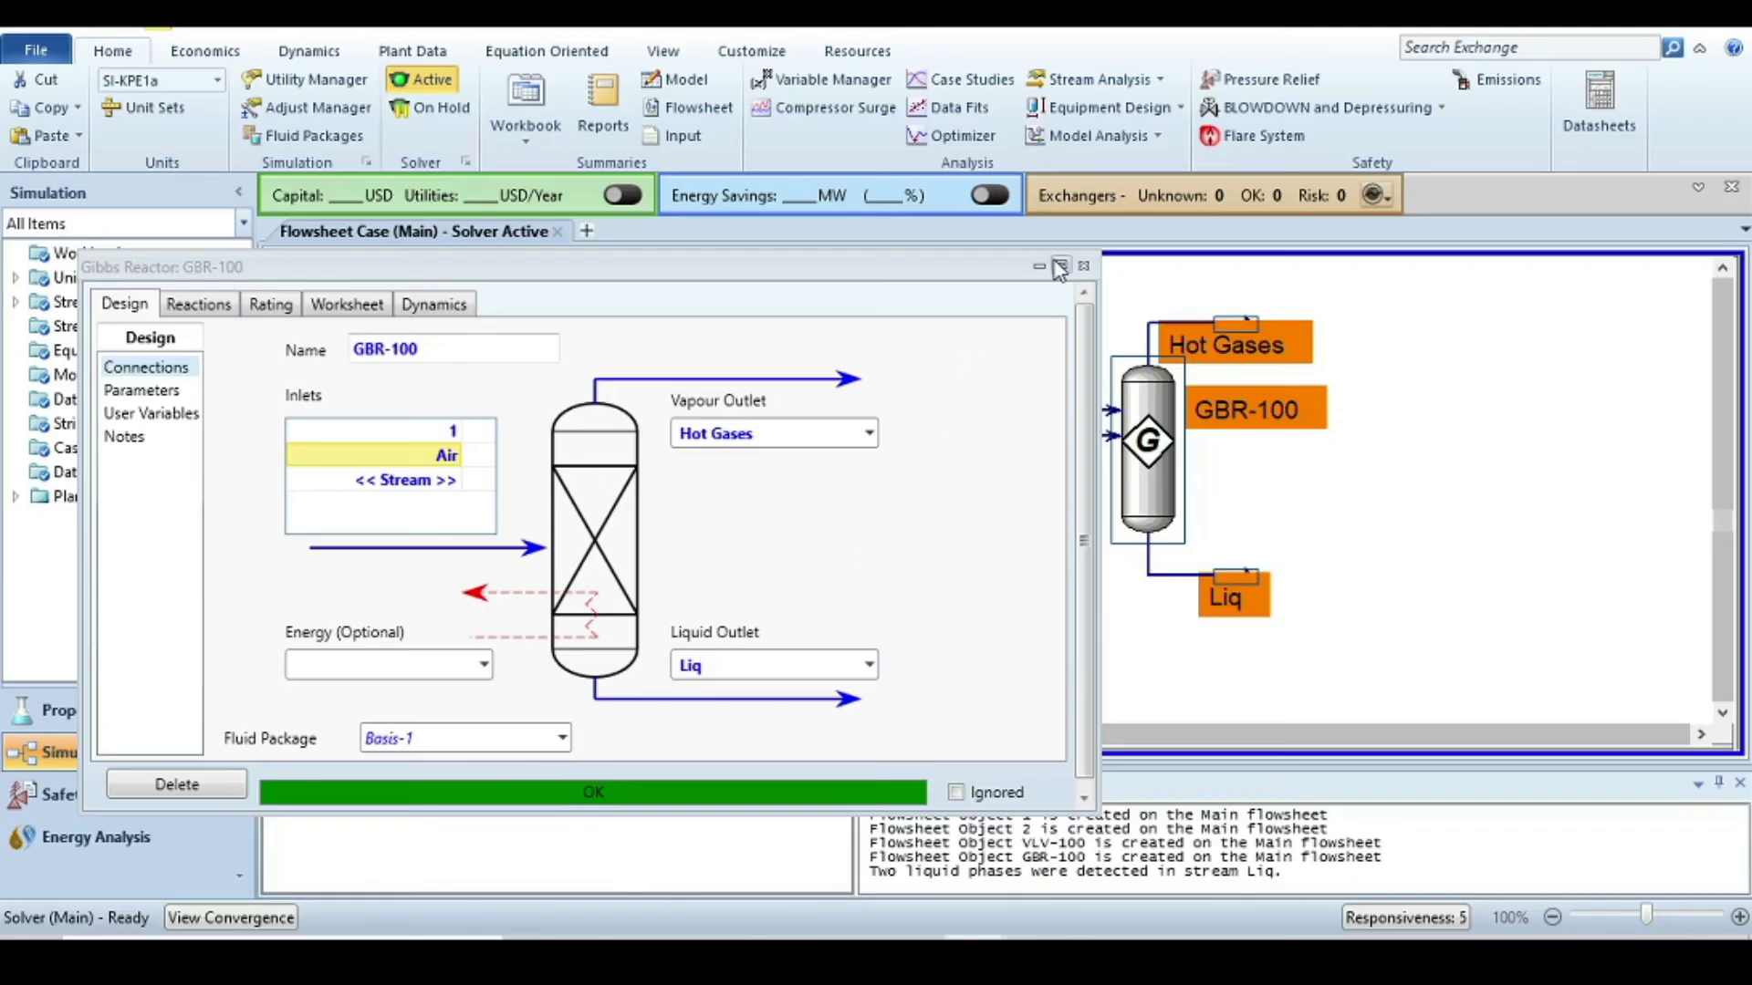
{"action": "left_click", "coordinate": [1083, 266]}
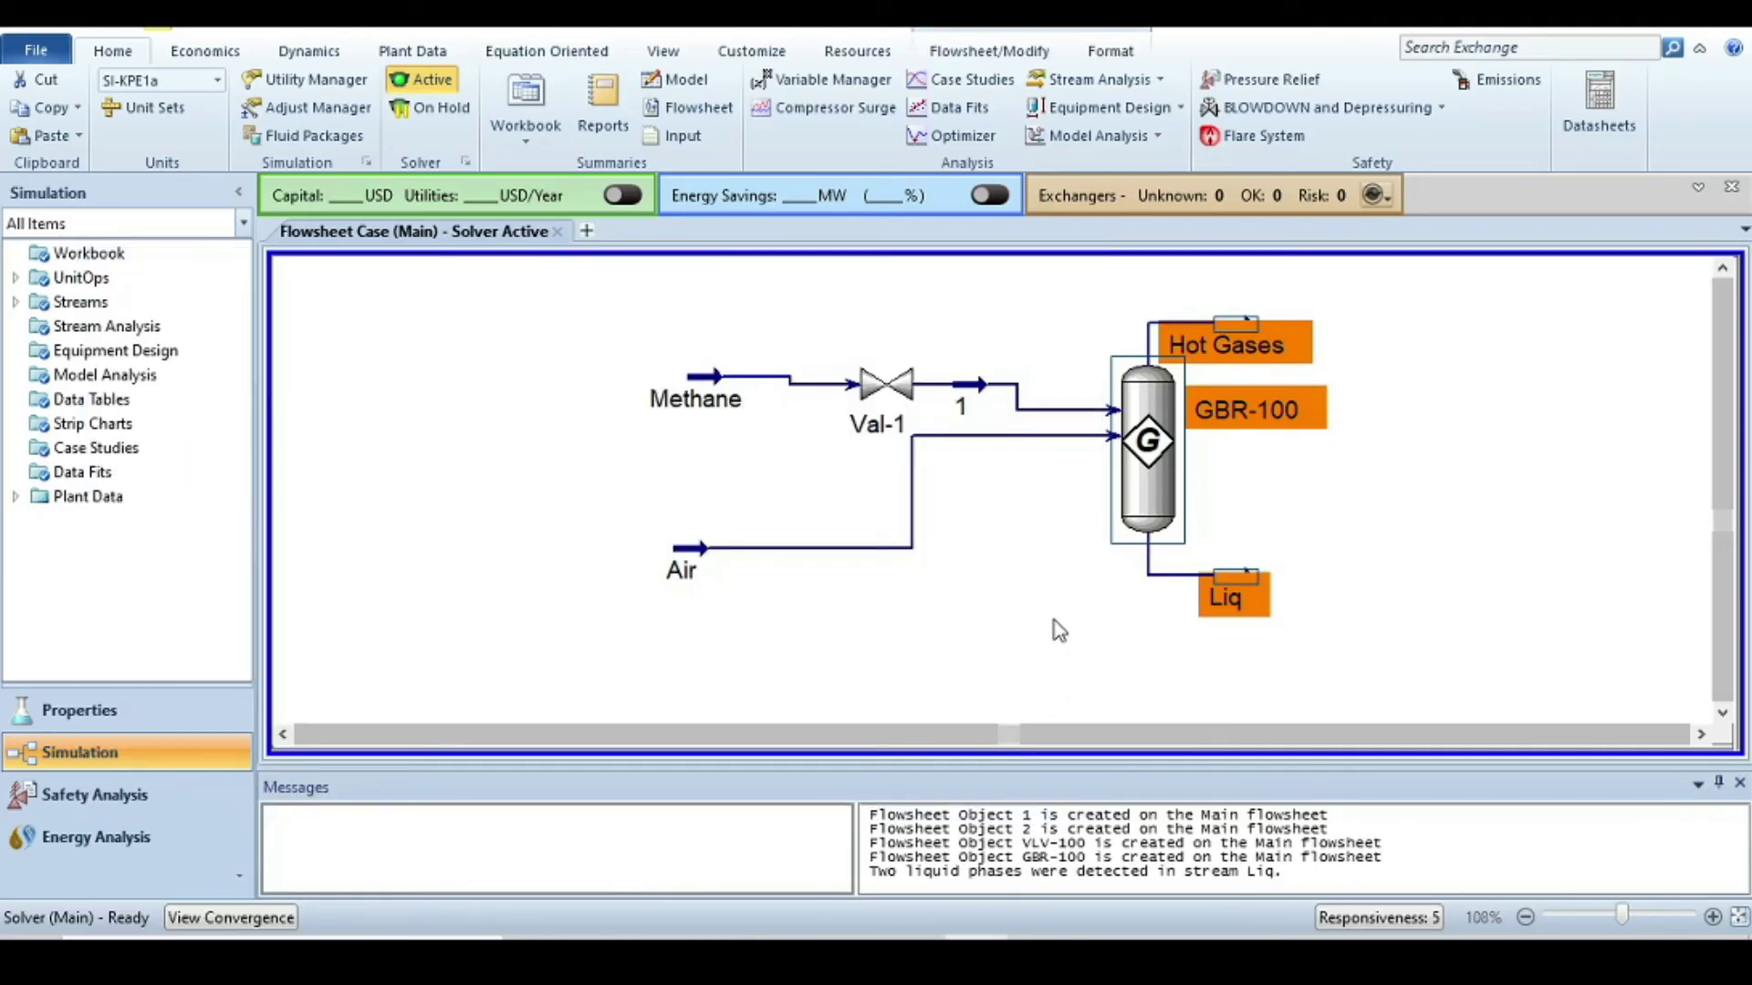
- Shift the Hot Gases and Liq outlet streams farther right of the reactor on the flowsheet
{"action": "mouse_move", "coordinate": [1251, 347]}
{"action": "left_click_drag", "start_coordinate": [1251, 345], "coordinate": [1379, 343]}
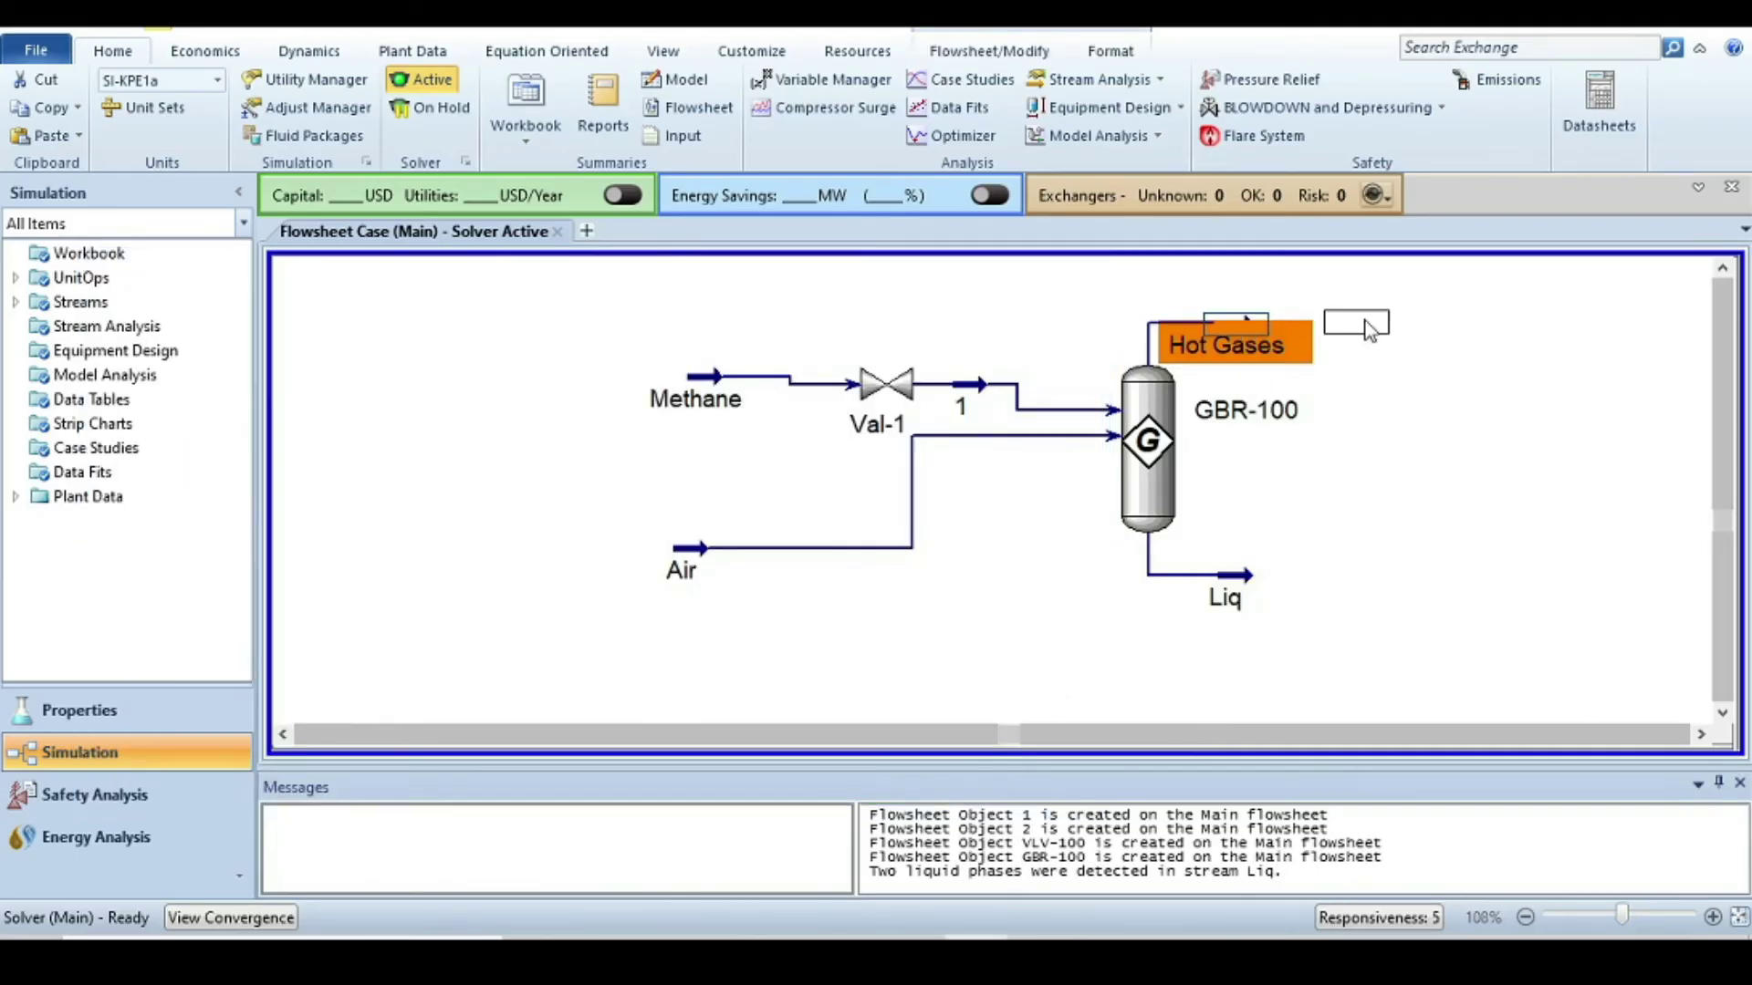
{"action": "left_click_drag", "start_coordinate": [1251, 598], "coordinate": [1355, 591]}
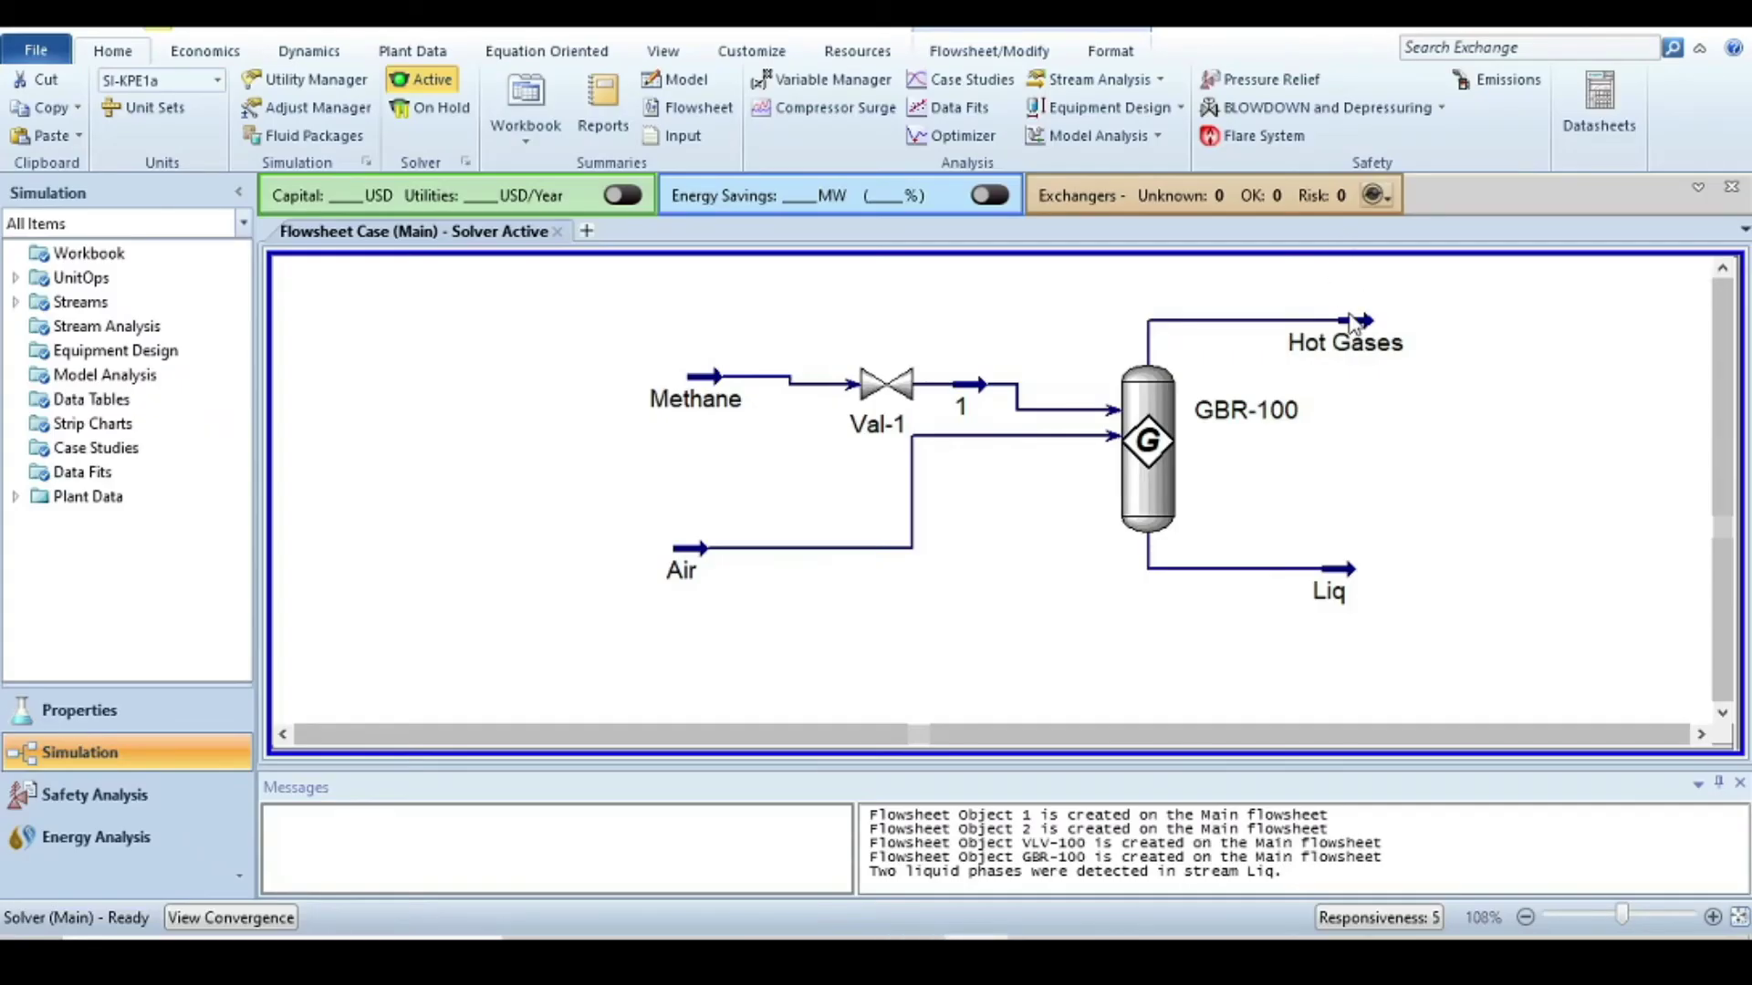
- Examine the conditions of the Hot Gases and Liq outlet streams on the flowsheet
{"action": "mouse_move", "coordinate": [1362, 328]}
{"action": "mouse_move", "coordinate": [1329, 585]}
{"action": "mouse_move", "coordinate": [974, 958]}
{"action": "left_click", "coordinate": [918, 958]}
{"action": "mouse_move", "coordinate": [1177, 492]}
- Open the Rxn-1 conversion reaction of Set-1 in the Properties environment and read its reaction heat at 25 C
{"action": "left_click", "coordinate": [77, 717]}
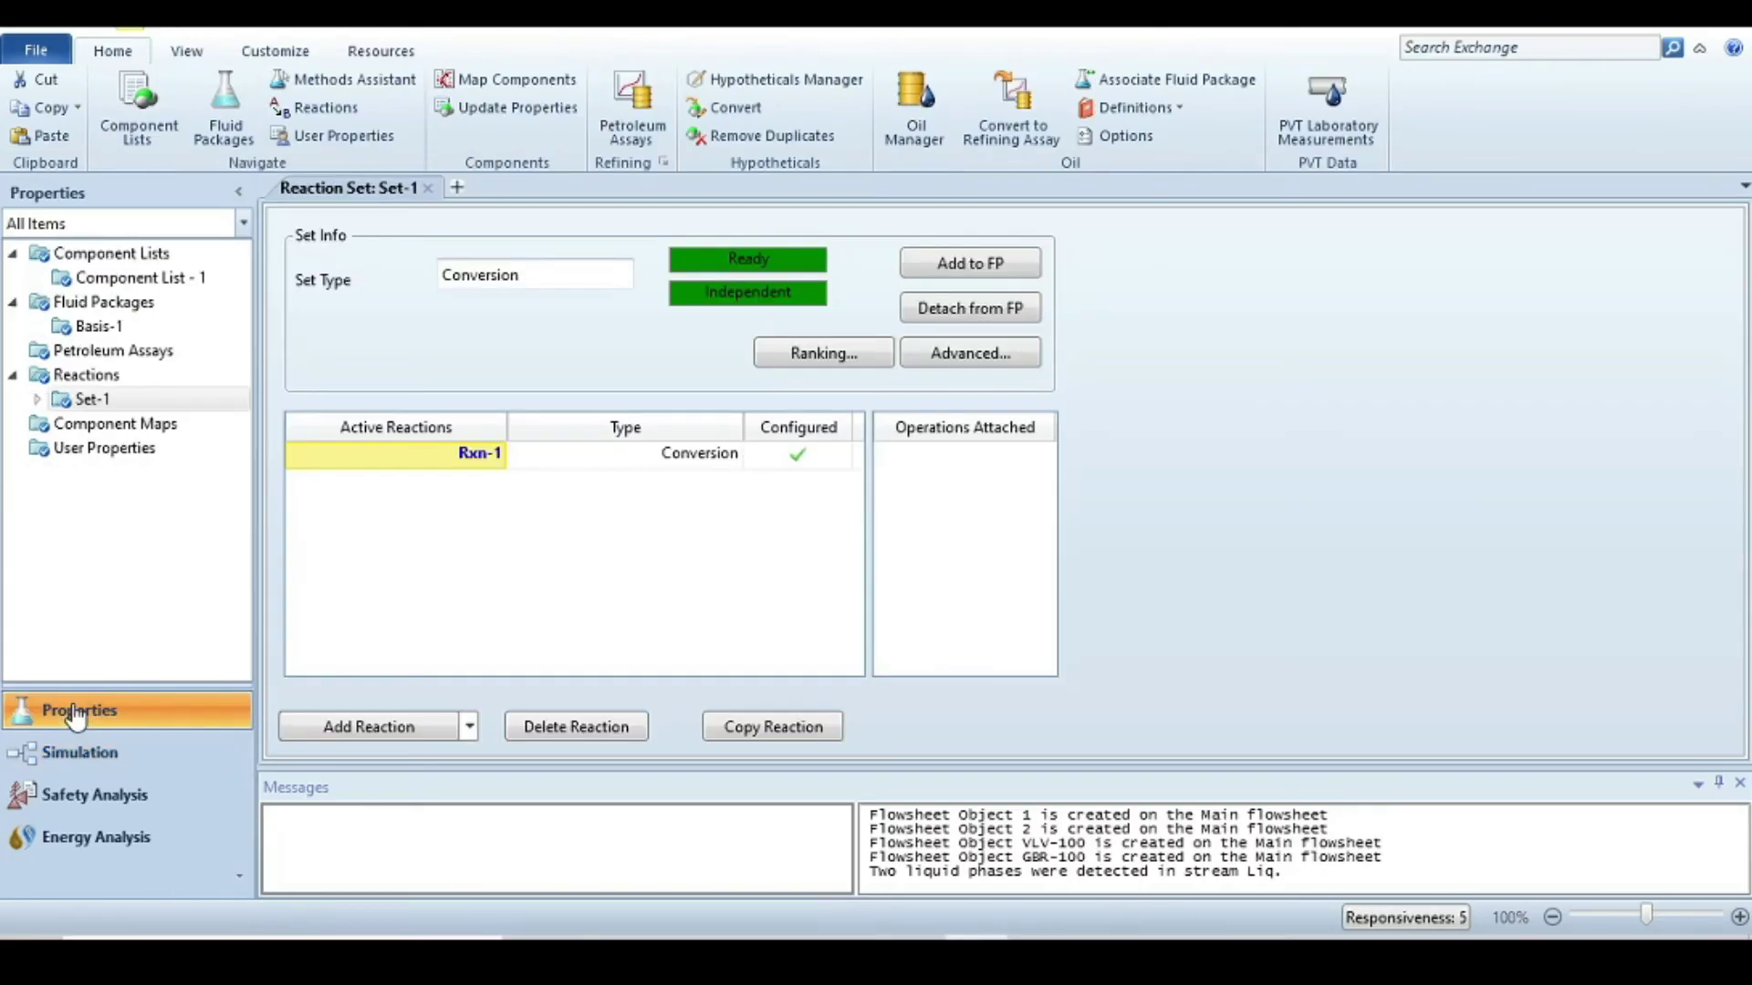
{"action": "double_click", "coordinate": [383, 457]}
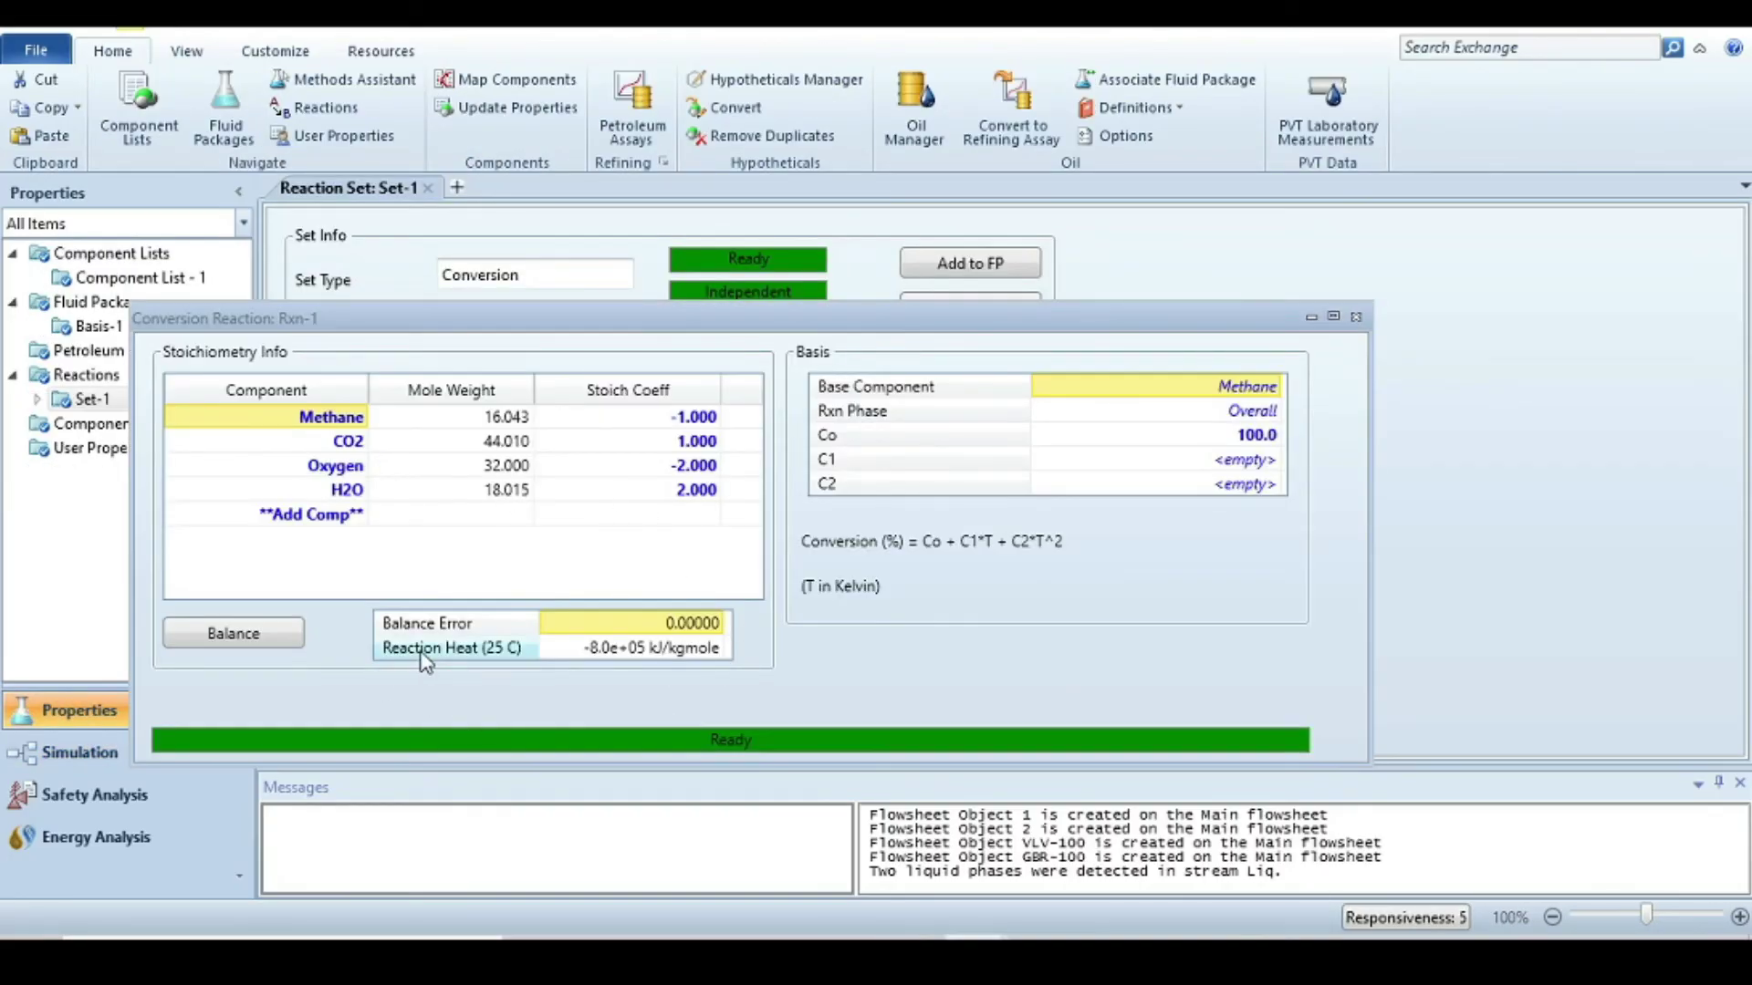
{"action": "mouse_move", "coordinate": [621, 664]}
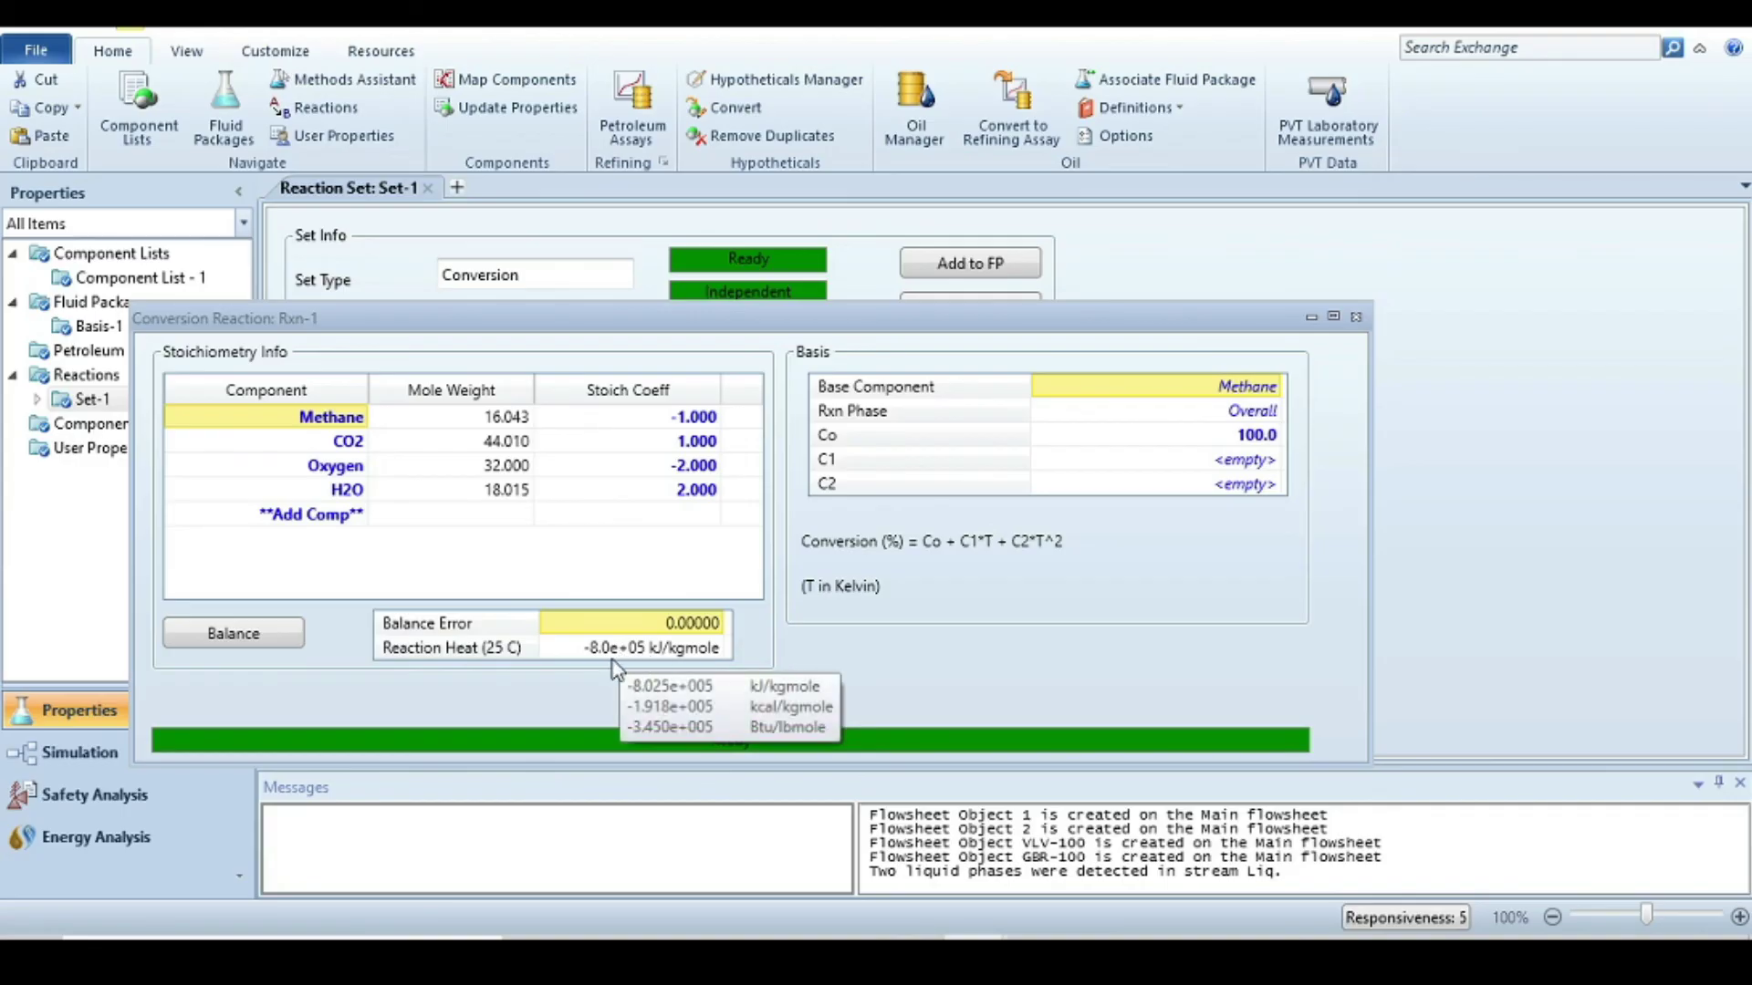
- Switch to PowerPoint and view the Available Heat in Fuel System slide for the energy released calculation
{"action": "key", "text": "alt+Tab"}
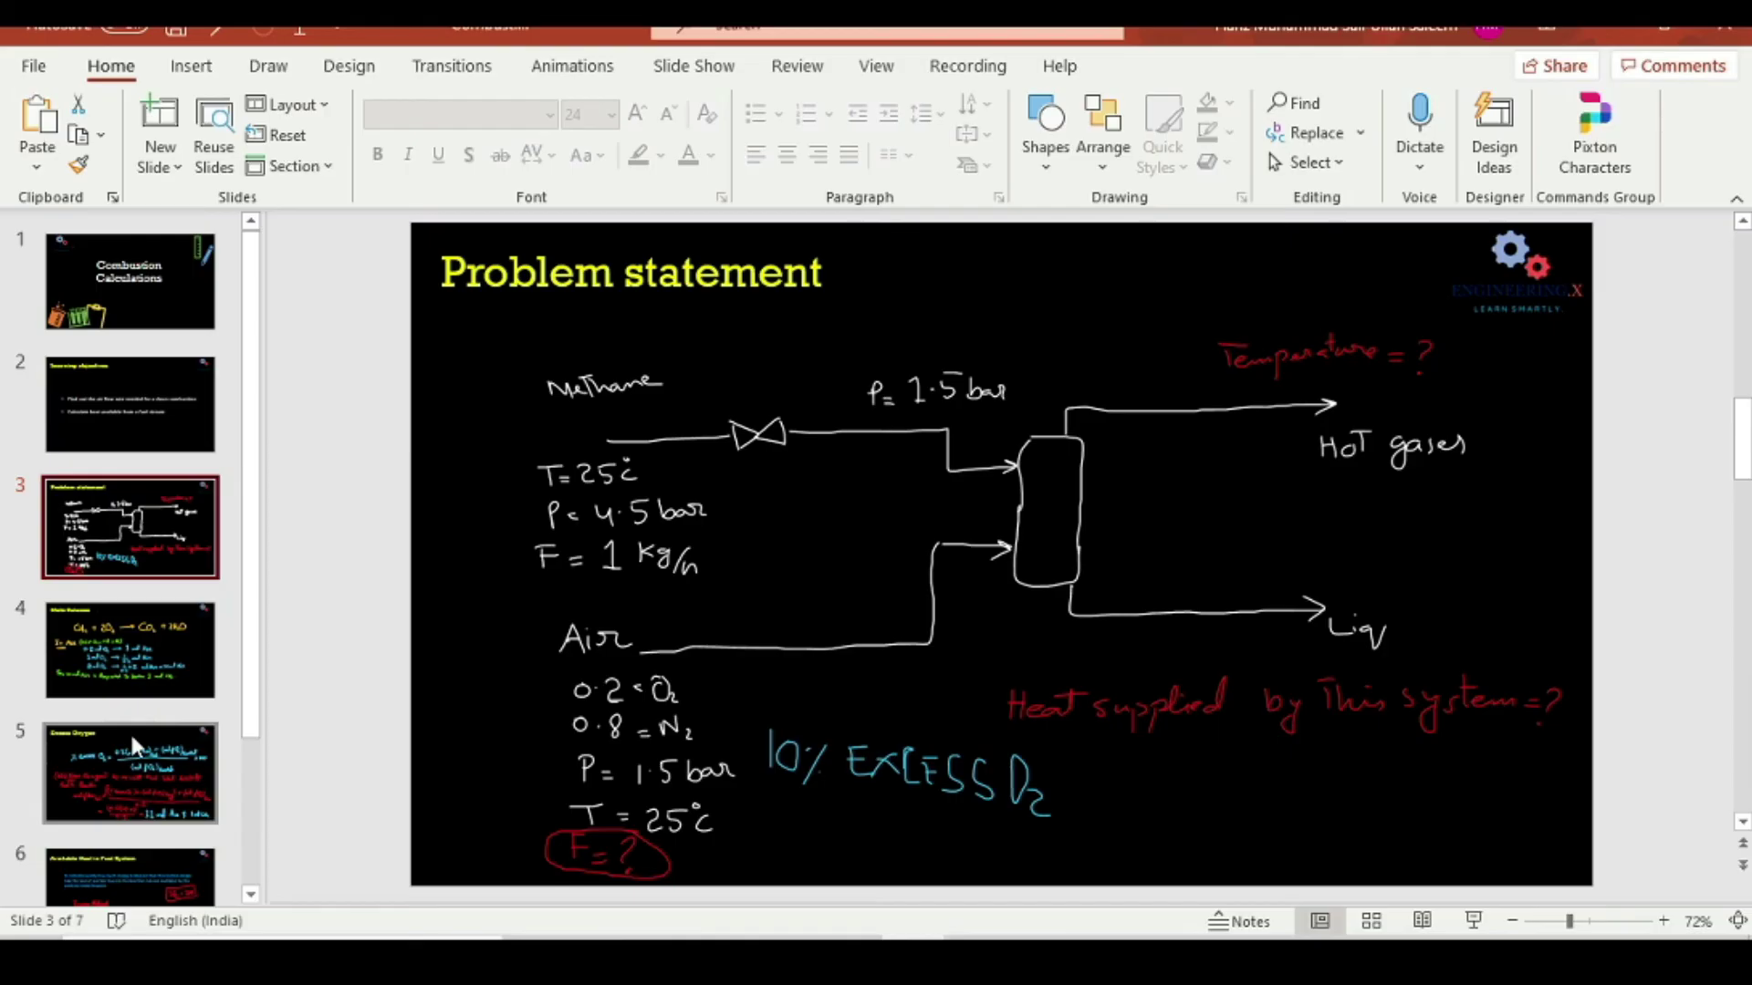
{"action": "scroll", "coordinate": [129, 731], "scroll_direction": "down", "scroll_amount": 3}
{"action": "left_click", "coordinate": [117, 711]}
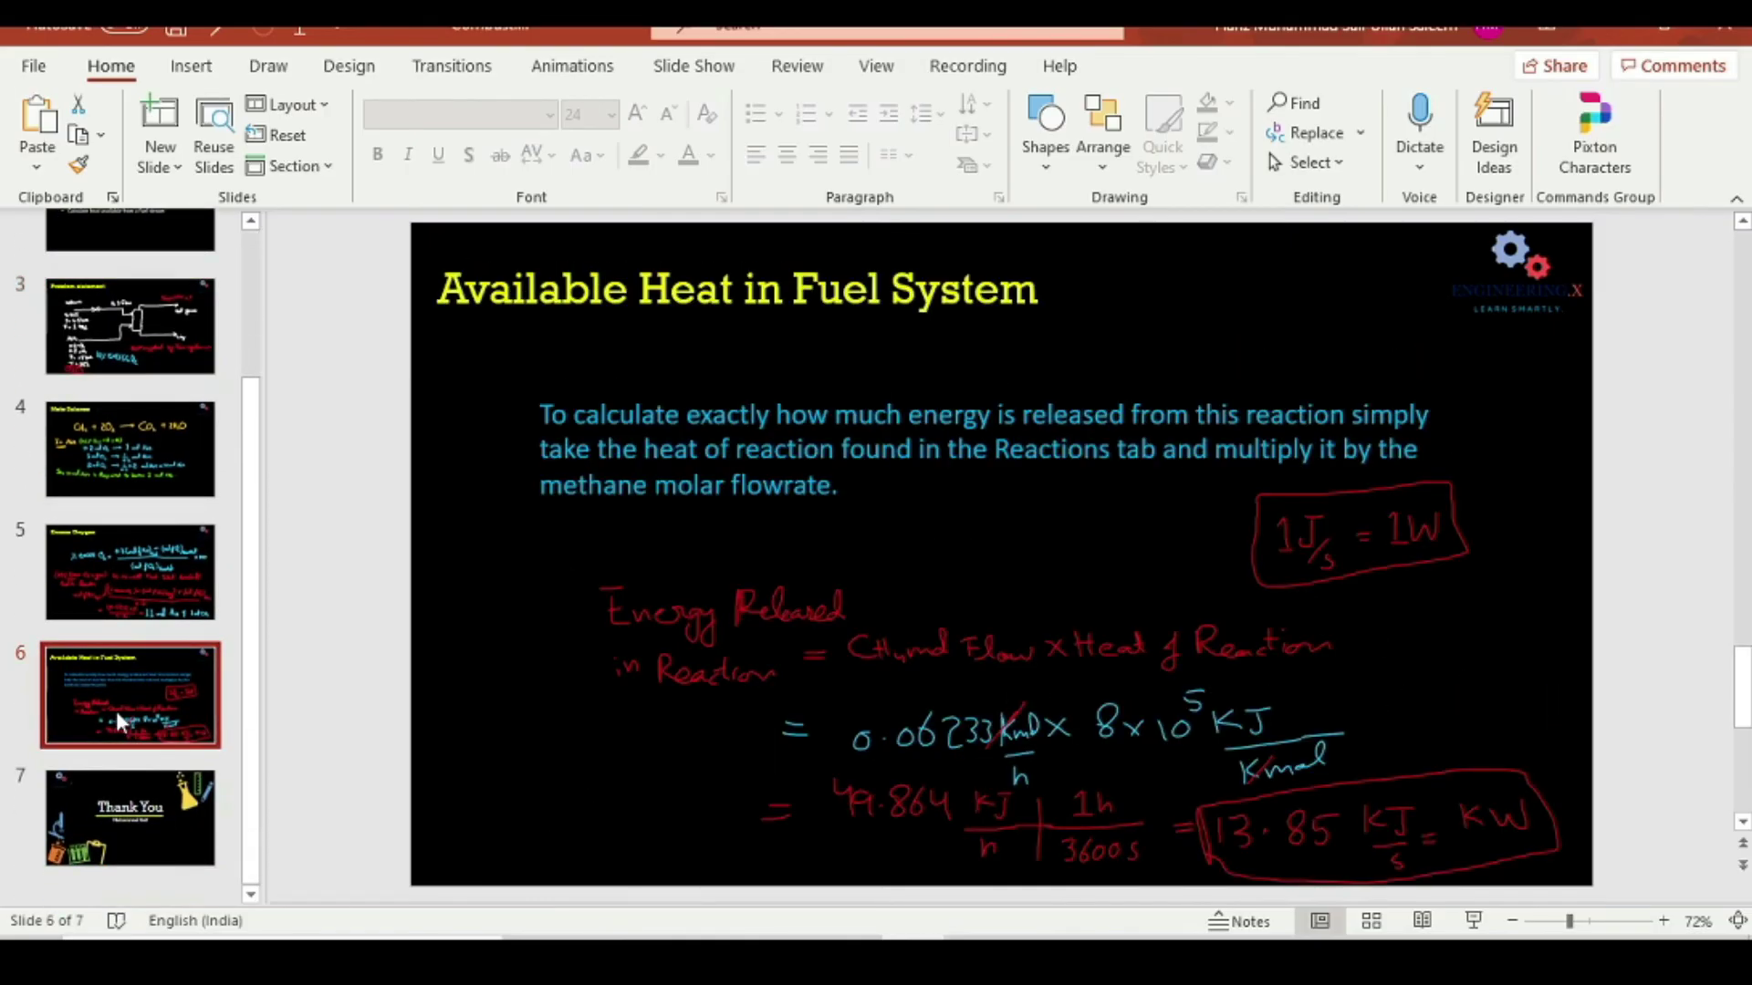